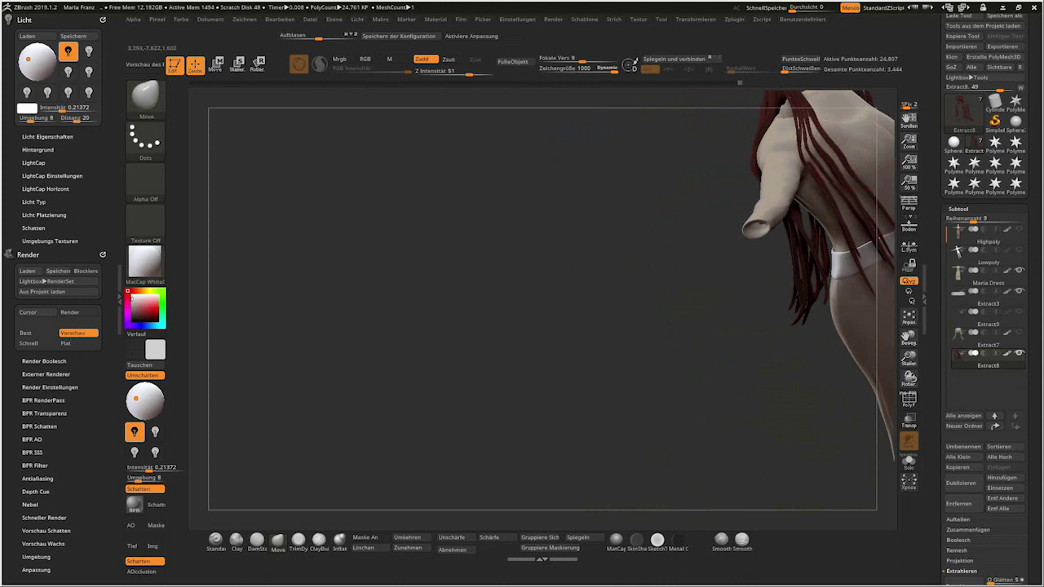
Inspect the Extract9 and Lowpoly subtools by rotating the figure from the front.
drag(802, 141, 877, 255)
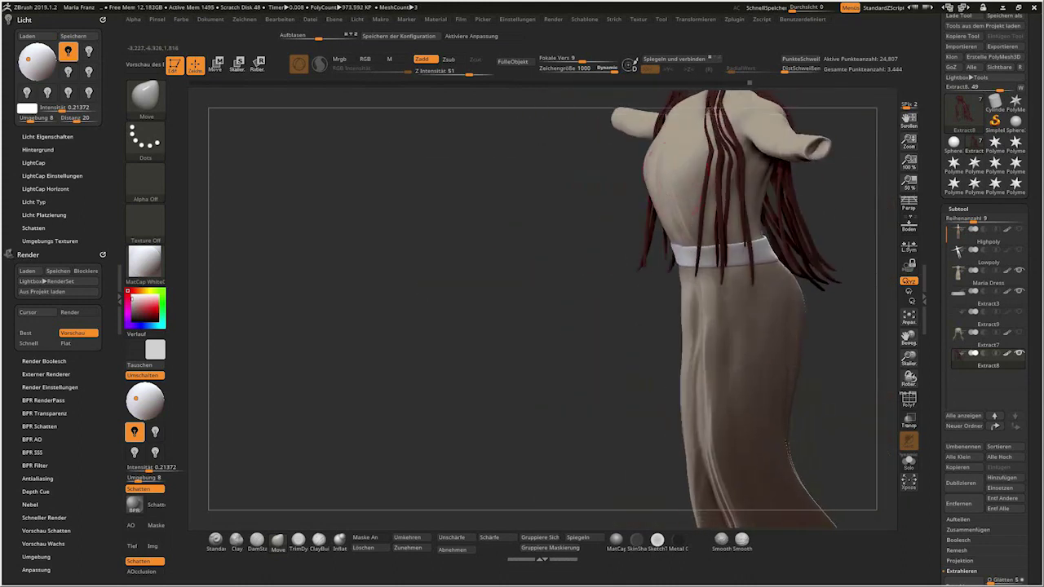
alt+click(819, 269)
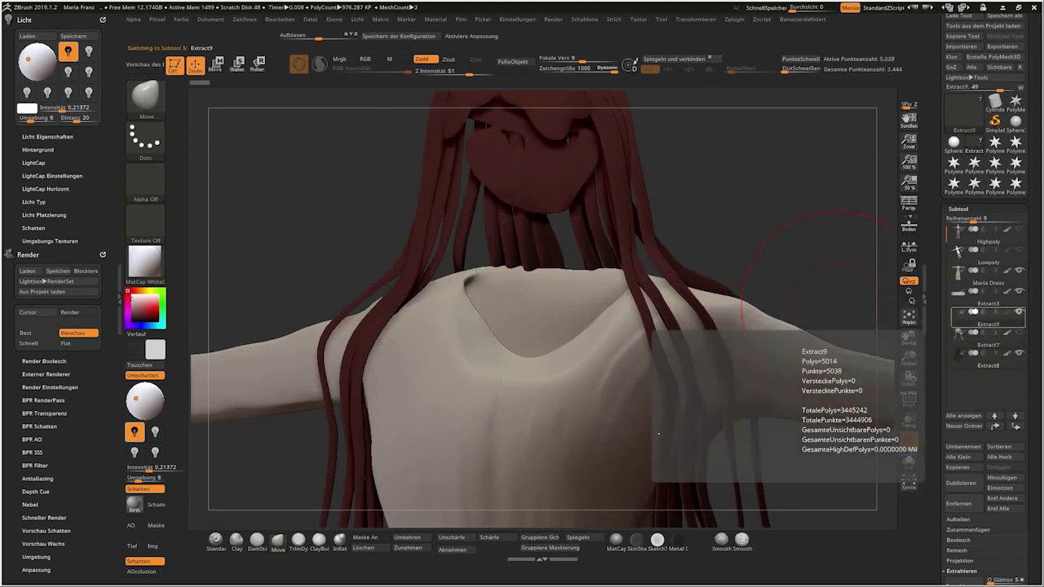
mouse_move(658, 433)
mouse_down()
mouse_move(543, 342)
mouse_move(750, 333)
mouse_up()
alt+click(573, 334)
drag(734, 383, 783, 367)
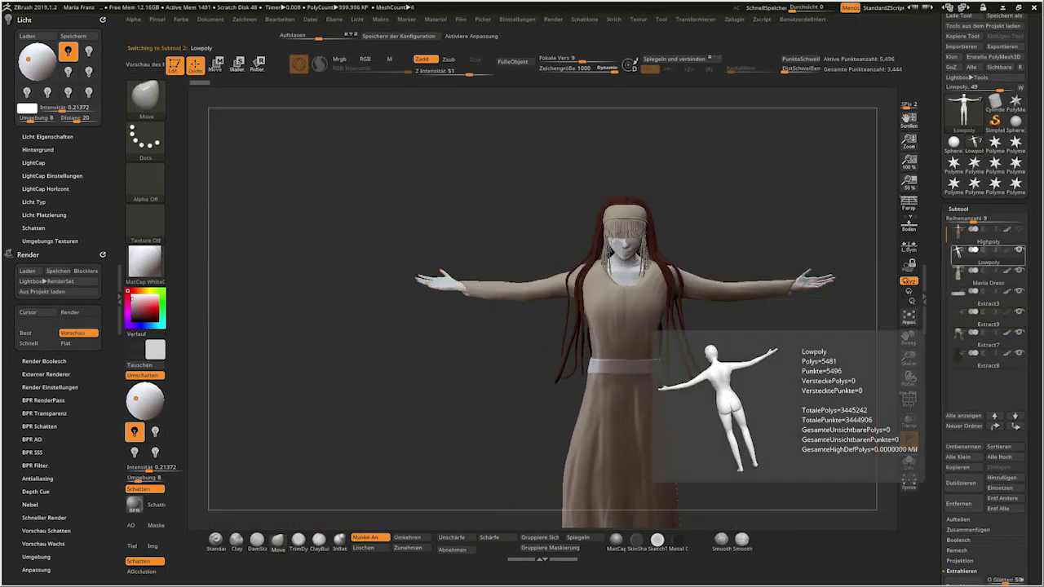
Delete the Lowpoly subtool after checking it alone, then launch Opera.
click(988, 268)
drag(887, 295, 719, 285)
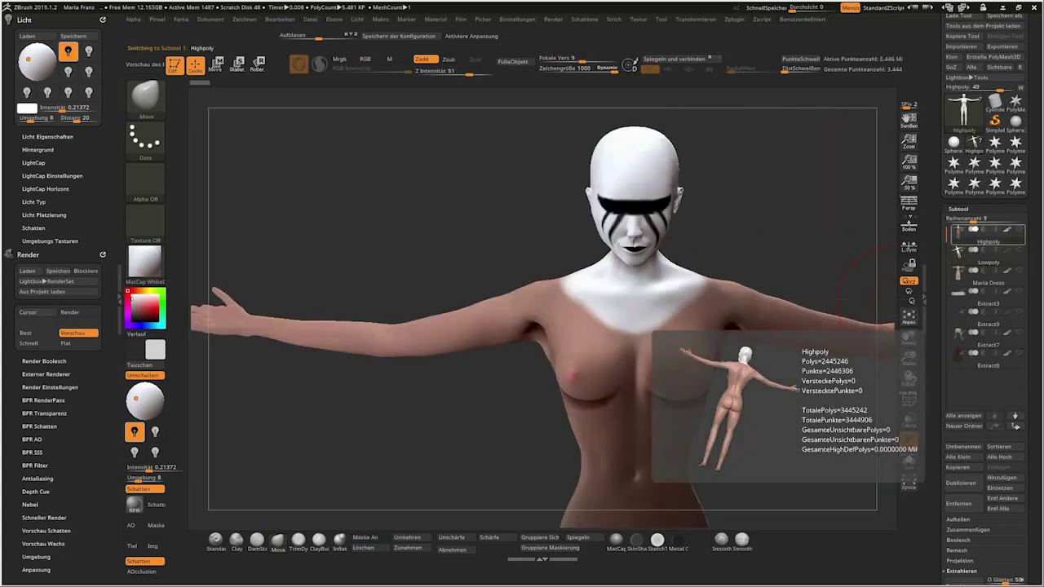
click(989, 268)
click(958, 503)
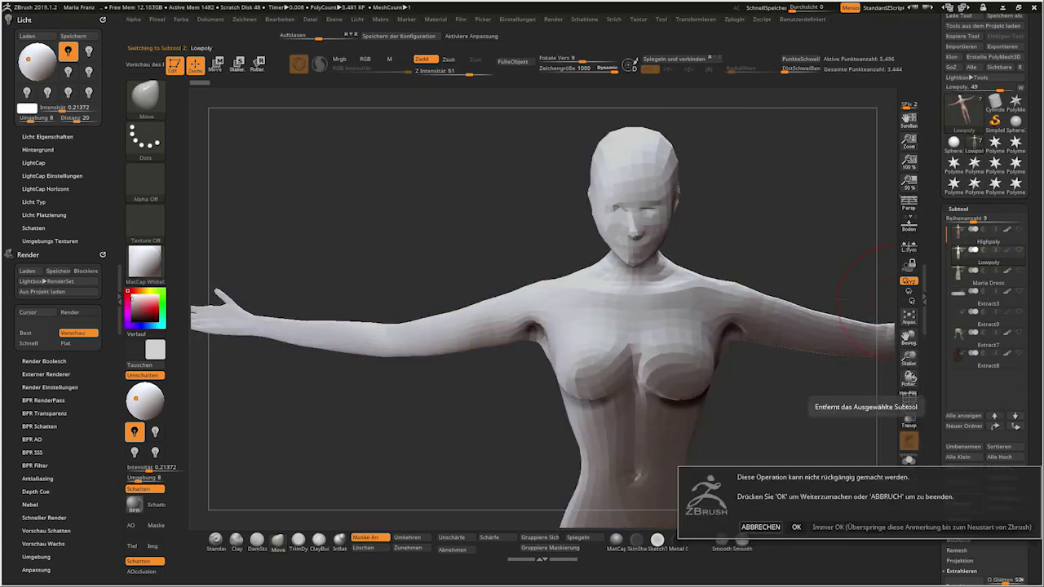
key(Return)
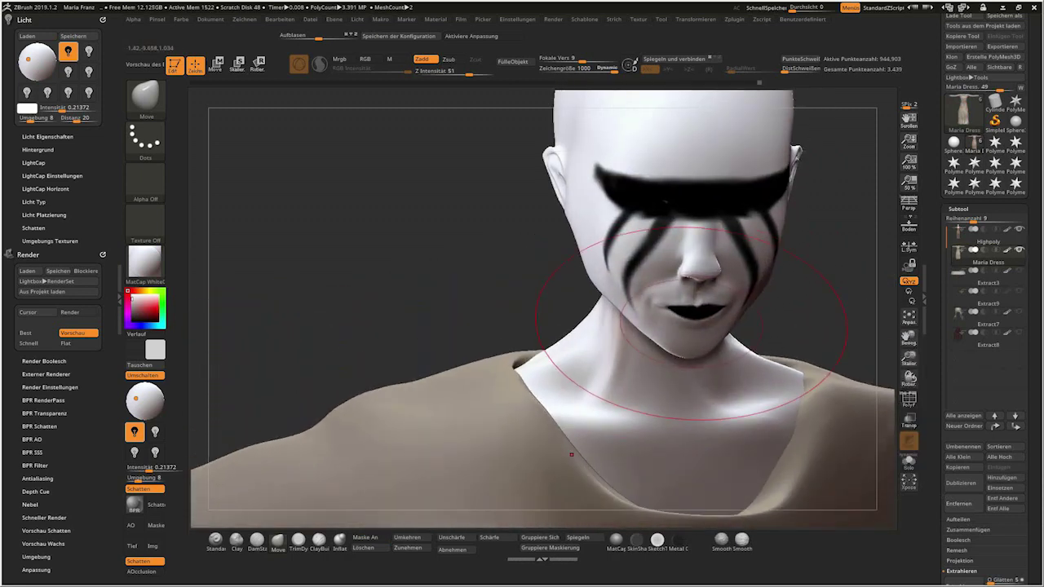
key(super)
click(149, 576)
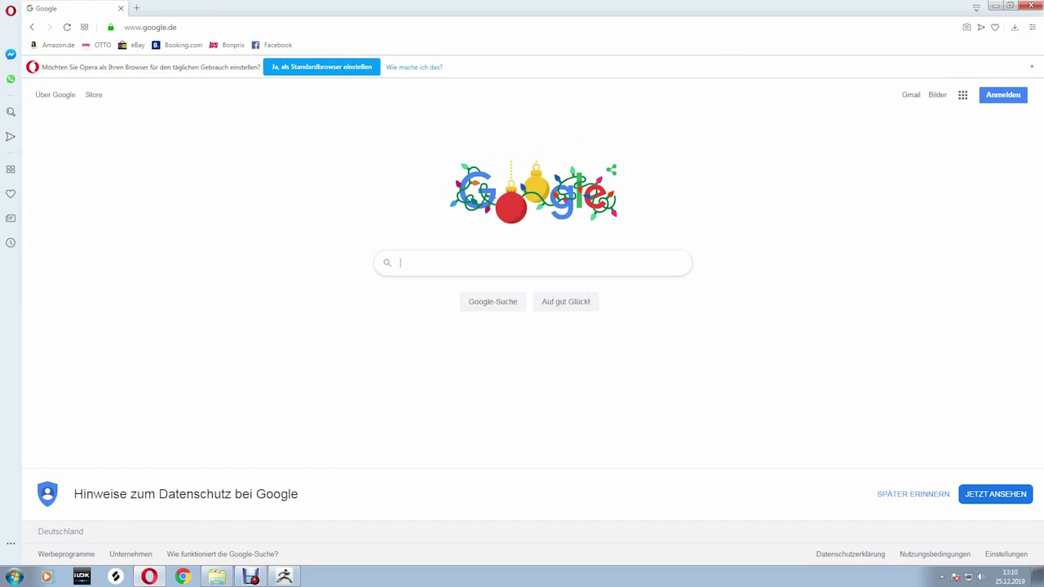
Search Google Images for the singer's name and preview the face-painted close-up.
text(maria franz)
click(461, 285)
click(206, 107)
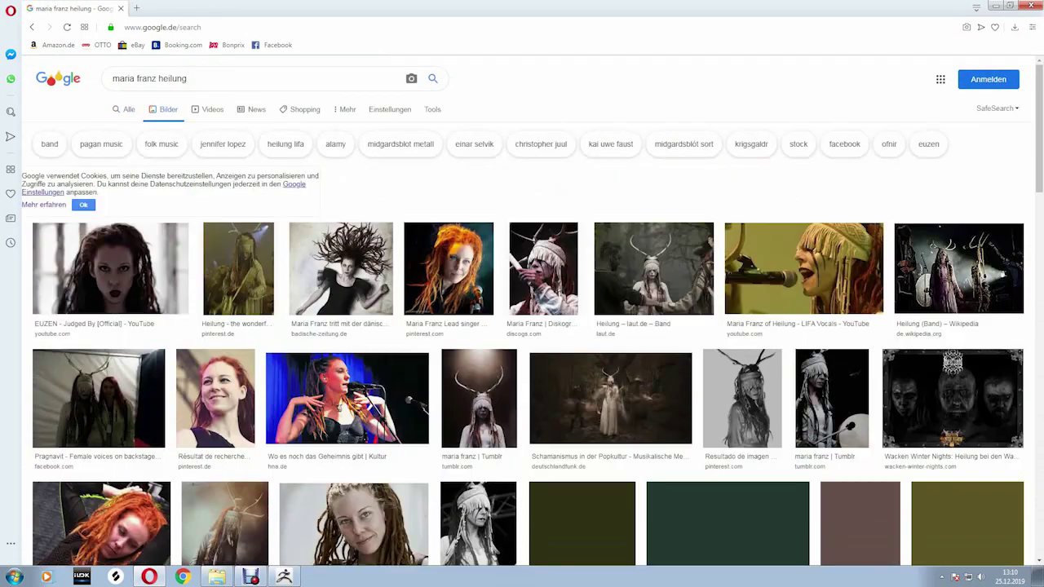
scroll(803, 163, down, 3)
scroll(967, 261, down, 2)
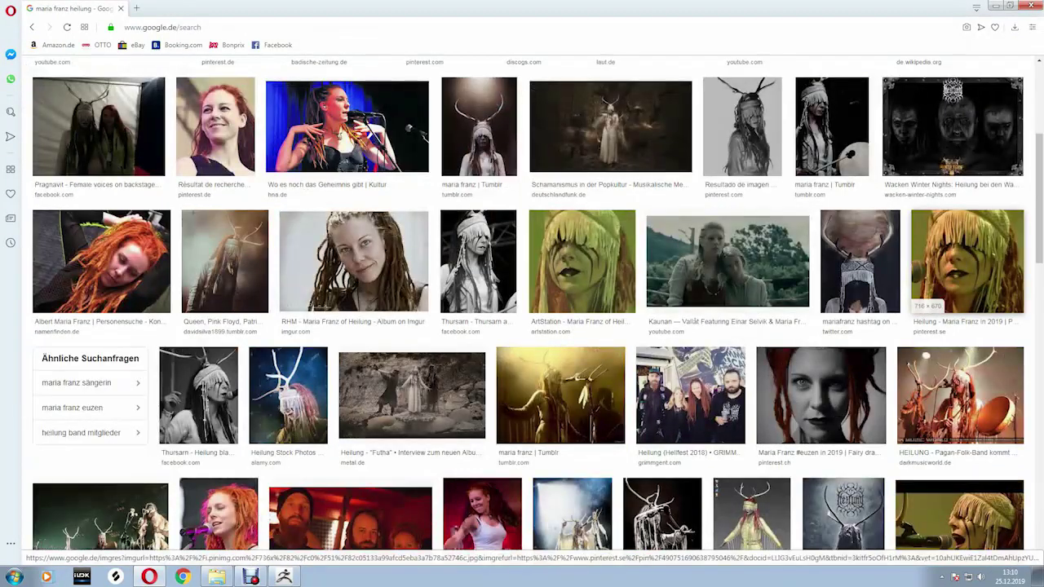
click(967, 261)
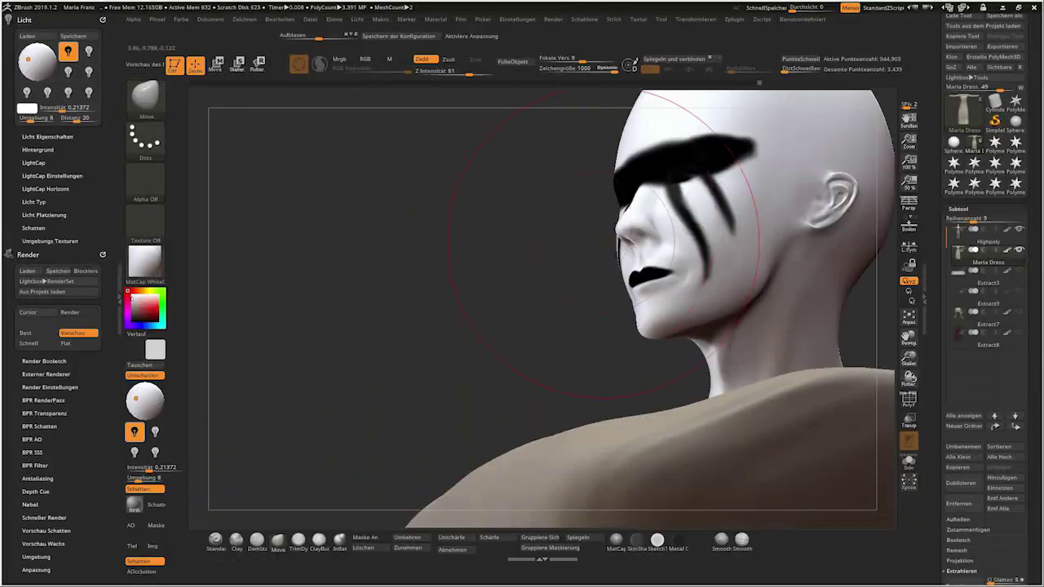
Sculpt the nose and lips with the Standard brush at Z Intensity 64.
key(space)
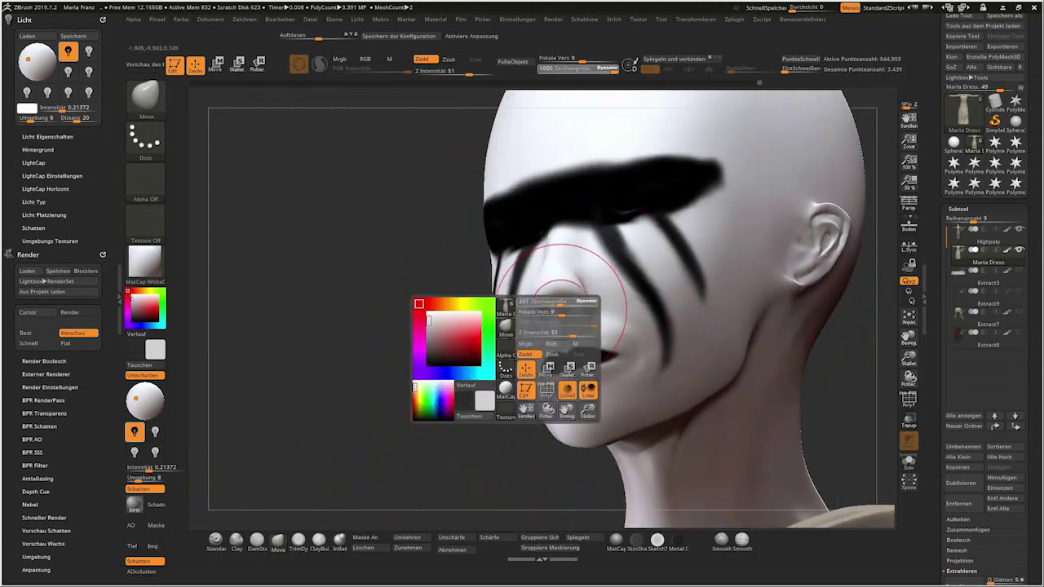
key(space)
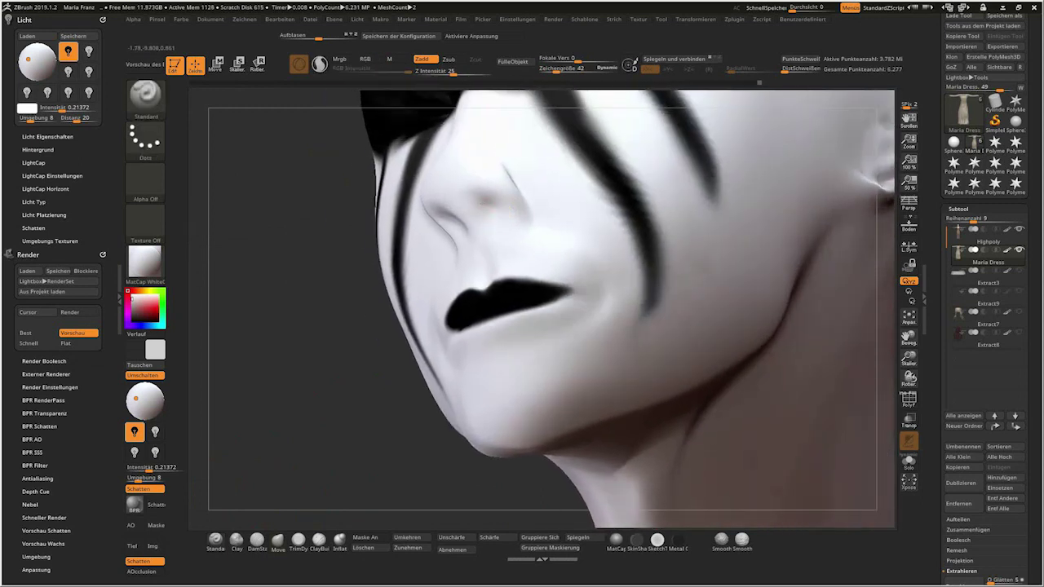
key(space)
drag(457, 199, 481, 200)
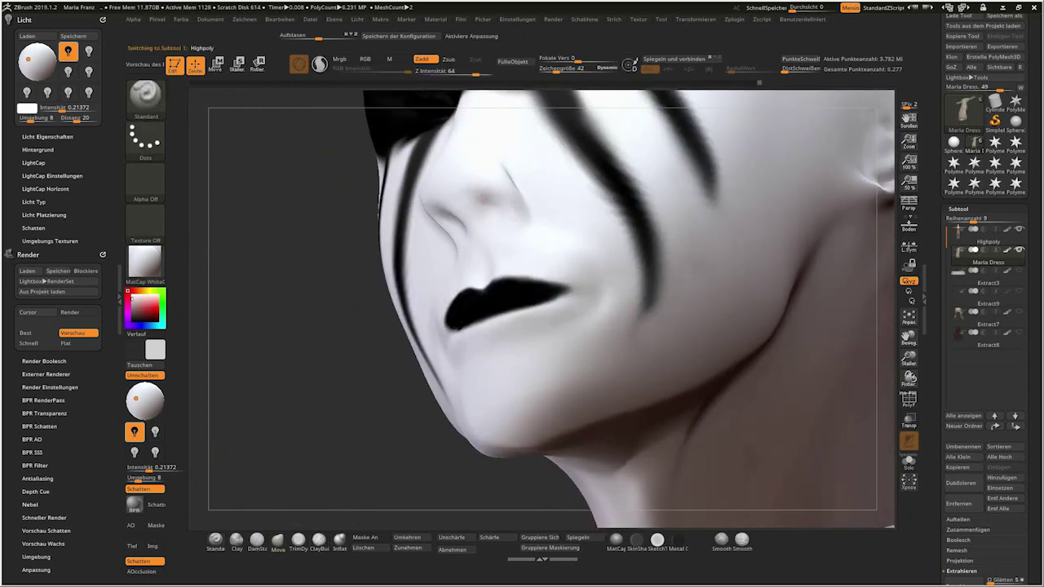
scroll(985, 326, down, 5)
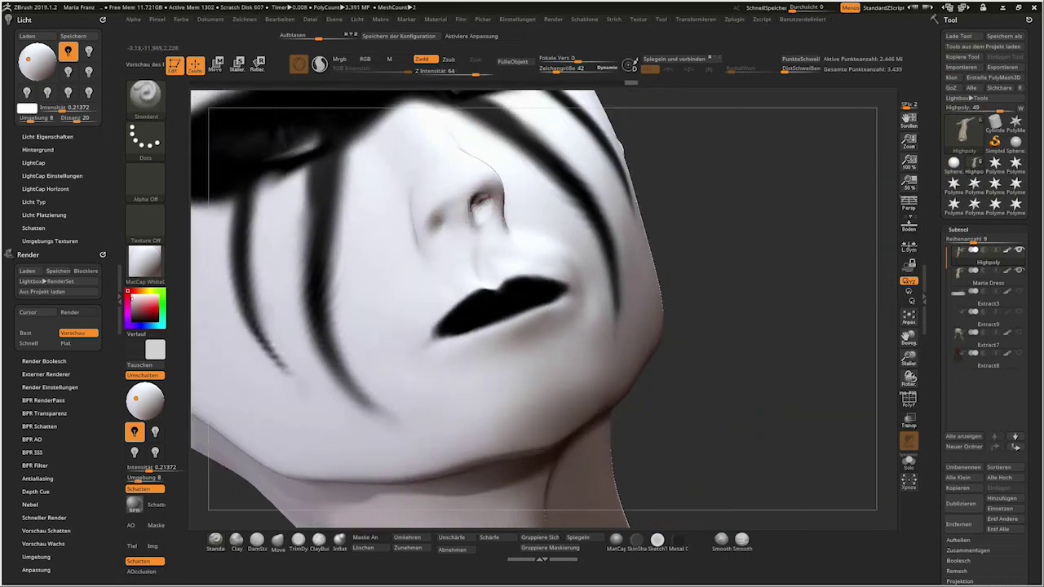
mouse_move(473, 200)
right_down()
mouse_move(436, 239)
mouse_move(502, 208)
mouse_move(478, 209)
mouse_move(485, 221)
mouse_move(375, 467)
right_up()
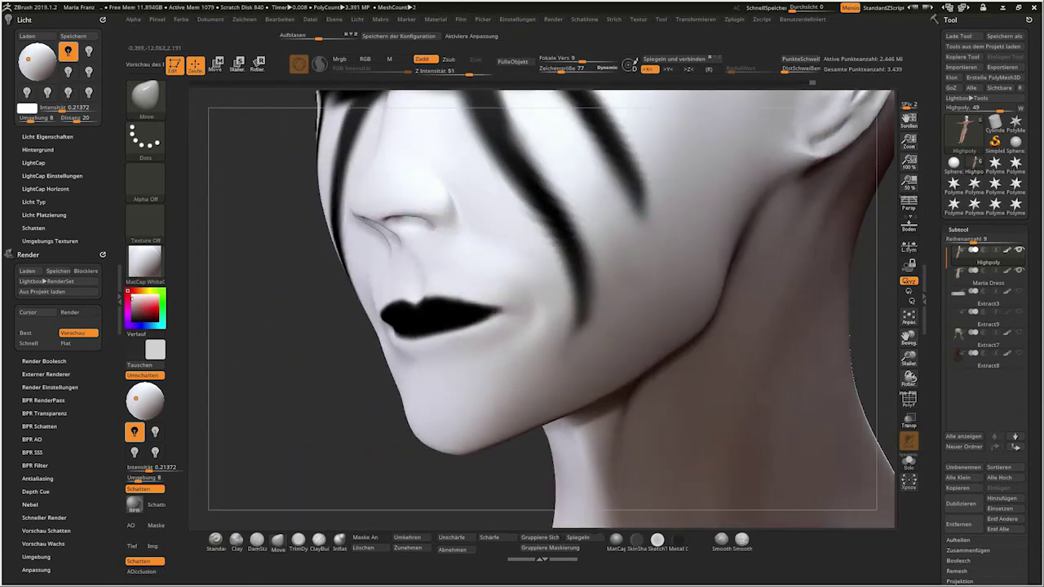
Carve creases beside the mouth with DamStandard at brush size 51, checking several angles.
key(space)
drag(455, 186, 447, 194)
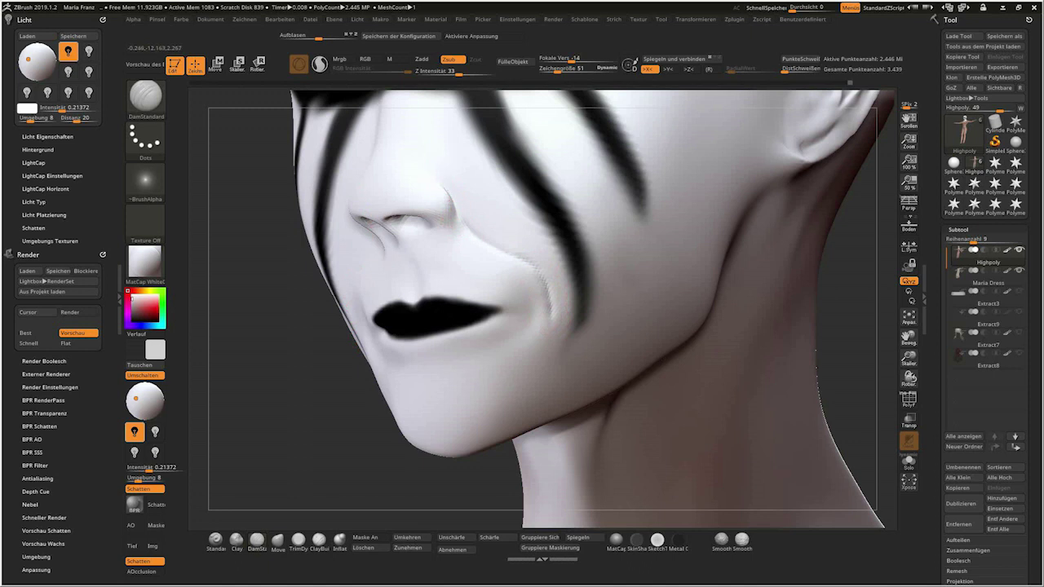
drag(457, 208, 429, 178)
drag(321, 277, 509, 257)
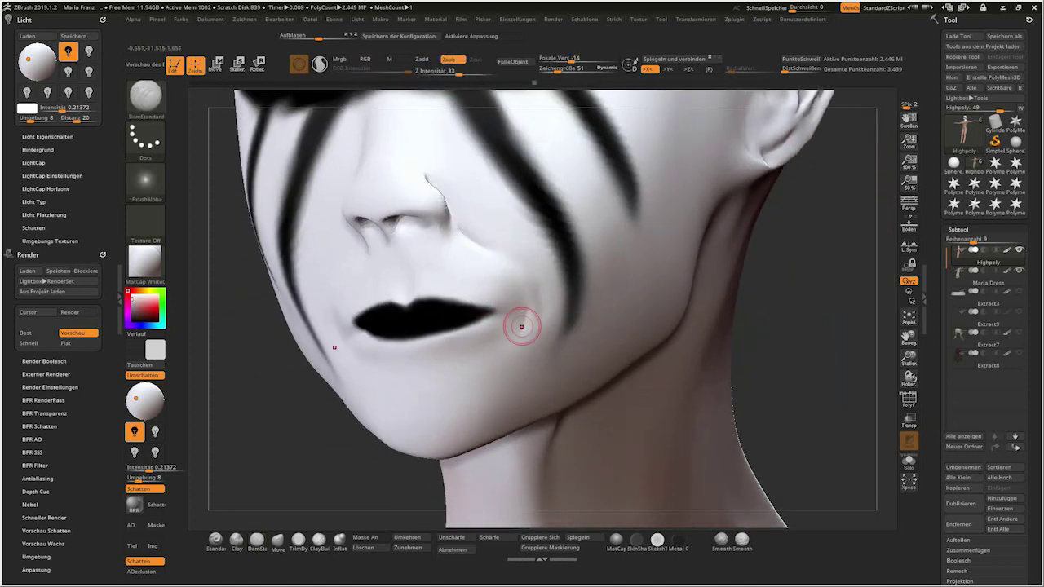
mouse_move(518, 294)
mouse_down()
mouse_move(466, 233)
mouse_move(477, 207)
mouse_up()
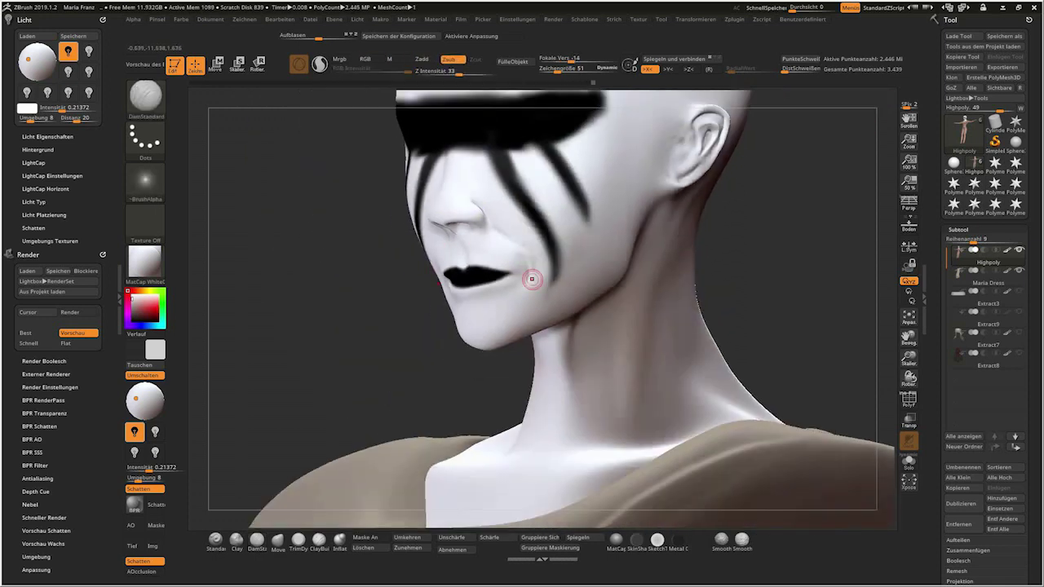
mouse_move(490, 269)
mouse_down()
mouse_move(521, 265)
mouse_move(457, 269)
mouse_move(478, 314)
mouse_move(478, 384)
mouse_move(443, 244)
mouse_up()
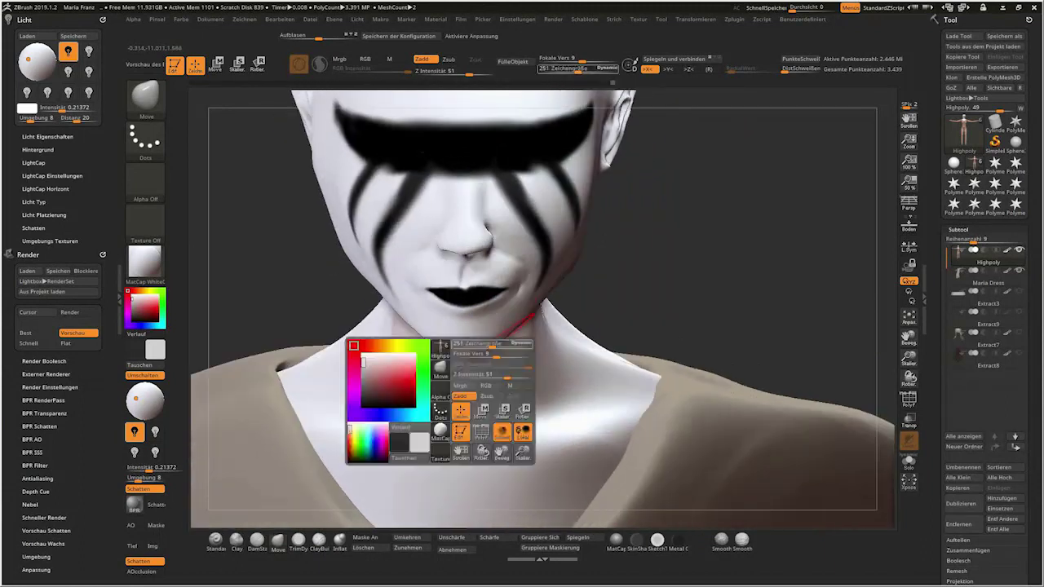
Mask the area under the chin from a three-quarter view.
drag(540, 306, 489, 310)
drag(415, 342, 455, 339)
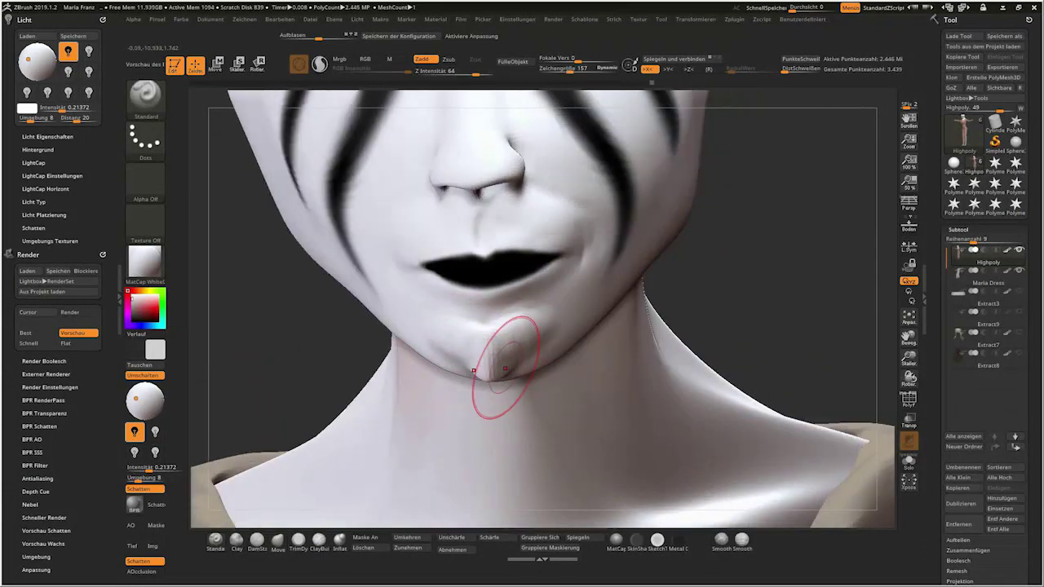
drag(522, 327, 456, 326)
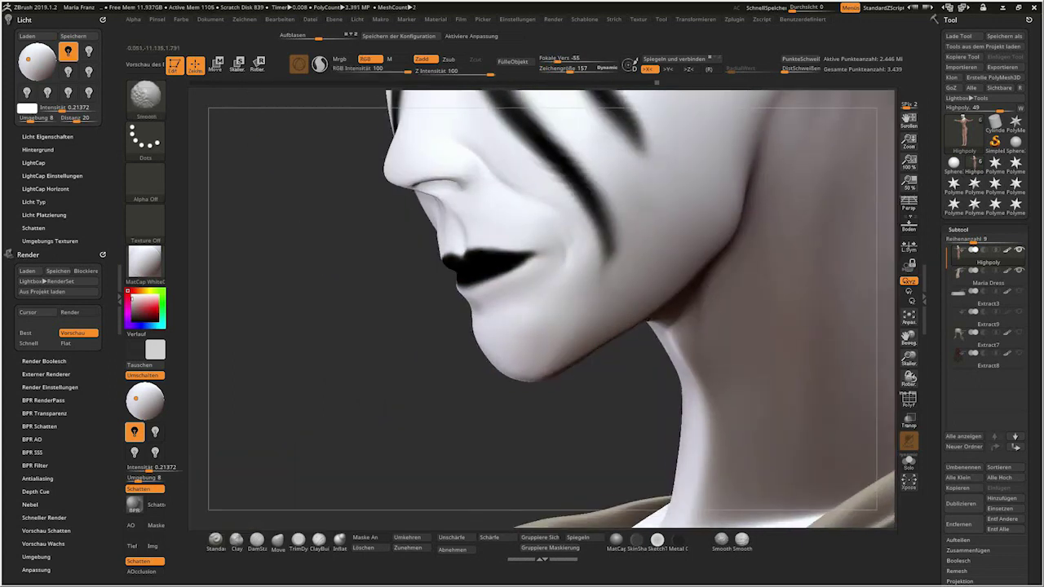
drag(571, 326, 652, 326)
ctrl+drag(432, 350, 444, 355)
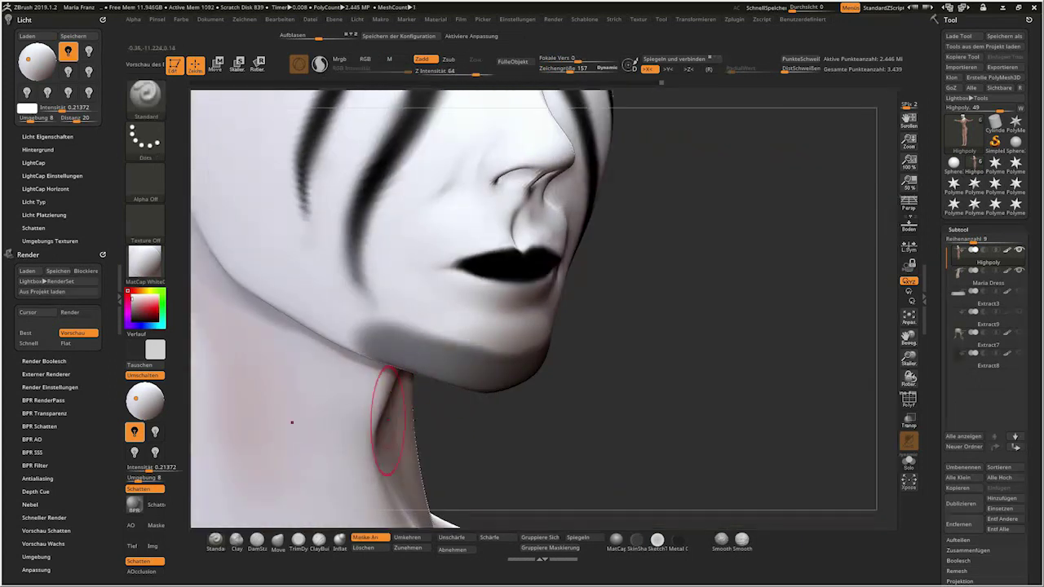
Reshape the chin with the Move brush using an inverted mask, then clear the mask.
key(b)
key(m)
key(v)
drag(390, 420, 478, 326)
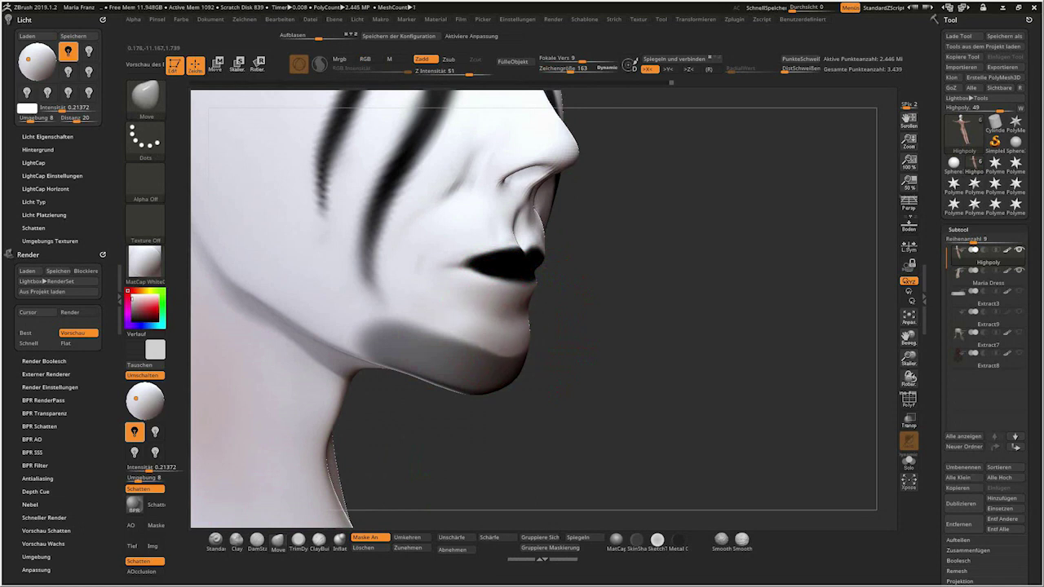
mouse_move(653, 326)
mouse_down()
mouse_move(493, 322)
mouse_move(554, 347)
mouse_up()
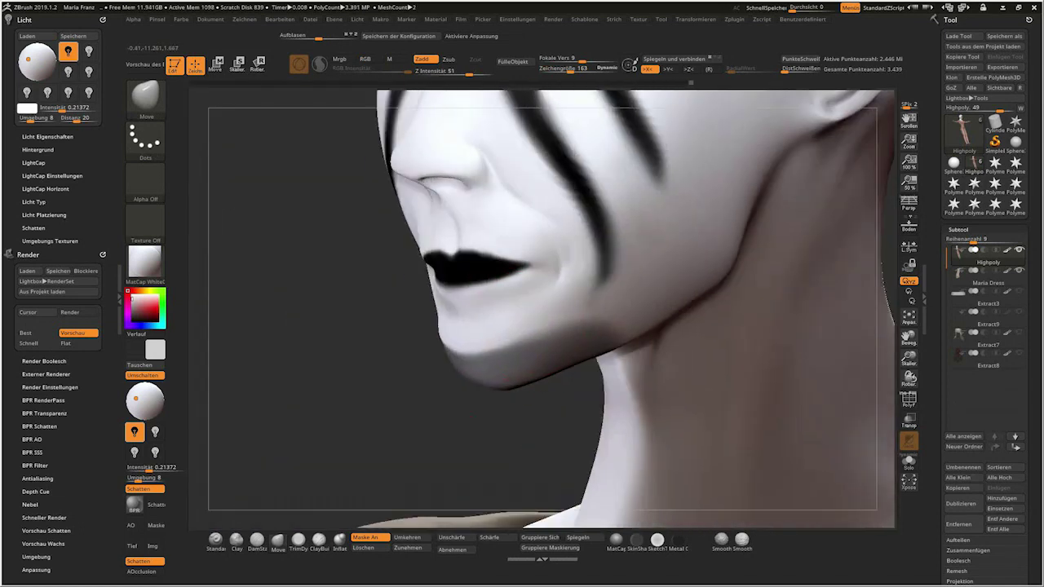
click(412, 537)
click(363, 547)
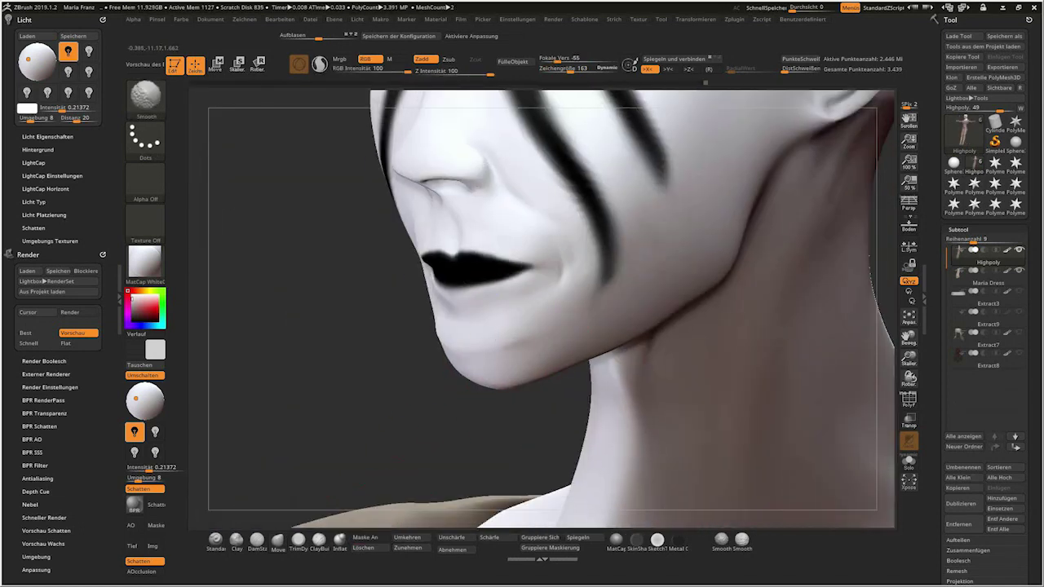
Smooth the chin surface viewed up close from the side.
drag(620, 359, 481, 363)
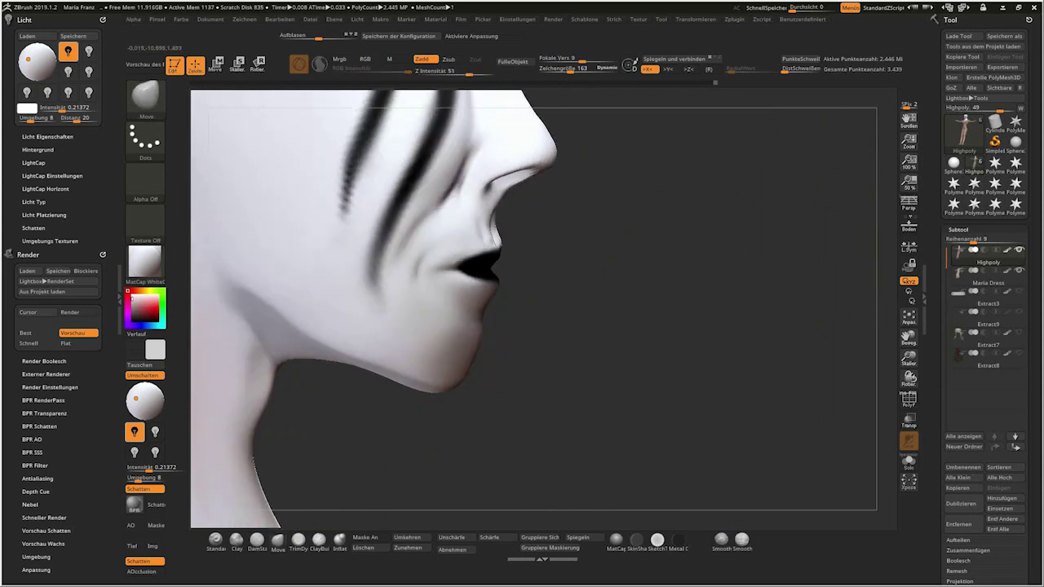
drag(428, 387, 522, 383)
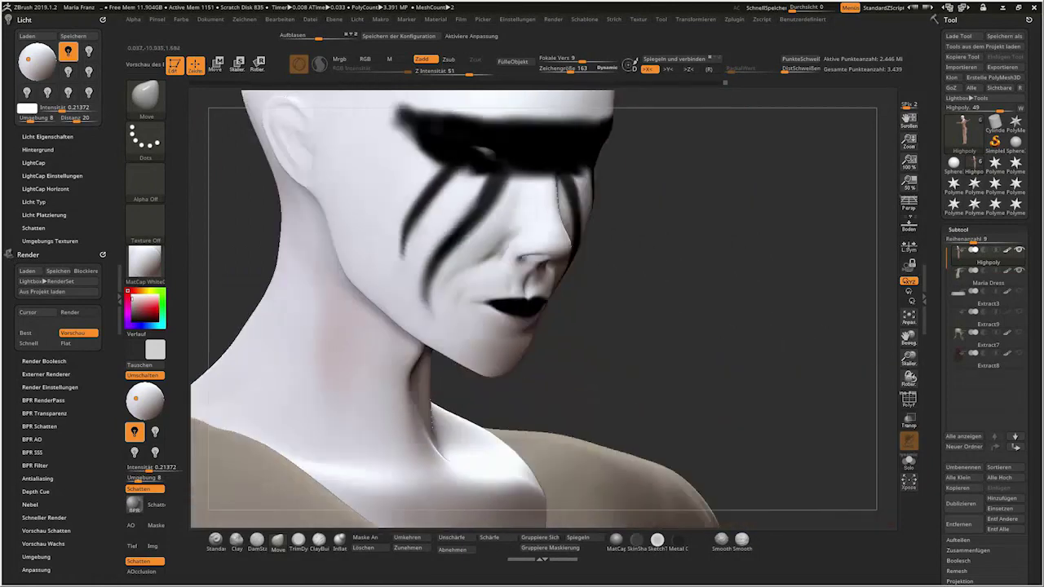
drag(734, 343, 523, 356)
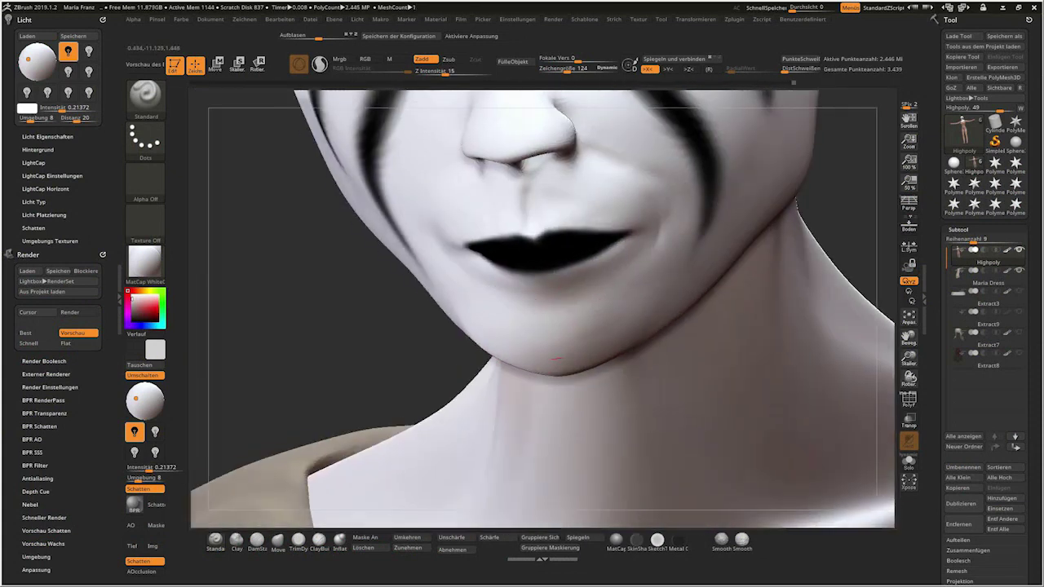
shift+right_drag(557, 357, 625, 355)
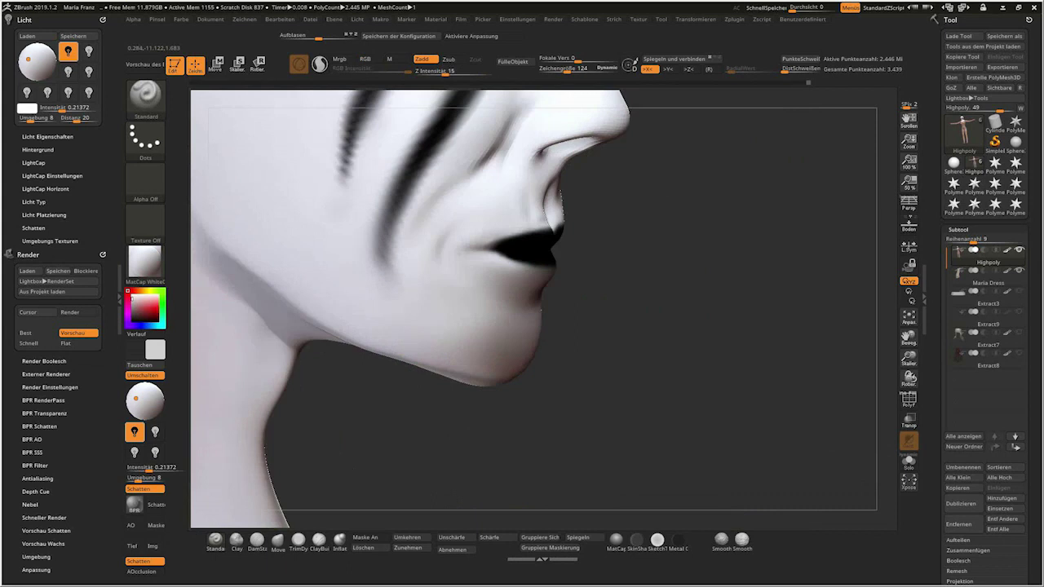
mouse_move(563, 326)
right_down()
mouse_move(603, 304)
mouse_move(302, 216)
right_up()
Return the head to a straight front view and switch to Opera.
key(space)
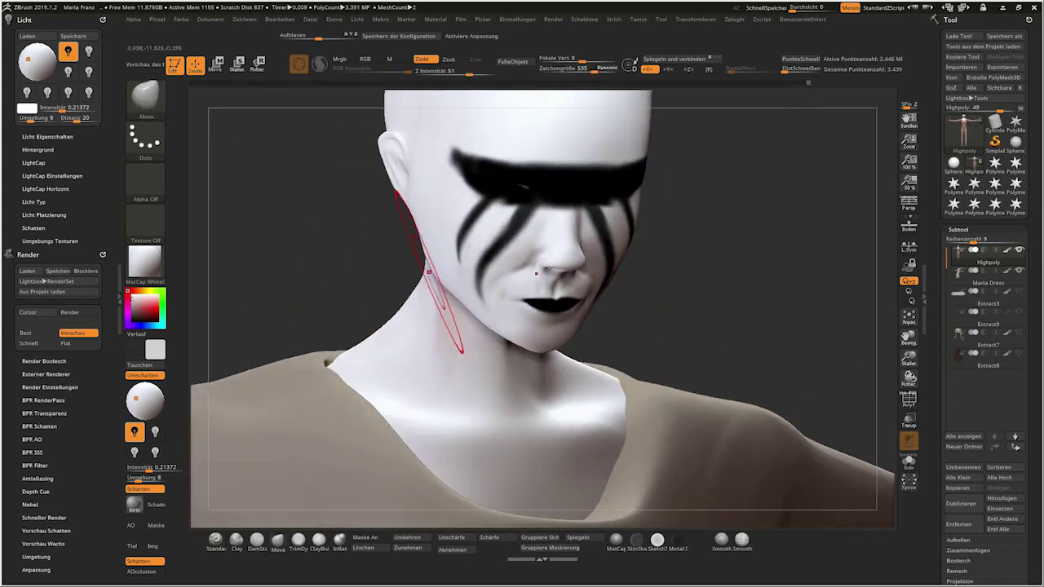
key(space)
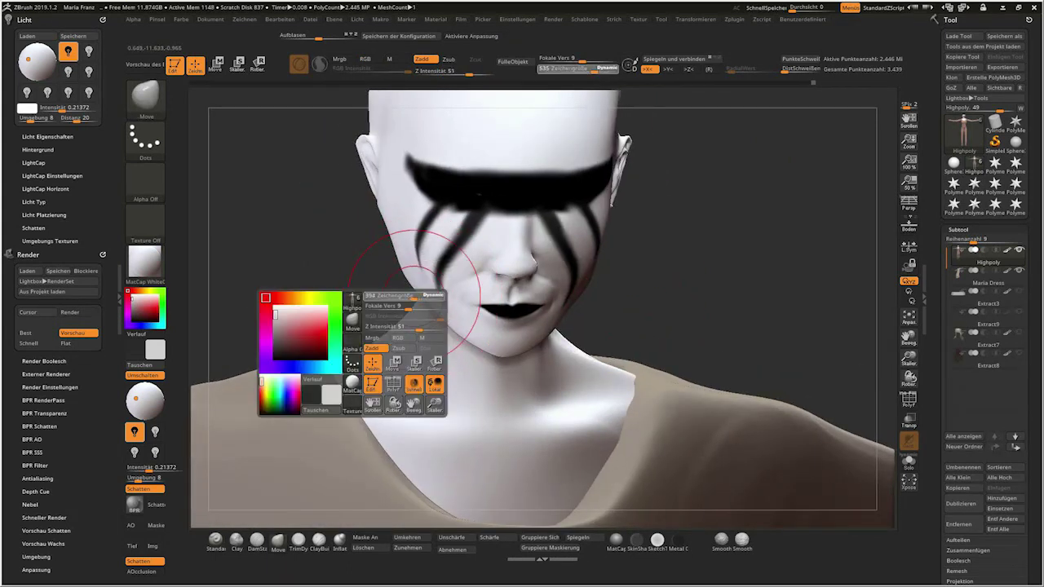
right_drag(405, 277, 257, 506)
key(super)
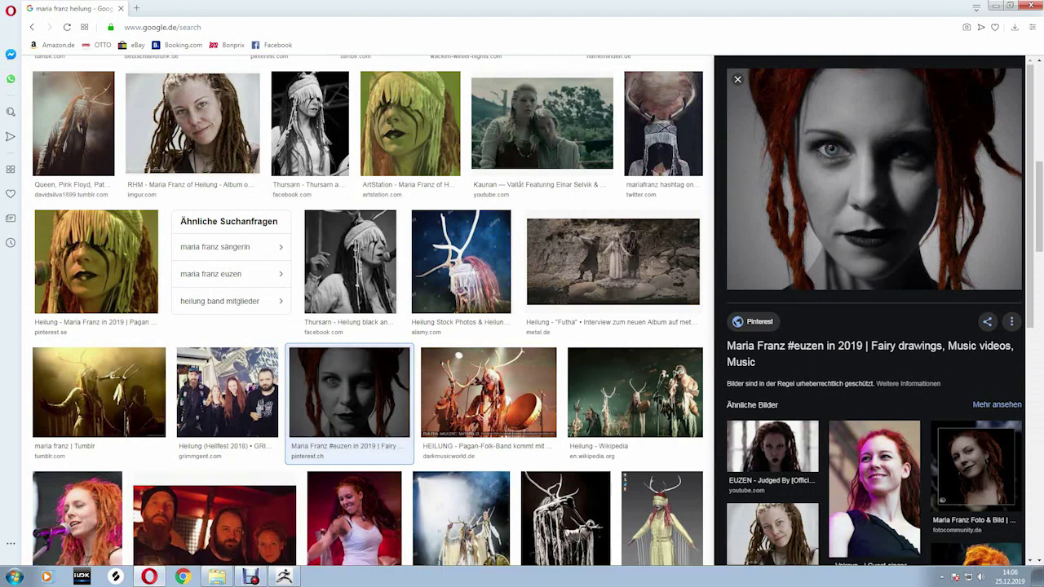
Preview a stage performance photo larger in Google Images.
click(99, 391)
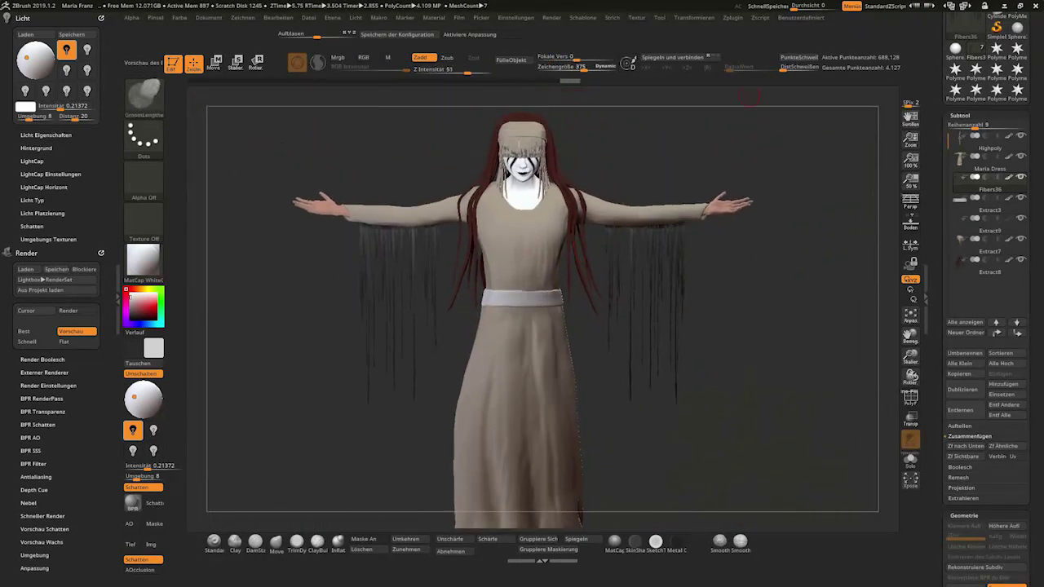
Select the Extract7 subtool and turn the figure to face the viewer.
click(989, 241)
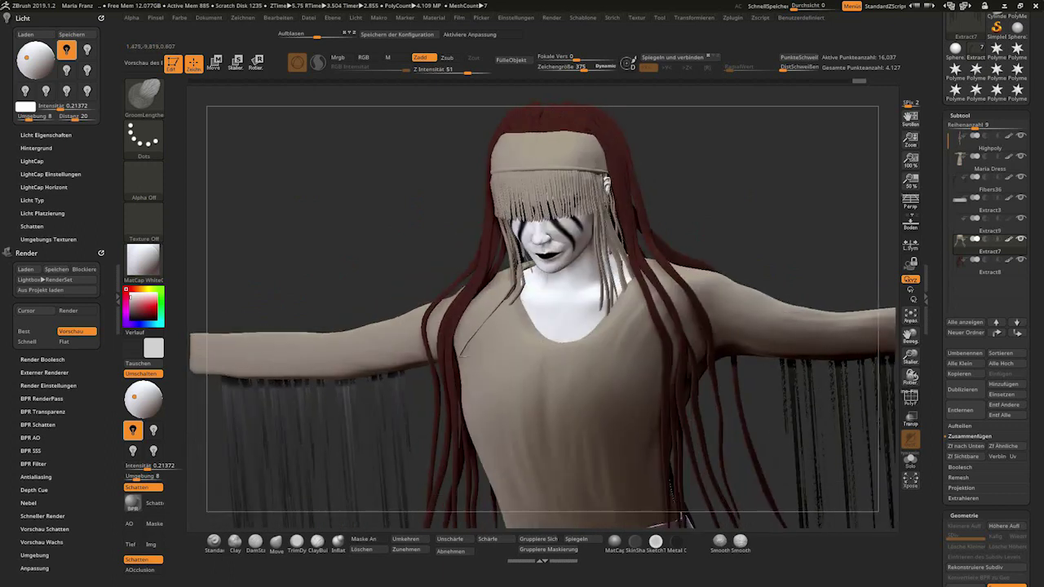
drag(687, 520, 662, 522)
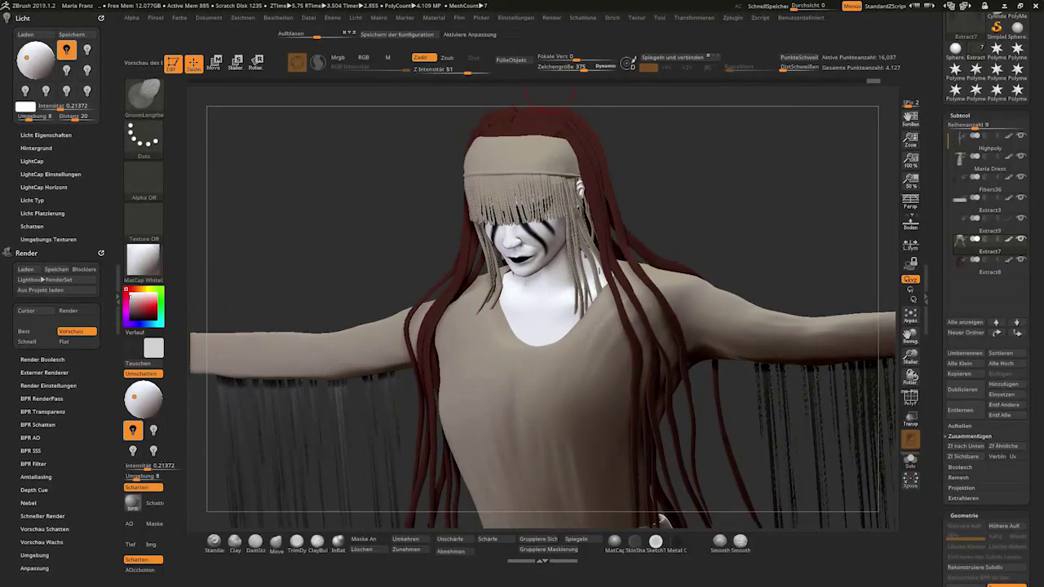
drag(662, 521, 656, 521)
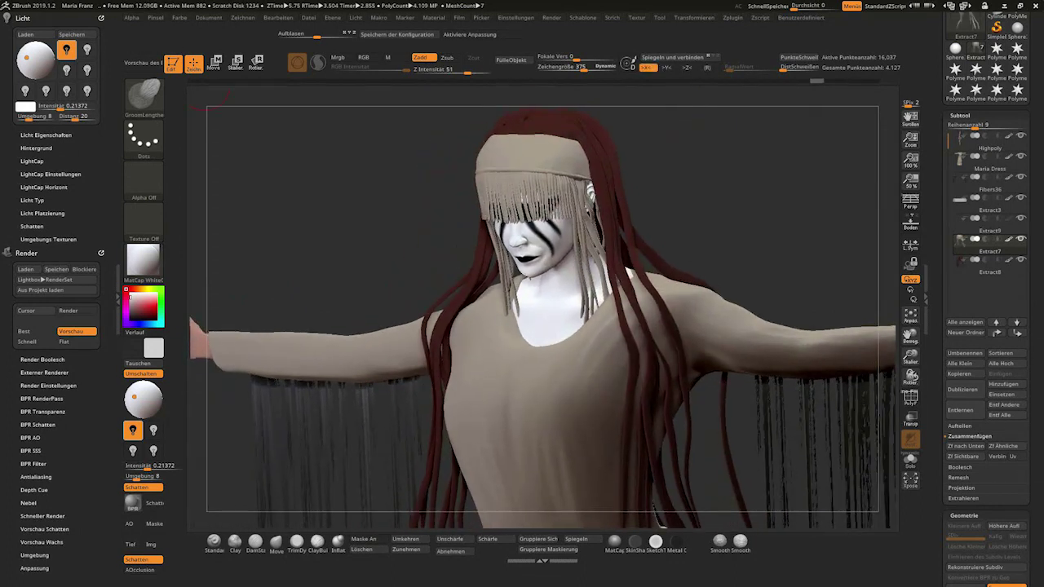
Draw a mirrored pair of tube strands with CurveTube, spreading and lengthening them.
click(143, 94)
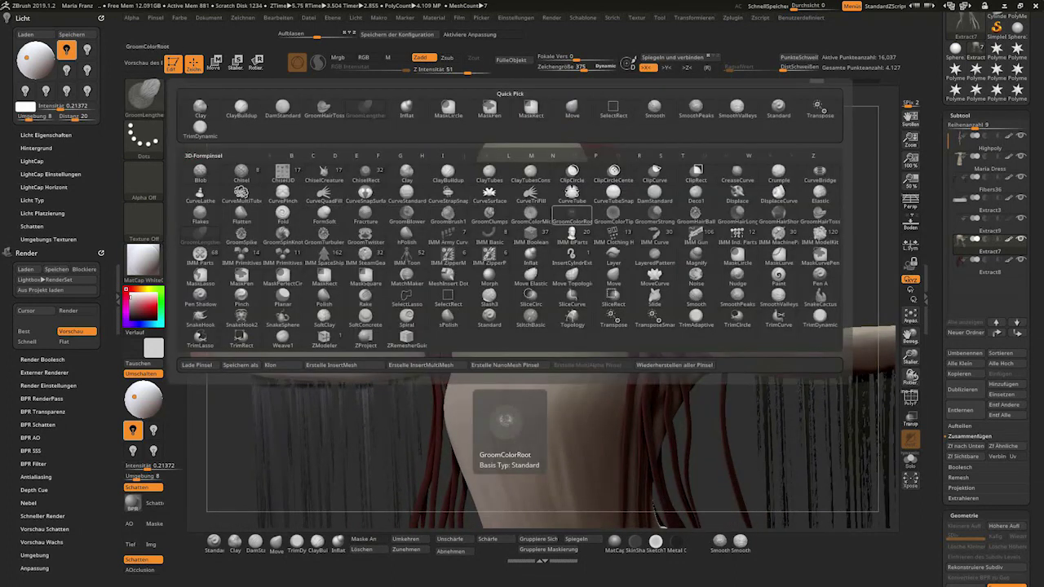
click(572, 194)
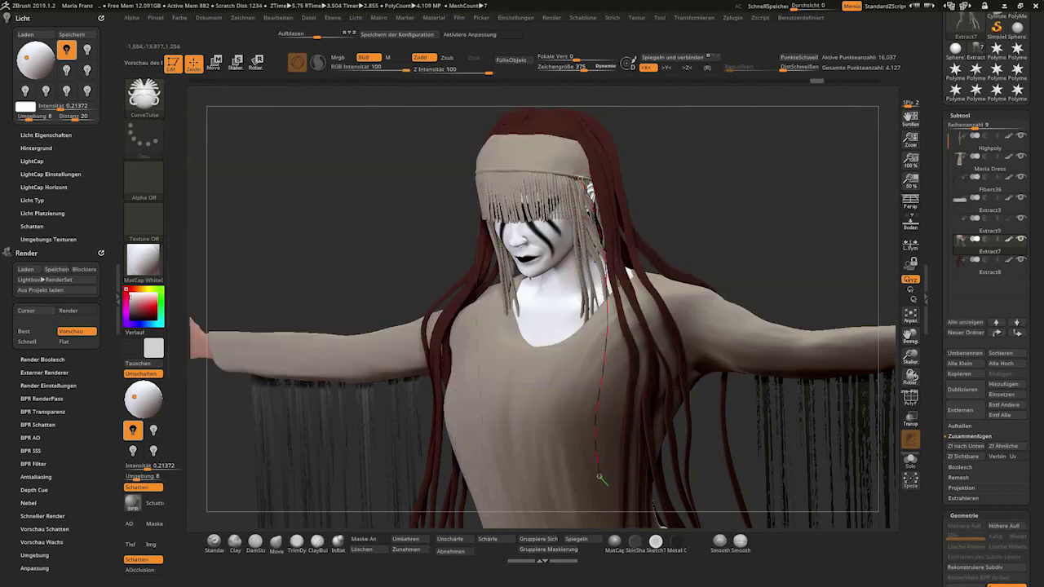
drag(599, 477, 560, 457)
drag(815, 204, 529, 121)
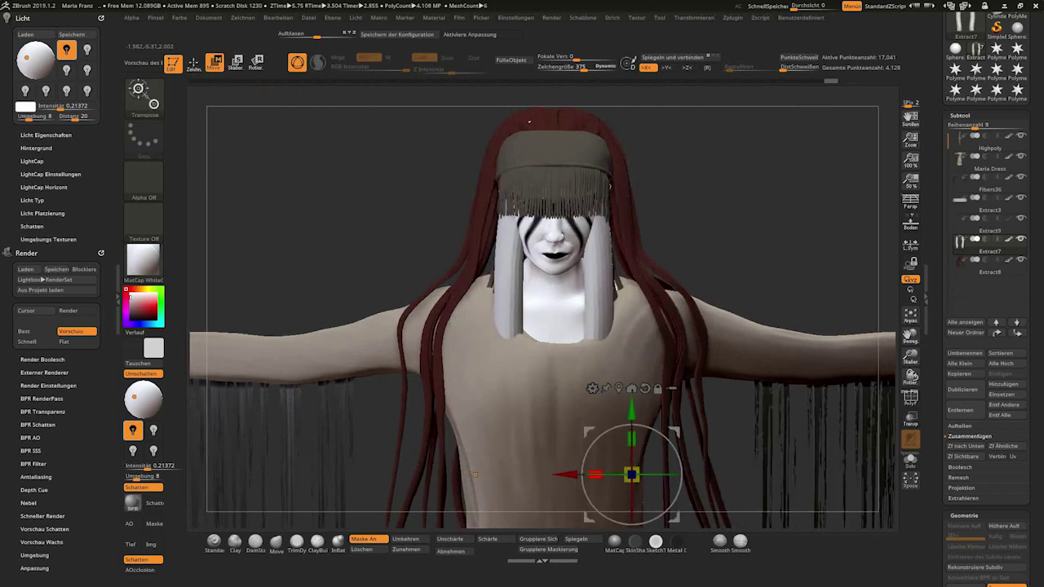
drag(474, 474, 428, 474)
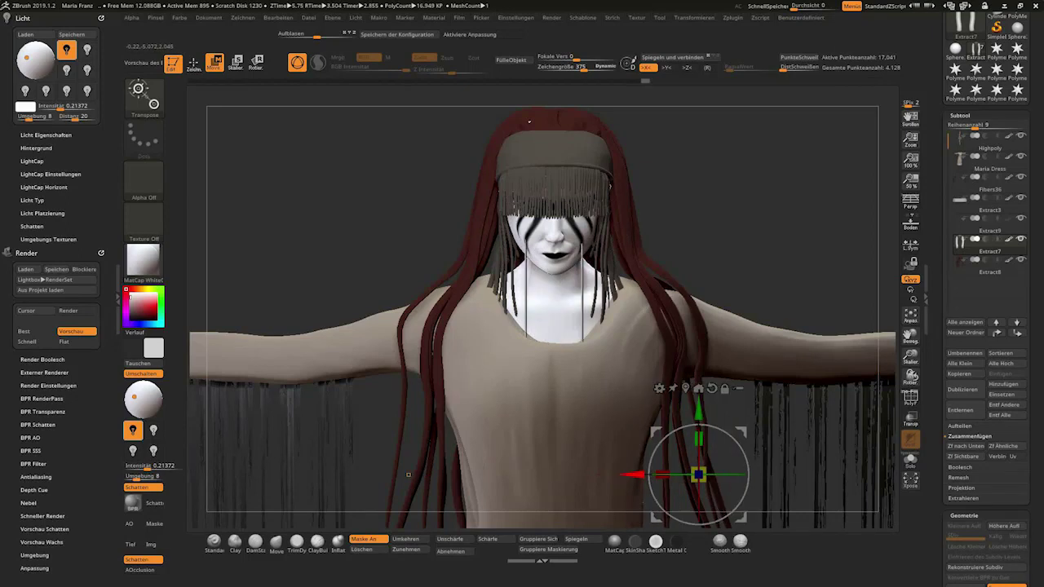
mouse_move(428, 474)
mouse_down()
mouse_move(603, 450)
mouse_move(663, 377)
mouse_move(379, 439)
mouse_move(371, 468)
mouse_move(403, 266)
mouse_up()
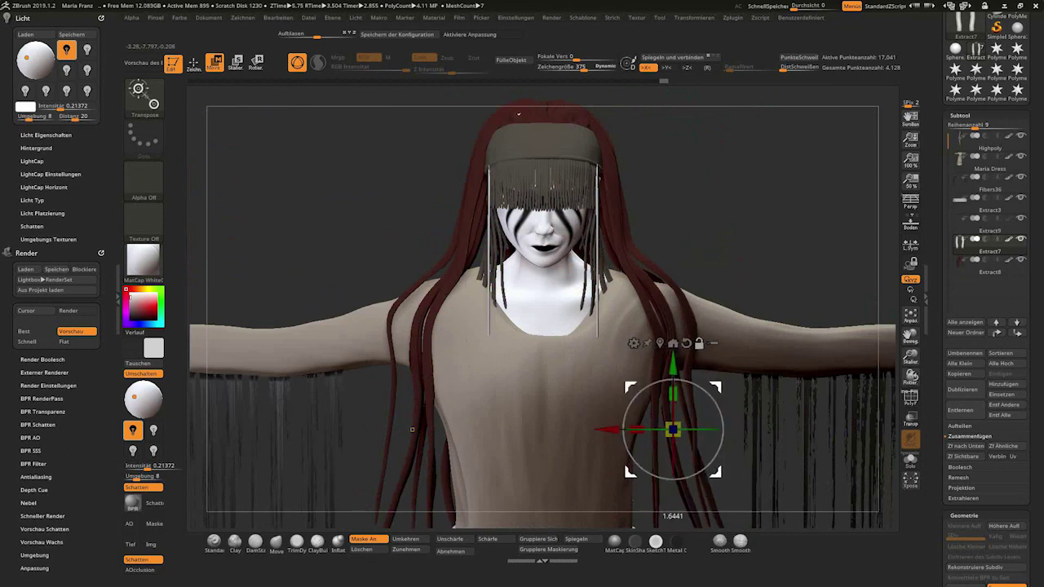
Tilt and shift the new strands with Transpose, checking from side and front.
drag(682, 318, 695, 315)
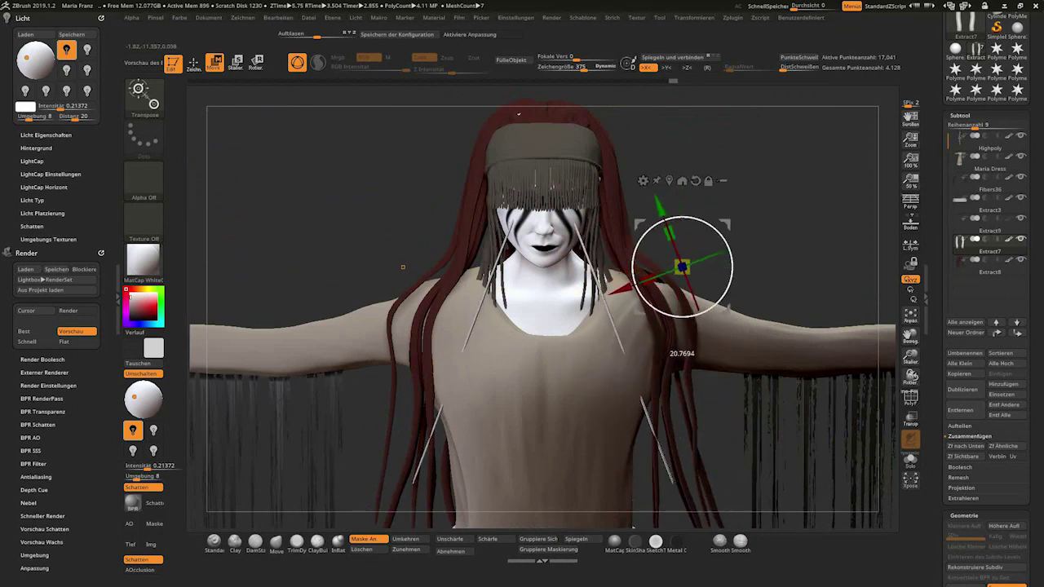
drag(682, 266, 699, 263)
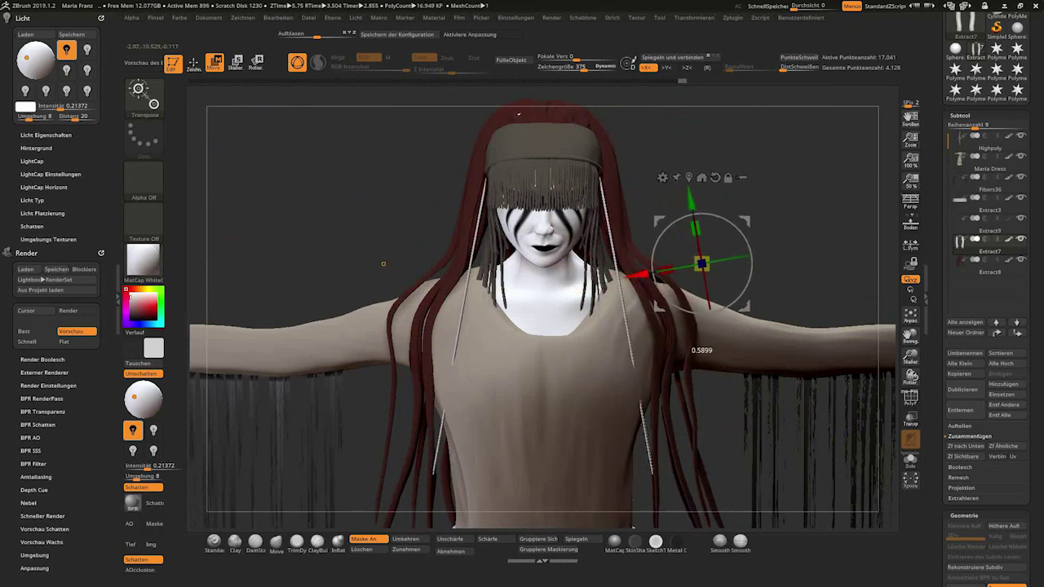
drag(386, 263, 269, 265)
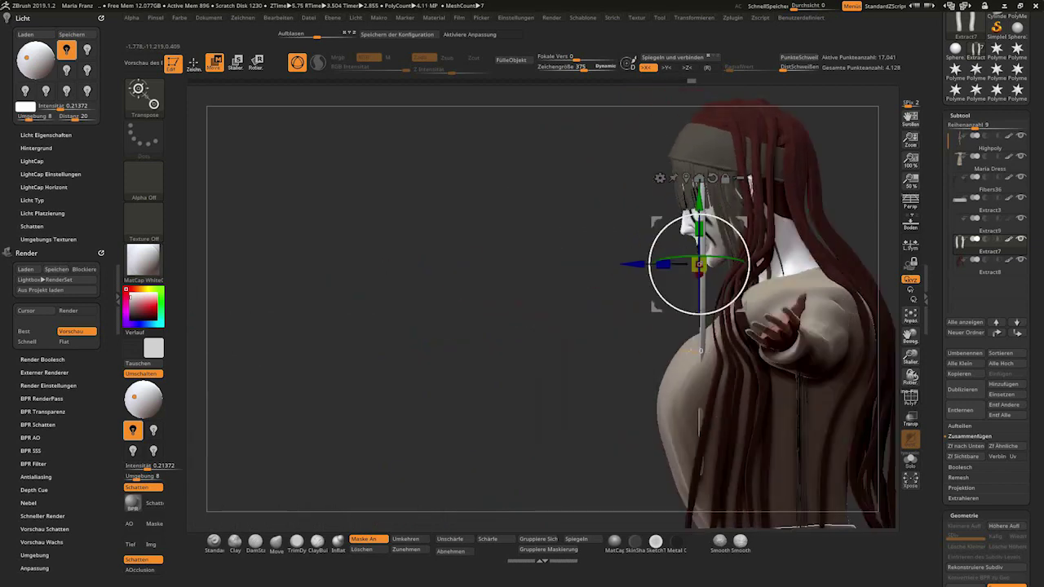
drag(699, 265, 701, 253)
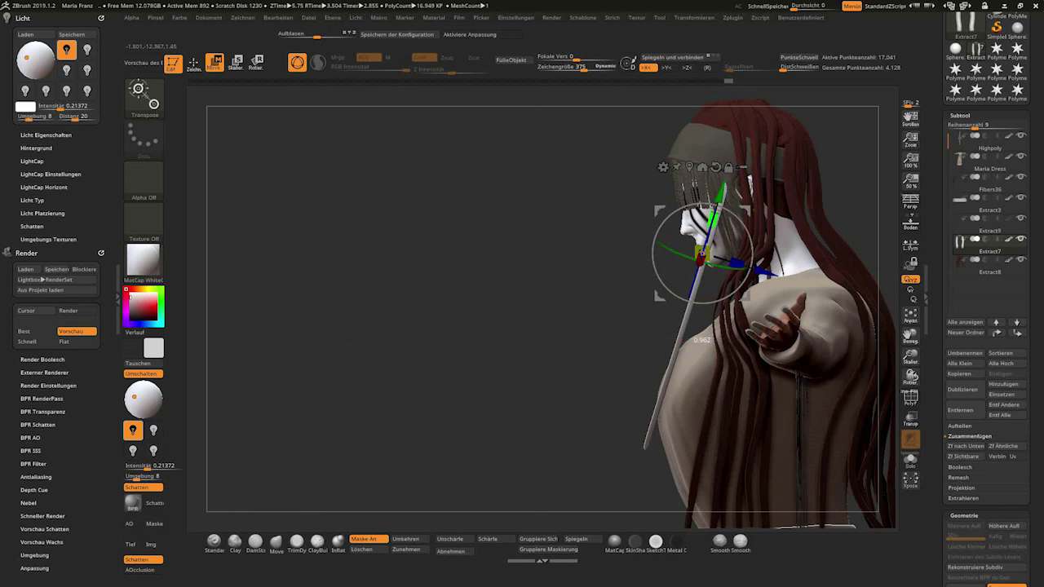
drag(457, 326, 571, 326)
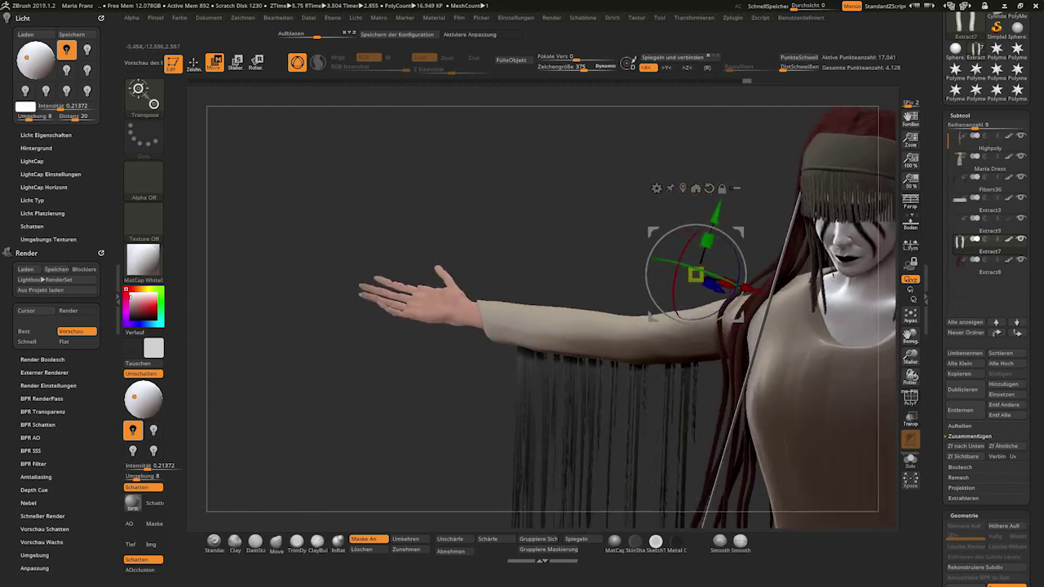
drag(768, 304, 823, 287)
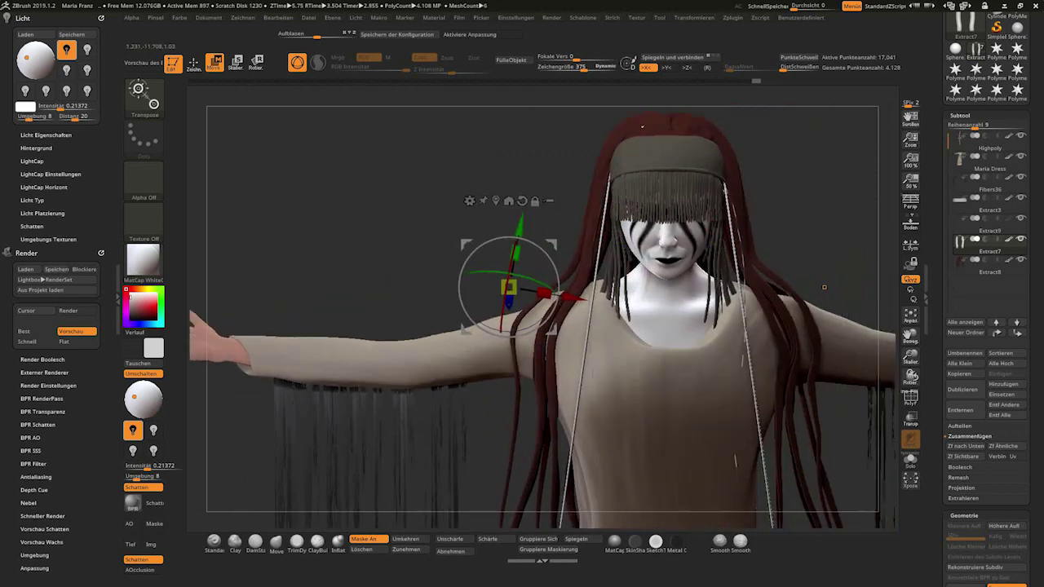
click(521, 200)
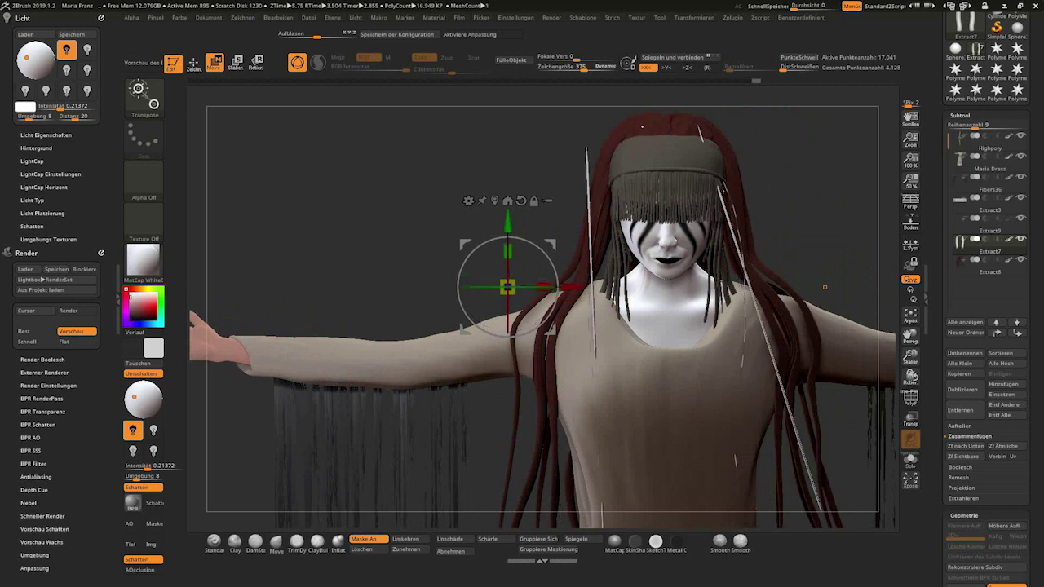
drag(571, 287, 581, 287)
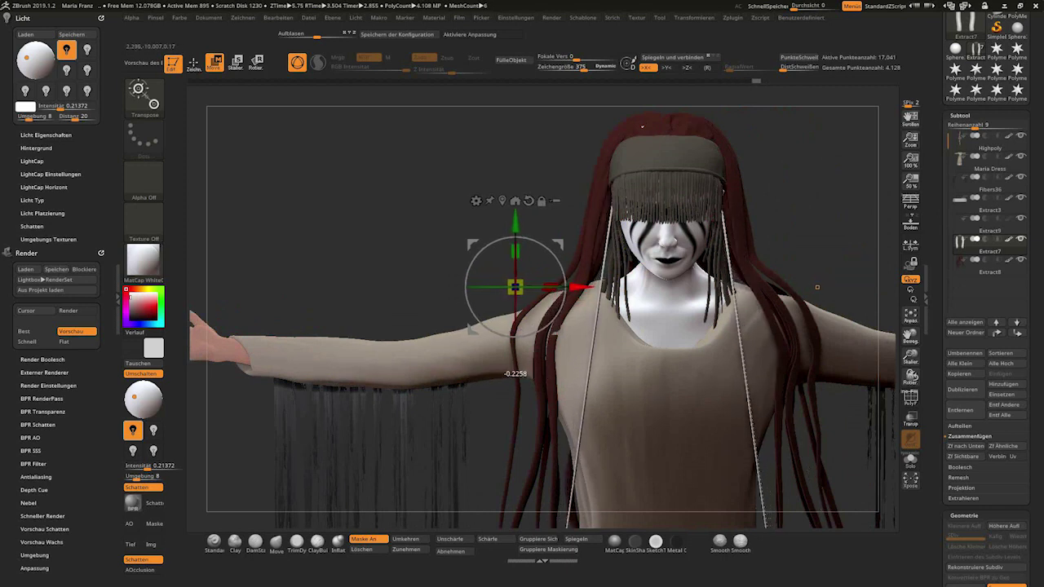
Compare against the reference images in Opera and return to ZBrush.
key(super)
click(149, 576)
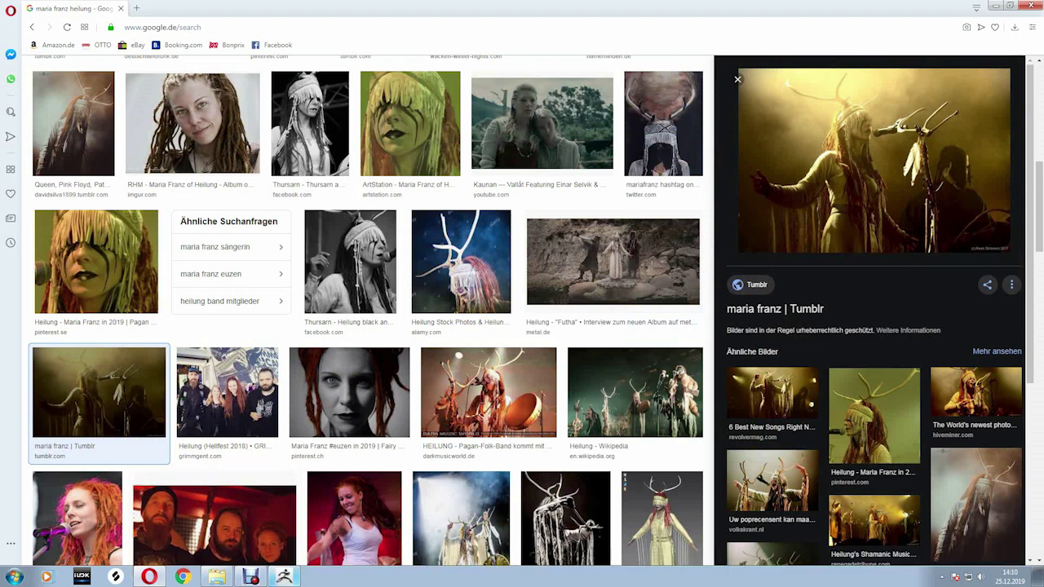
click(251, 577)
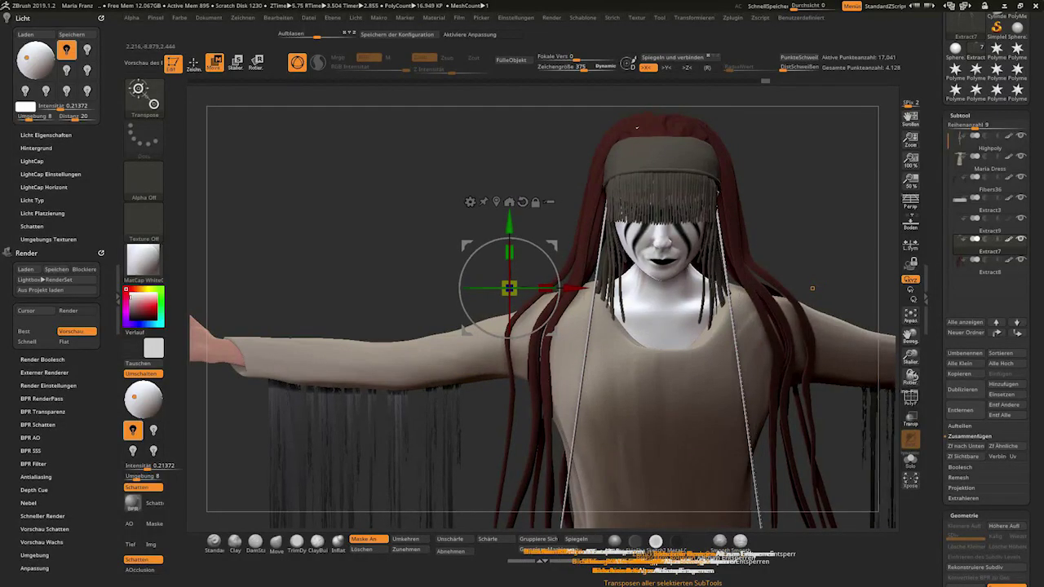
From a side view, nudge the white straps slightly outward with Move Transpose.
alt+drag(817, 286, 635, 195)
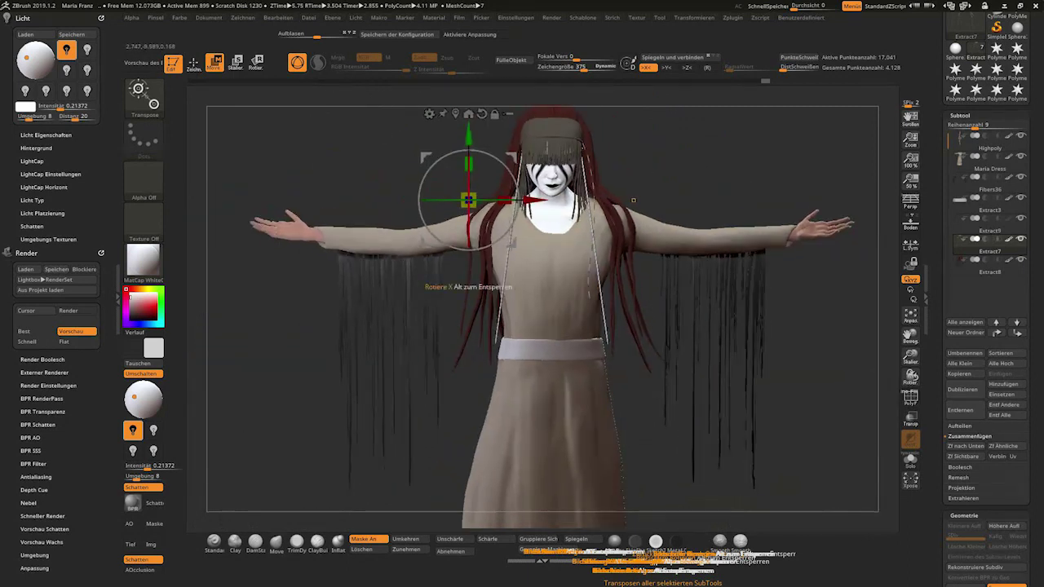
key(q)
drag(635, 195, 482, 312)
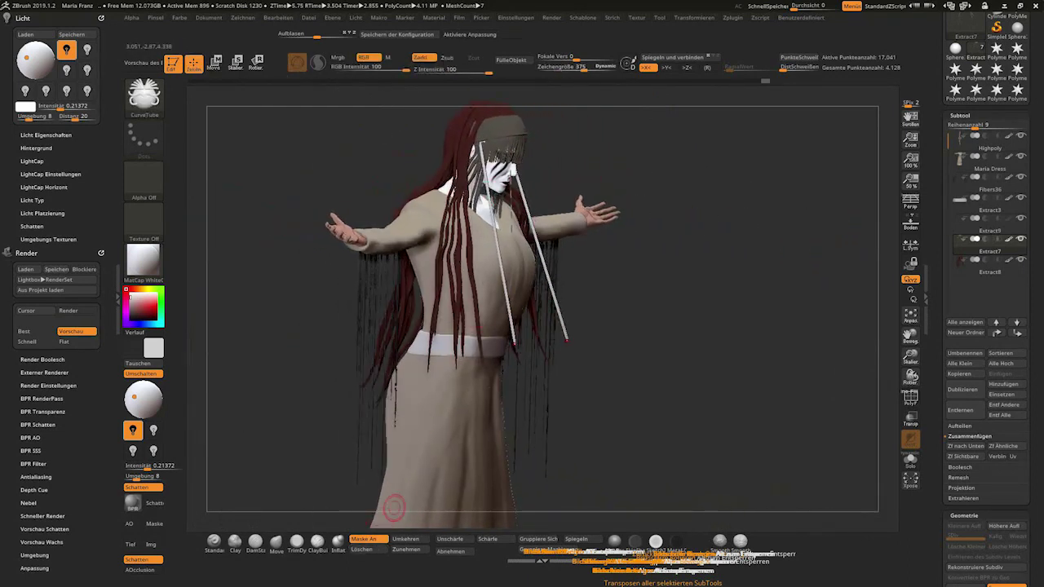
key(w)
drag(571, 326, 473, 273)
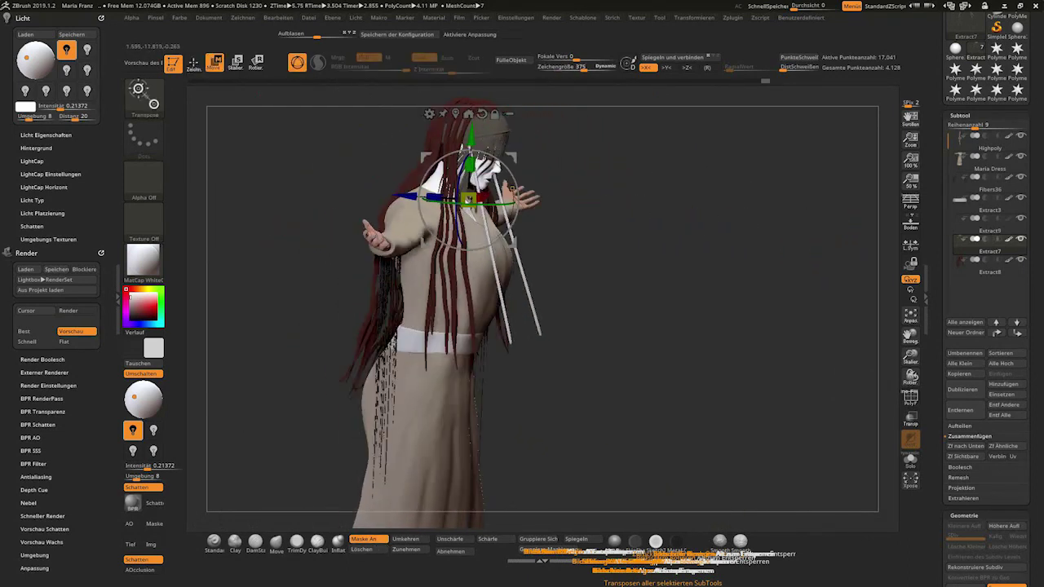
drag(469, 200, 471, 200)
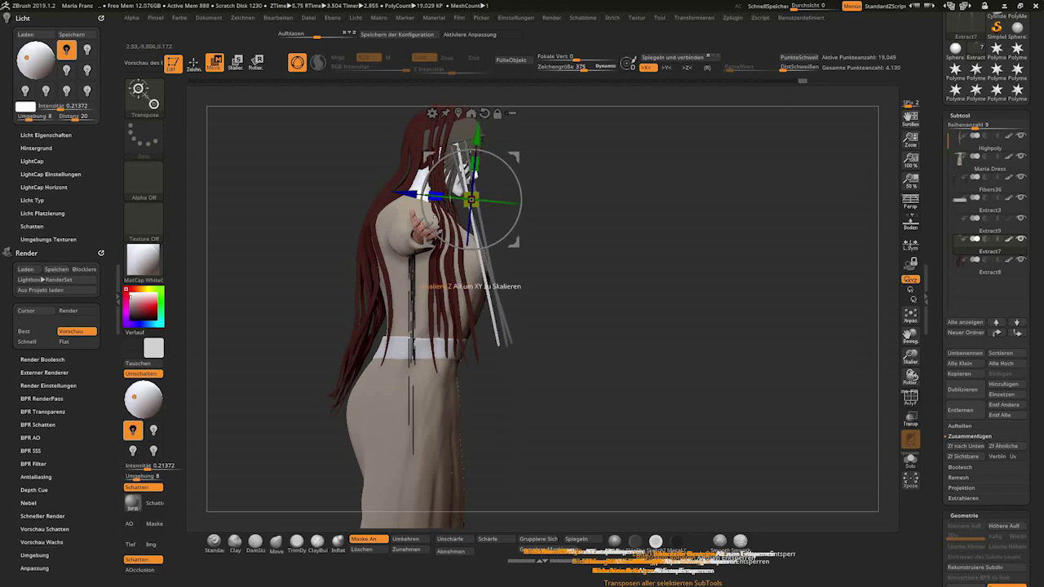
drag(471, 200, 467, 196)
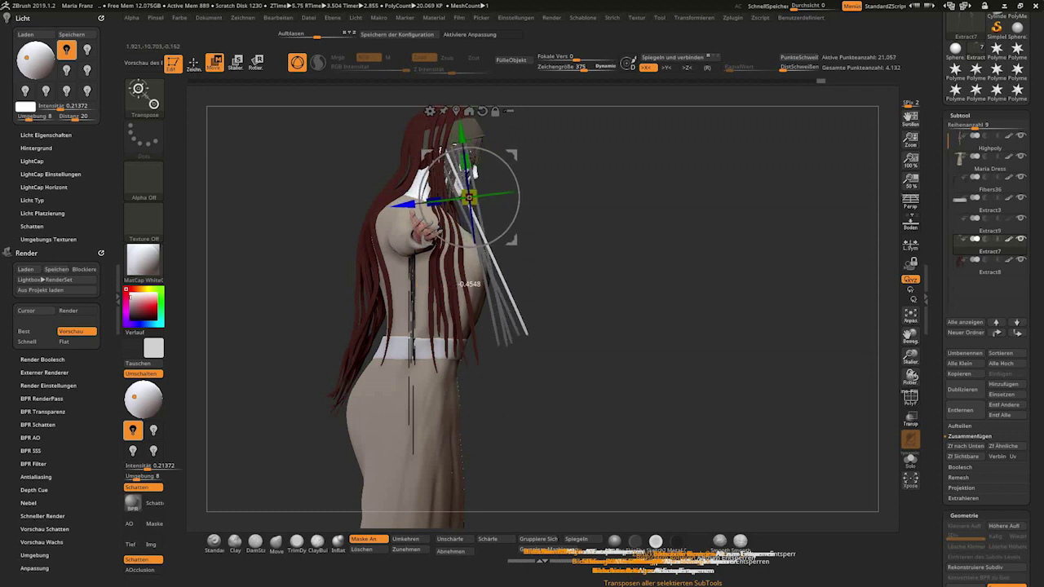
Return to Draw mode with the Standard brush, zoomed on the torso front.
click(193, 63)
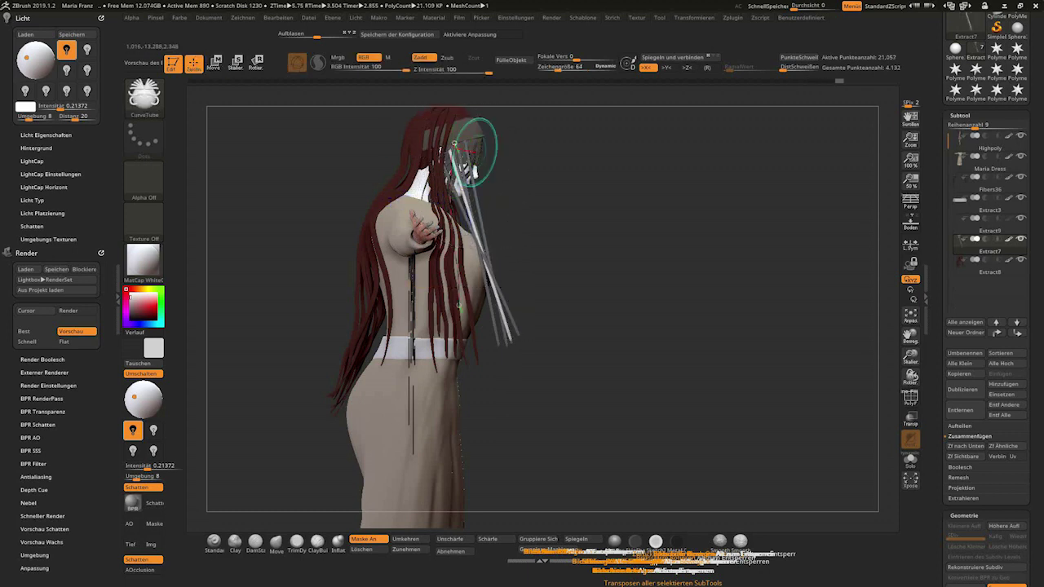
ctrl+right_drag(620, 326, 620, 269)
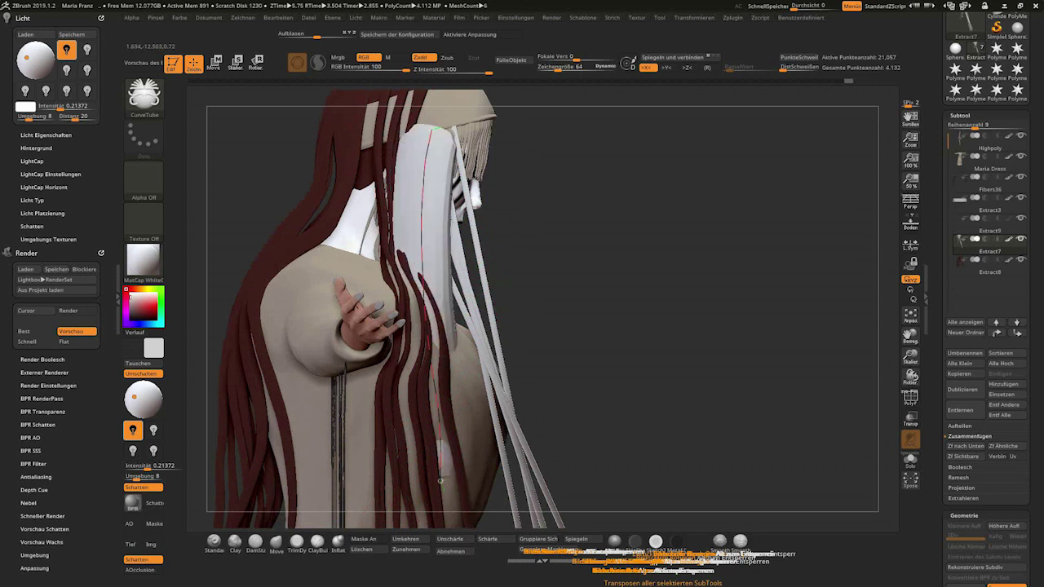
key(b)
key(s)
key(t)
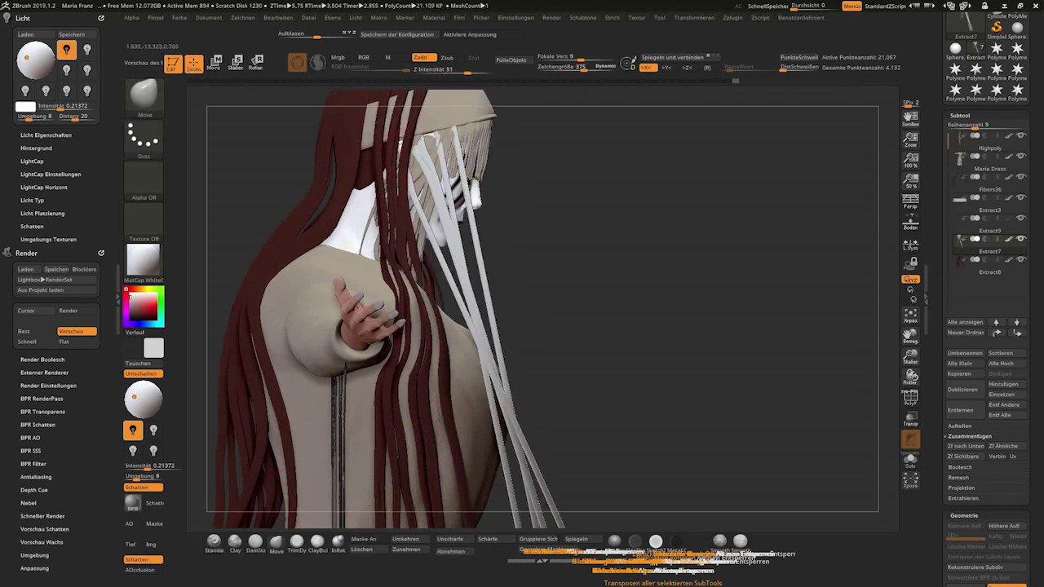
key(ctrl)
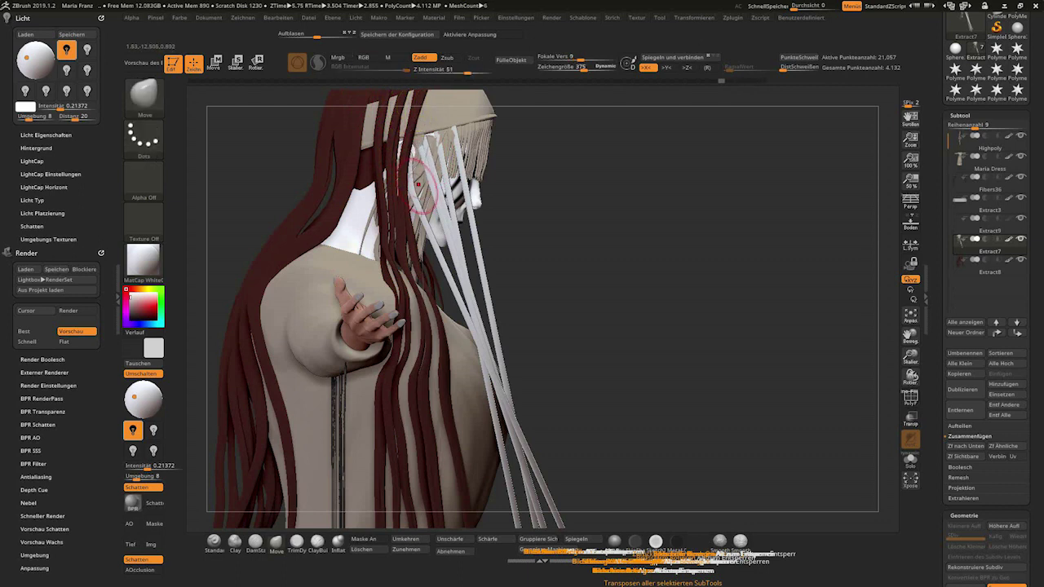
mouse_move(457, 155)
mouse_down()
mouse_move(566, 135)
mouse_move(685, 138)
mouse_move(412, 155)
mouse_up()
Open the colour settings and rotate around the character's back and front.
click(178, 17)
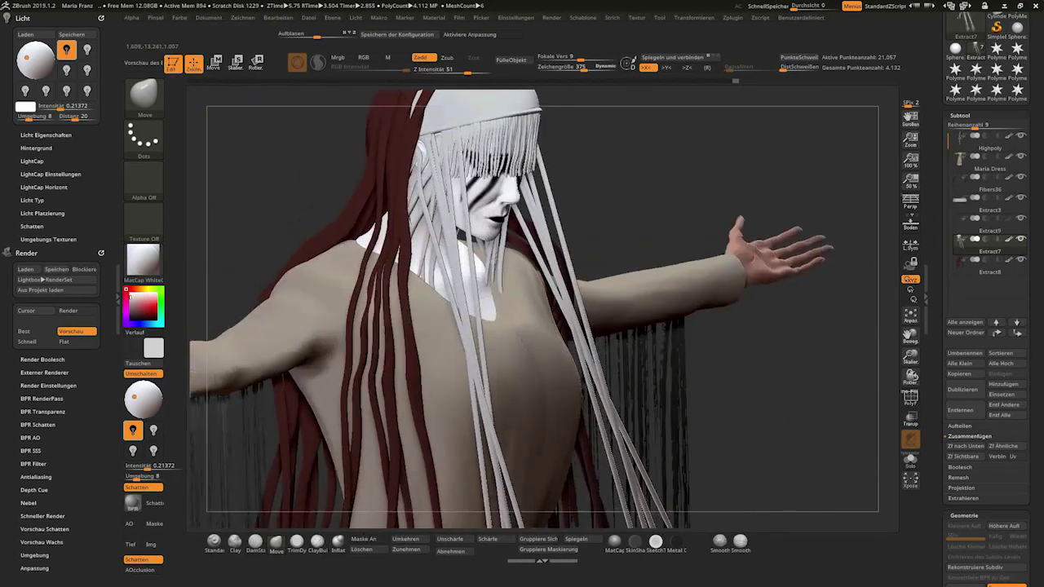
scroll(412, 155, up, 2)
scroll(416, 145, up, 2)
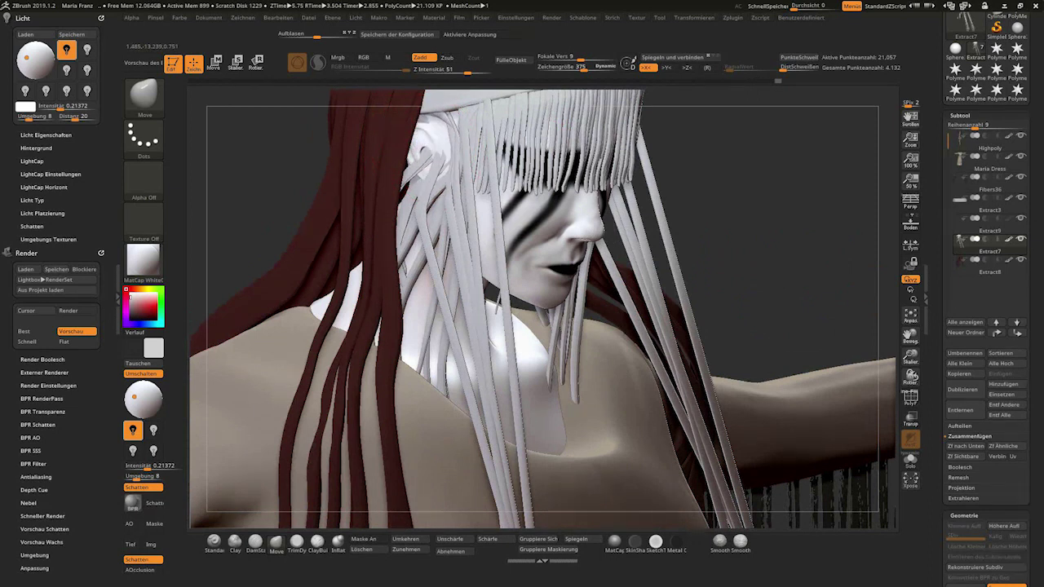
drag(489, 187, 430, 261)
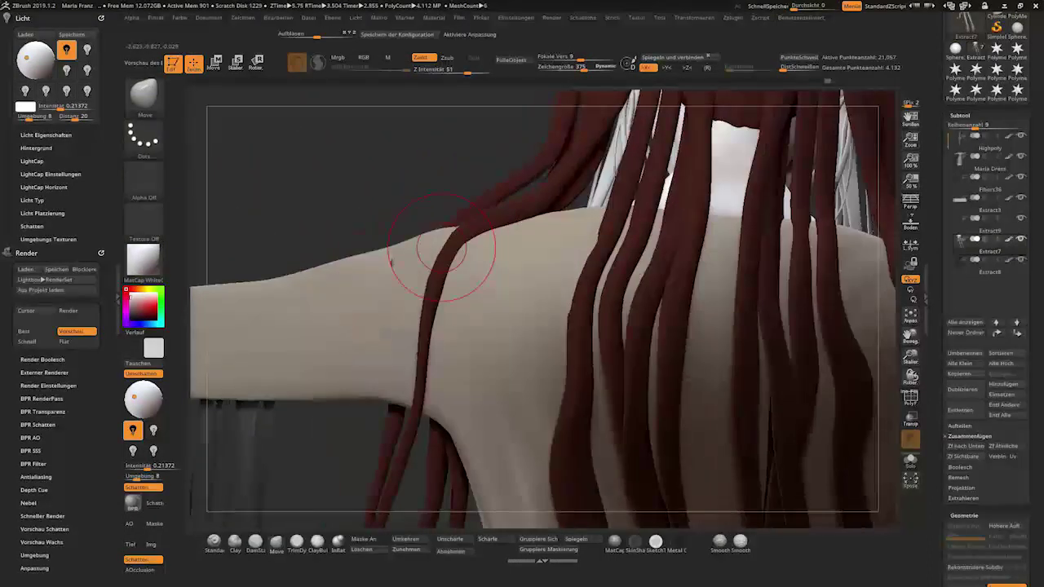
scroll(430, 261, down, 3)
drag(571, 326, 457, 326)
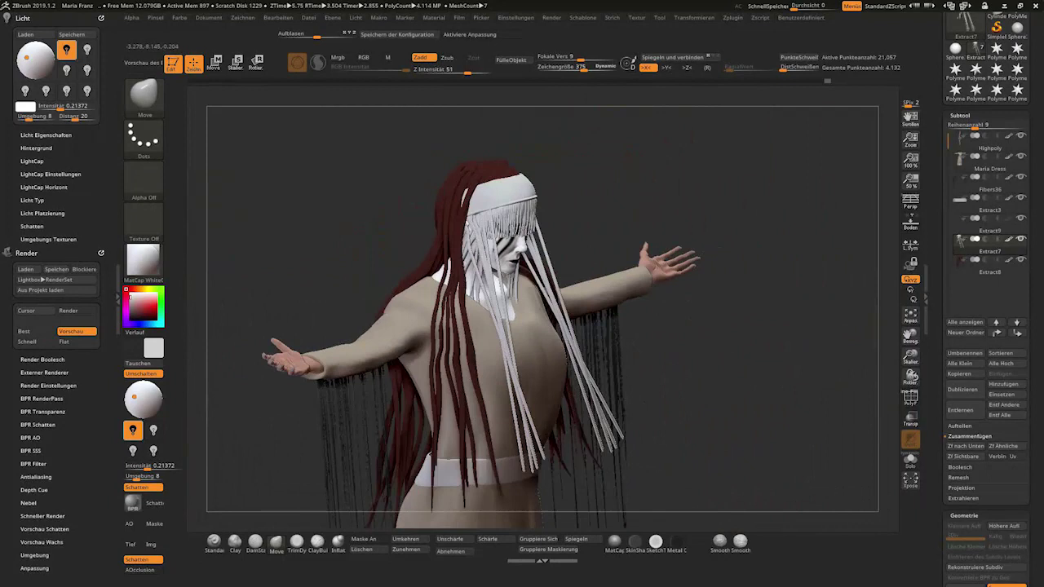
Try tossing the white fringe strands into bunches with GroomHairToss, then undo the edit.
key(b)
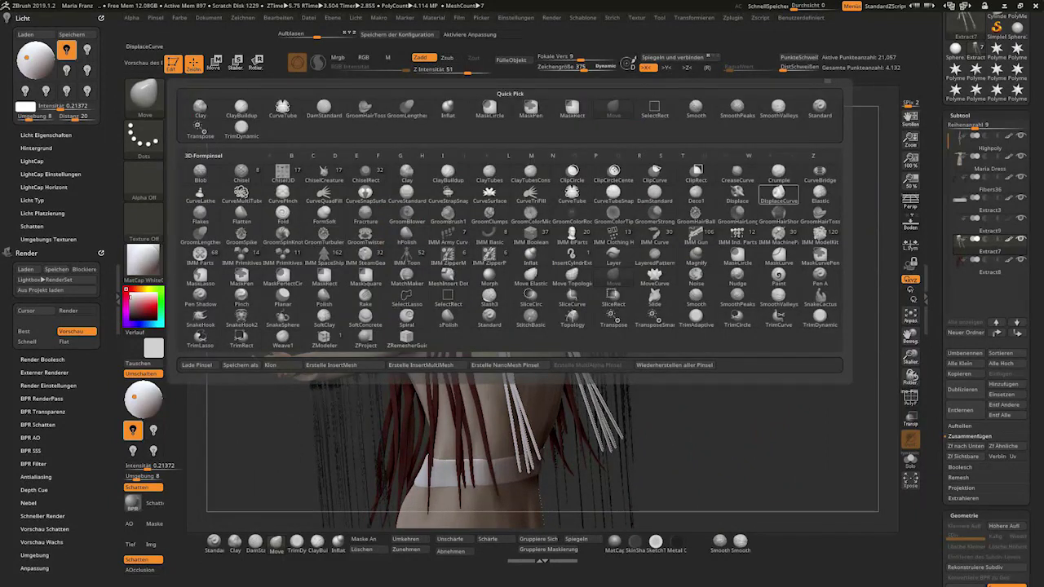
click(365, 106)
key(space)
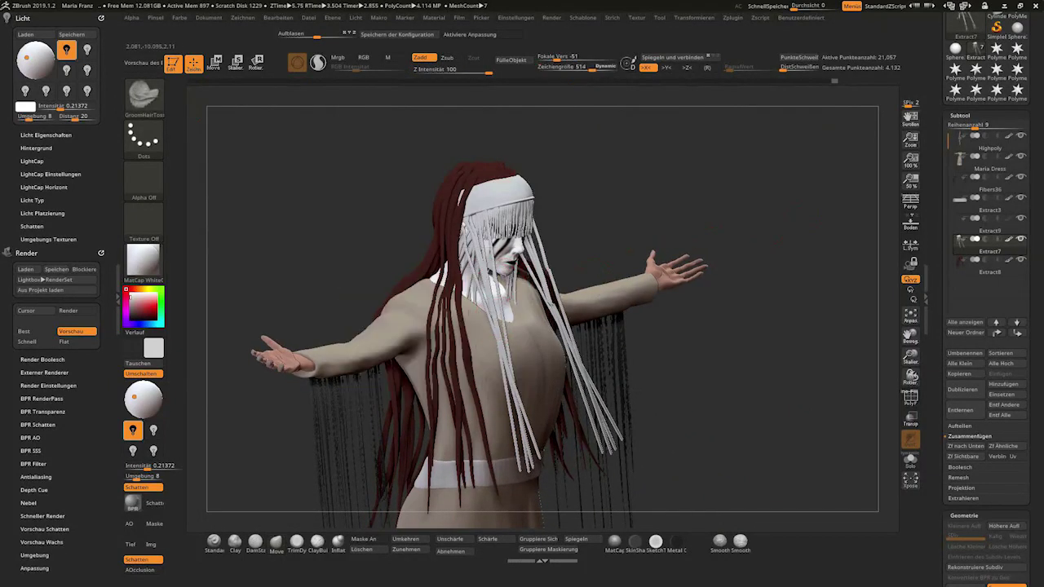
drag(554, 301, 496, 345)
shift+drag(522, 383, 527, 471)
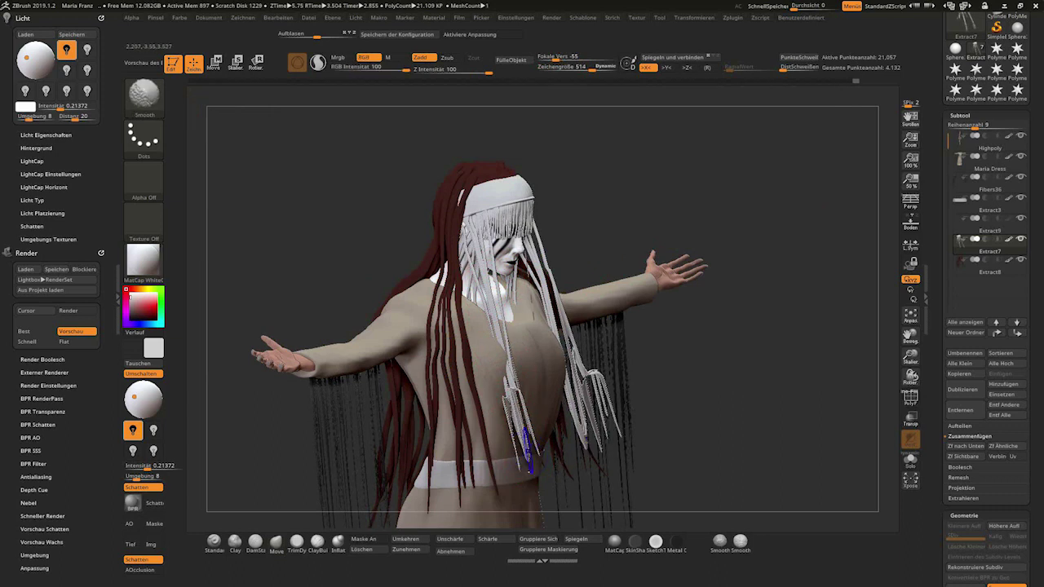
key(ctrl+z)
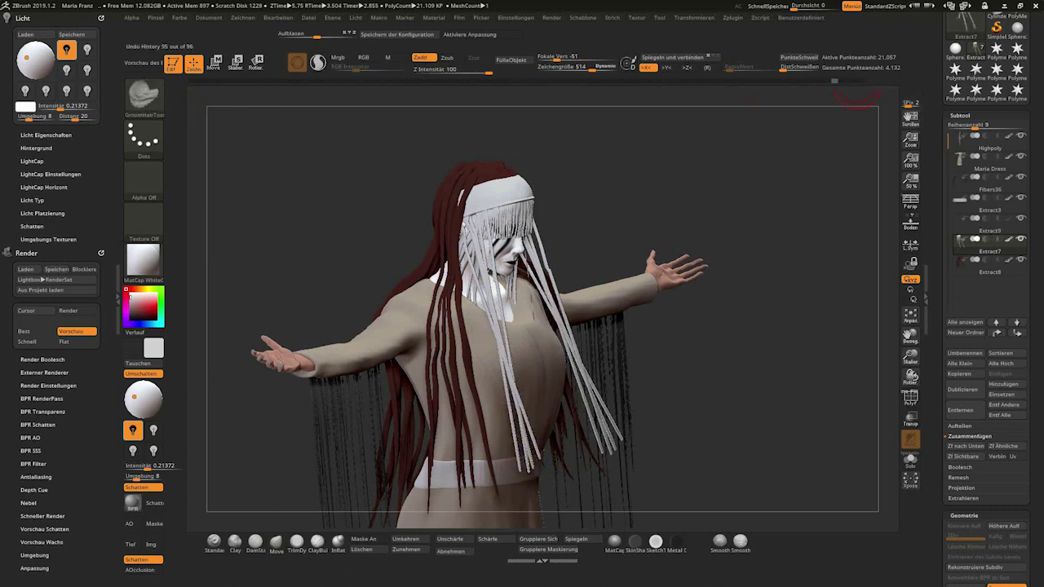
Set the Move brush to size 650 and nudge the hair strands over the chest.
drag(856, 96, 489, 278)
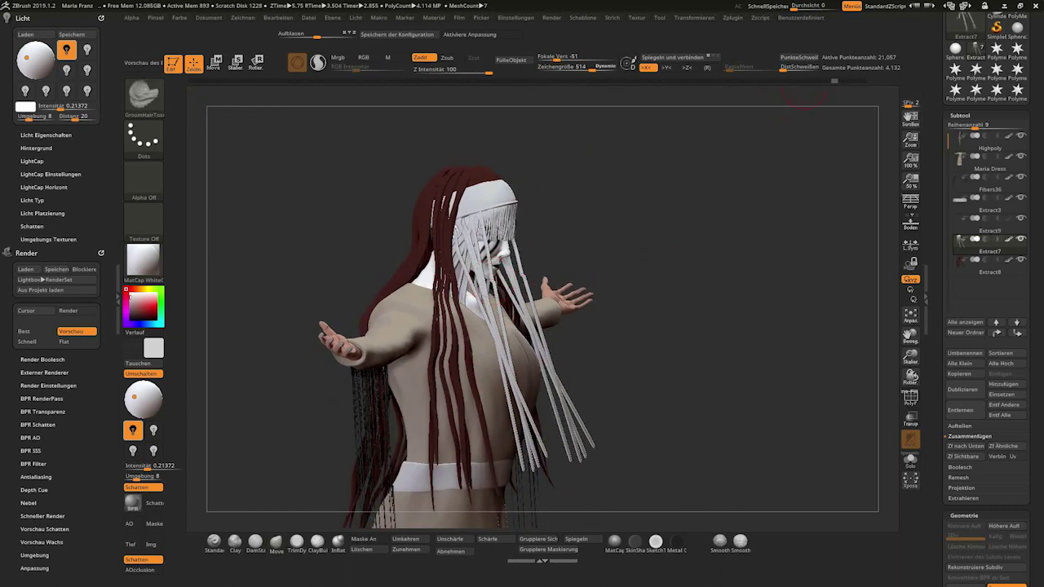
drag(803, 93, 493, 236)
click(276, 541)
drag(383, 351, 375, 338)
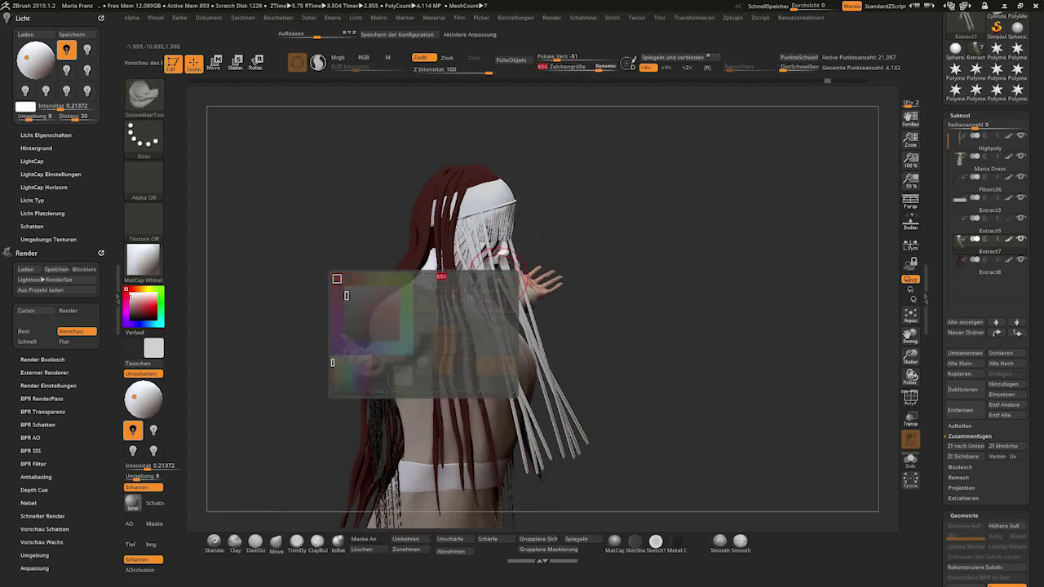
drag(492, 245, 531, 280)
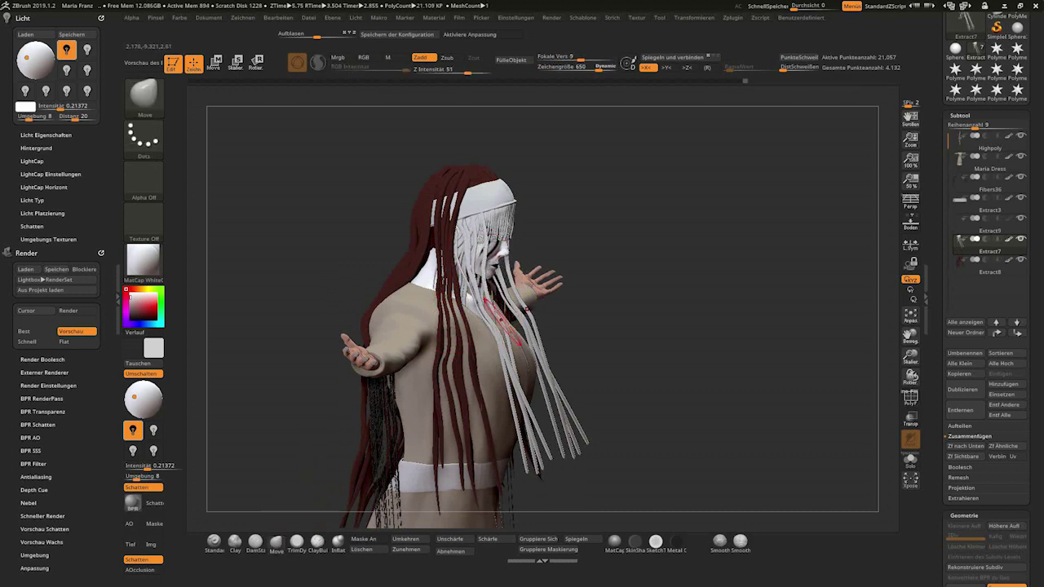
mouse_move(490, 326)
right_down()
mouse_move(469, 318)
mouse_move(506, 359)
right_up()
right_click(469, 318)
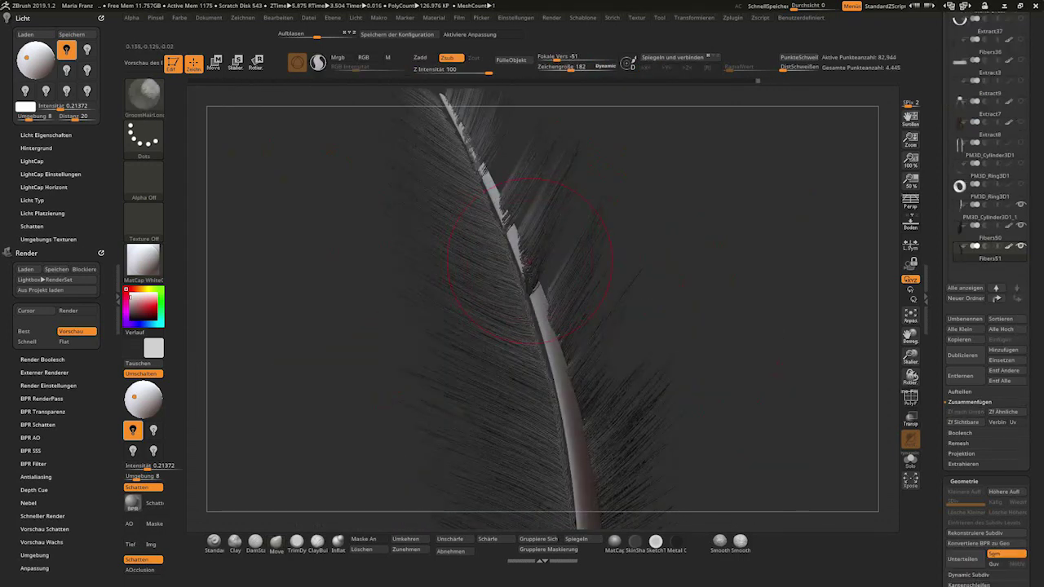
Switch to the Move brush, reduce its size to 90 and turn the feather onto a rising diagonal.
key(b)
key(m)
key(v)
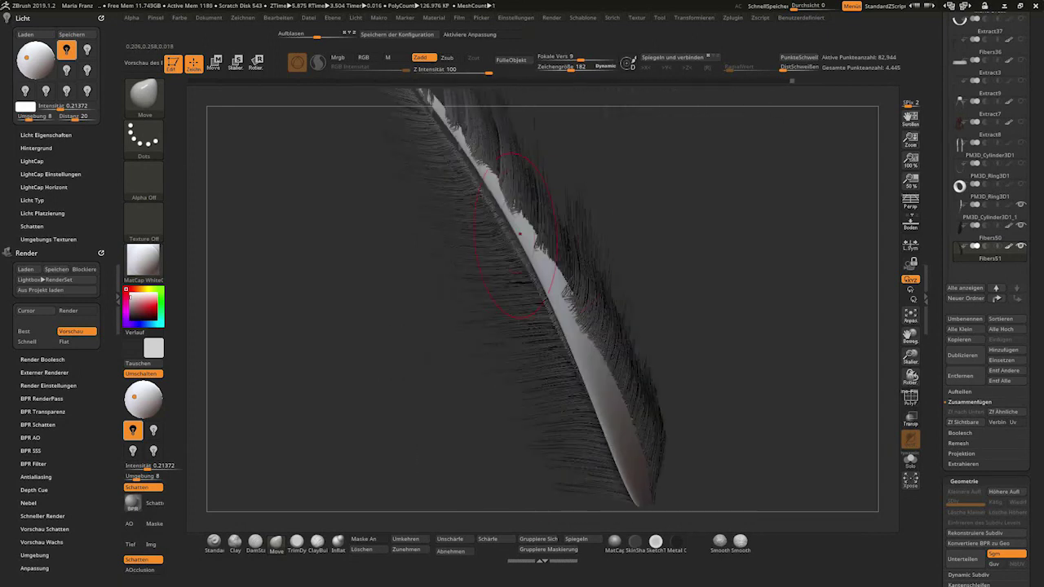
drag(501, 194, 506, 276)
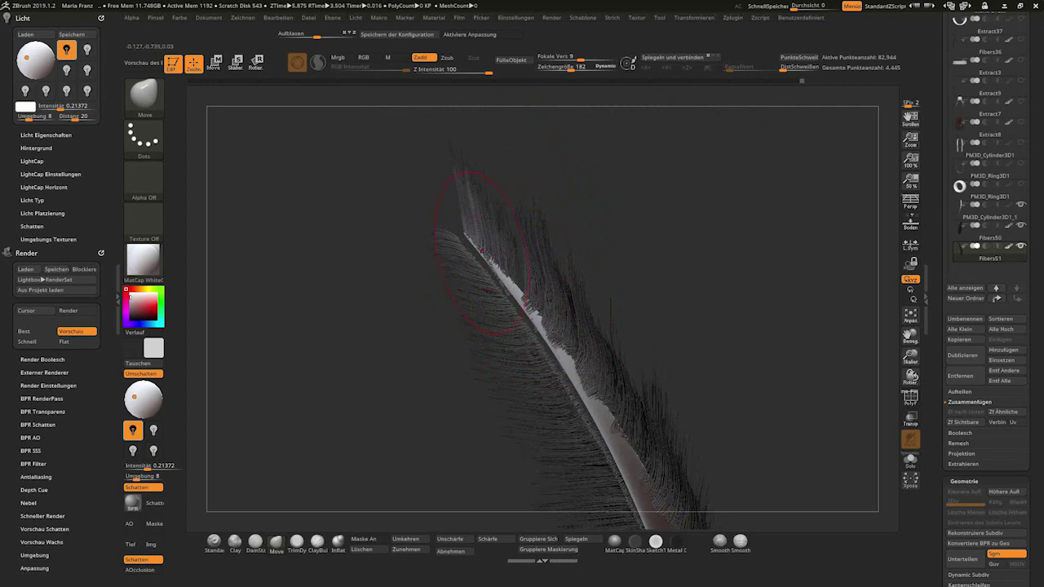
drag(465, 228, 629, 355)
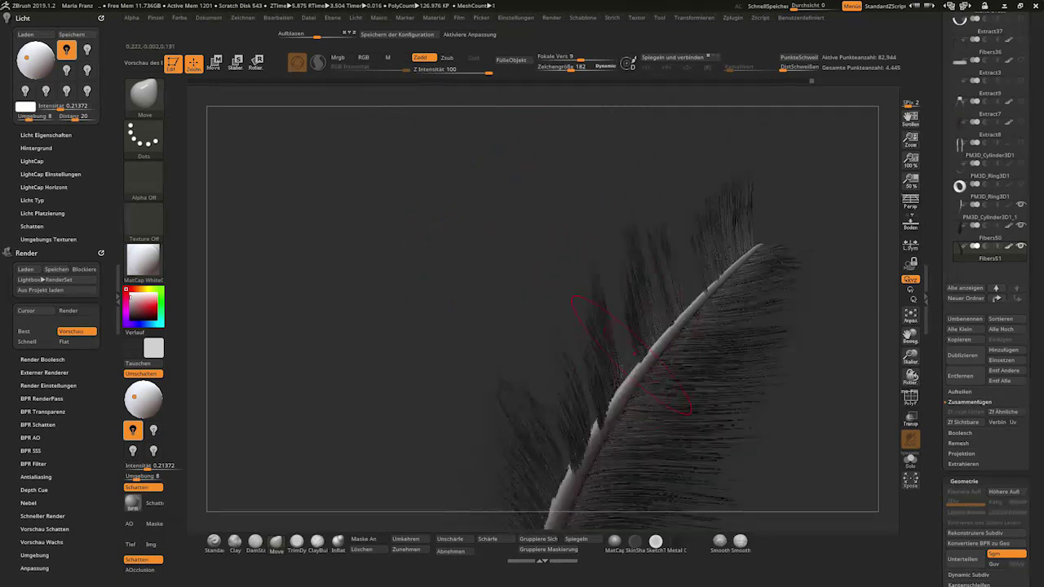
drag(602, 307, 489, 260)
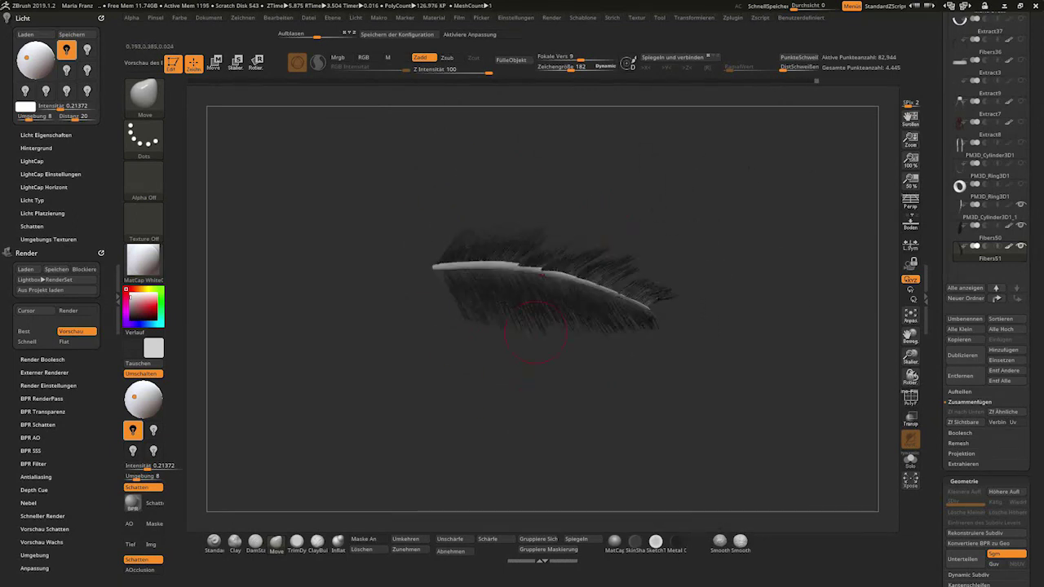
drag(522, 359, 555, 294)
key(space)
mouse_move(617, 139)
mouse_down()
mouse_move(569, 211)
mouse_move(549, 149)
mouse_move(600, 383)
mouse_up()
mouse_move(563, 233)
mouse_down()
mouse_move(579, 221)
mouse_move(571, 192)
mouse_move(555, 269)
mouse_move(571, 285)
mouse_move(614, 95)
mouse_up()
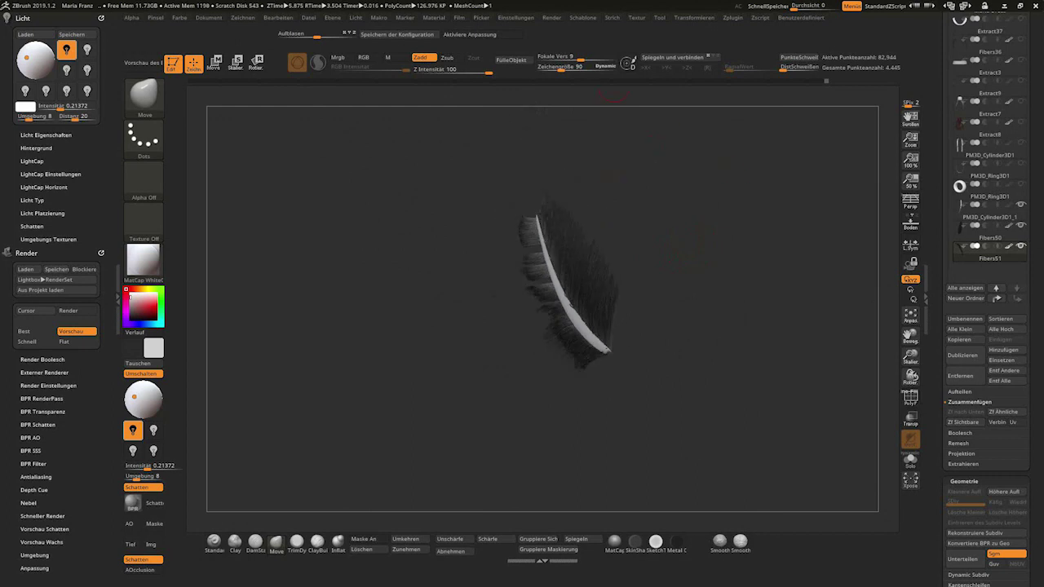
Save the project under its existing name, replacing the old project file.
click(308, 18)
click(379, 36)
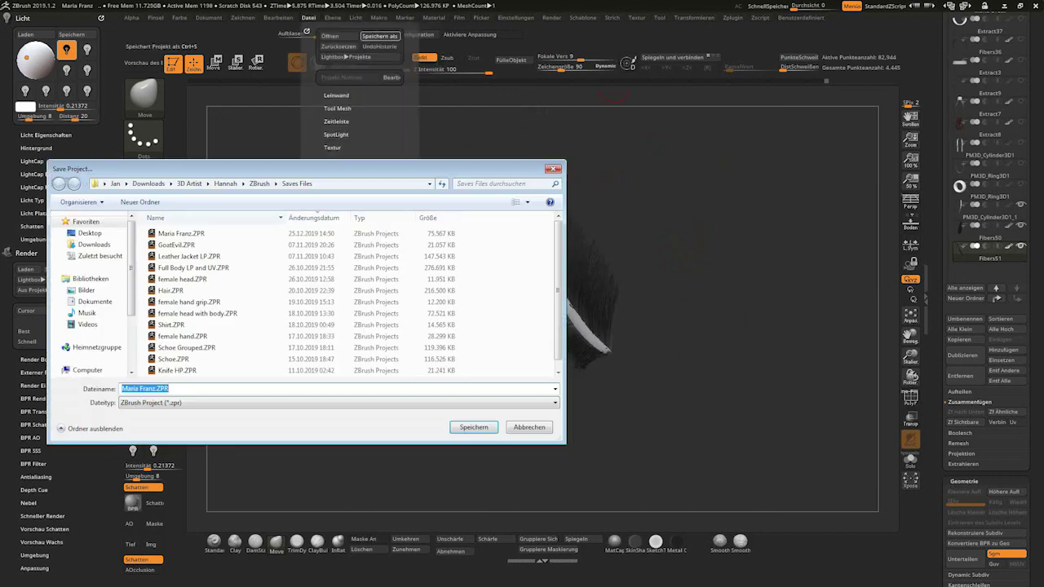
key(Return)
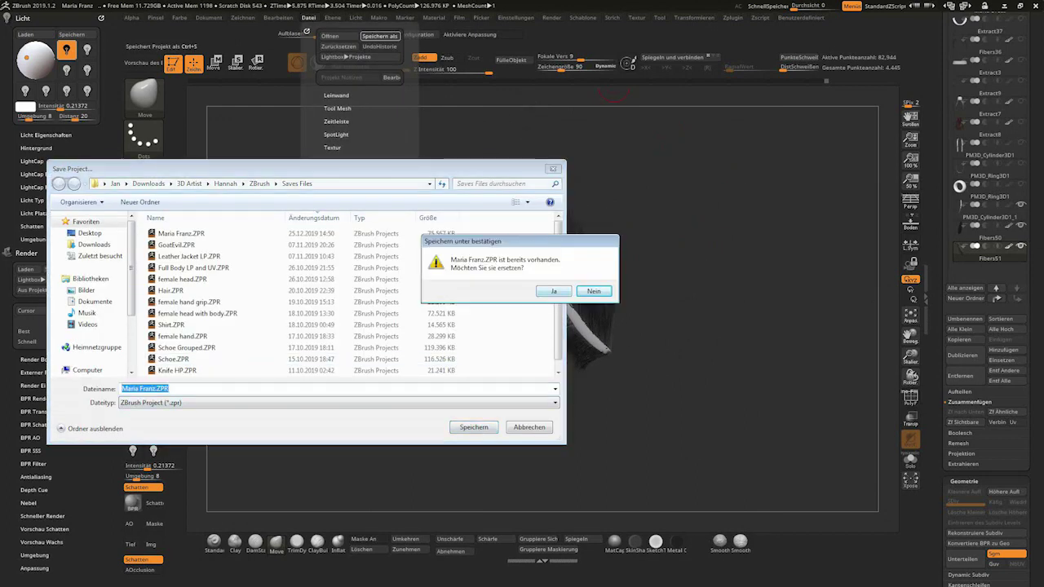
key(Return)
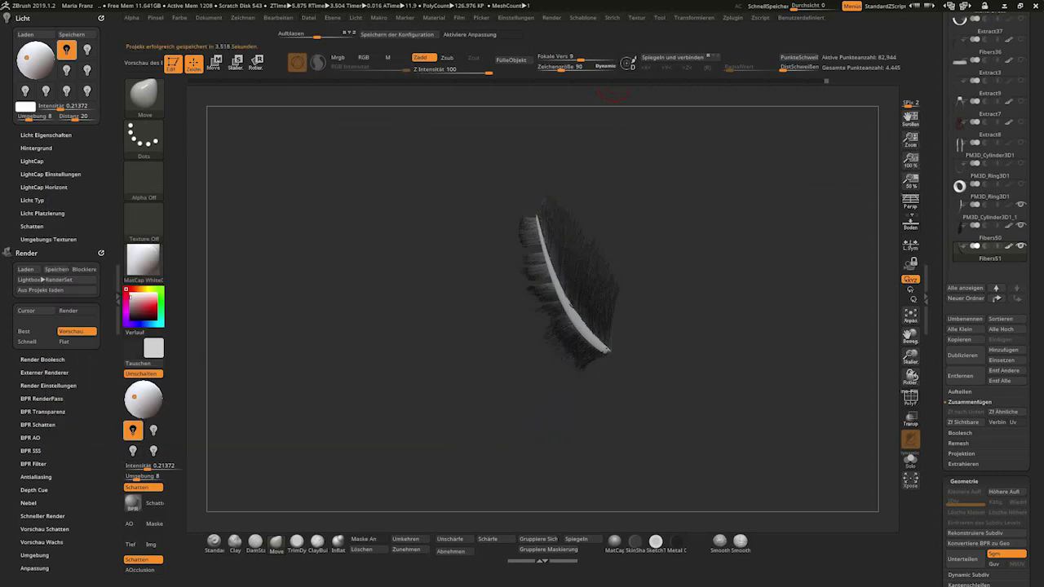
Merge both fibre subtools down into the feather, confirming each merge.
click(966, 444)
click(798, 469)
click(965, 444)
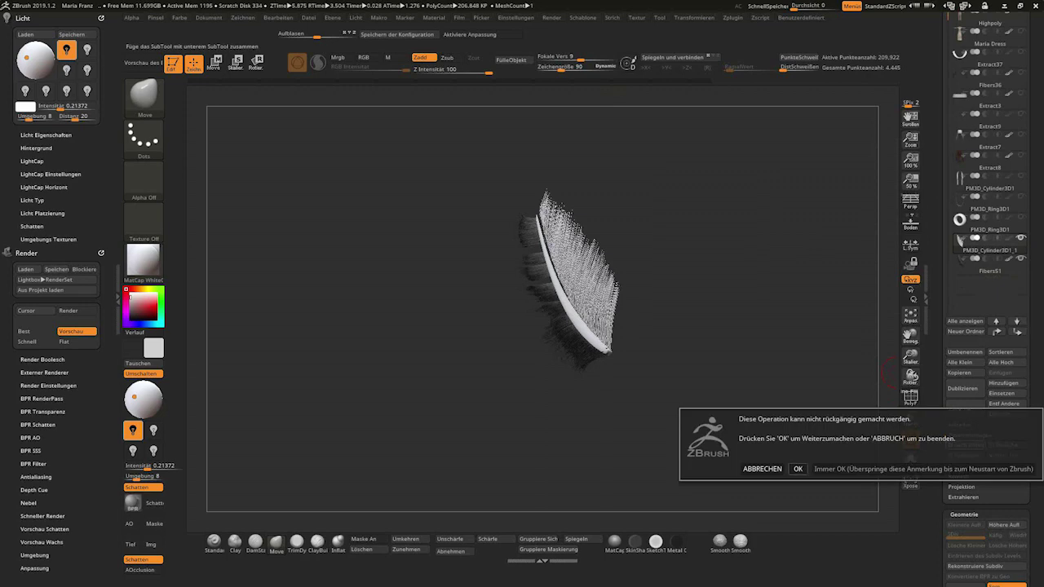
key(Return)
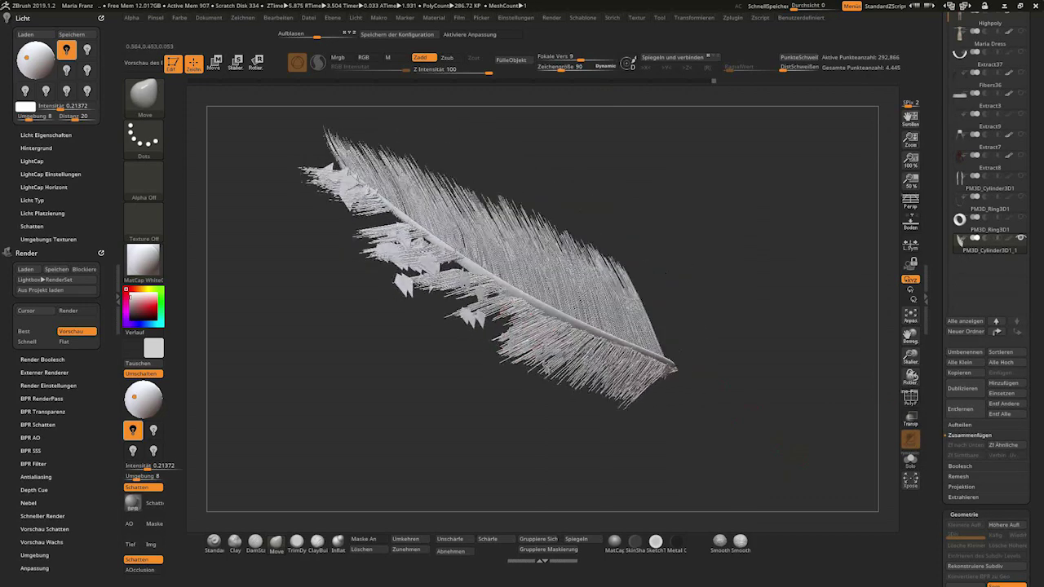
Smooth the stray strands and flat patches near the feather tip.
drag(652, 244, 596, 300)
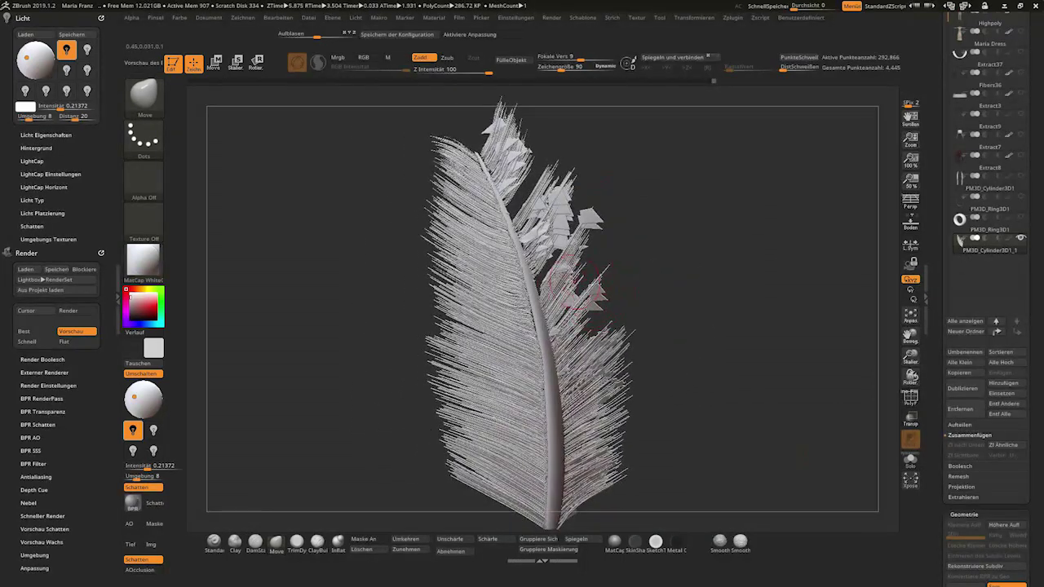
drag(613, 249, 584, 339)
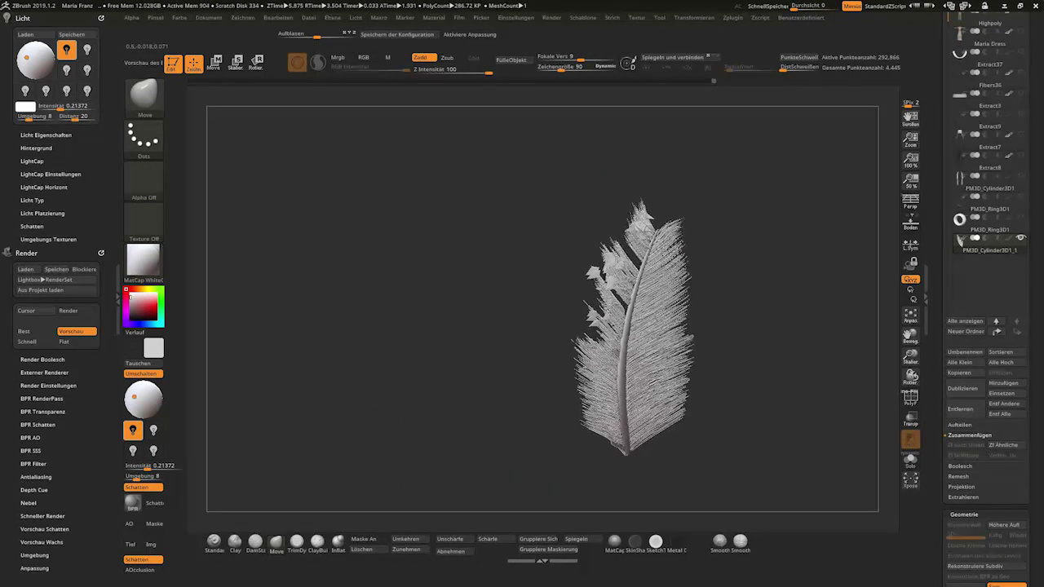
drag(607, 293, 599, 359)
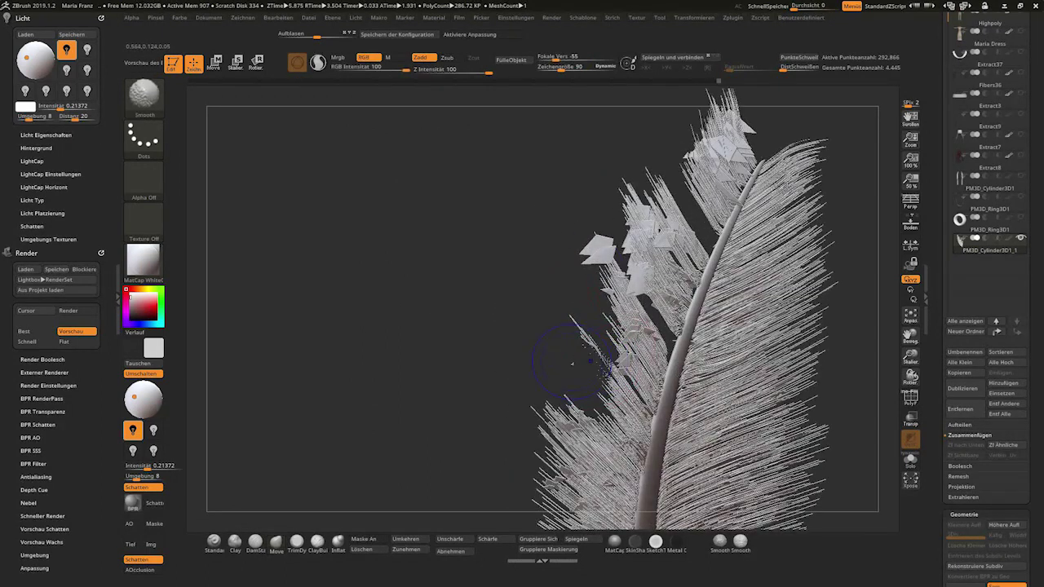
drag(667, 245, 657, 294)
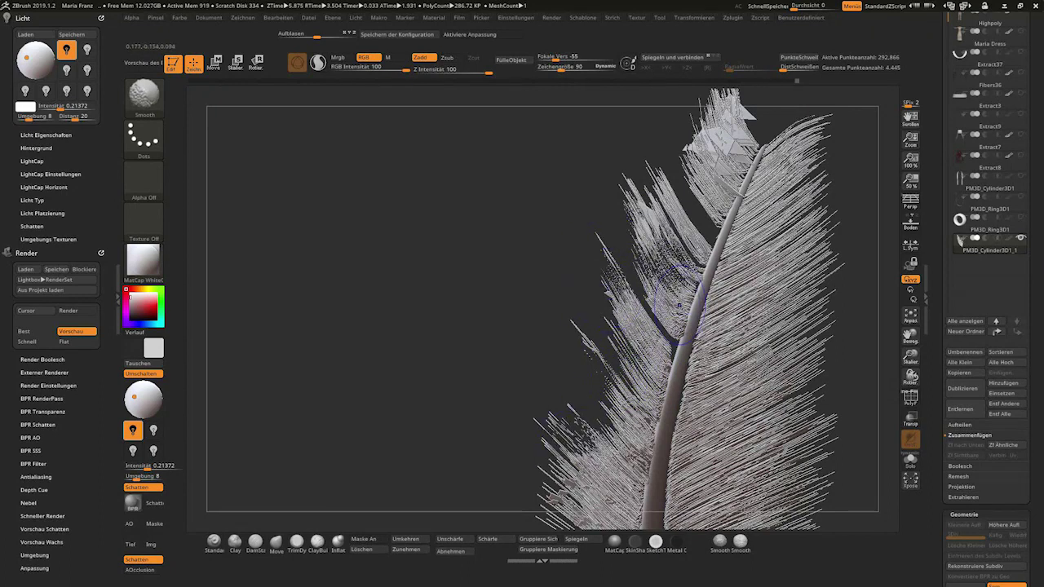
mouse_move(591, 405)
shift+mouse_down()
mouse_move(710, 140)
mouse_move(546, 509)
mouse_move(579, 310)
shift+mouse_up()
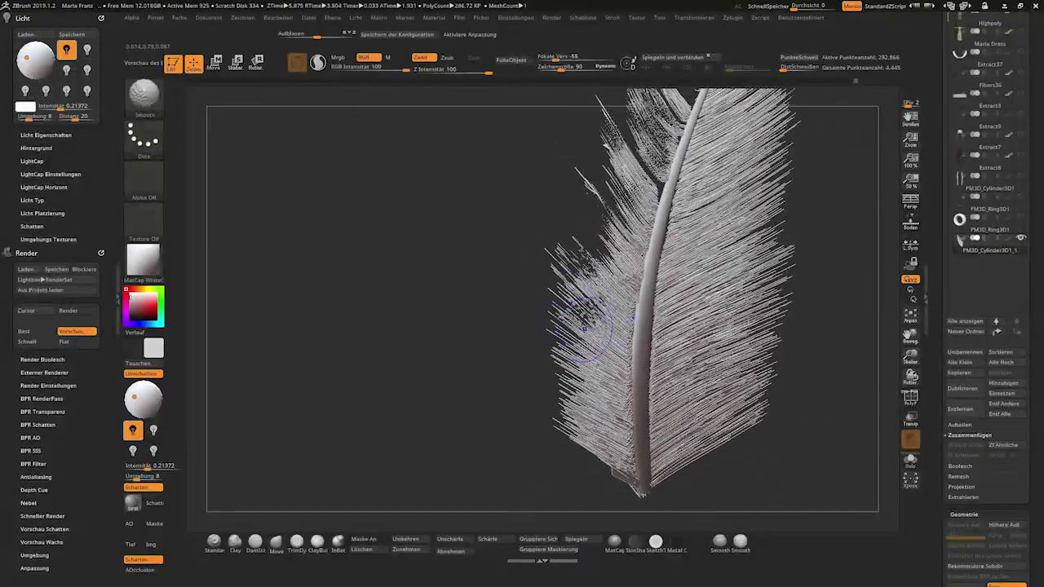
Mask the fibres along the feather's lower stem, duplicate the feather subtool and bring up the Move gizmo.
mouse_move(651, 377)
mouse_down()
mouse_move(615, 282)
mouse_move(743, 157)
mouse_up()
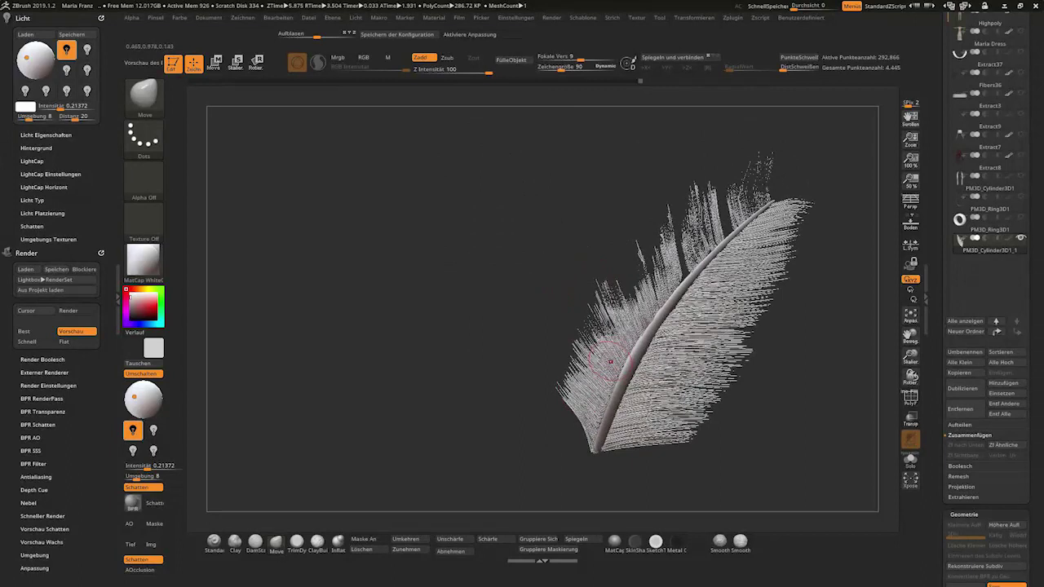
key(ctrl)
mouse_move(591, 433)
ctrl+mouse_down()
mouse_move(603, 315)
mouse_move(620, 353)
ctrl+mouse_up()
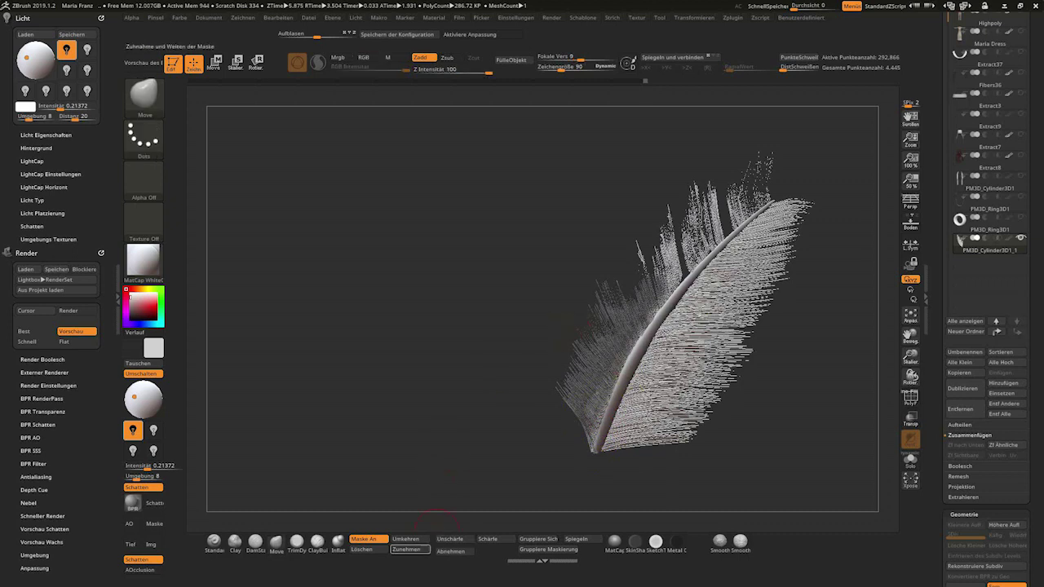
click(962, 388)
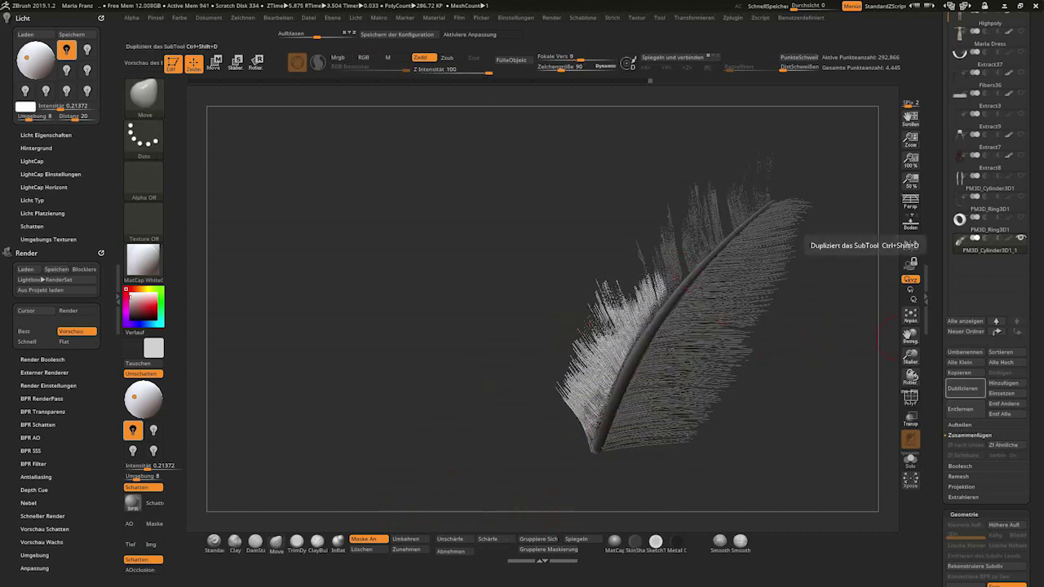
key(w)
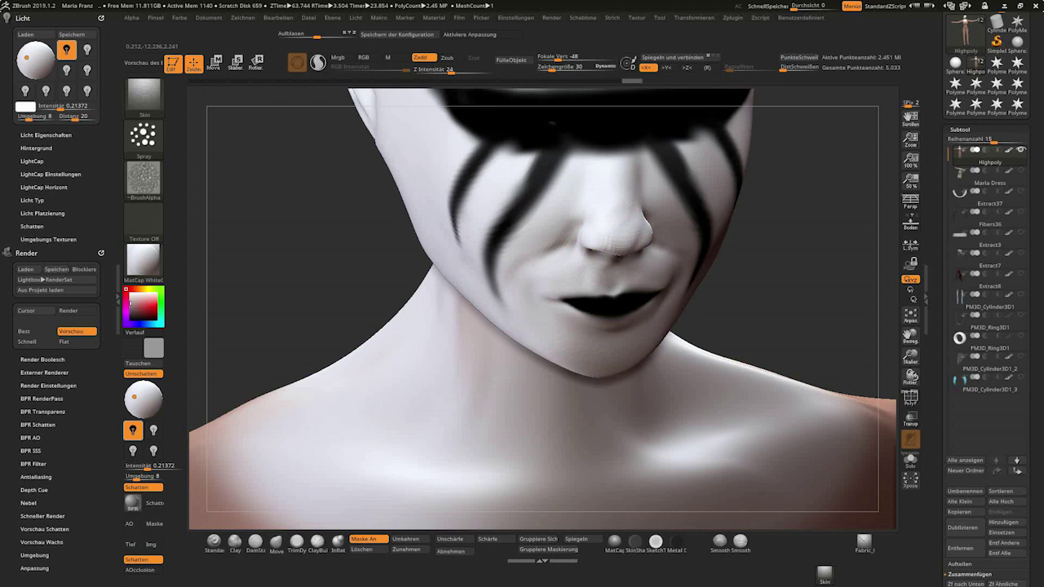
Check the face from a three-quarter view and set the brush Z Intensity to 8.
alt+right_drag(544, 161, 552, 267)
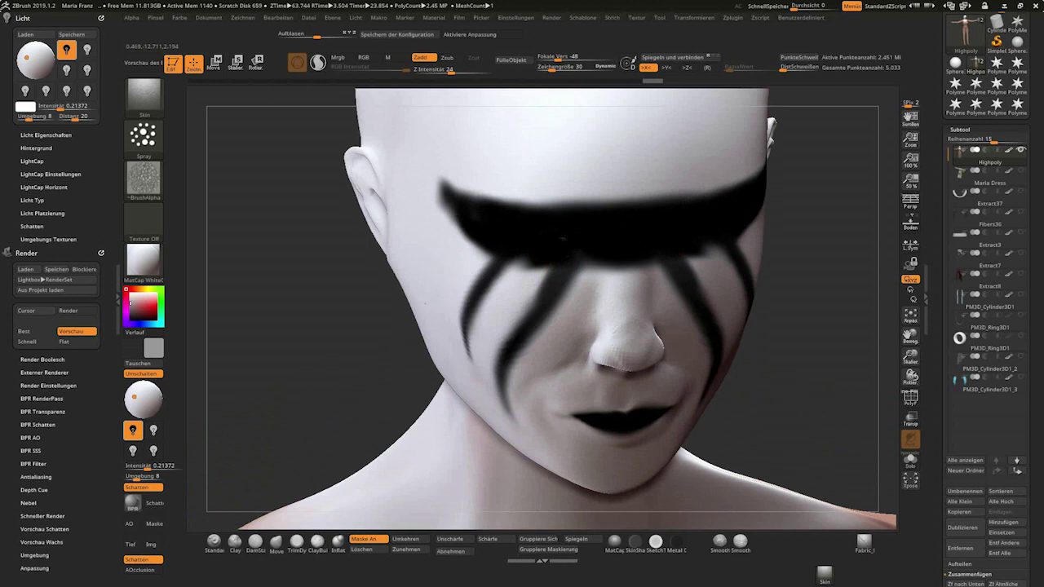
right_drag(489, 326, 587, 326)
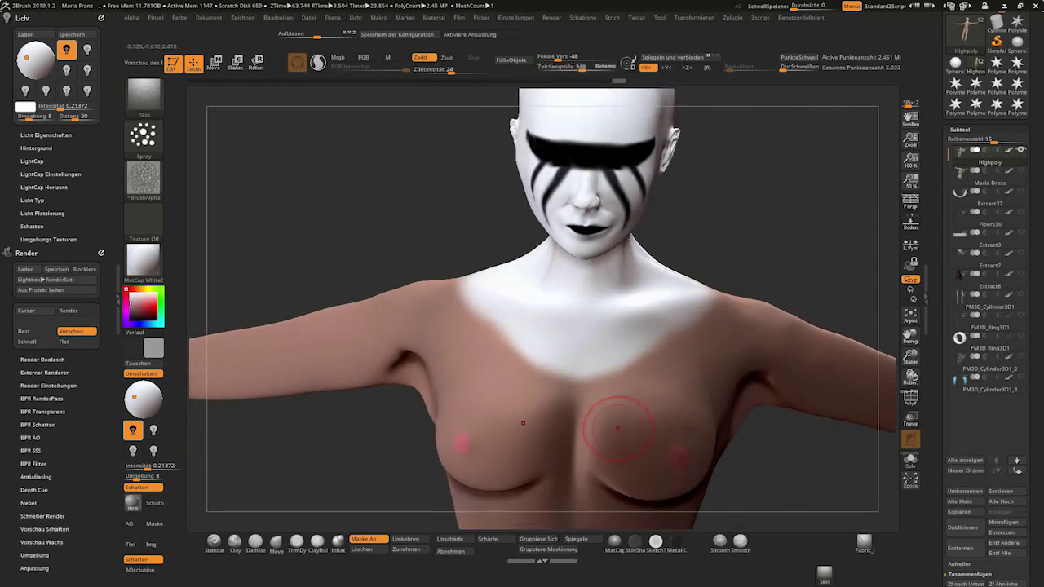
alt+right_drag(677, 374, 566, 326)
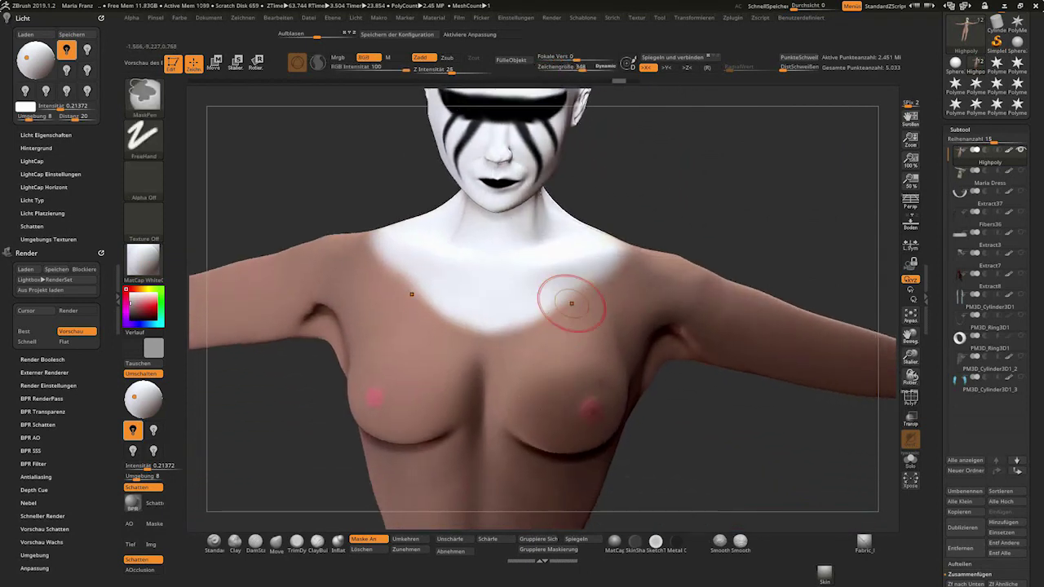
key(space)
click(511, 402)
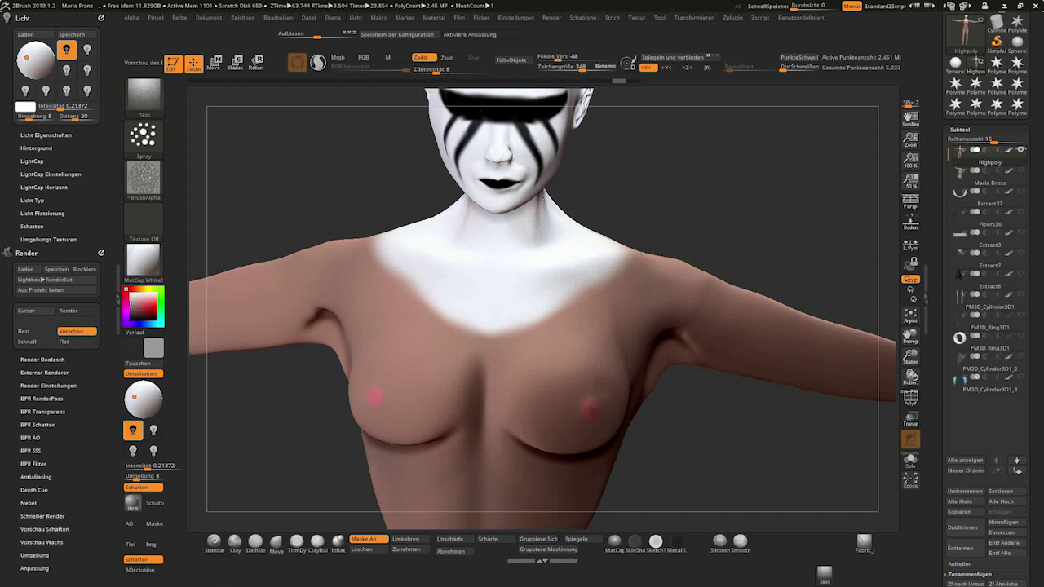
Inspect the chest, belly, hips, back and shoulders from several angles.
alt+right_drag(559, 430, 526, 305)
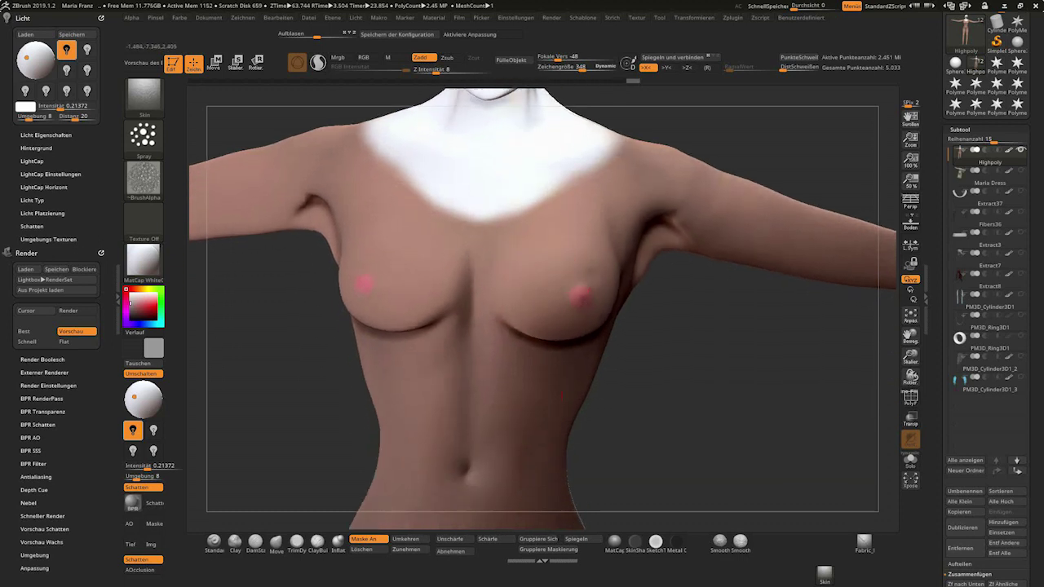
alt+right_drag(481, 514, 463, 347)
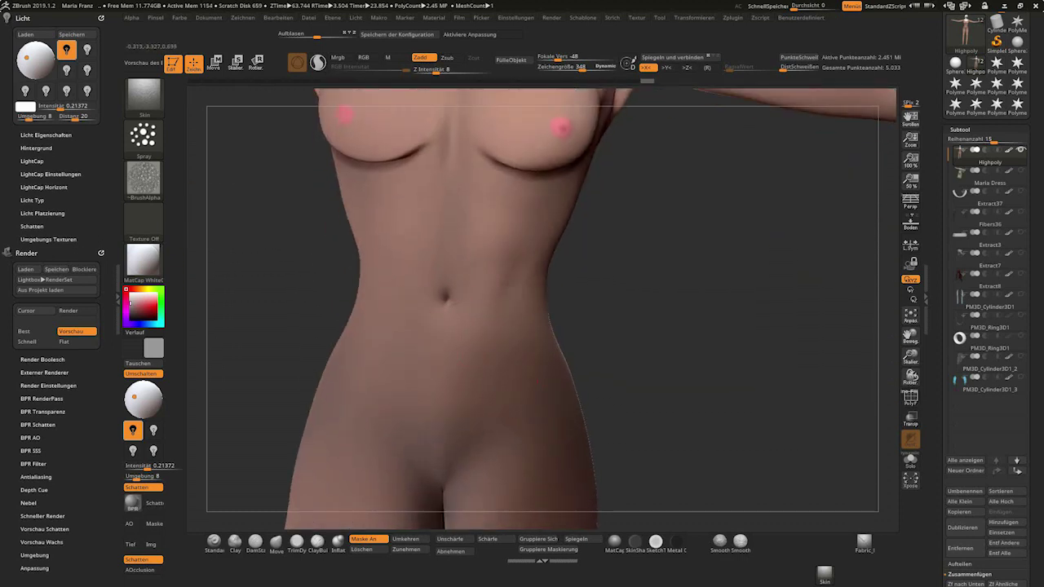
alt+right_drag(481, 513, 484, 343)
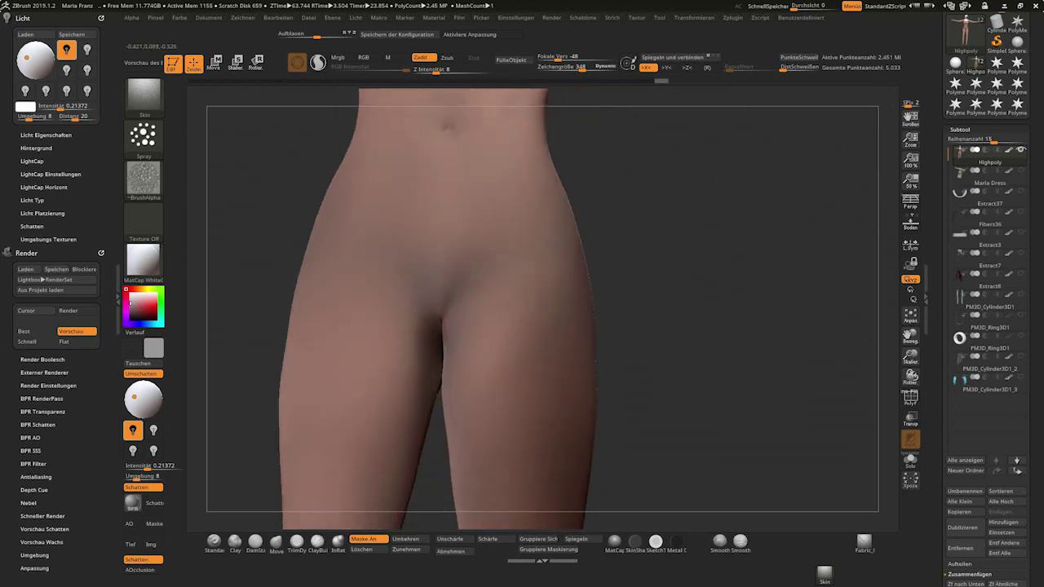
right_drag(571, 456, 456, 457)
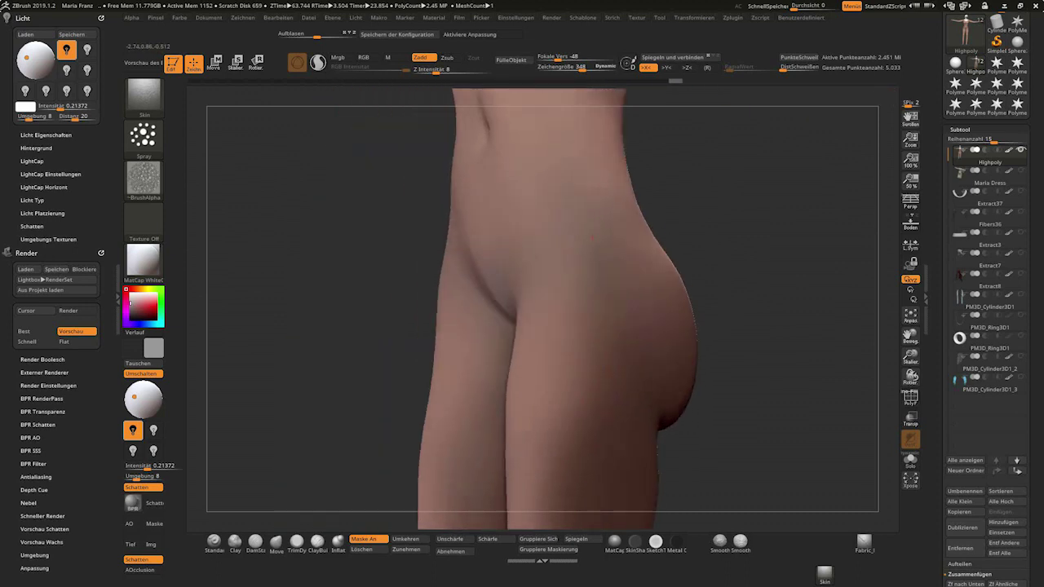
right_drag(766, 342, 695, 341)
right_drag(782, 343, 636, 343)
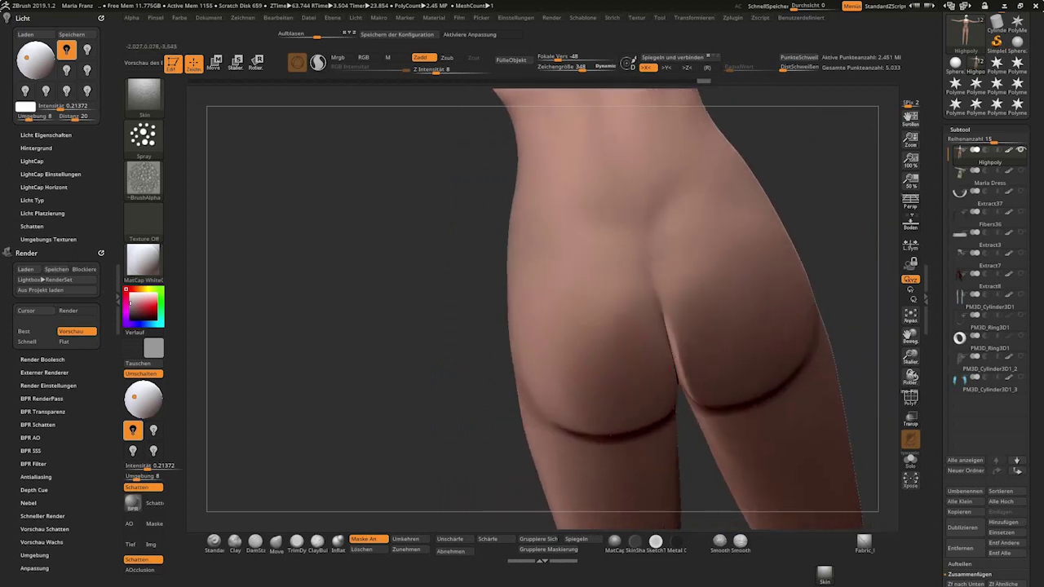
right_drag(611, 251, 597, 267)
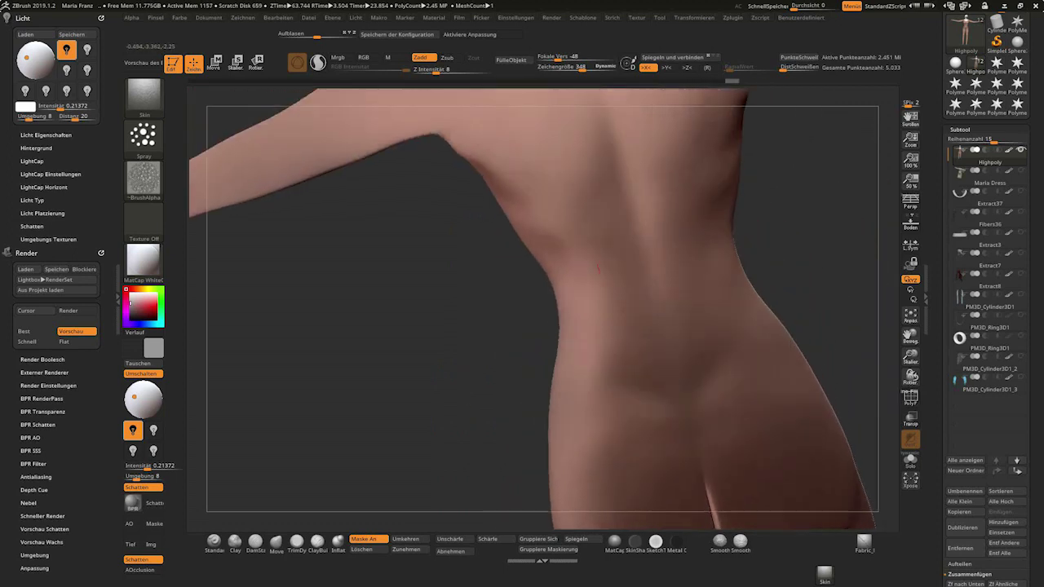
right_drag(636, 221, 644, 326)
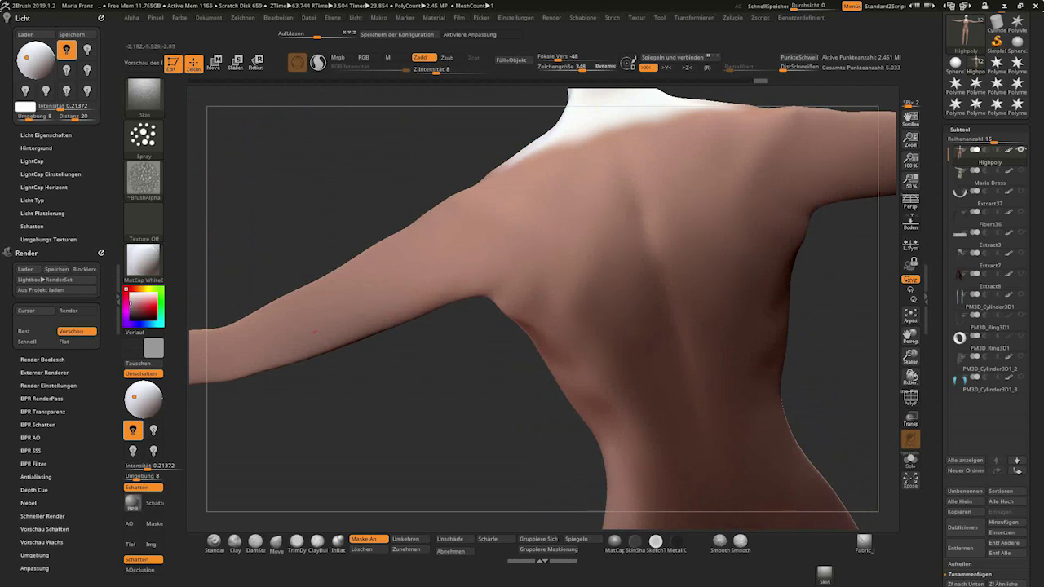
mouse_move(620, 184)
right_down()
mouse_move(675, 233)
mouse_move(624, 284)
mouse_move(604, 163)
mouse_move(603, 245)
right_up()
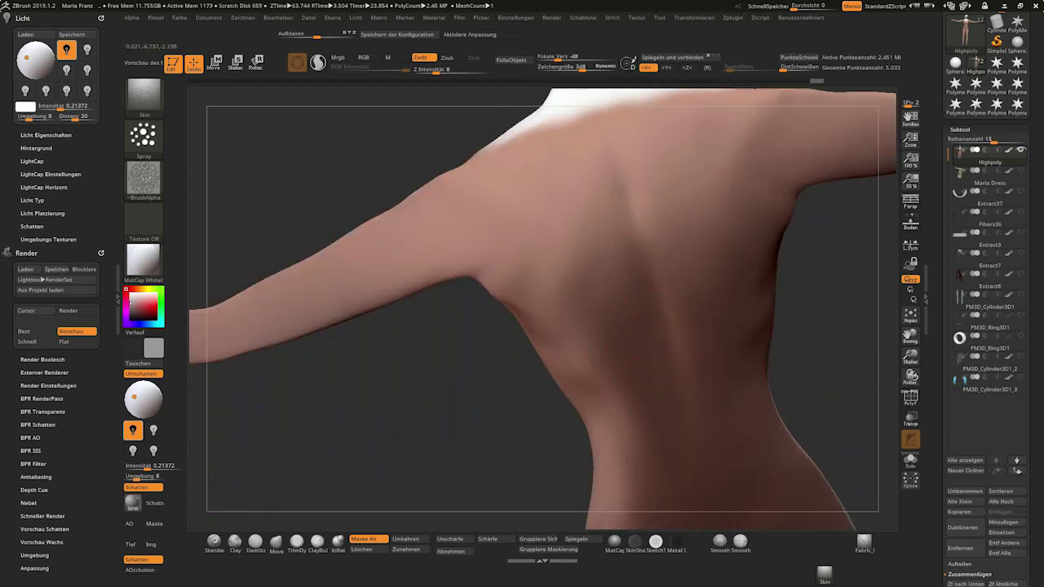
Inspect the legs, shins and feet, then zoom back out to the upper body.
alt+right_drag(618, 428, 618, 82)
alt+right_drag(617, 366, 618, 163)
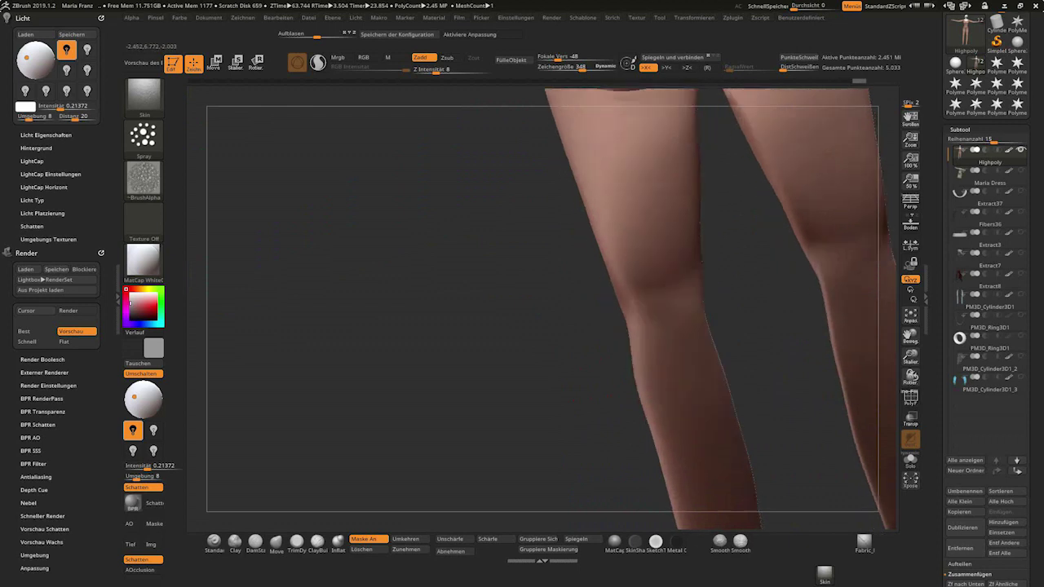
alt+right_drag(661, 405, 660, 163)
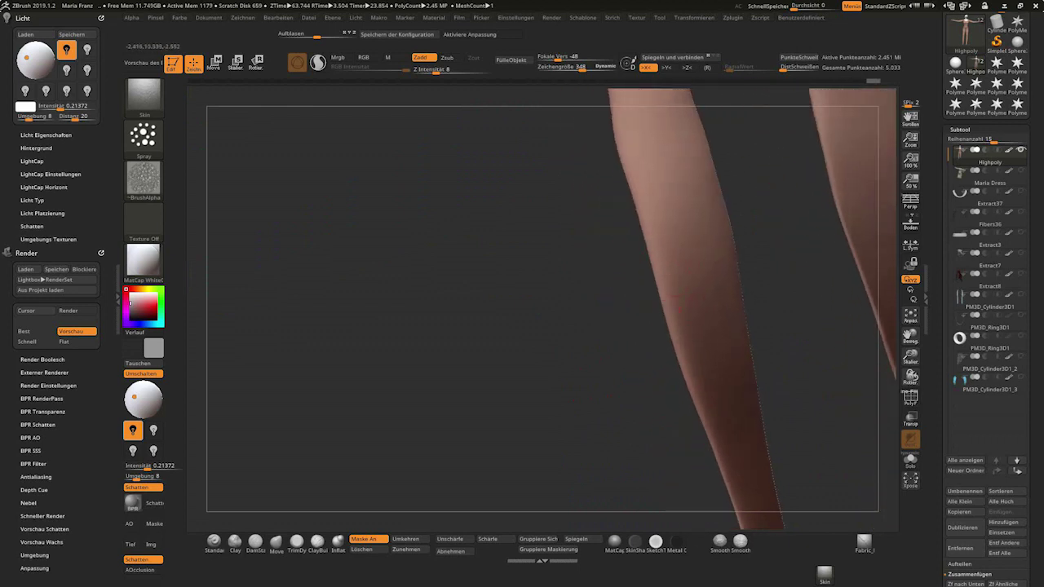
mouse_move(661, 326)
ctrl+right_down()
mouse_move(660, 261)
mouse_move(521, 269)
mouse_move(653, 269)
ctrl+right_up()
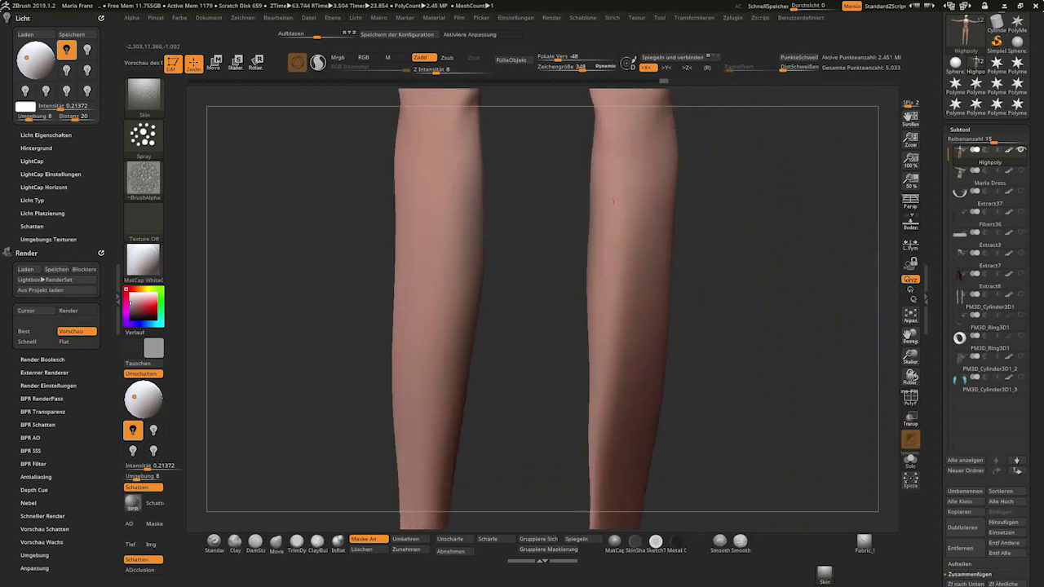
alt+right_drag(652, 367, 673, 277)
right_drag(577, 407, 580, 460)
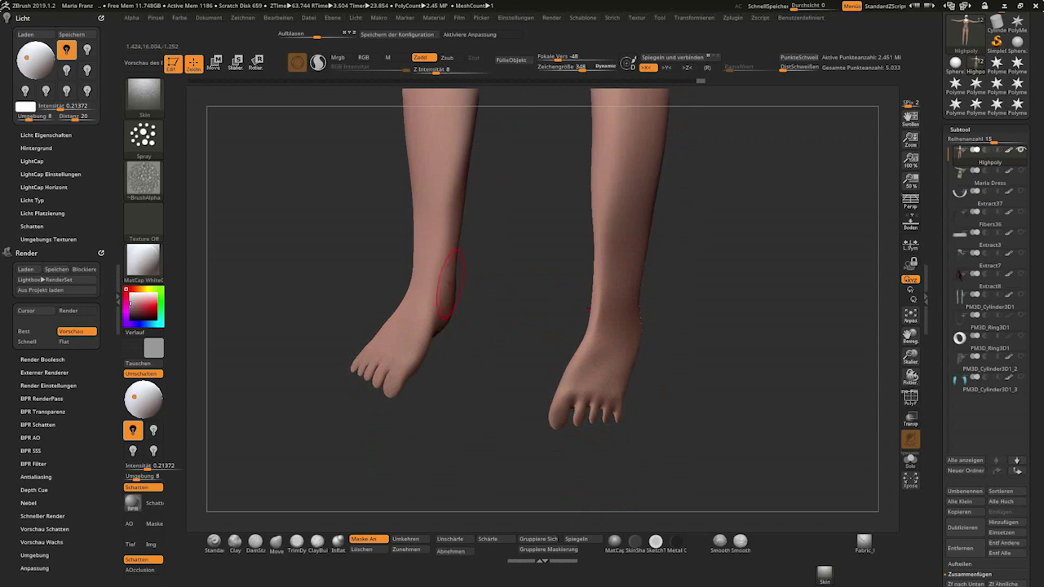
right_drag(450, 283, 522, 293)
mouse_move(457, 310)
right_down()
mouse_move(489, 278)
mouse_move(484, 257)
mouse_move(628, 298)
right_up()
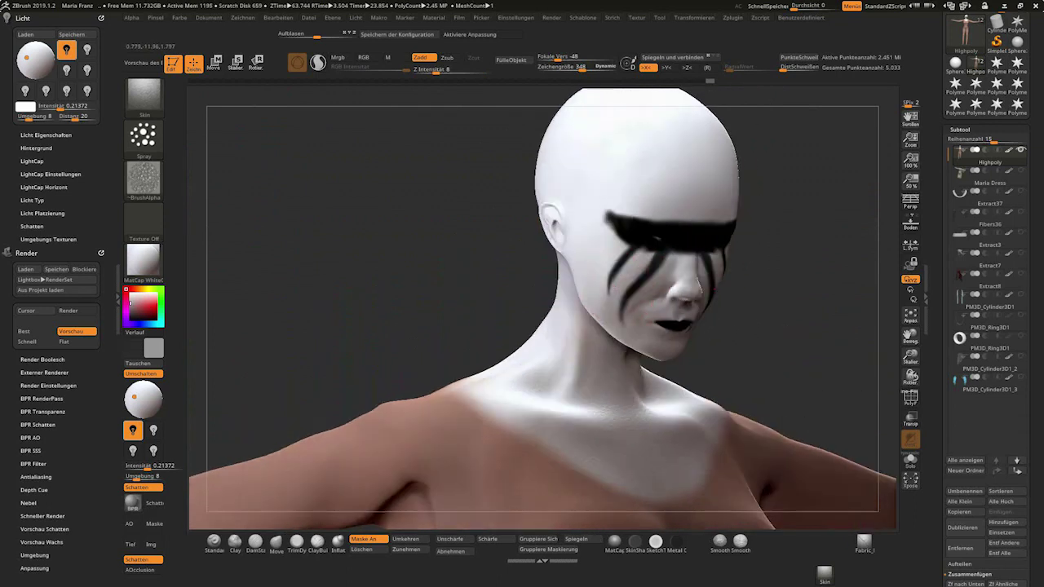
Zoom in on the side of the painted head, set Draw Size to 28, then return to a front view.
ctrl+right_drag(594, 256, 676, 198)
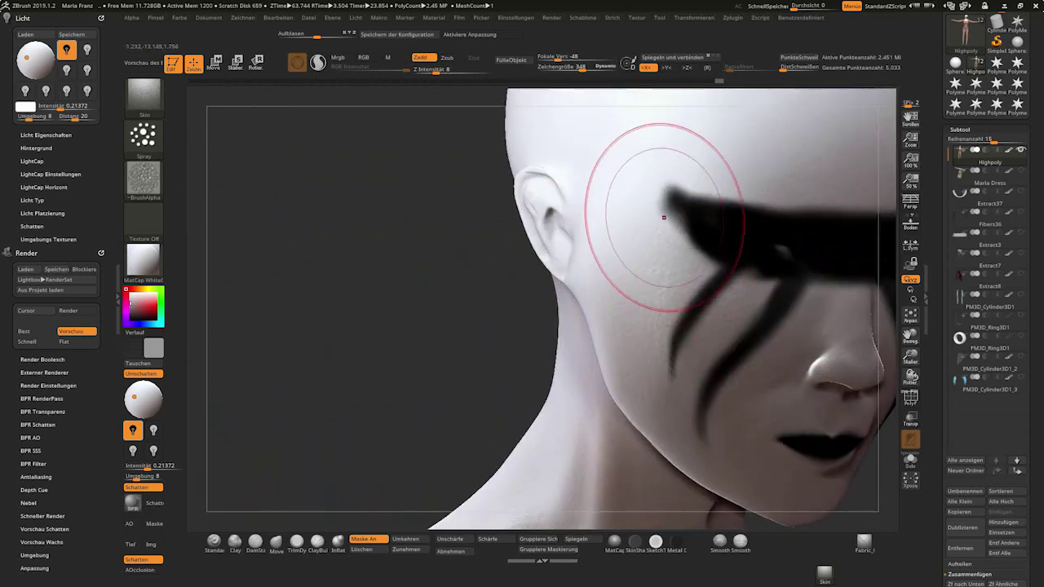
key(ctrl)
key(space)
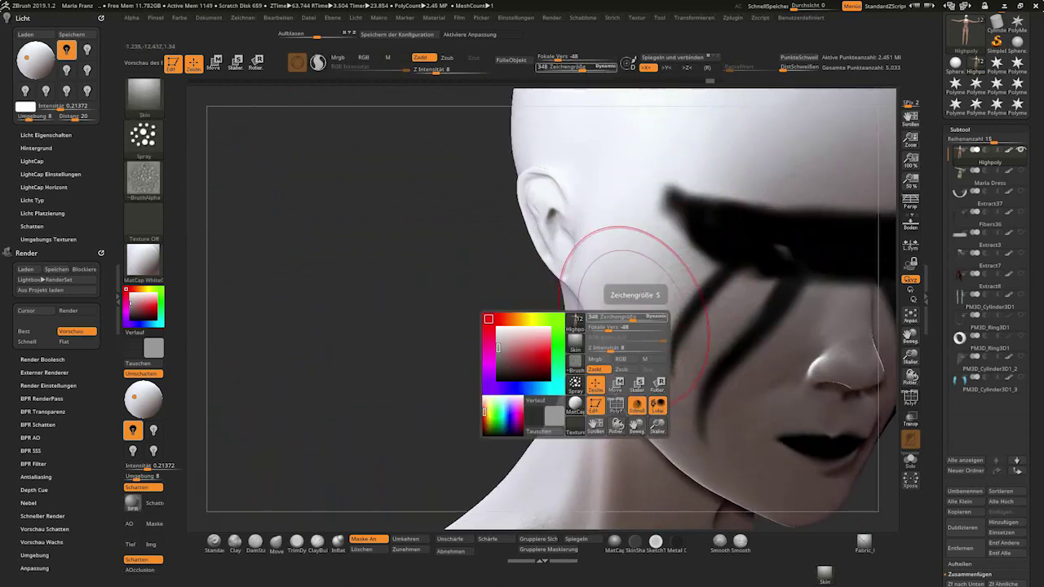
key(space)
drag(644, 383, 668, 384)
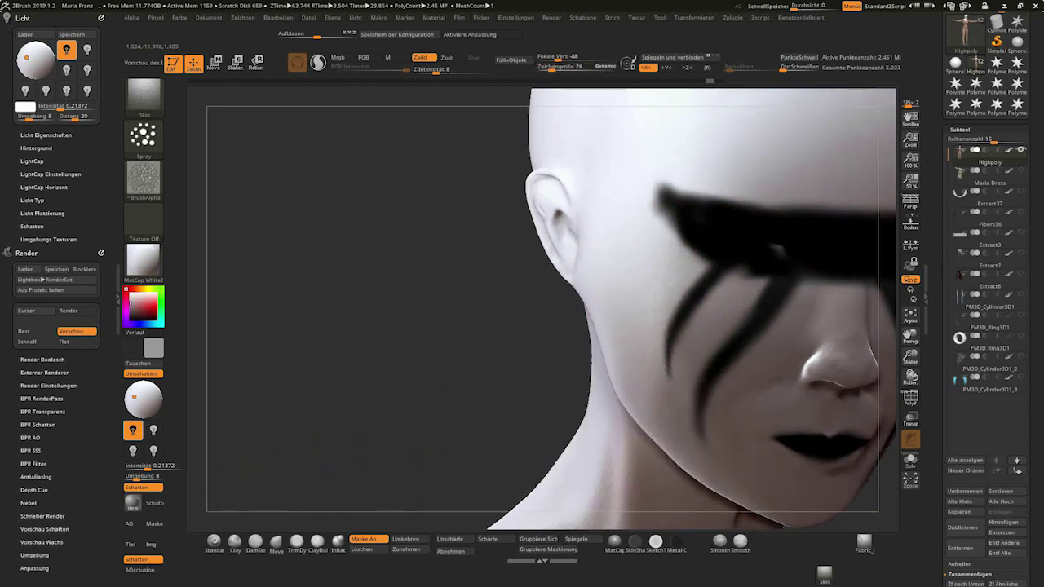
ctrl+right_drag(697, 326, 625, 270)
mouse_move(685, 311)
ctrl+right_down()
mouse_move(652, 269)
mouse_move(490, 366)
ctrl+right_up()
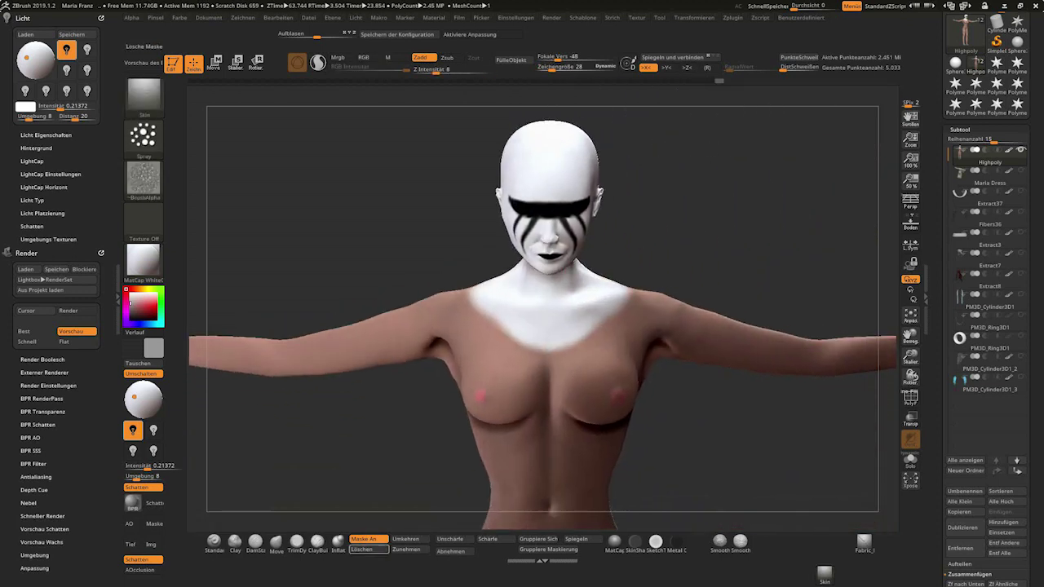
Rename the Highpoly subtool to 'Maria Body HP'.
click(964, 491)
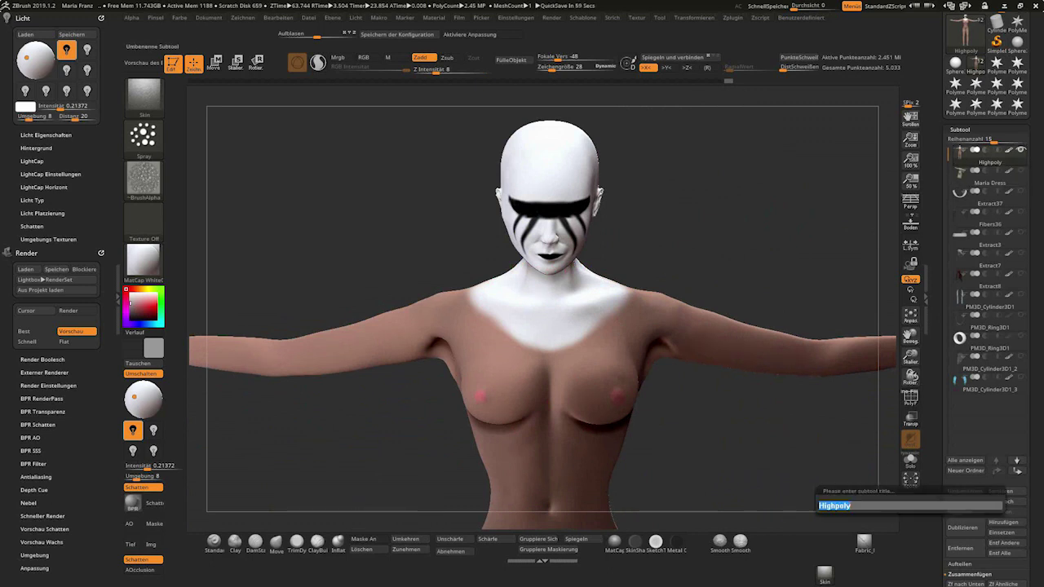
text(Maria)
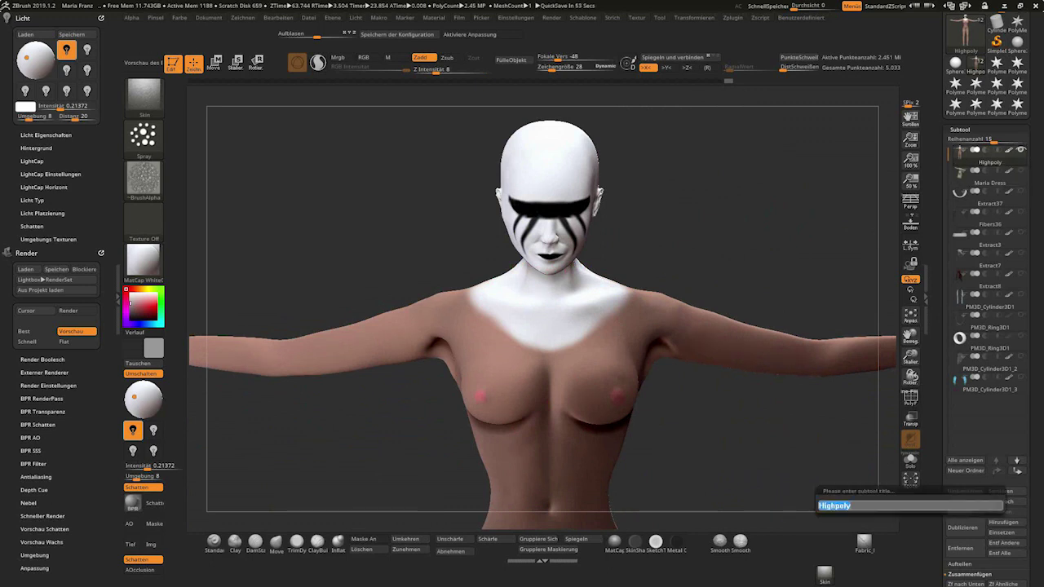
text( Body)
text( HP)
key(Return)
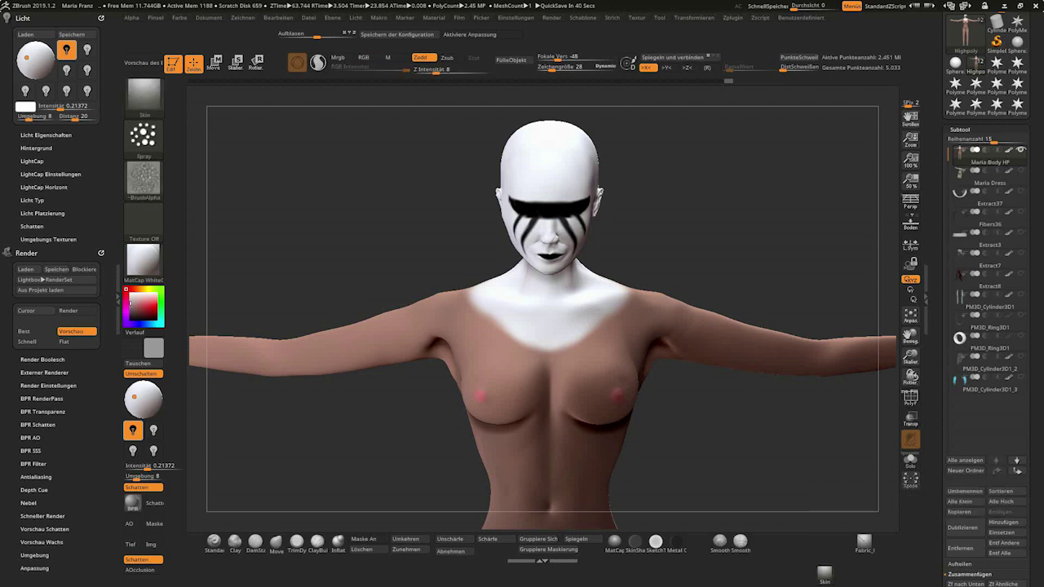
click(732, 17)
Export the visible subtools with SubTool Master to Hannah\ZBrush\OBJ HP, overwriting Maria Body HP.OBJ.
click(757, 246)
click(462, 267)
click(238, 183)
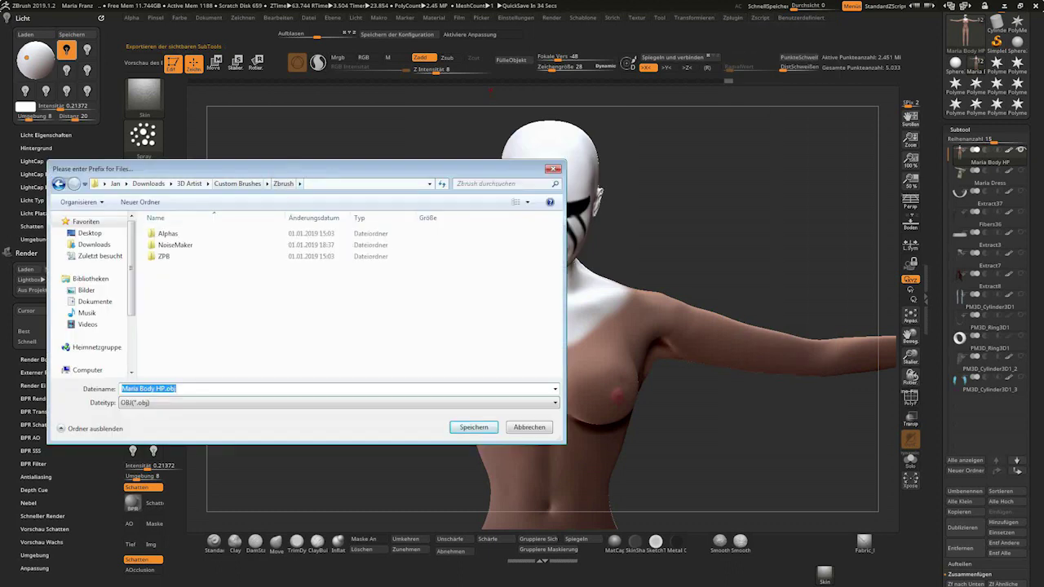
click(189, 183)
double_click(176, 268)
double_click(410, 245)
double_click(232, 244)
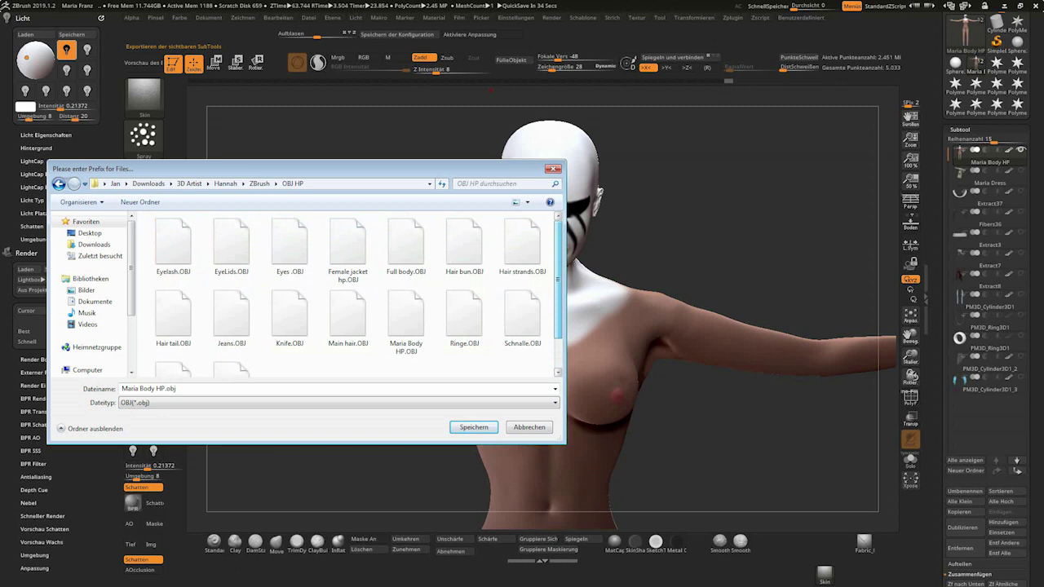
double_click(406, 322)
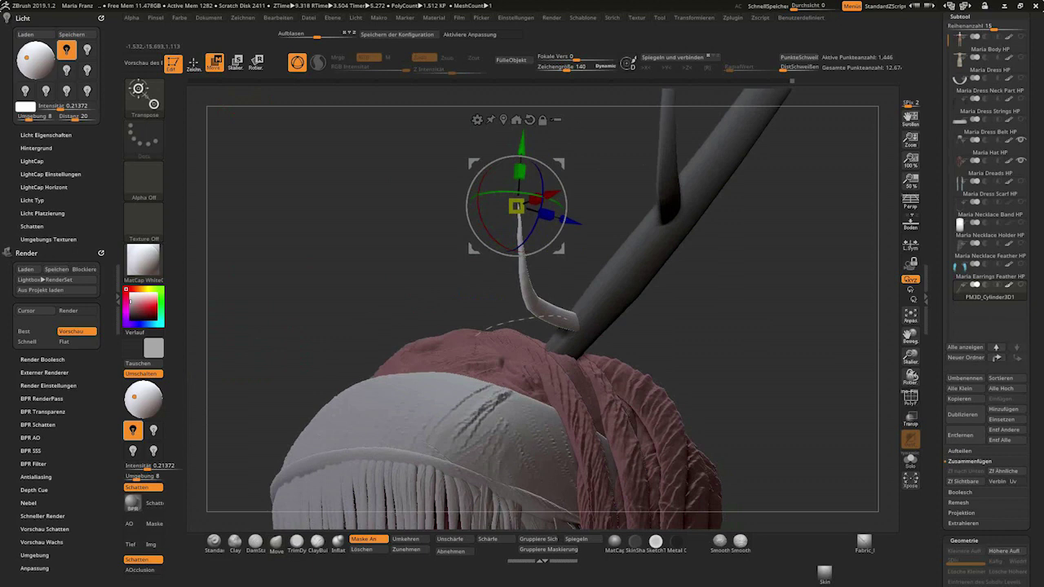
Smooth the tip of the horn on the antler stick.
key(q)
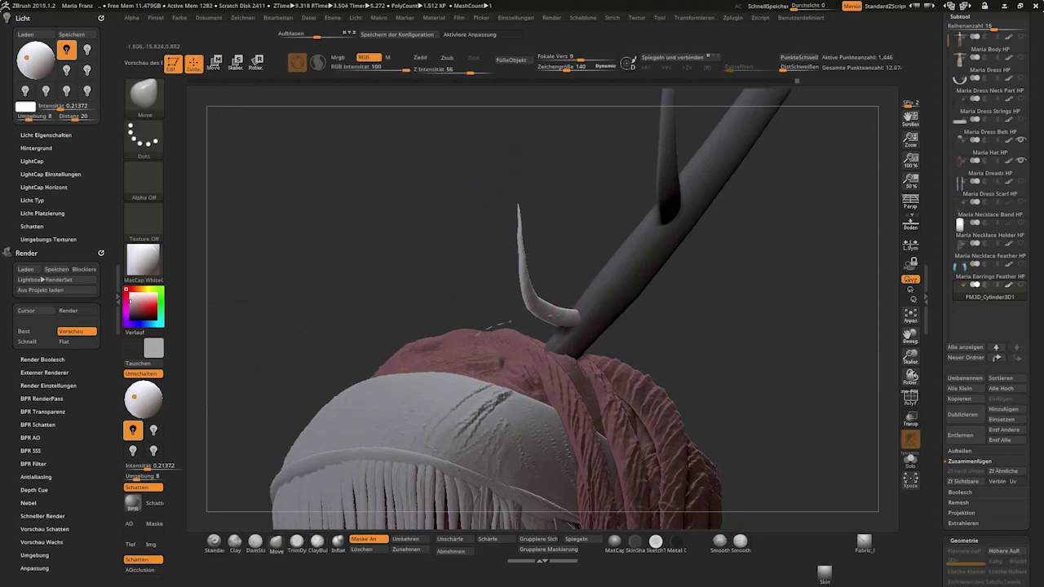
mouse_move(571, 339)
right_down()
mouse_move(580, 323)
mouse_move(499, 312)
right_up()
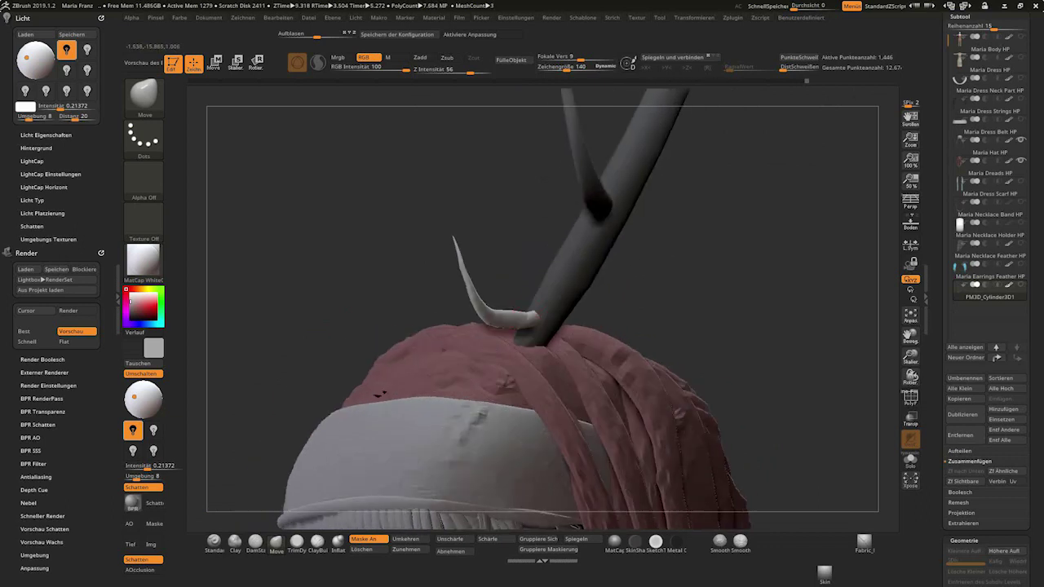
mouse_move(499, 313)
shift+mouse_down()
mouse_move(473, 302)
mouse_move(514, 319)
shift+mouse_up()
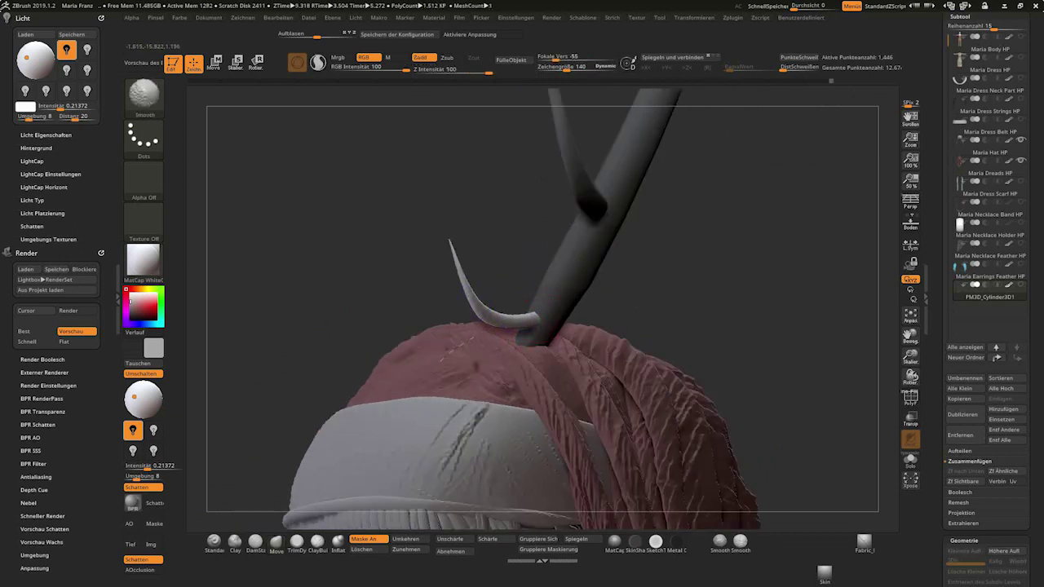
mouse_move(461, 294)
right_down()
mouse_move(473, 277)
mouse_move(457, 261)
right_up()
Rotate the small hook on the stick with the gizmo, then pick the Inflat brush.
key(w)
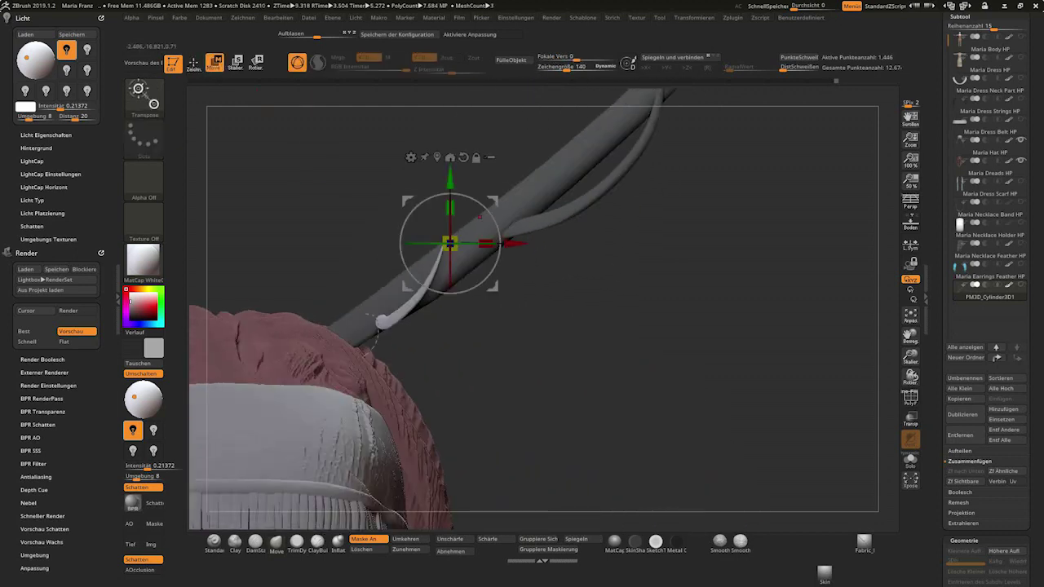
right_drag(530, 367, 571, 350)
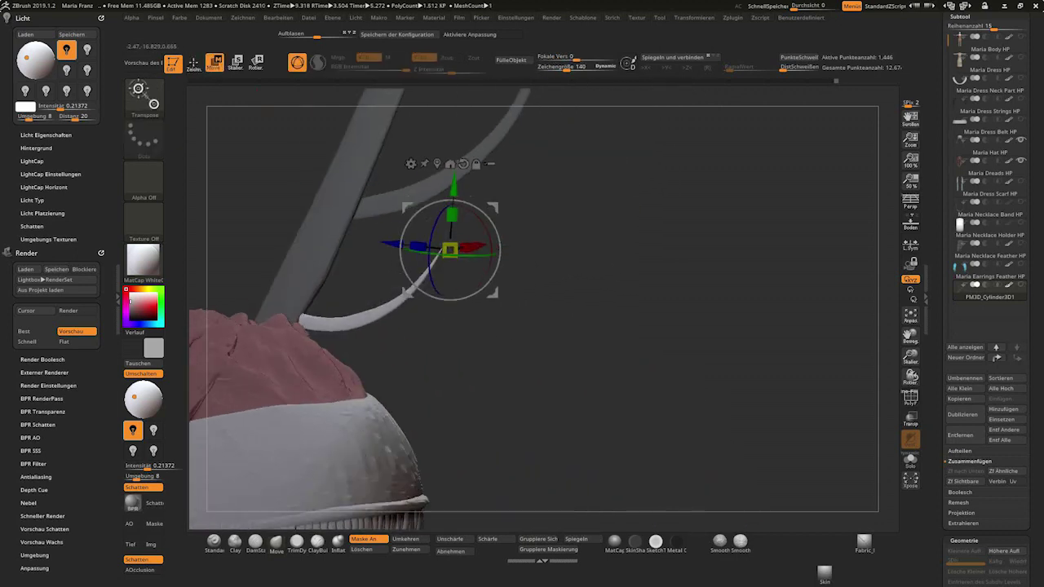
mouse_move(490, 367)
right_down()
mouse_move(457, 350)
mouse_move(359, 359)
mouse_move(373, 337)
mouse_move(407, 332)
right_up()
key(q)
key(b)
key(i)
key(n)
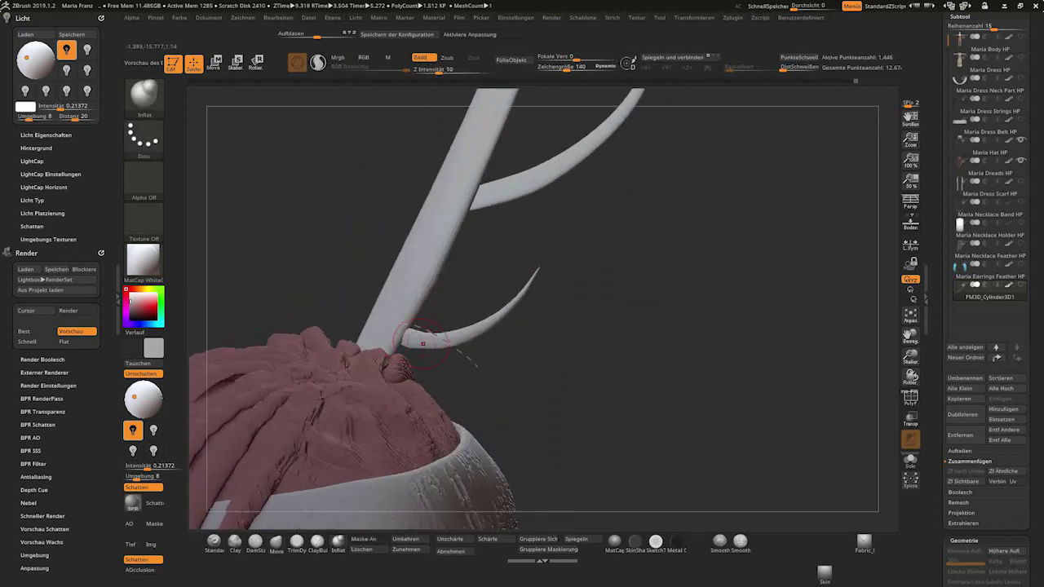
Zoom in on the headband and stick and clear the existing mask.
mouse_move(400, 196)
shift+right_down()
mouse_move(475, 330)
mouse_move(538, 310)
mouse_move(538, 245)
shift+right_up()
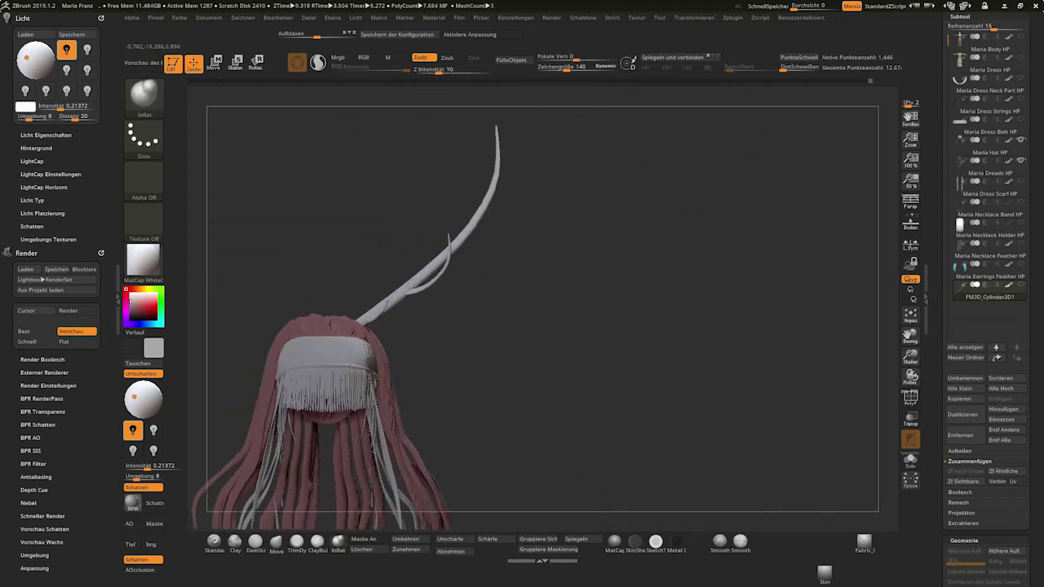
mouse_move(489, 326)
right_down()
mouse_move(522, 326)
mouse_move(538, 245)
mouse_move(517, 349)
right_up()
key(ctrl)
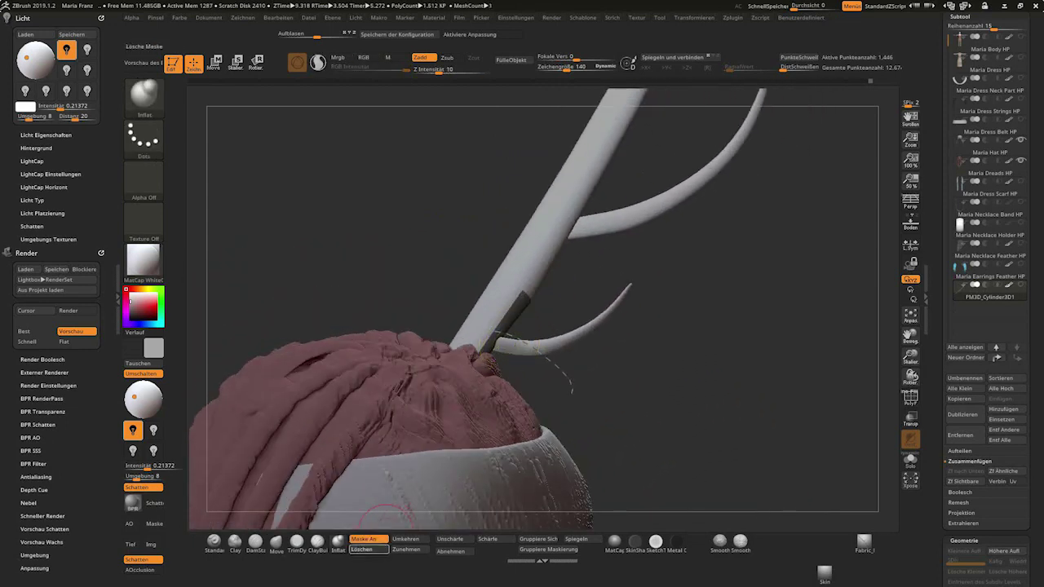
key(ctrl)
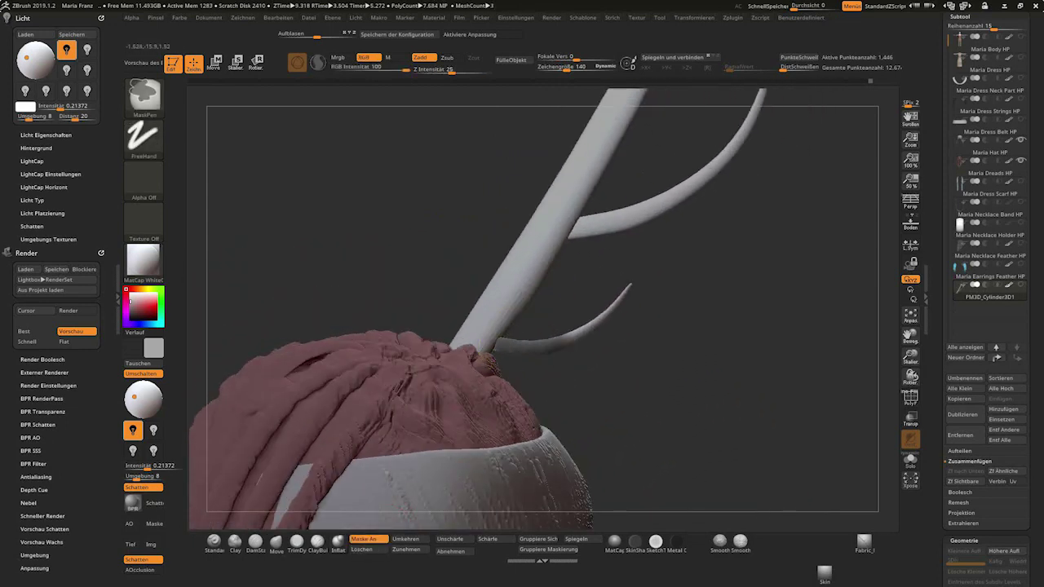
right_drag(603, 310, 587, 349)
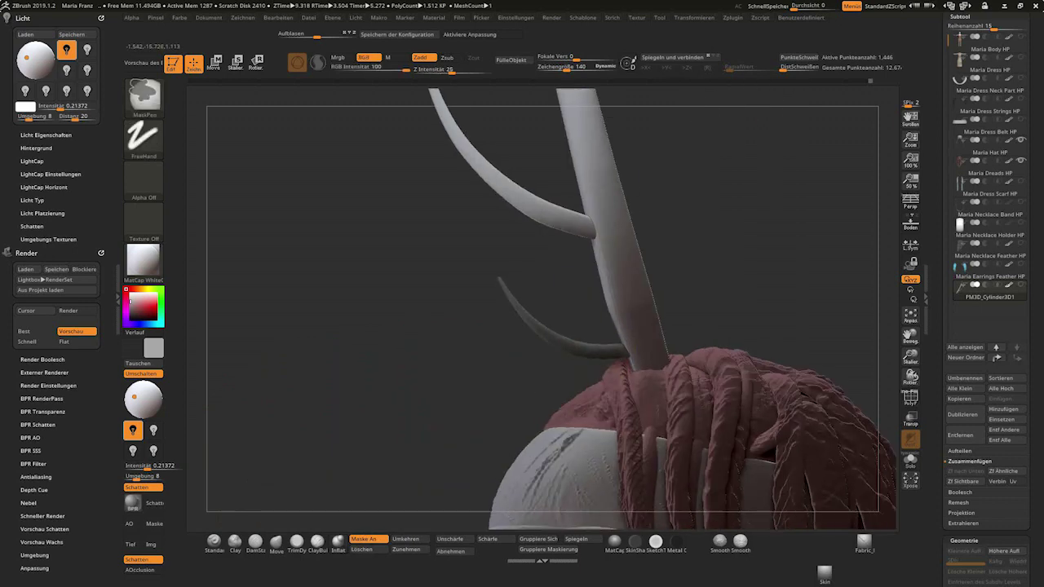
right_drag(456, 352, 490, 343)
right_drag(440, 490, 477, 406)
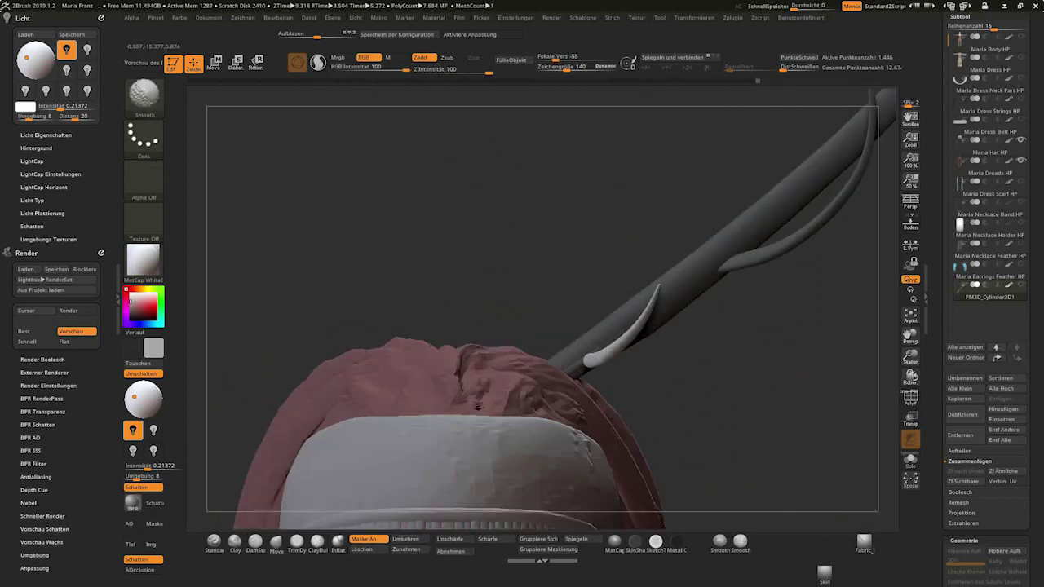
Rotate the white hook and nudge it slightly down on the stick, then resume sculpting.
key(w)
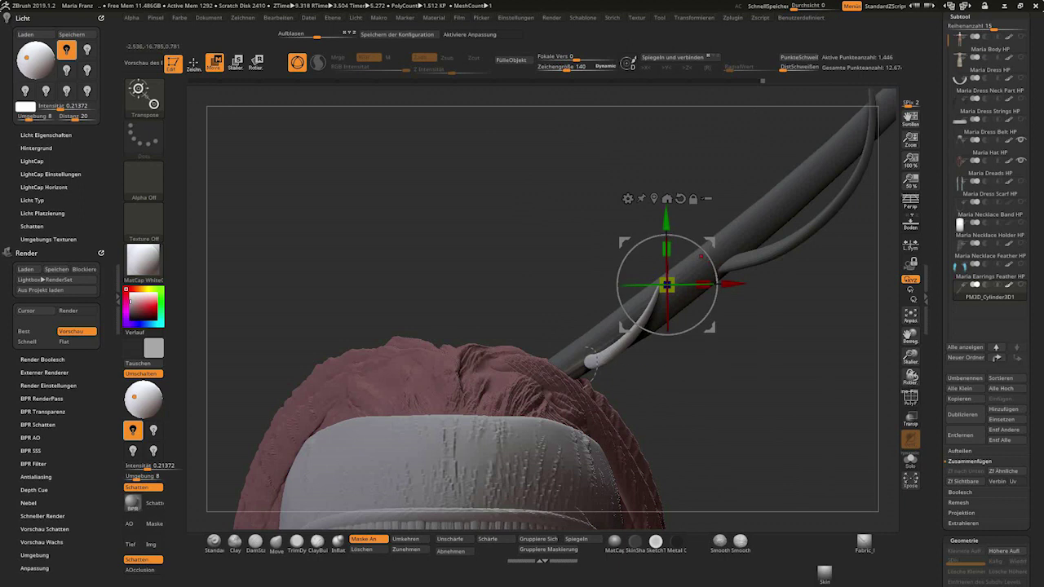
right_drag(591, 359, 619, 343)
drag(693, 334, 682, 326)
mouse_move(682, 347)
right_down()
mouse_move(698, 345)
mouse_move(408, 416)
mouse_move(362, 398)
right_up()
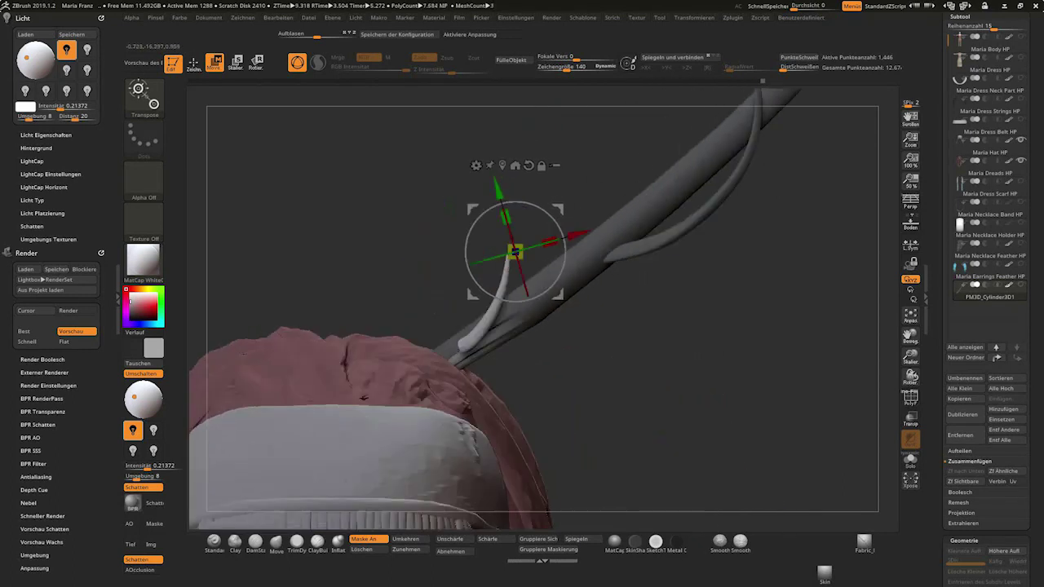
drag(515, 252, 517, 261)
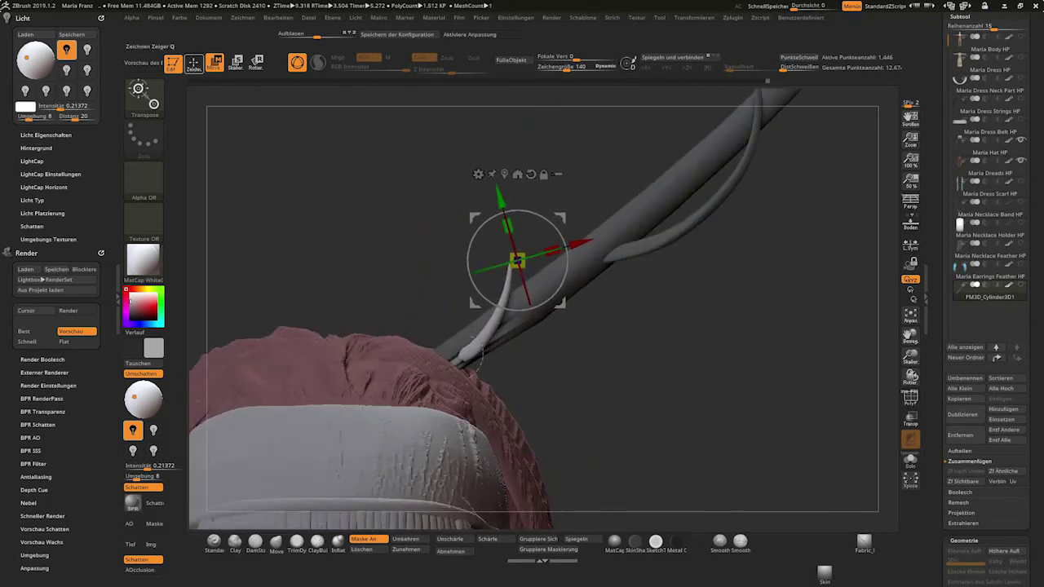
click(194, 64)
mouse_move(539, 310)
right_down()
mouse_move(489, 367)
mouse_move(391, 432)
mouse_move(581, 445)
right_up()
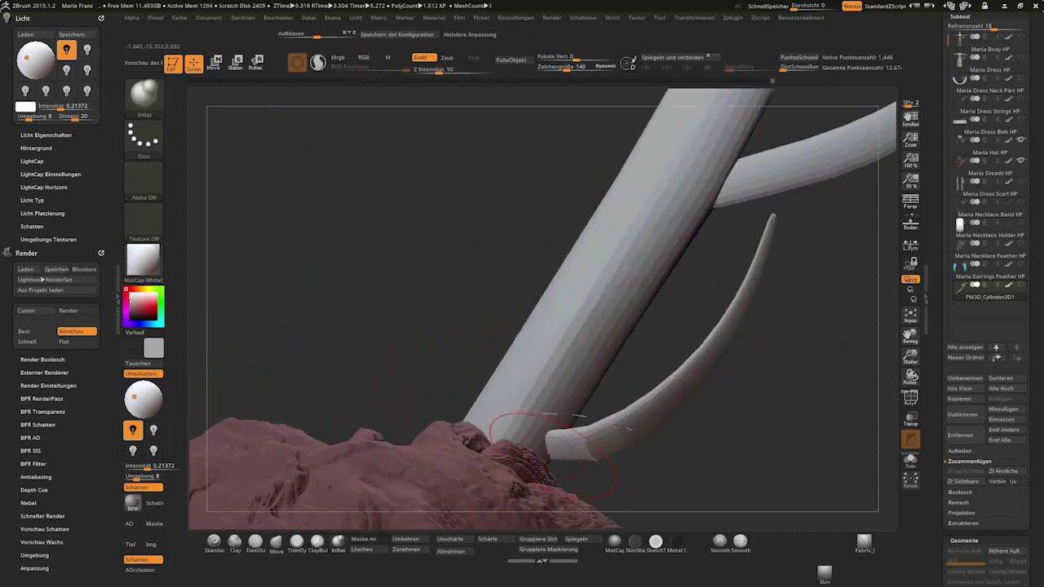
With the Move brush, bulge out the lower horn above the dreadlocks into a thicker, rounded shape.
click(276, 540)
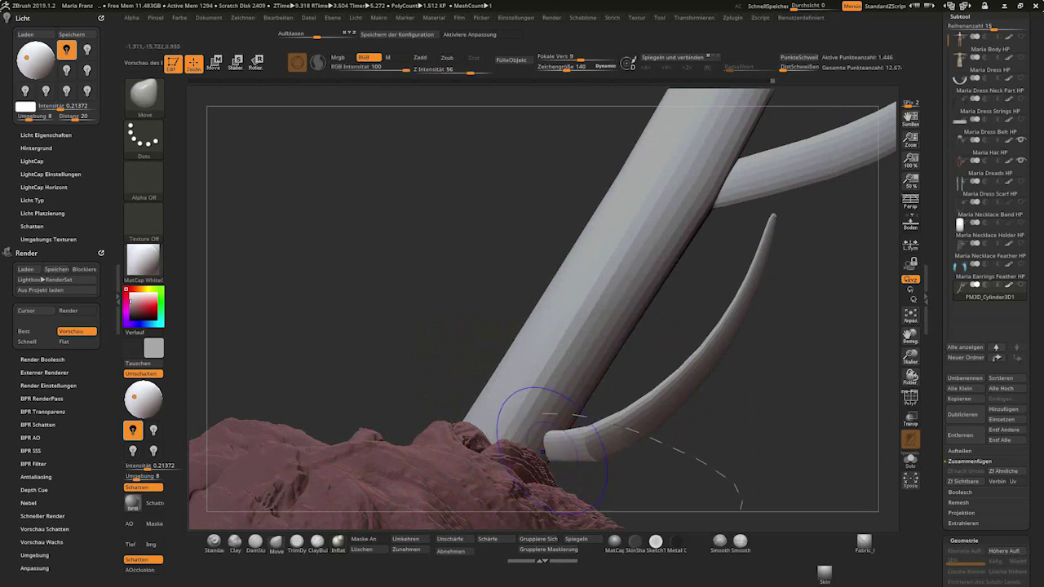
mouse_move(766, 228)
right_down()
mouse_move(815, 163)
mouse_move(571, 326)
right_up()
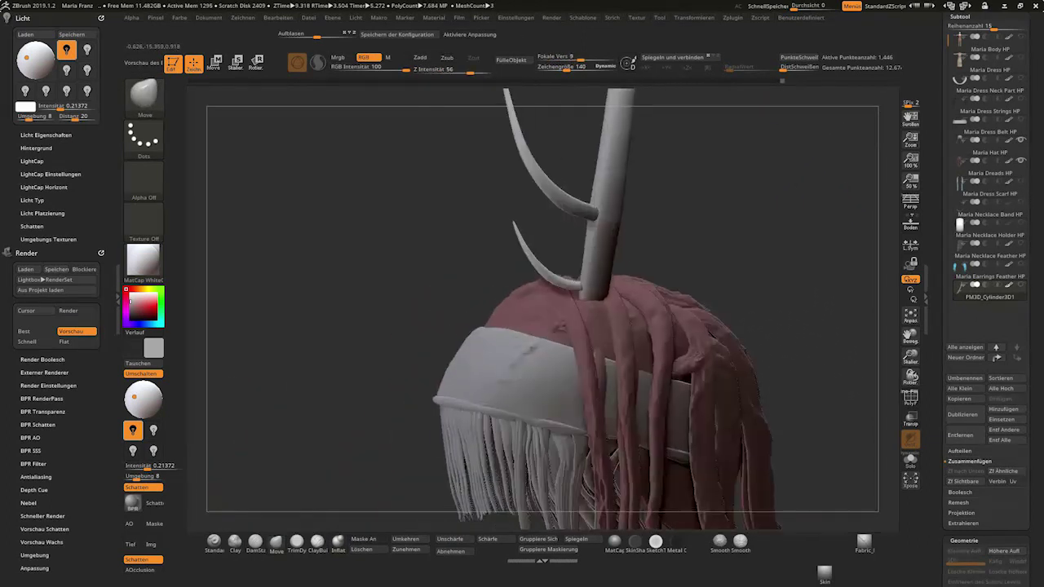
mouse_move(491, 378)
alt+right_down()
mouse_move(453, 291)
mouse_move(374, 184)
mouse_move(617, 217)
alt+right_up()
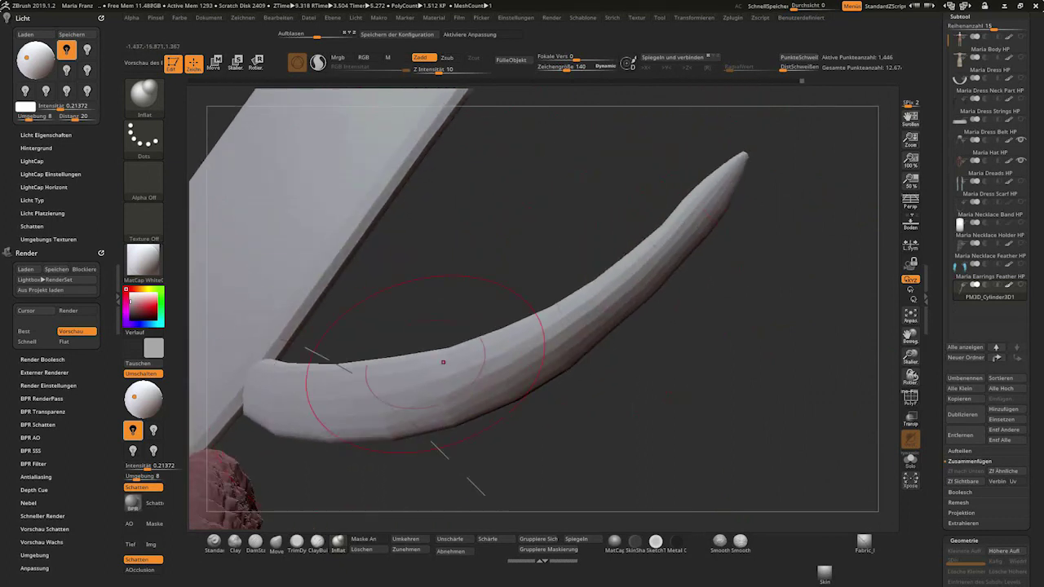
right_drag(443, 361, 460, 381)
drag(460, 381, 489, 346)
mouse_move(489, 346)
right_down()
mouse_move(259, 417)
mouse_move(245, 114)
right_up()
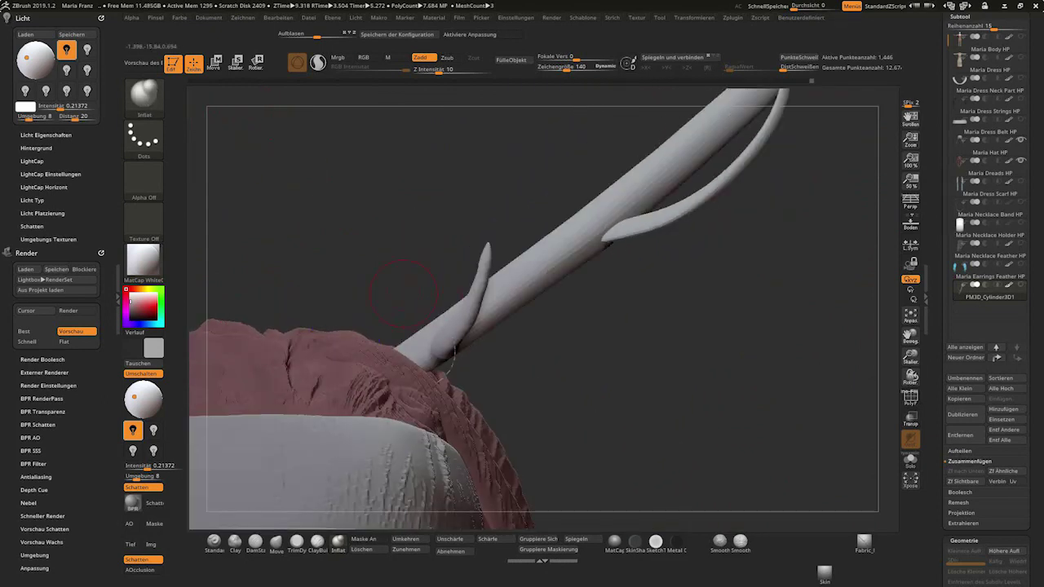
right_drag(404, 290, 472, 347)
Mask the lower horn and invert the mask so only the lower horn is free to move.
key(w)
right_drag(538, 301, 496, 230)
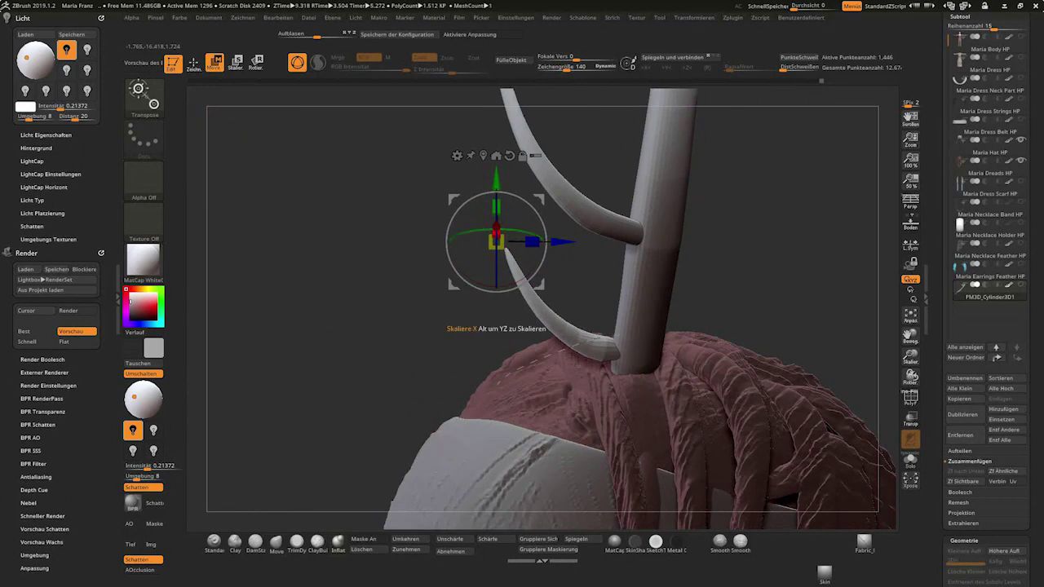
key(q)
mouse_move(607, 354)
ctrl+mouse_down()
mouse_move(534, 289)
mouse_move(506, 241)
ctrl+mouse_up()
key(ctrl+i)
Push the lower horn to the right along the stick with the Transpose gizmo.
key(w)
right_drag(507, 242, 461, 376)
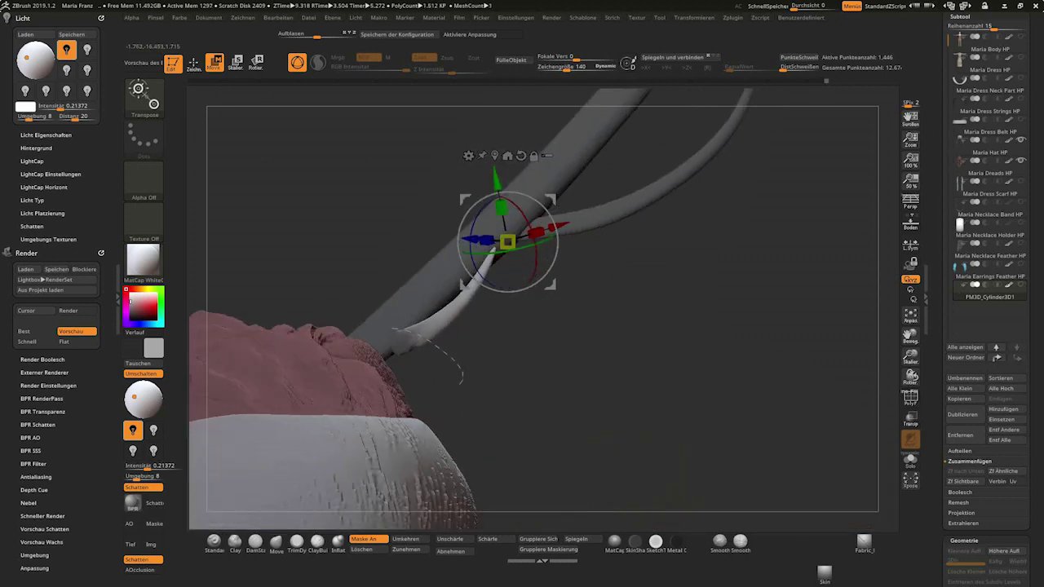
drag(507, 243, 514, 242)
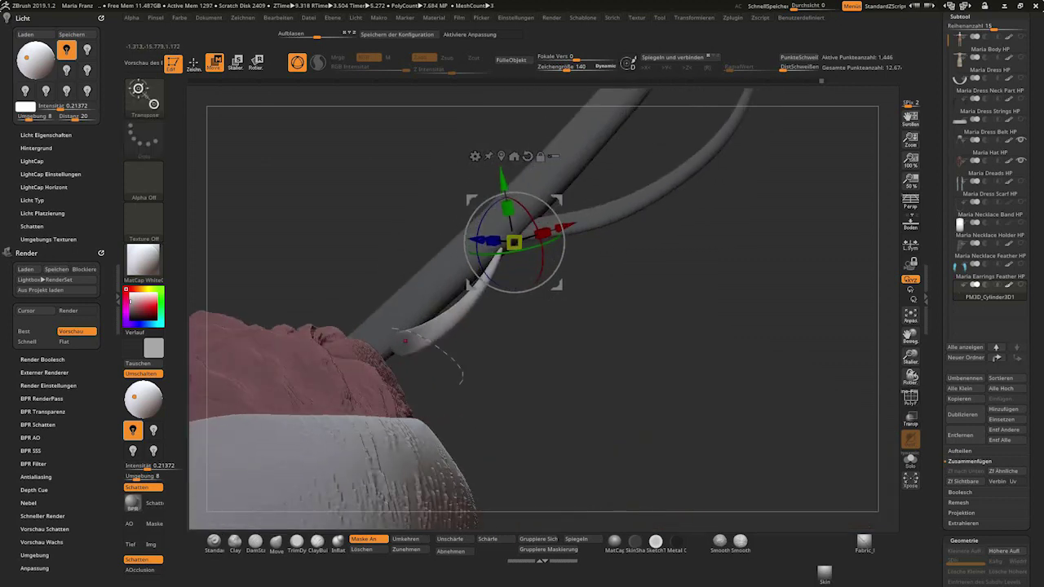
key(q)
mouse_move(350, 268)
right_down()
mouse_move(407, 346)
mouse_move(457, 310)
right_up()
key(w)
drag(386, 235, 414, 235)
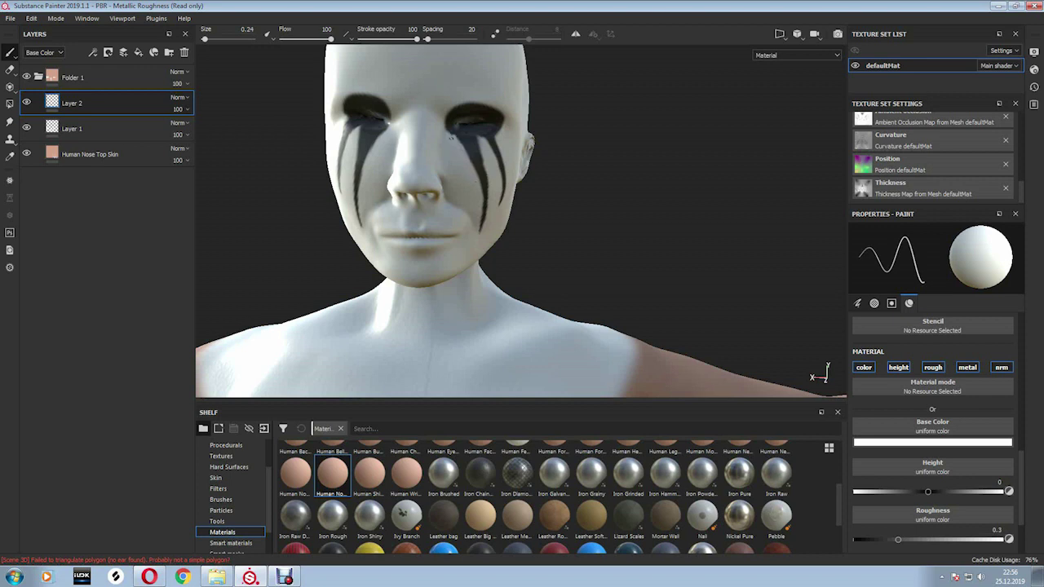
Set the paint colour to near-black and turn the model to show the shoulder and left arm.
click(932, 442)
click(895, 539)
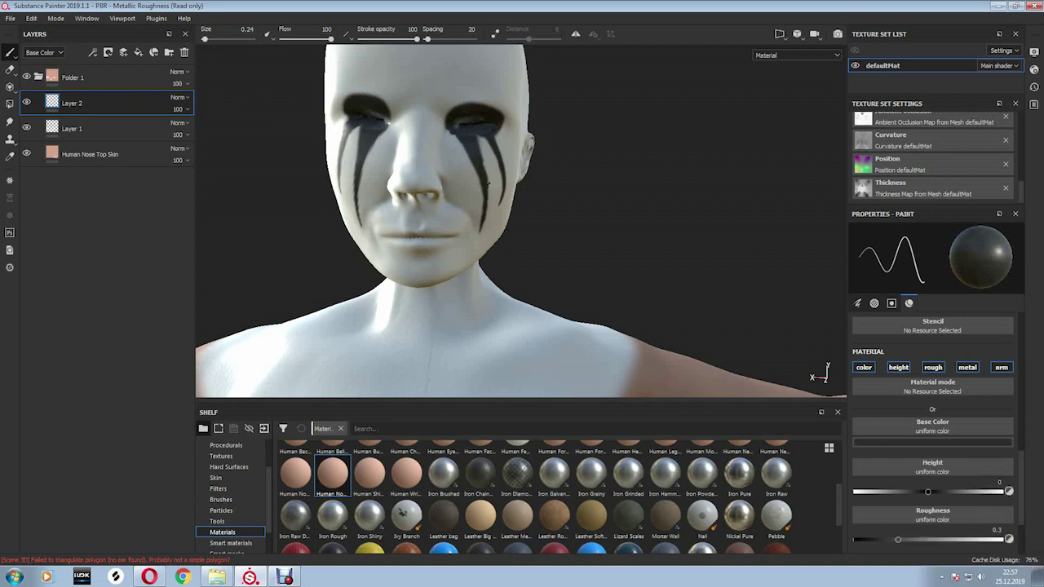
scroll(471, 187, up, 1)
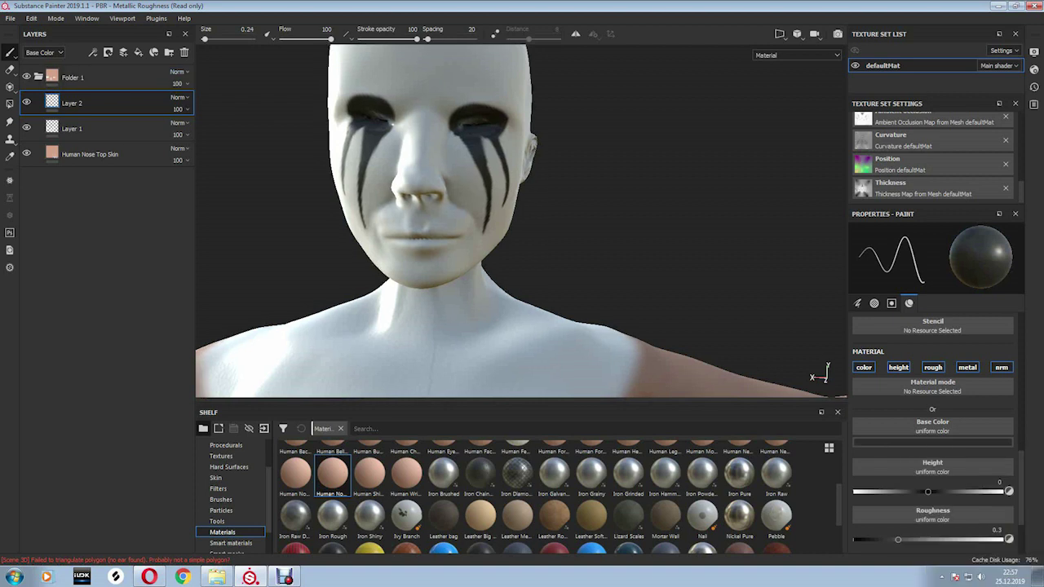
scroll(473, 191, down, 2)
scroll(486, 216, up, 5)
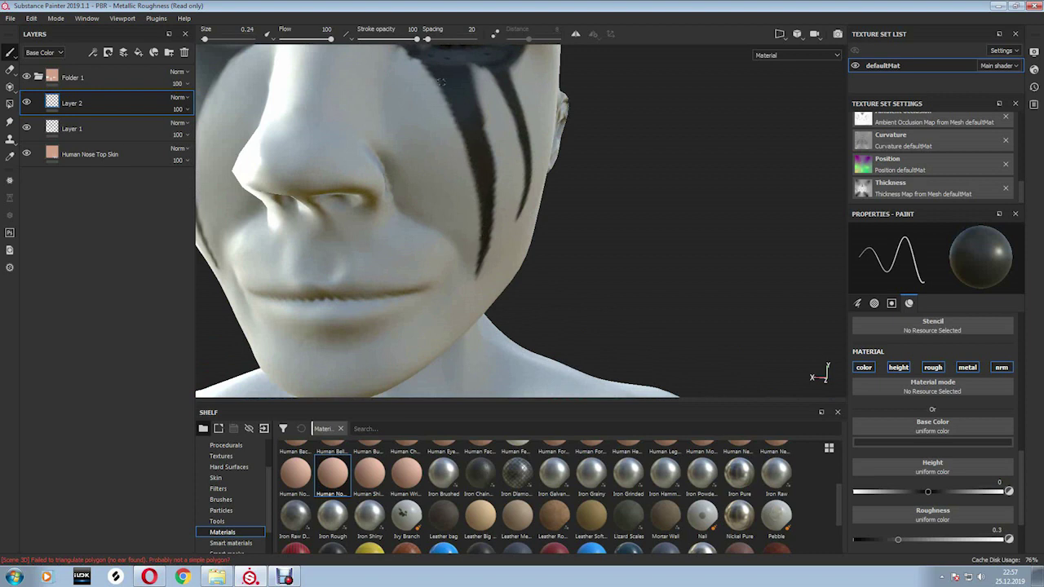
scroll(486, 135, down, 2)
scroll(486, 135, down, 3)
mouse_move(486, 135)
alt+mouse_down()
mouse_move(538, 139)
mouse_move(471, 161)
mouse_move(440, 139)
alt+mouse_up()
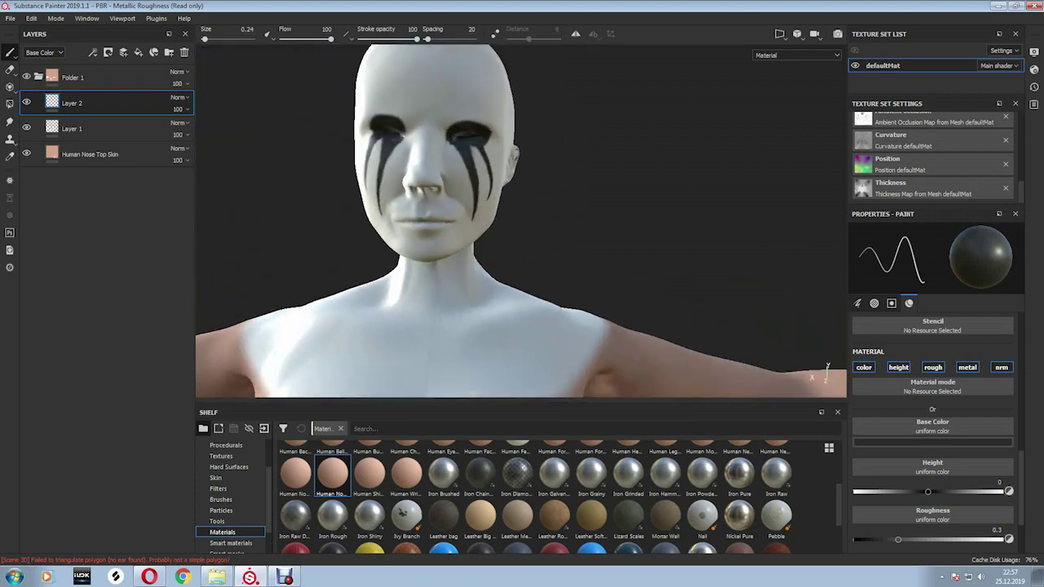
alt+drag(380, 128, 459, 132)
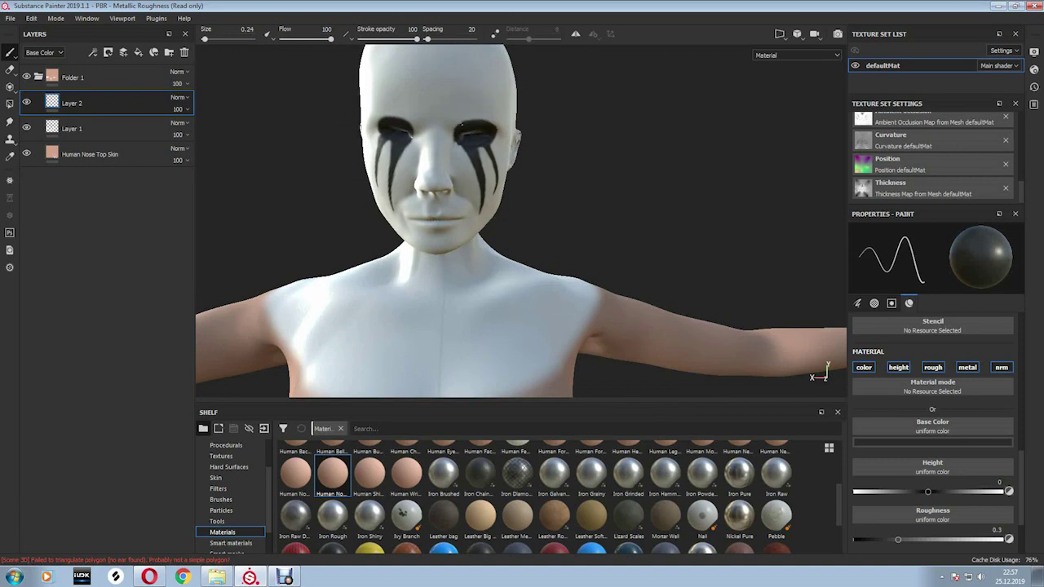
Switch the paint colour to white and enlarge the painting brush.
click(932, 442)
drag(1029, 535, 1029, 463)
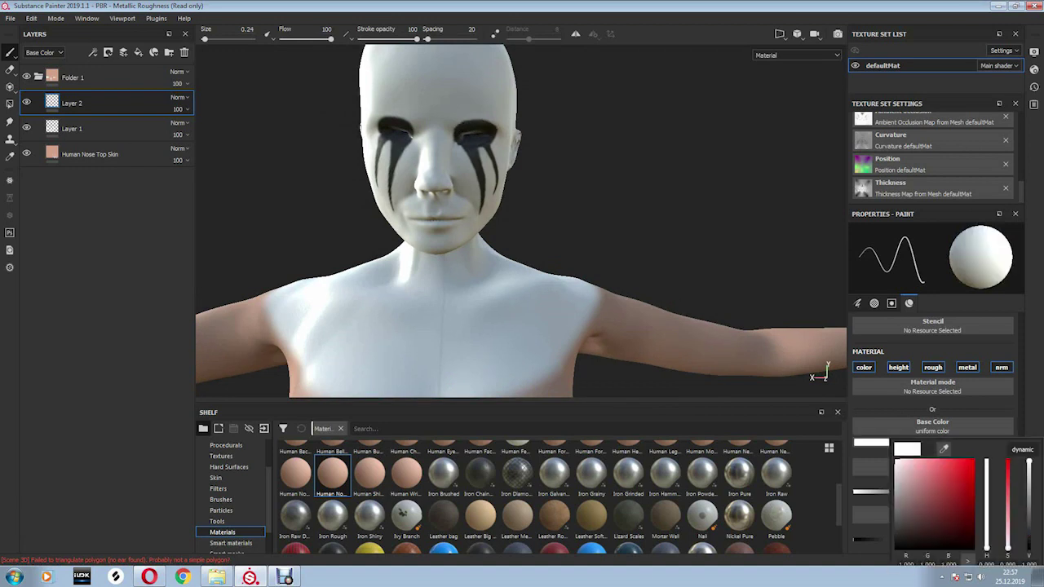
right_click(424, 54)
scroll(400, 81, up, 5)
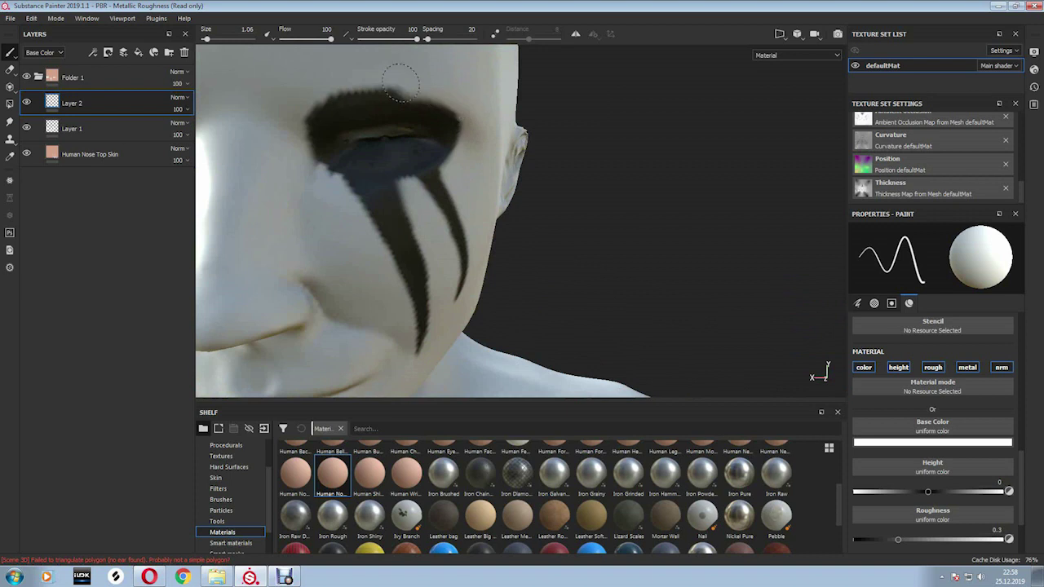
scroll(277, 141, up, 2)
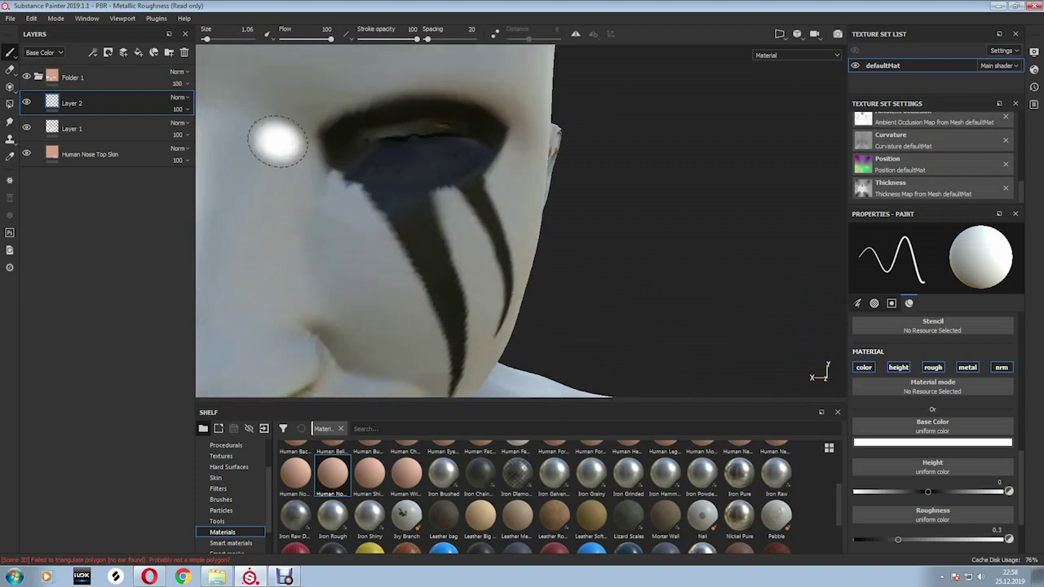
scroll(277, 140, down, 5)
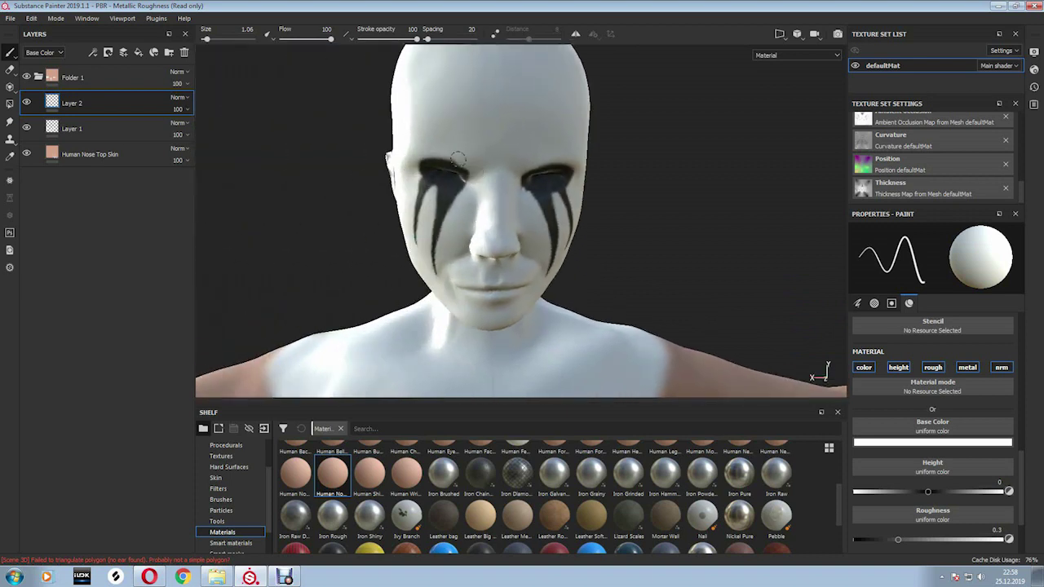
Change the paint colour to dark grey with the head in a three-quarter view.
alt+drag(457, 158, 531, 161)
click(932, 442)
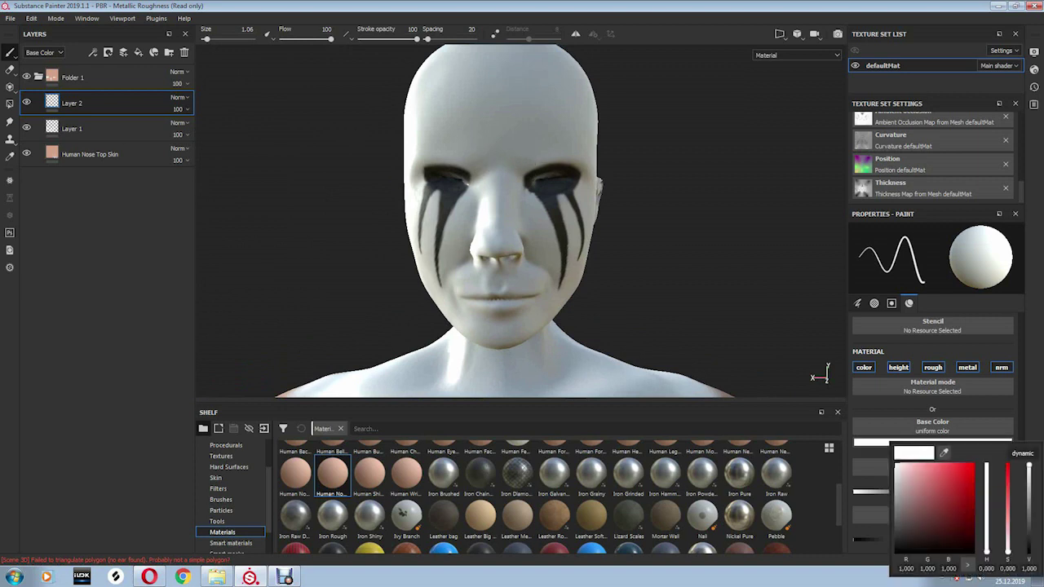
drag(1029, 457, 1029, 536)
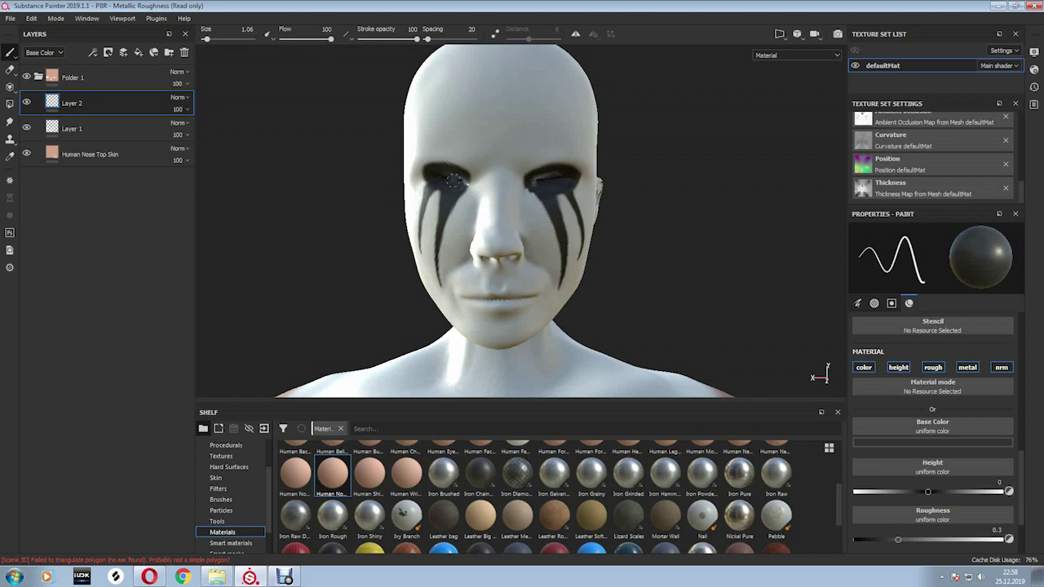
scroll(454, 184, down, 3)
mouse_move(453, 184)
alt+mouse_down()
mouse_move(487, 163)
mouse_move(521, 324)
alt+mouse_up()
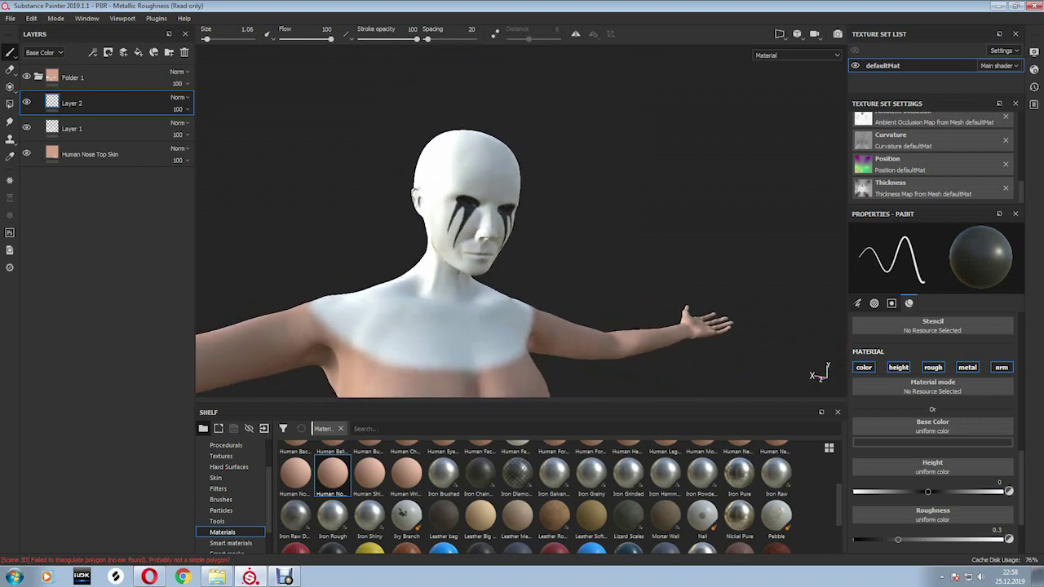
scroll(521, 323, up, 4)
scroll(625, 289, up, 2)
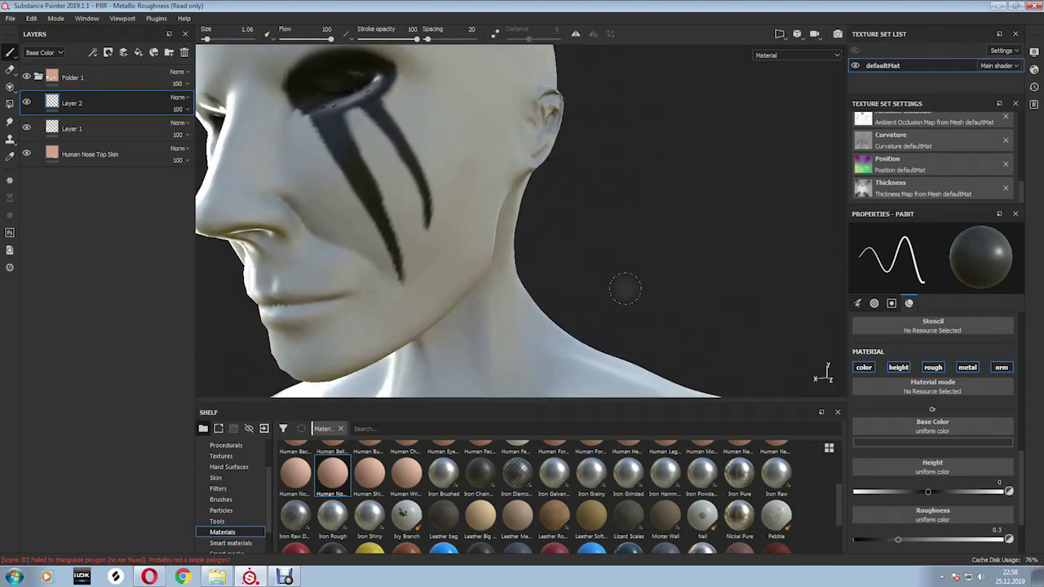
Shrink the brush size to 0.78, then further to 0.41.
right_click(469, 114)
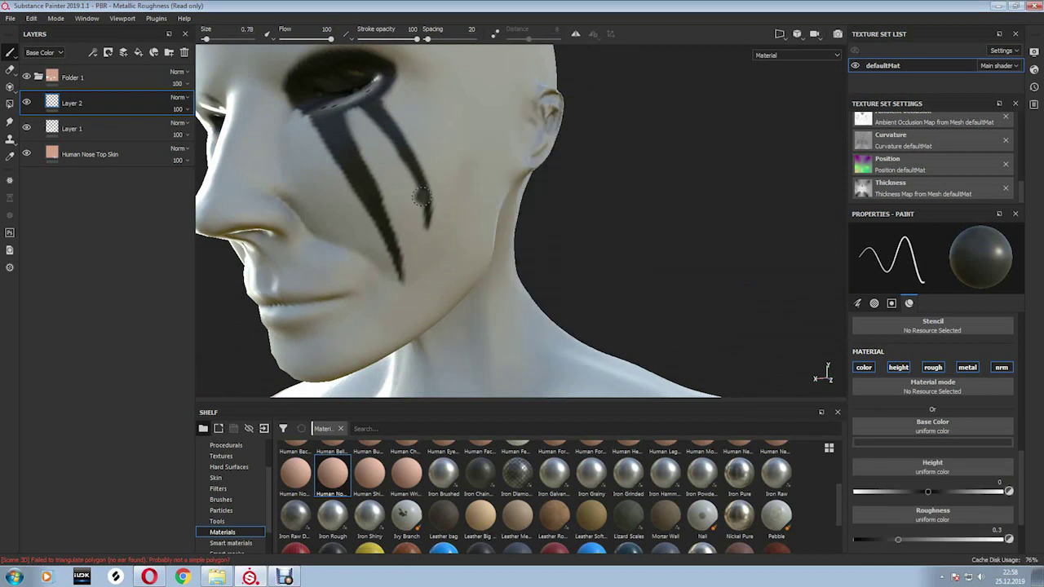
right_click(412, 175)
drag(424, 225, 418, 225)
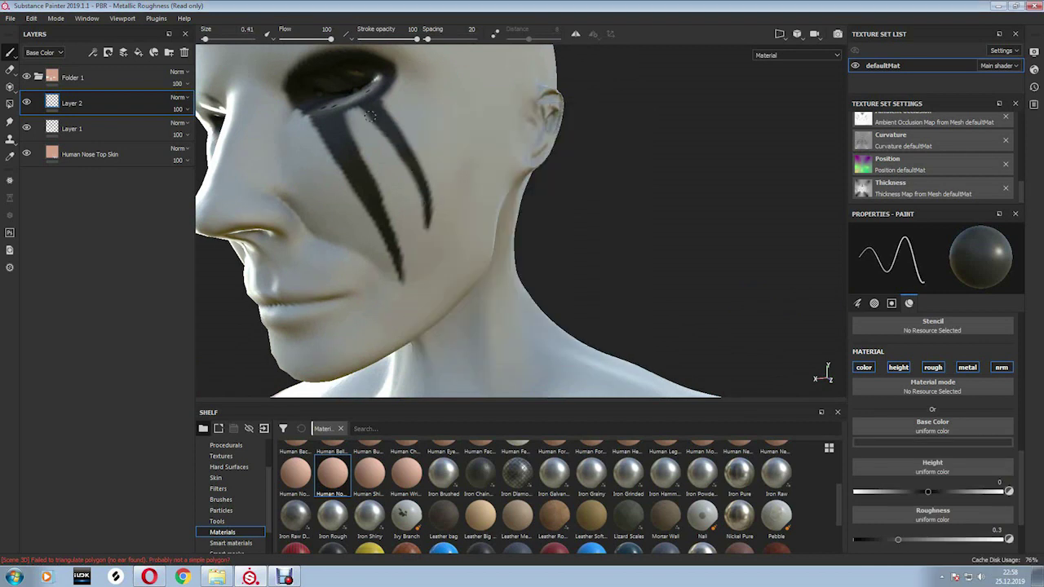
right_click(391, 164)
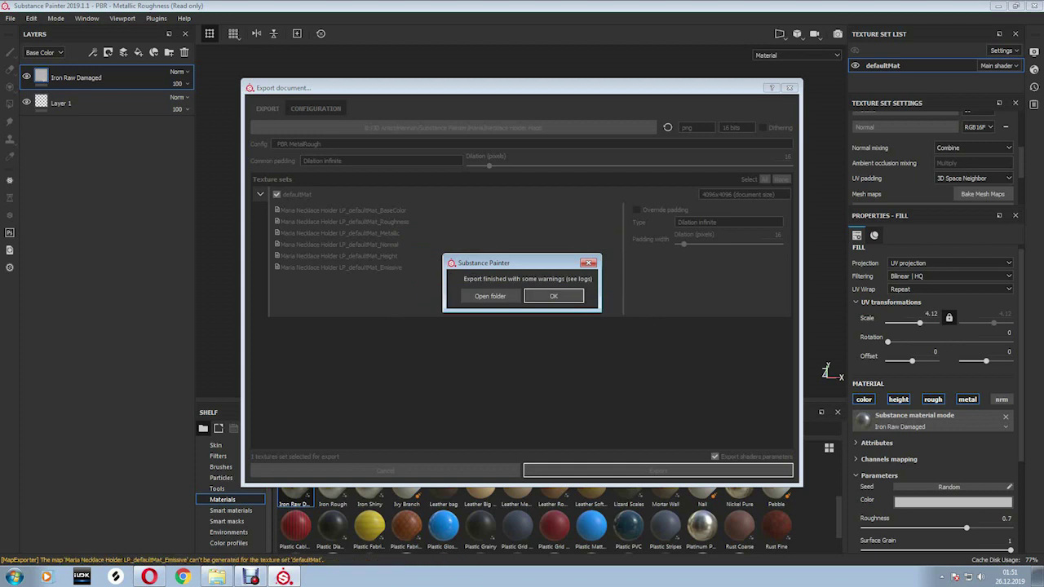
Dismiss the export message and save the project as Holder in Necklace Holder Maps.
key(Return)
click(11, 18)
click(33, 170)
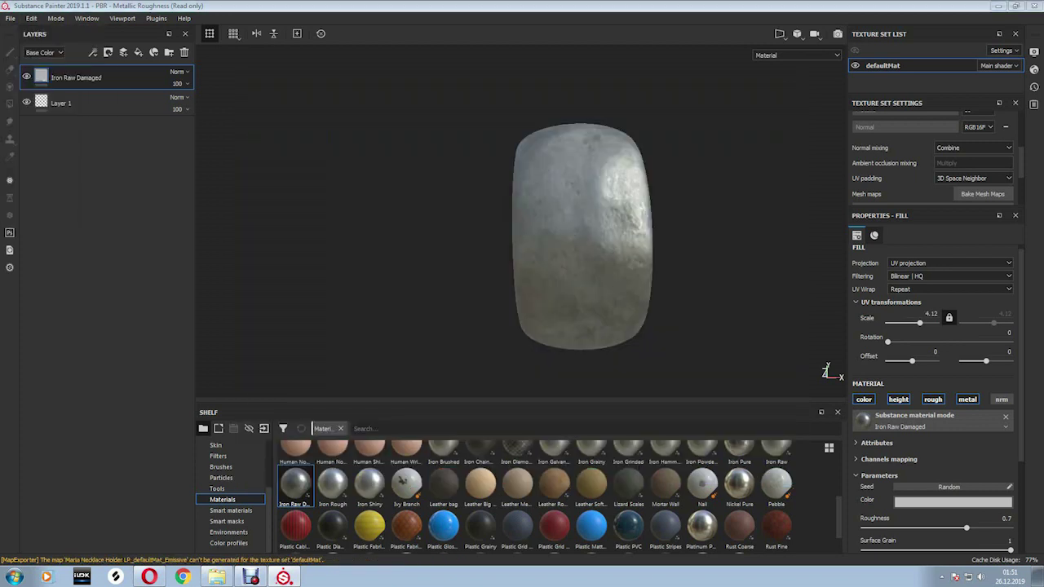
click(296, 37)
double_click(130, 167)
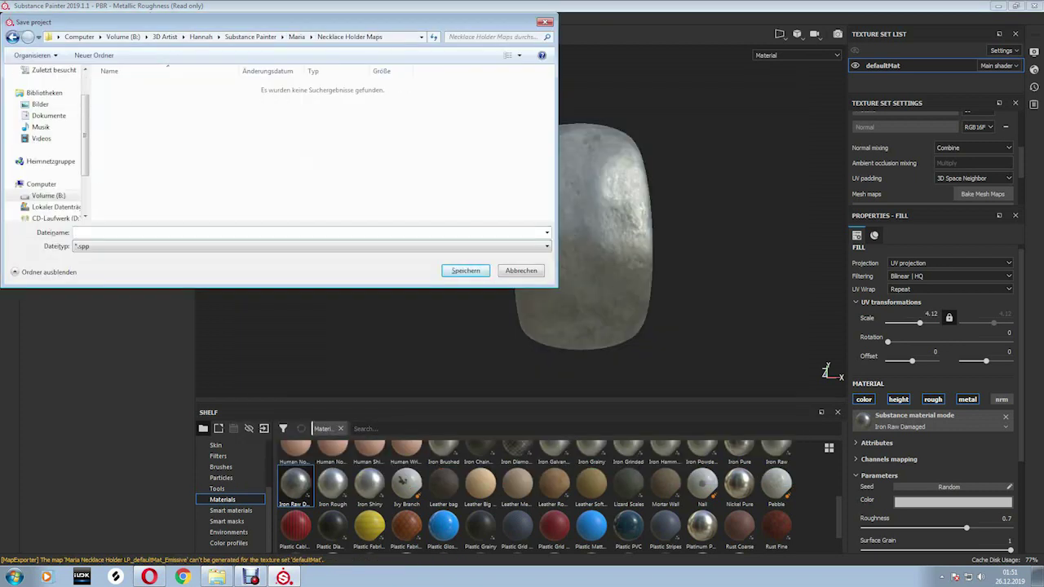
text(Holder)
key(Return)
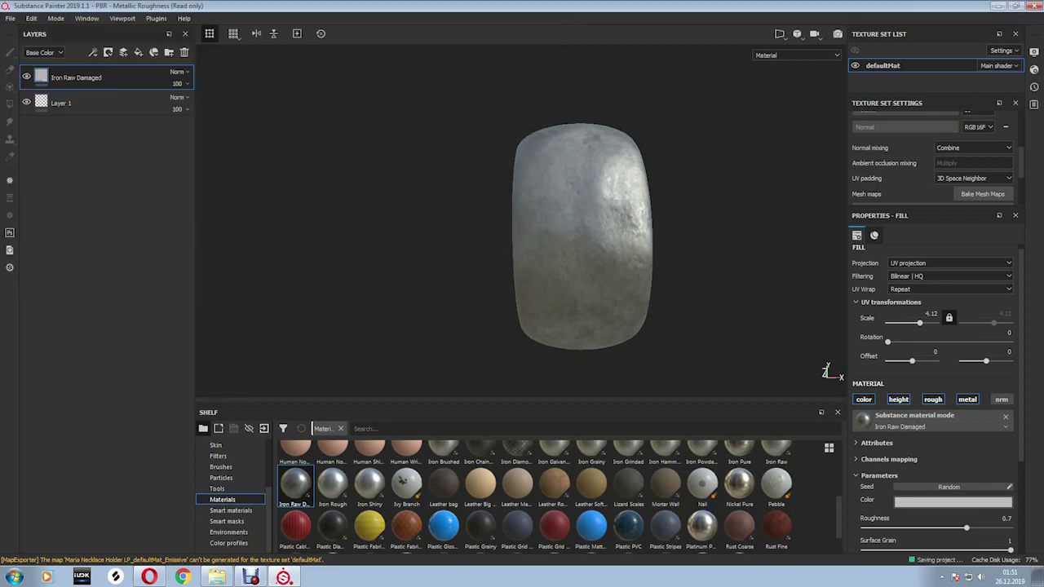
Create a new 4096 project with the Maria Horns LP mesh loaded.
click(11, 18)
click(32, 30)
click(464, 254)
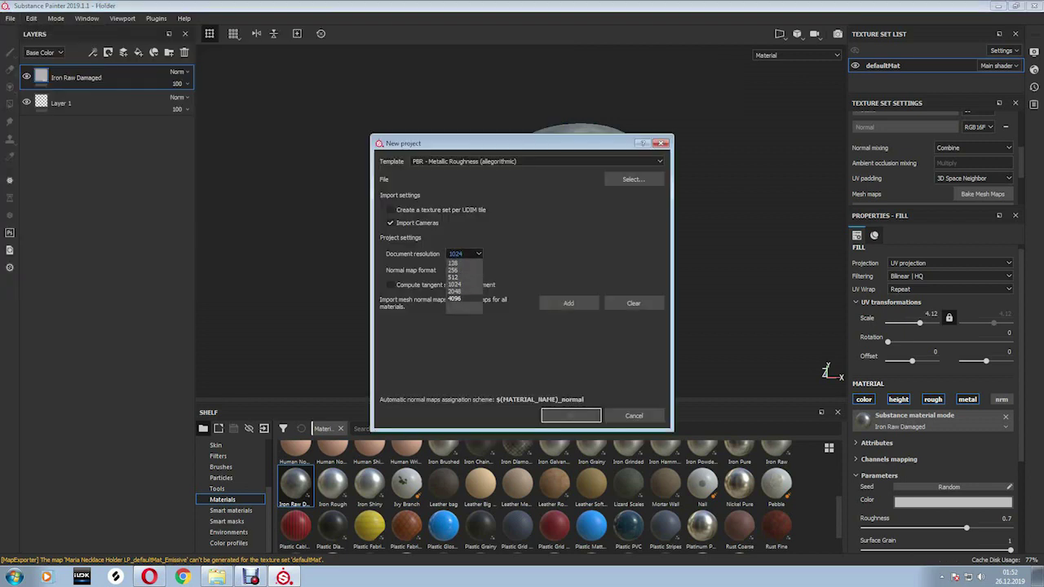
click(455, 299)
click(634, 179)
click(522, 339)
click(840, 414)
click(571, 415)
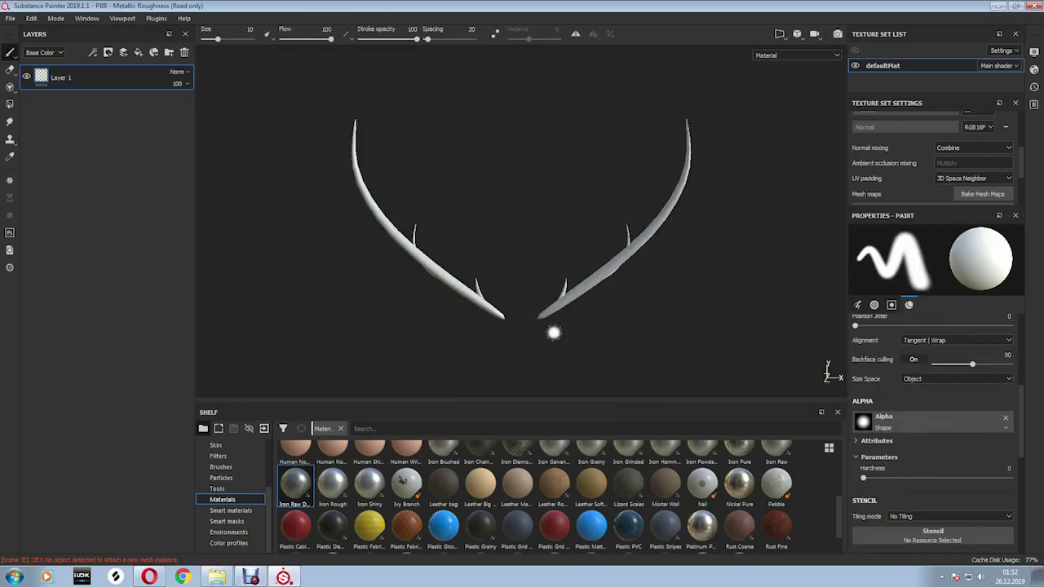
scroll(555, 499, up, 2)
scroll(555, 499, up, 1)
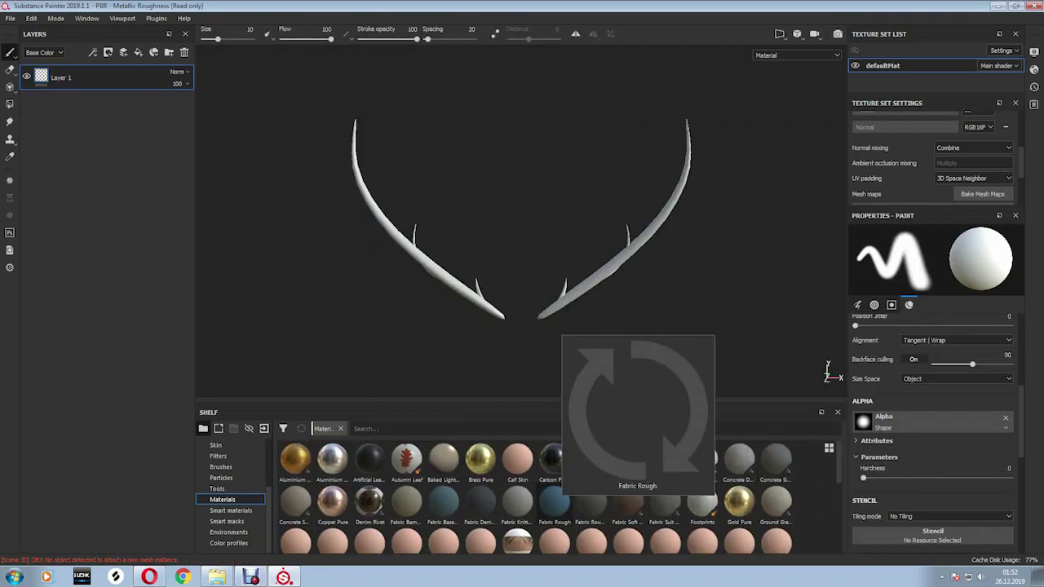
scroll(295, 455, down, 3)
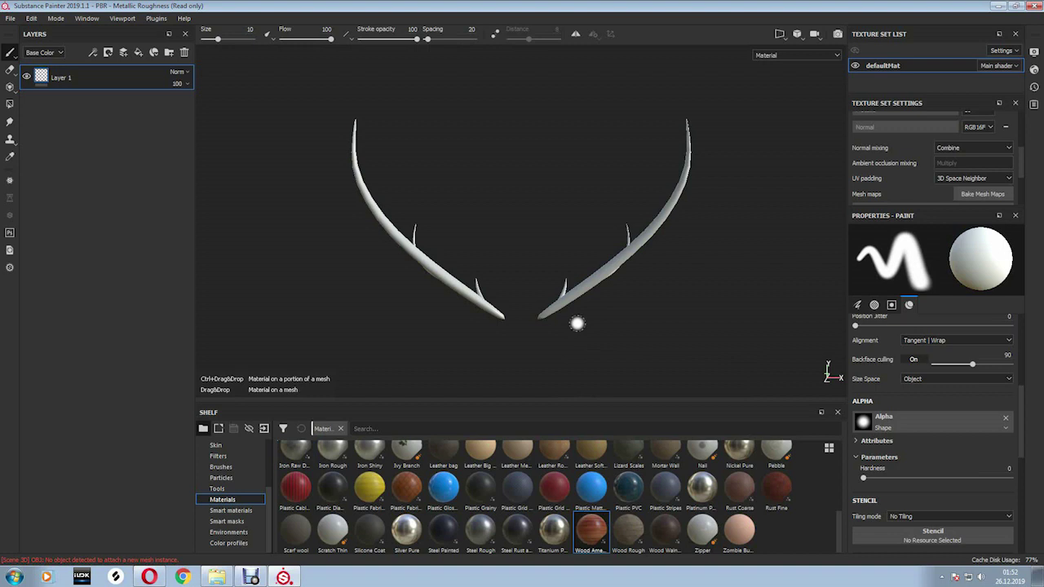
drag(591, 530, 576, 296)
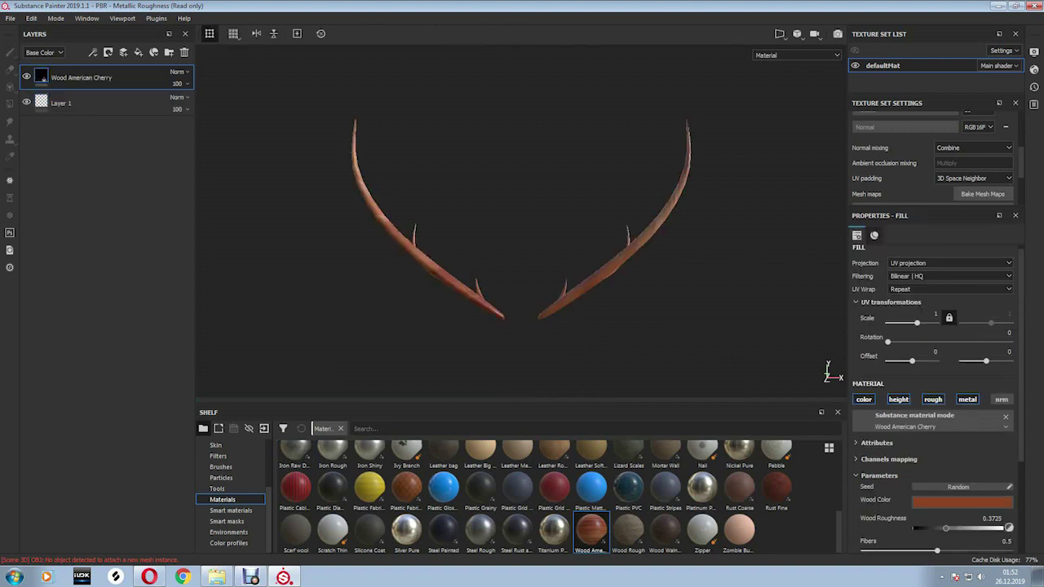
click(962, 501)
click(955, 401)
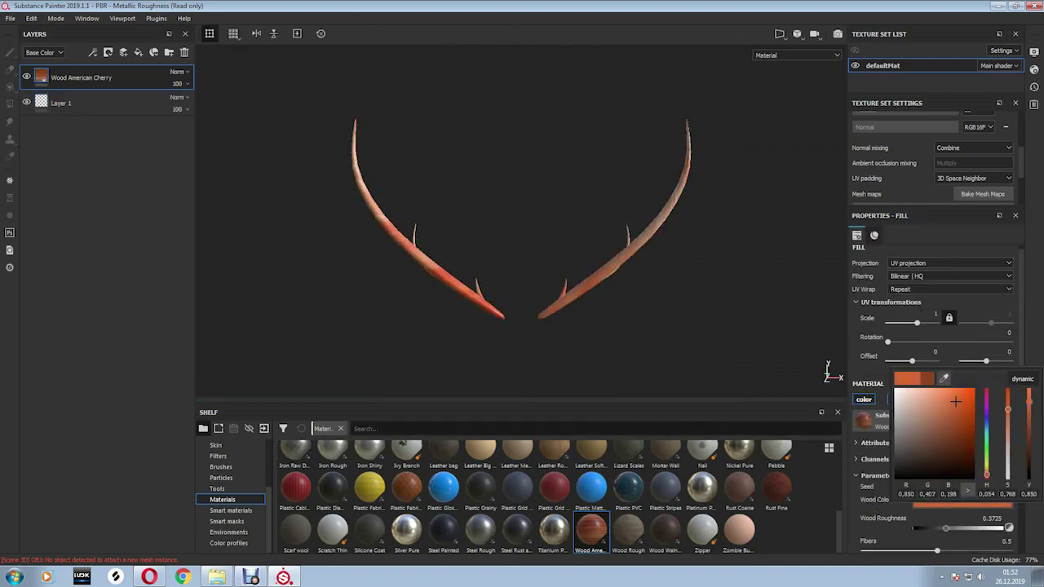
click(932, 410)
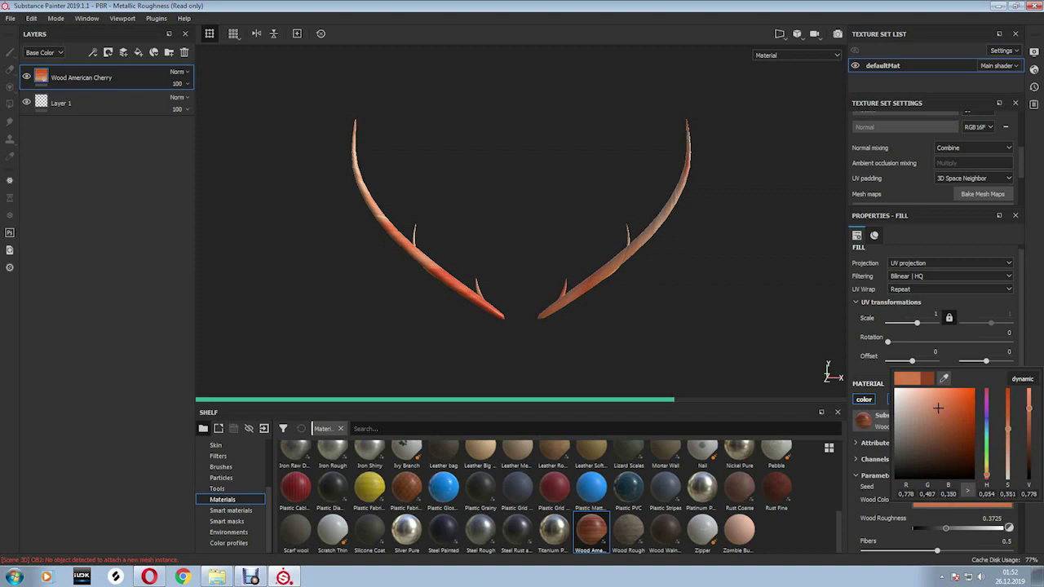
click(924, 426)
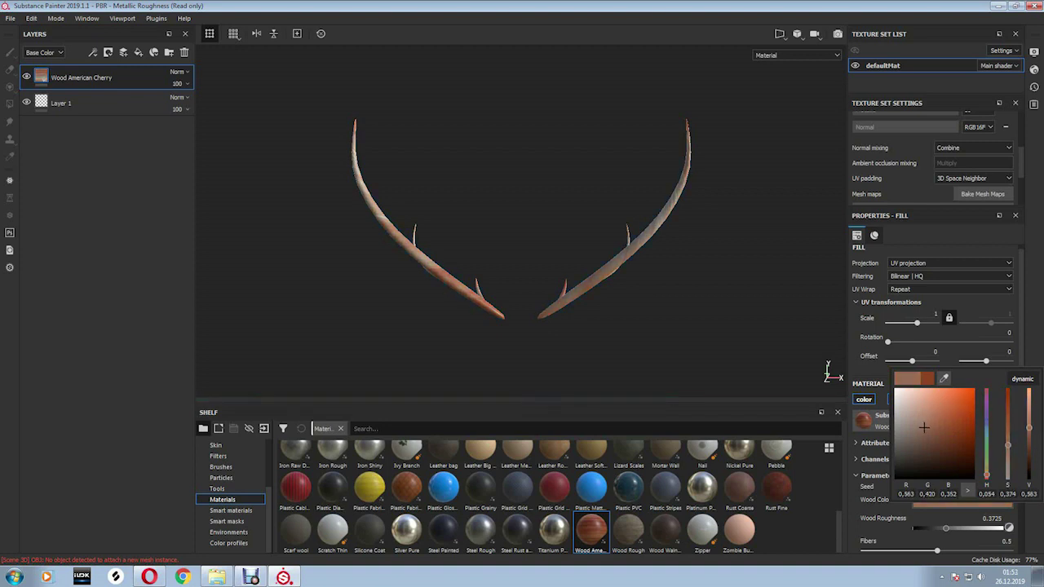
alt+drag(522, 245, 619, 244)
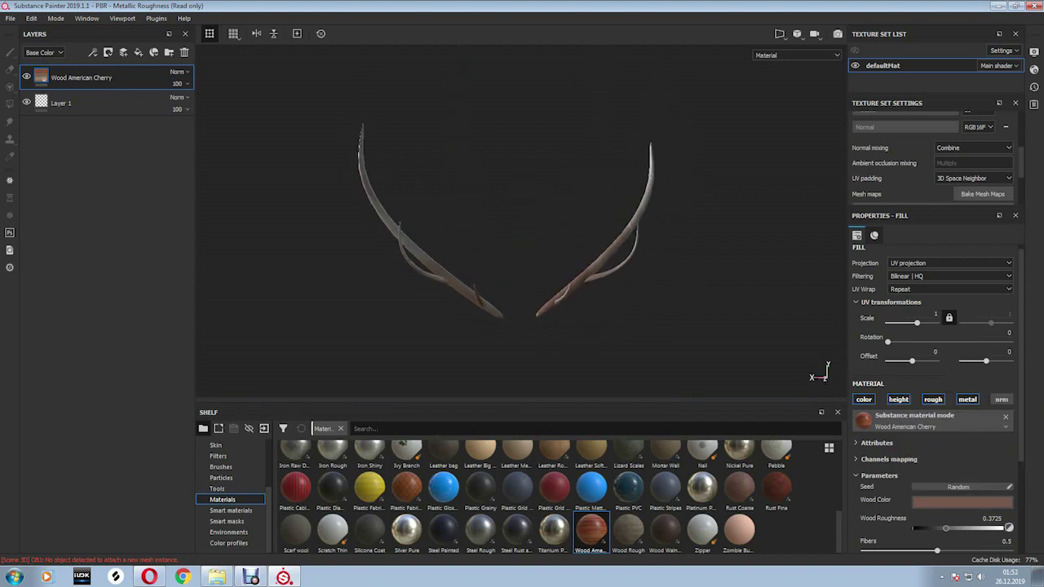
scroll(522, 220, up, 5)
alt+drag(522, 244, 571, 228)
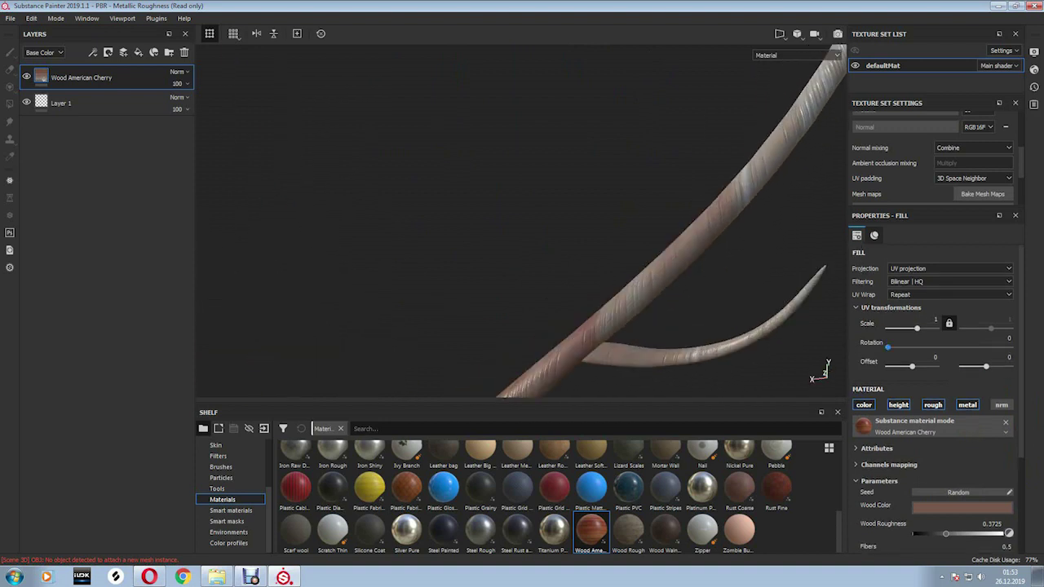
drag(917, 328, 905, 327)
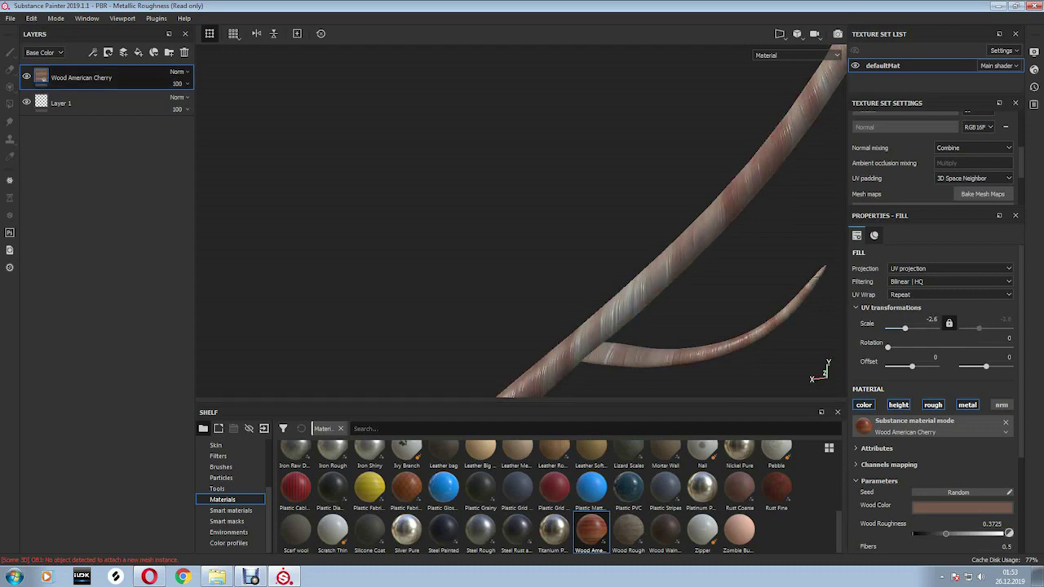
key(Delete)
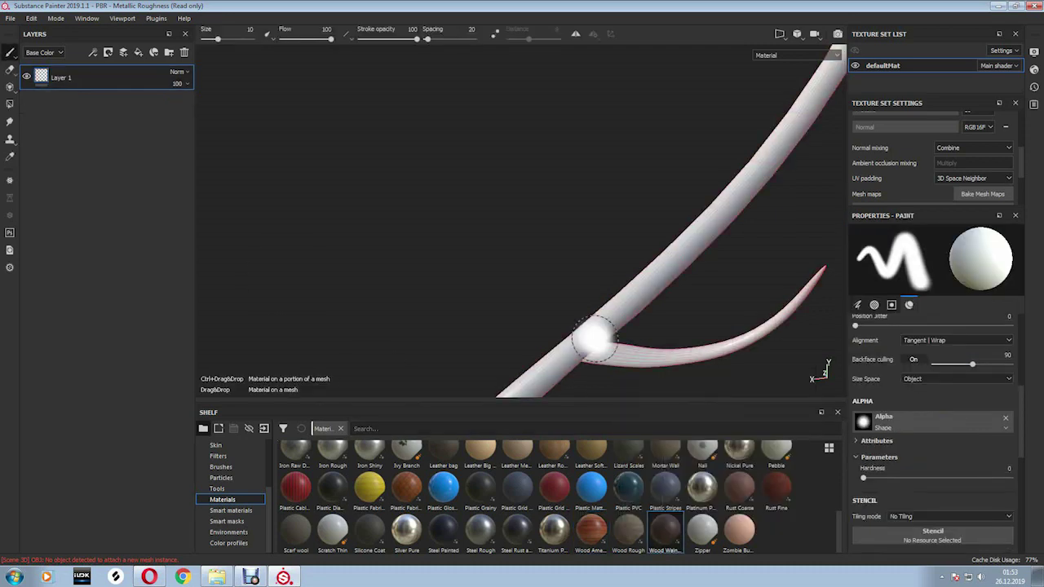
Apply Wood Walnut to the antlers, lighten its colour, and set UV scale 18.28, rotation 46.61.
drag(664, 530, 582, 338)
click(938, 505)
drag(935, 466, 936, 450)
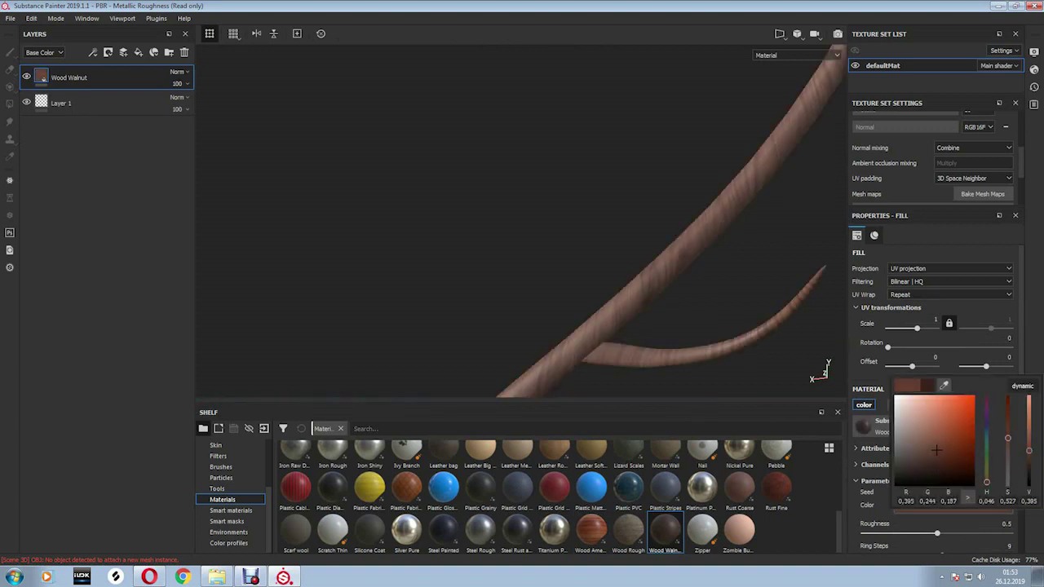
click(918, 327)
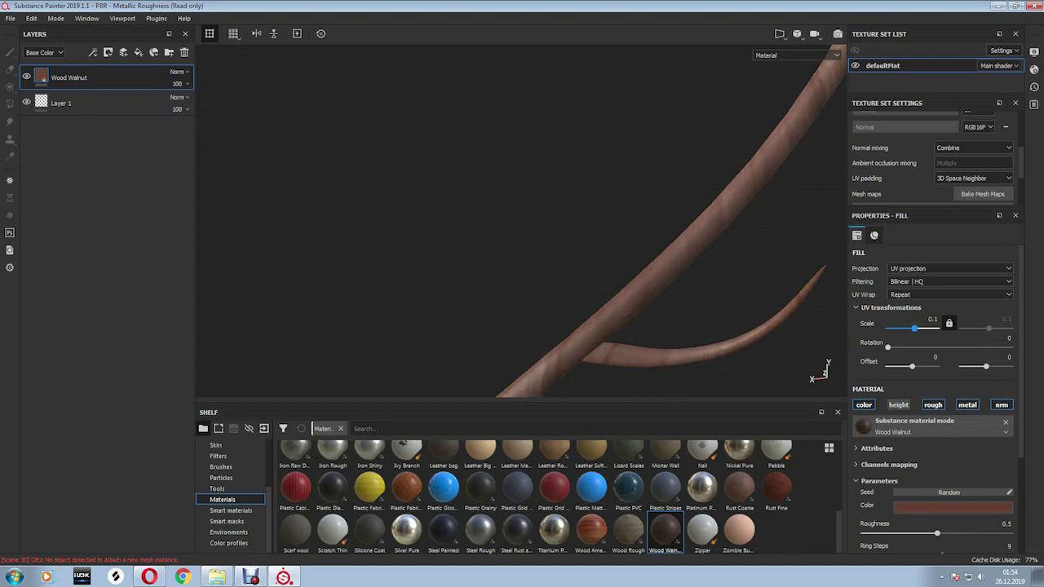
alt+drag(522, 220, 571, 228)
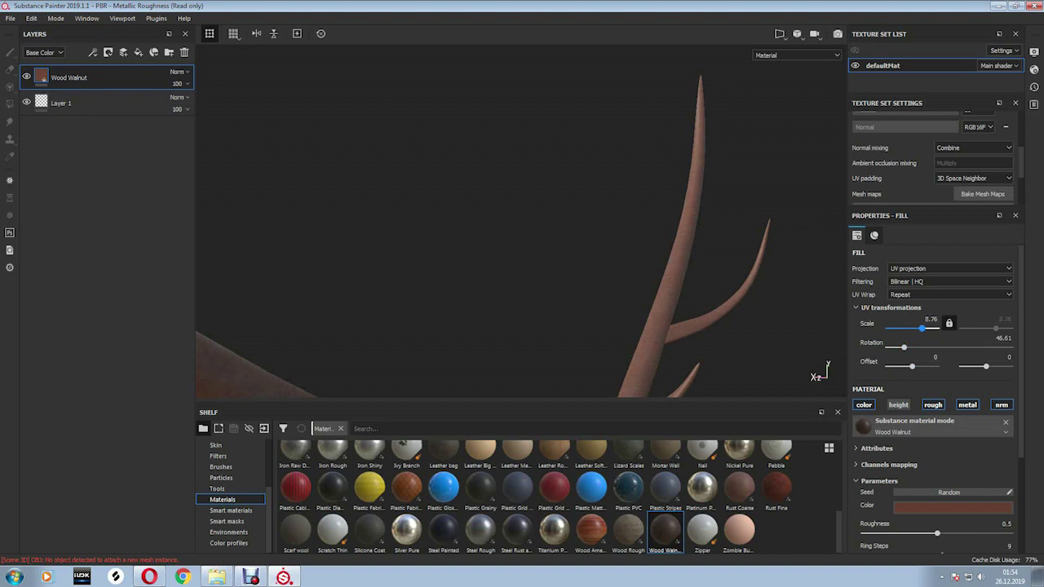
alt+drag(521, 220, 570, 228)
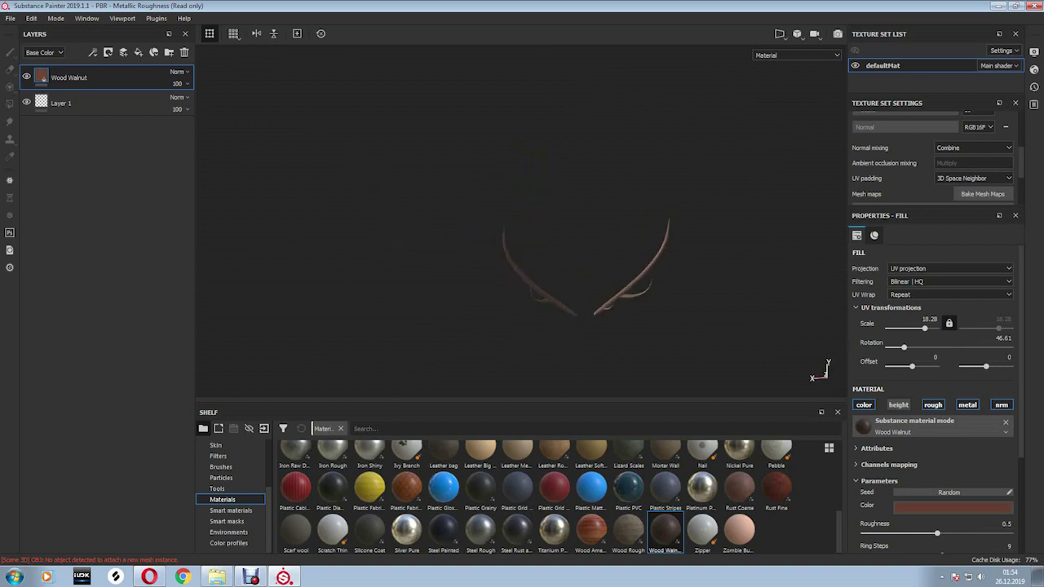
Drag the Wood Beech Veined smart material from the Smart materials shelf onto the antlers.
scroll(522, 220, up, 5)
click(231, 510)
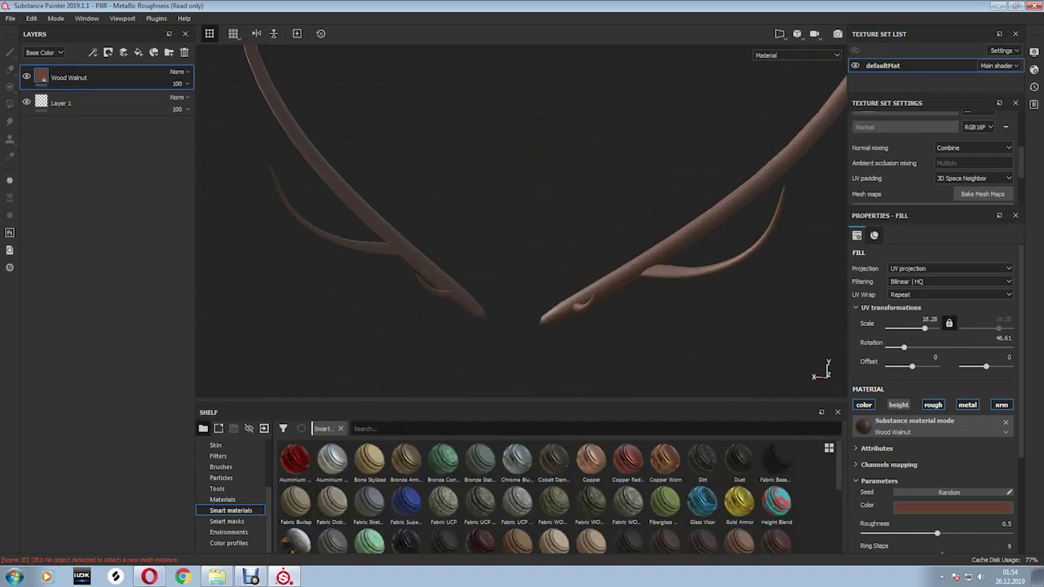
scroll(560, 496, down, 3)
scroll(561, 496, down, 3)
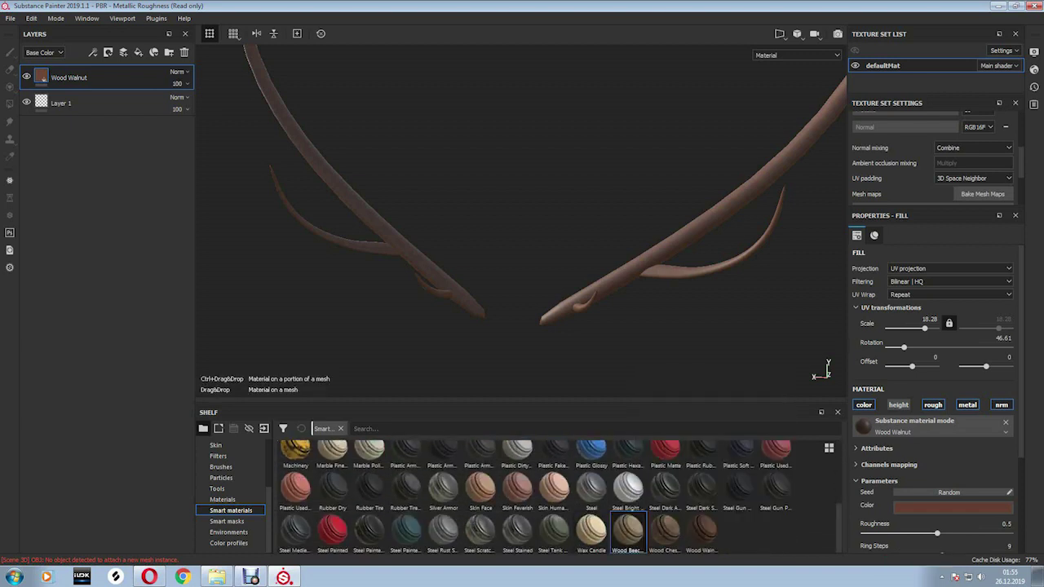
drag(627, 531, 106, 81)
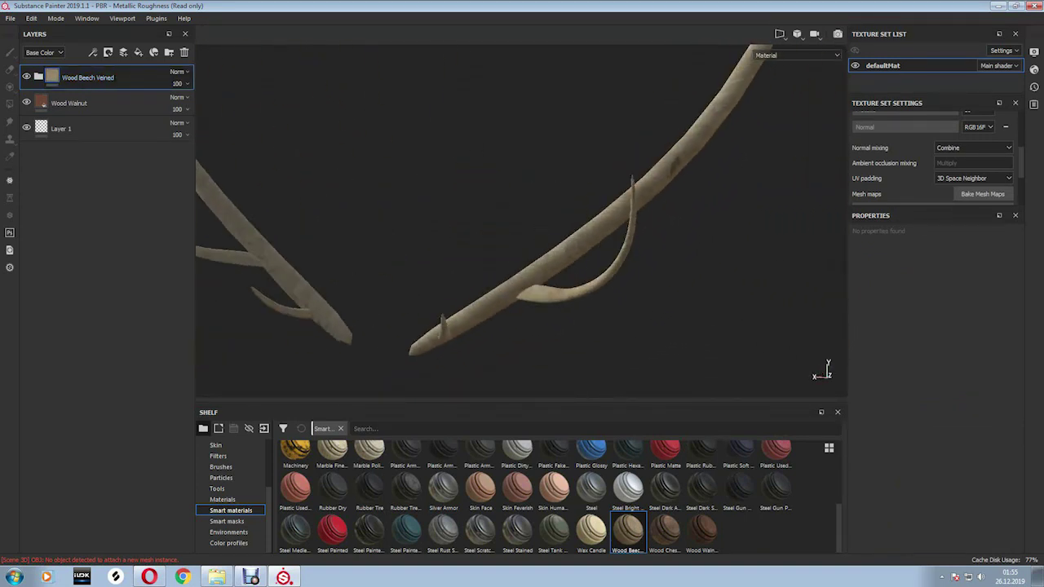
Move Layer 1 to the top of the stack with a dark grey brush, undoing a test stroke.
click(61, 128)
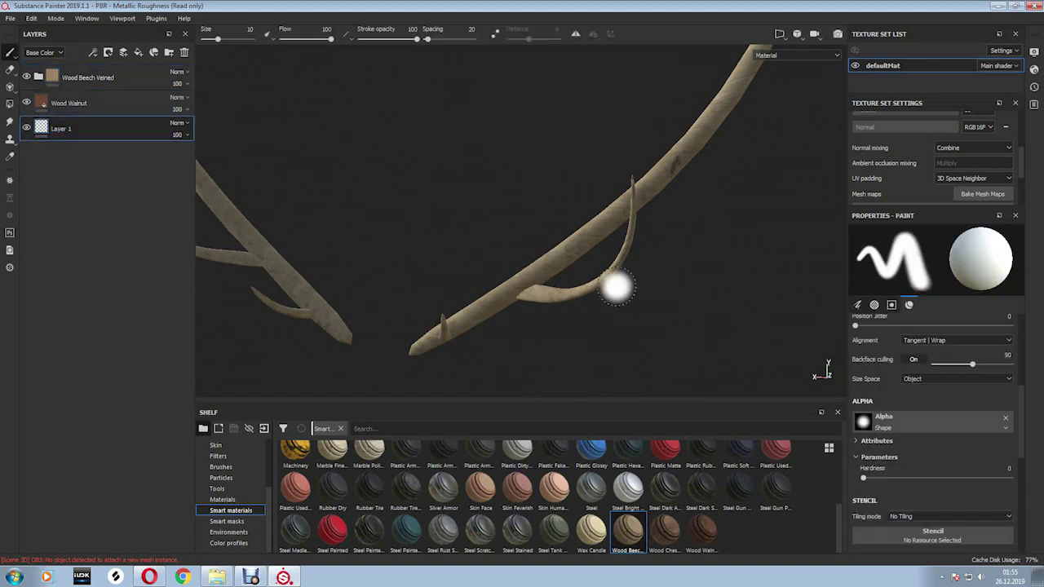
scroll(932, 407, down, 3)
click(932, 450)
click(897, 536)
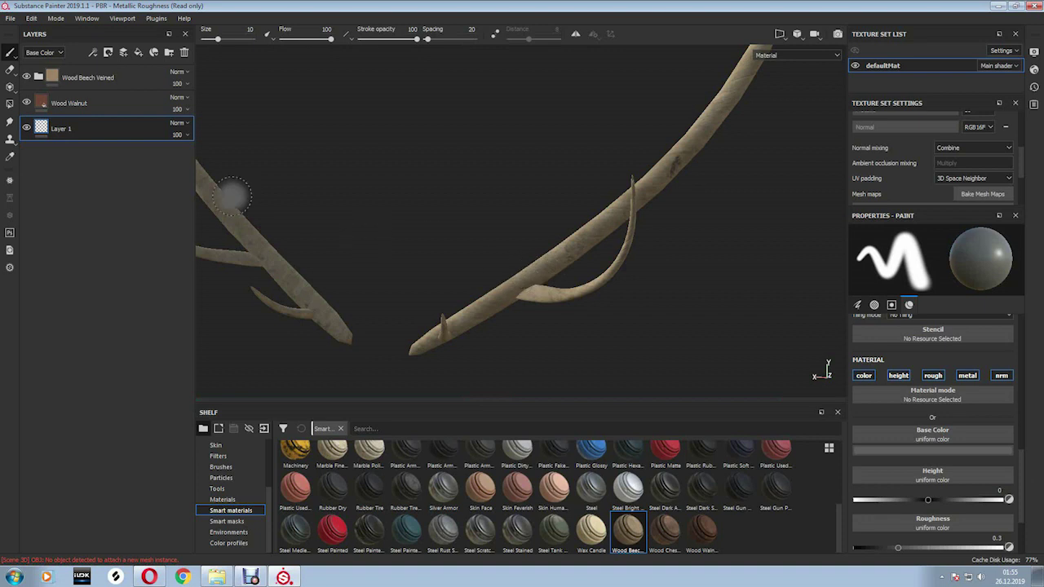
drag(61, 128, 61, 67)
mouse_move(513, 301)
mouse_down()
mouse_move(583, 244)
mouse_move(582, 315)
mouse_up()
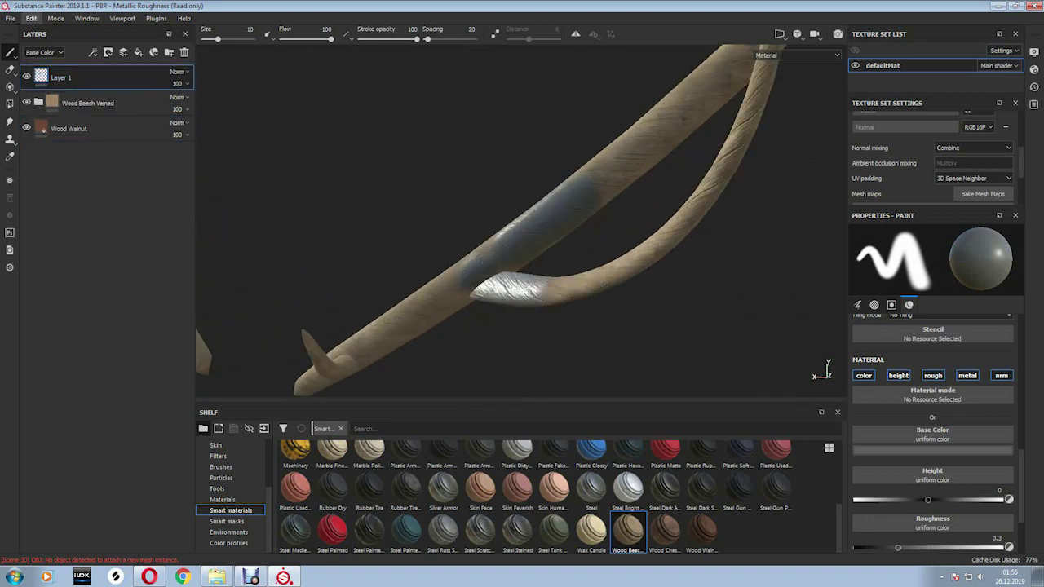
click(31, 18)
click(41, 31)
click(31, 18)
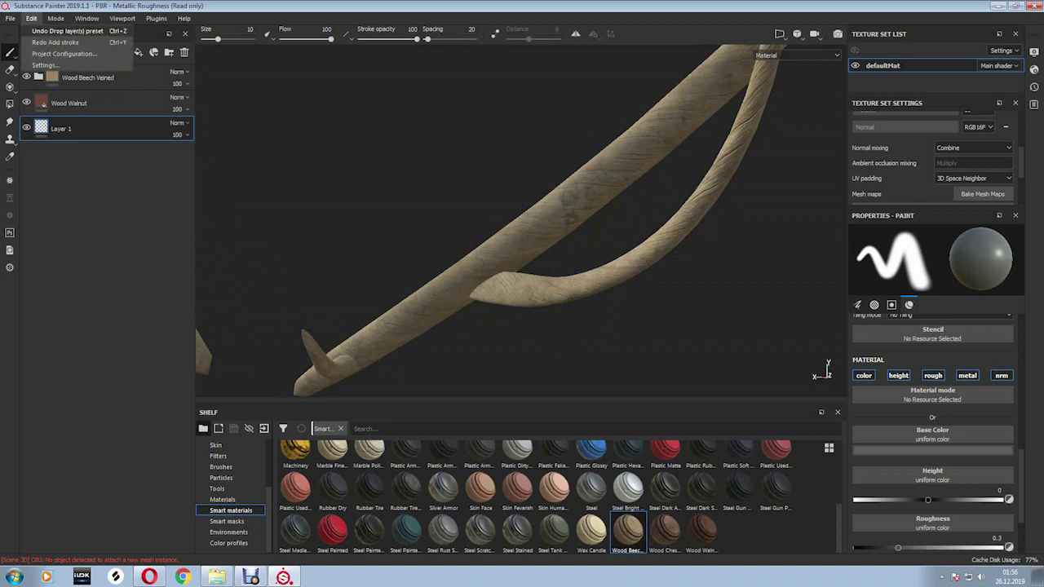
click(40, 42)
Choose a dark brown paint colour and undo the brown test stroke on the branch.
scroll(932, 408, down, 2)
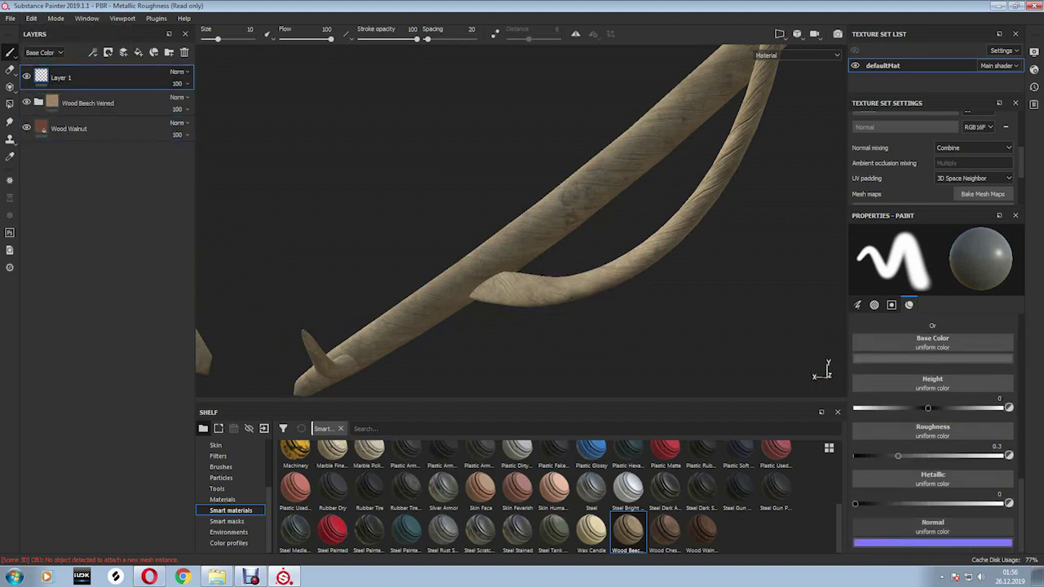
click(891, 304)
scroll(896, 433, down, 1)
click(896, 490)
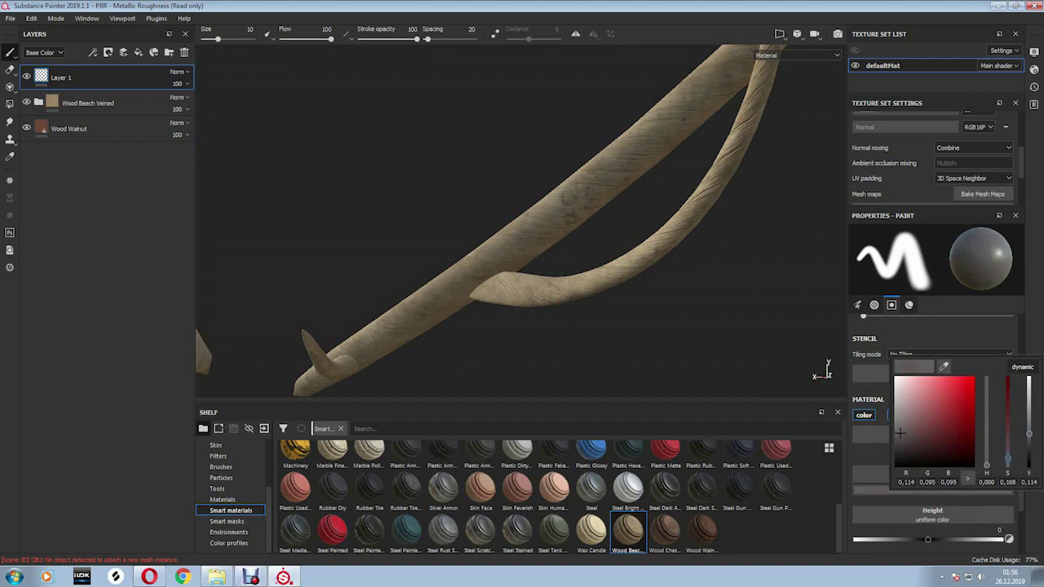
drag(986, 465, 986, 460)
click(943, 433)
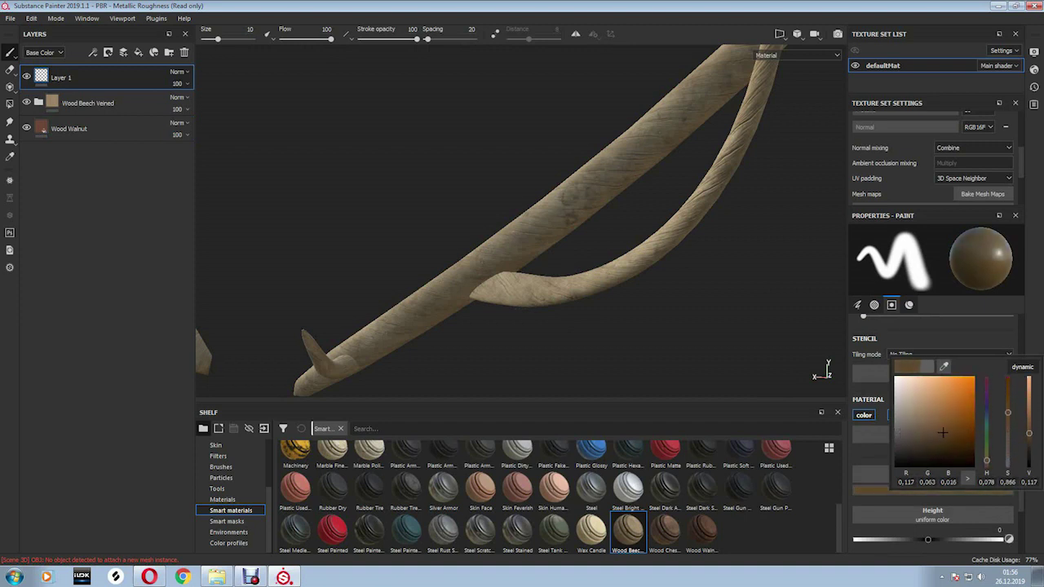
drag(490, 248, 587, 196)
click(31, 18)
click(55, 31)
Lower the brush stroke opacity to 56 and brighten the brown paint slightly.
right_click(571, 236)
drag(738, 330, 671, 329)
click(932, 489)
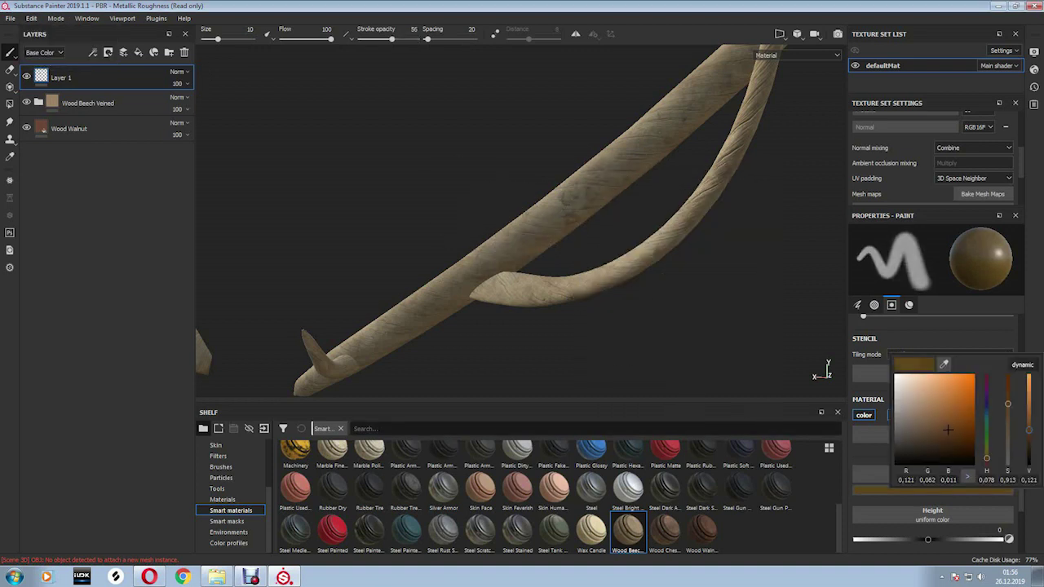
click(947, 430)
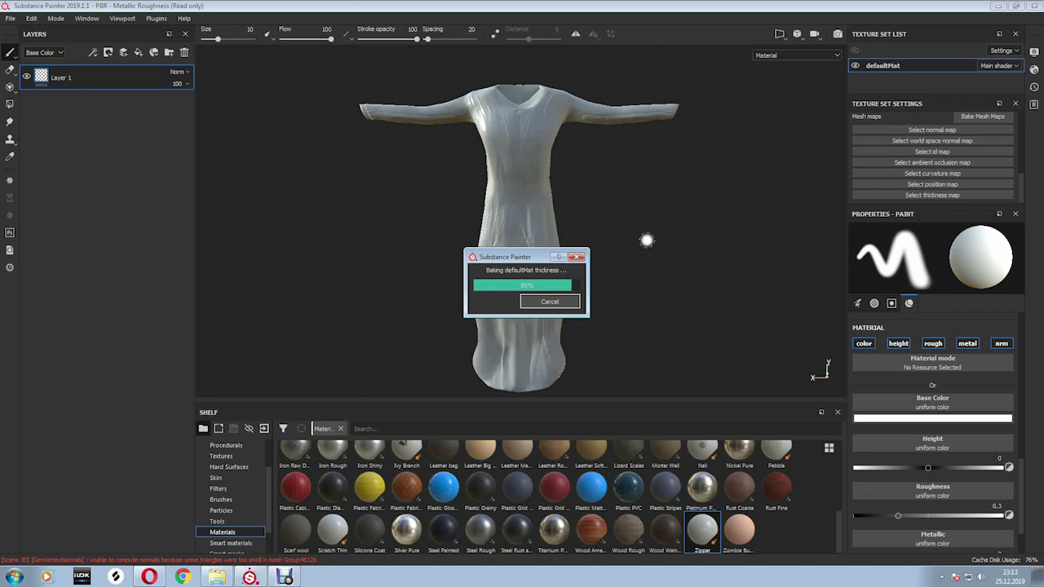
Close the baking notice, inspect the baked dress, then add Fill layer 1 and Folder 1.
key(Return)
alt+drag(623, 251, 603, 251)
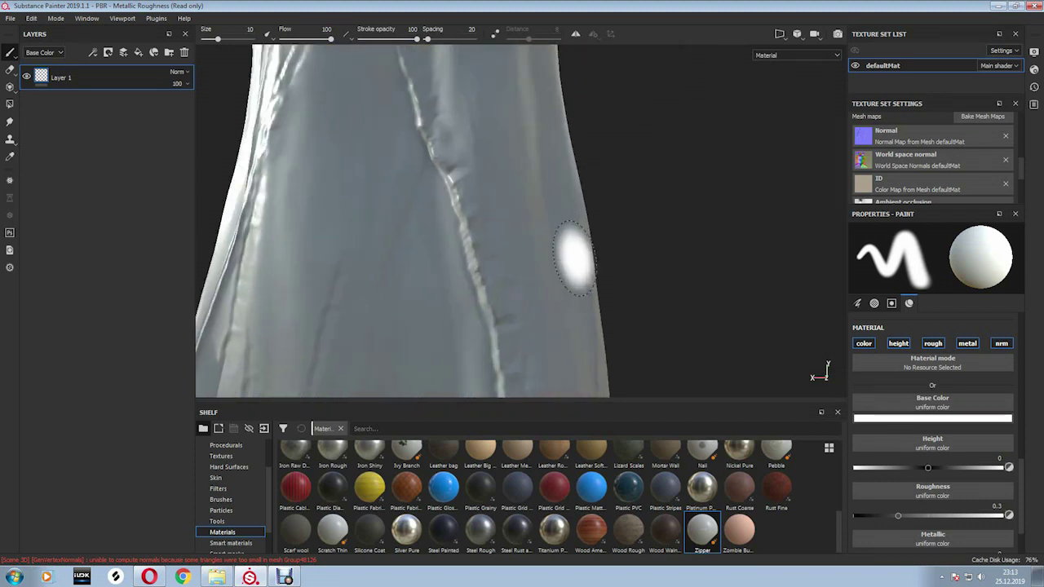
alt+right_drag(576, 258, 472, 372)
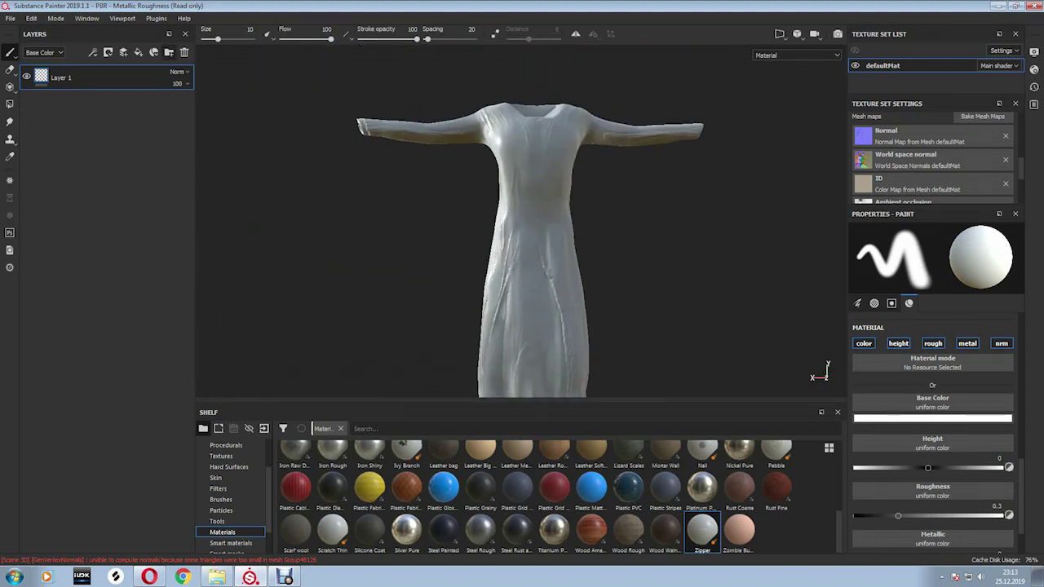
click(153, 52)
click(138, 51)
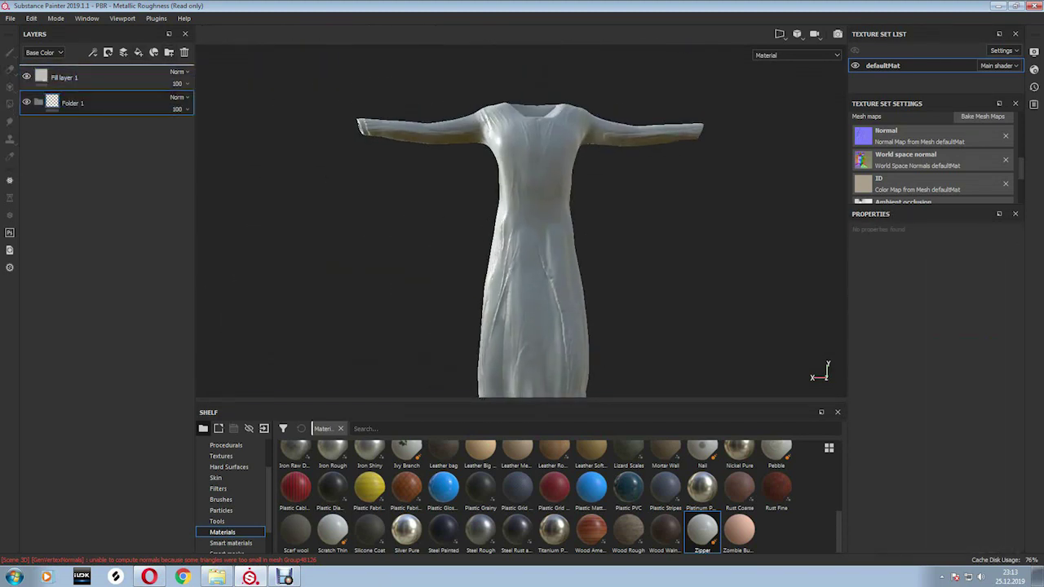
Put Fill layer 1 into Folder 1 and apply Scarf wool, tuning Color Detail, Roughness and colour.
drag(65, 78, 74, 103)
drag(295, 530, 106, 81)
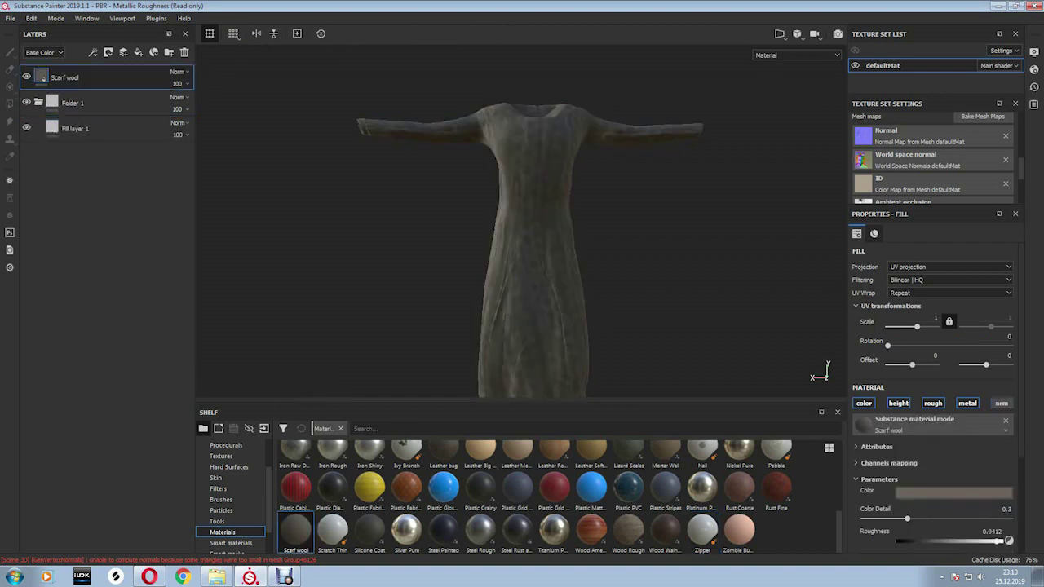
scroll(521, 220, up, 5)
scroll(933, 367, down, 1)
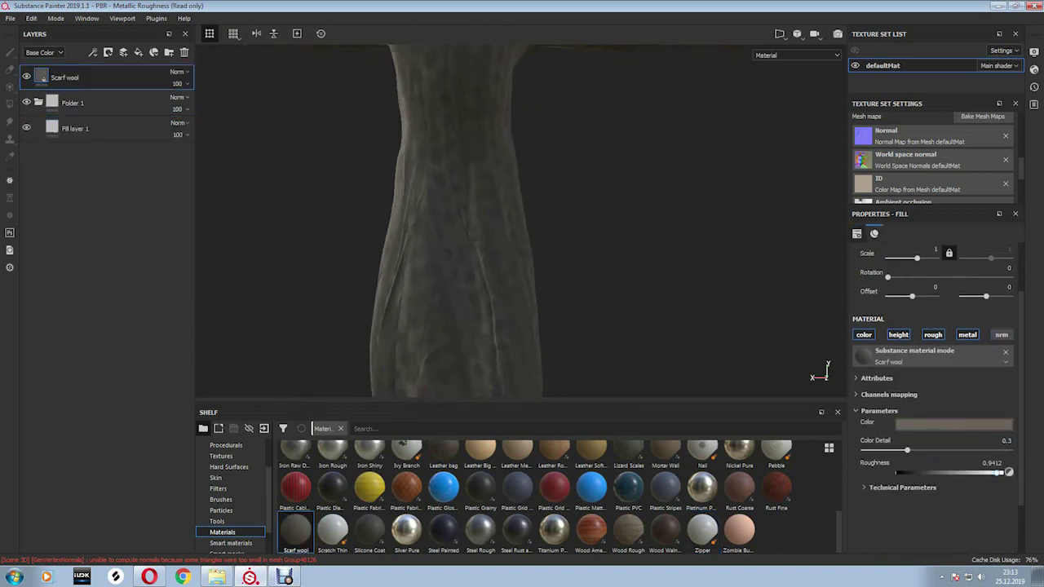
mouse_move(906, 450)
mouse_down()
mouse_move(969, 450)
mouse_move(940, 450)
mouse_up()
drag(988, 473, 944, 472)
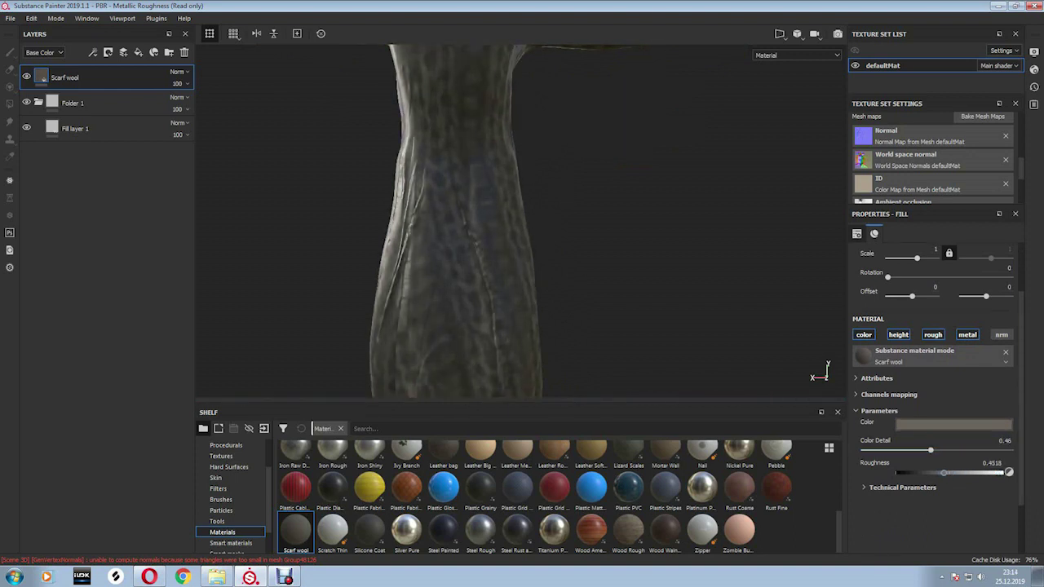
click(922, 425)
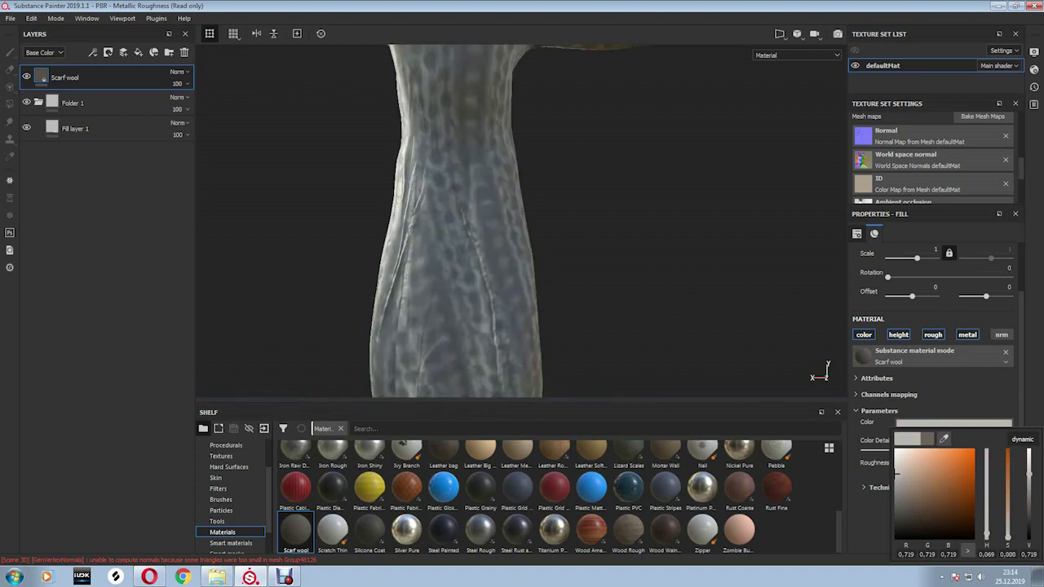
key(Escape)
Set the wool UV scale to 128 and add a new paint layer on top.
scroll(929, 326, up, 2)
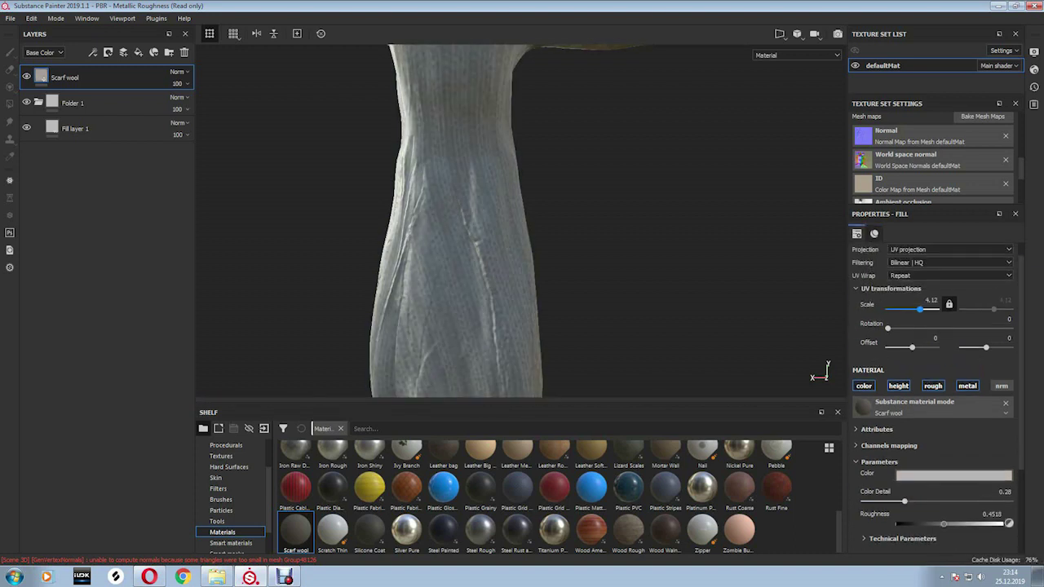
drag(924, 309, 935, 309)
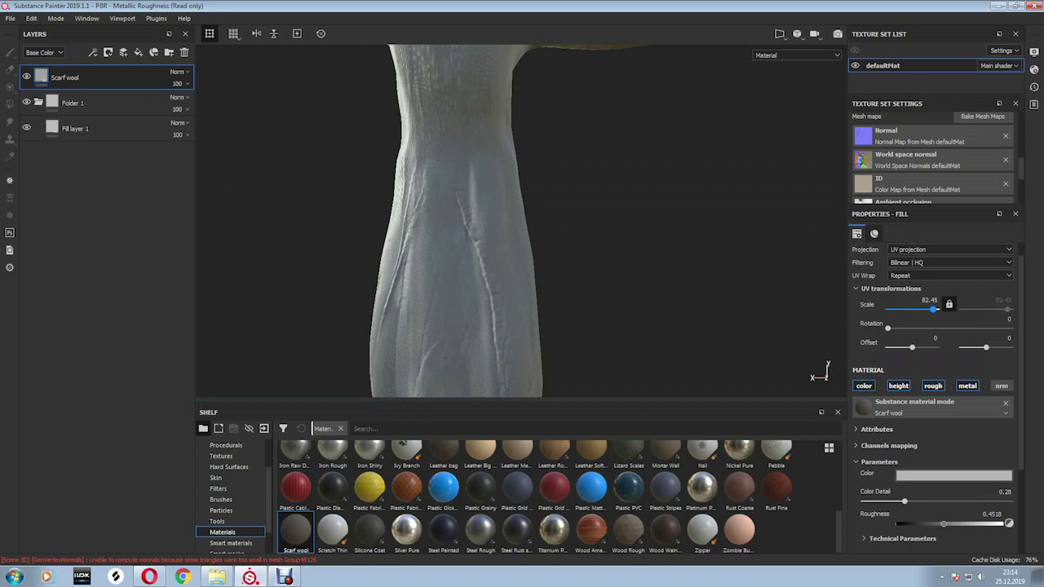
scroll(522, 220, down, 3)
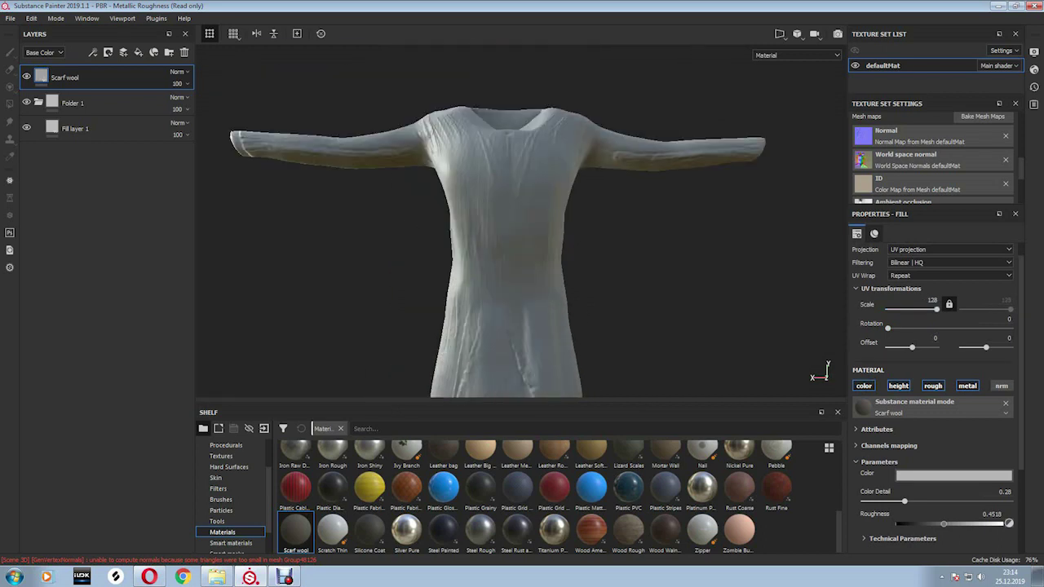
alt+drag(489, 245, 571, 310)
alt+drag(521, 245, 571, 204)
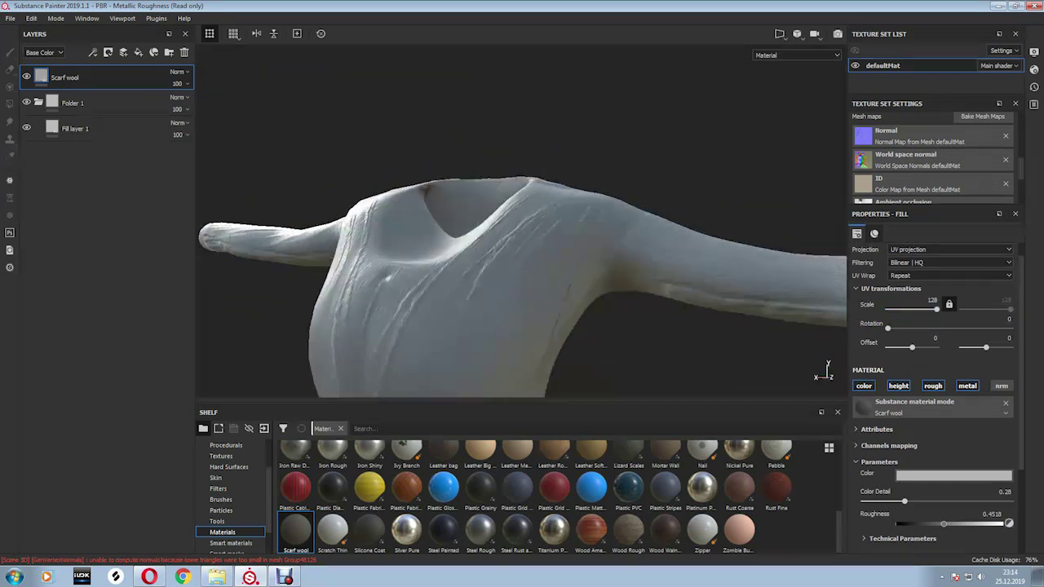
scroll(522, 220, up, 3)
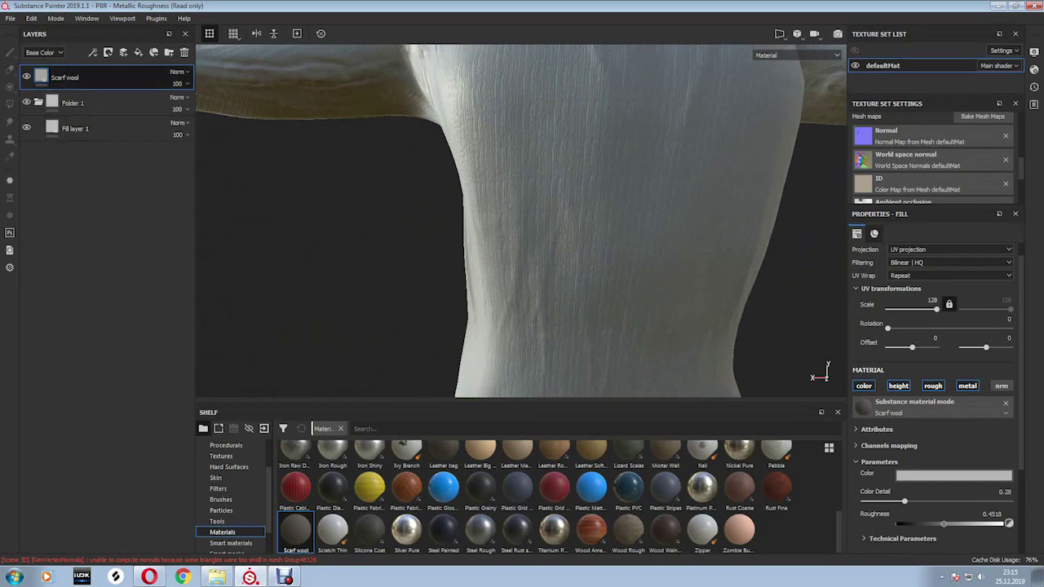
click(138, 52)
Set the paint colour to light grey and enlarge the brush to 17.02.
click(932, 418)
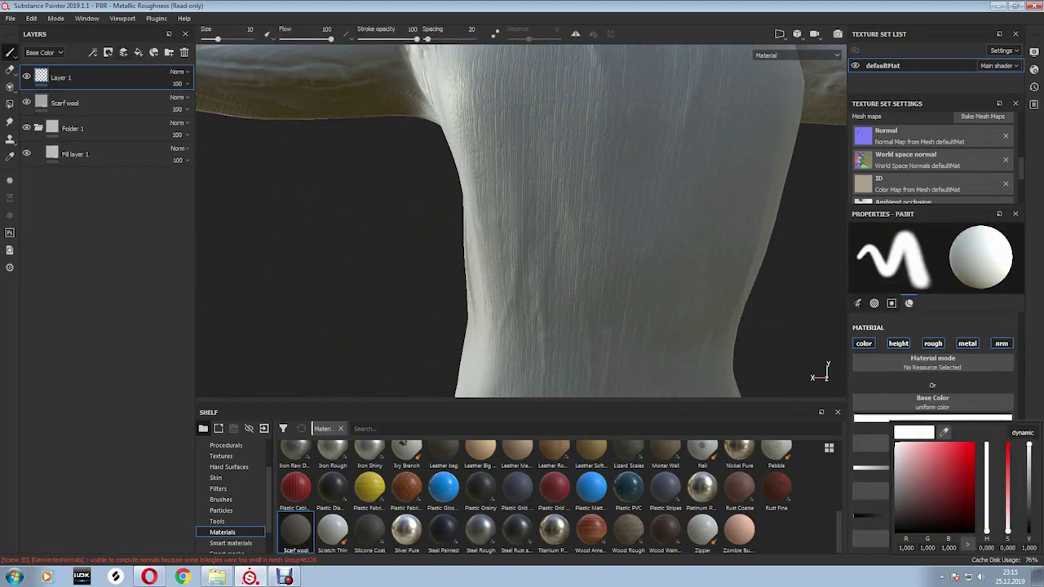
click(929, 440)
click(596, 212)
scroll(629, 228, up, 2)
alt+drag(582, 258, 508, 186)
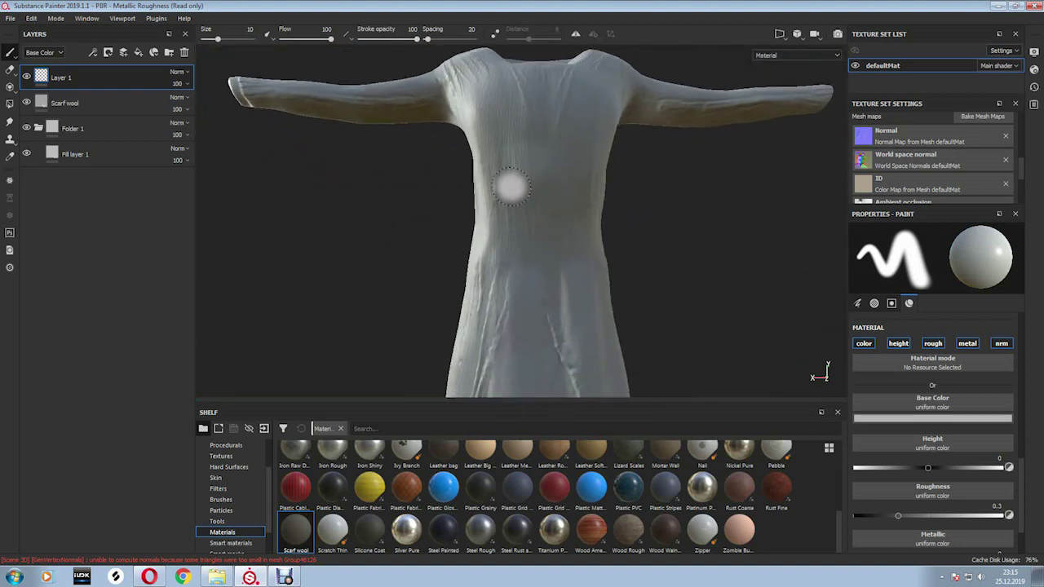
right_click(514, 187)
drag(576, 244, 590, 245)
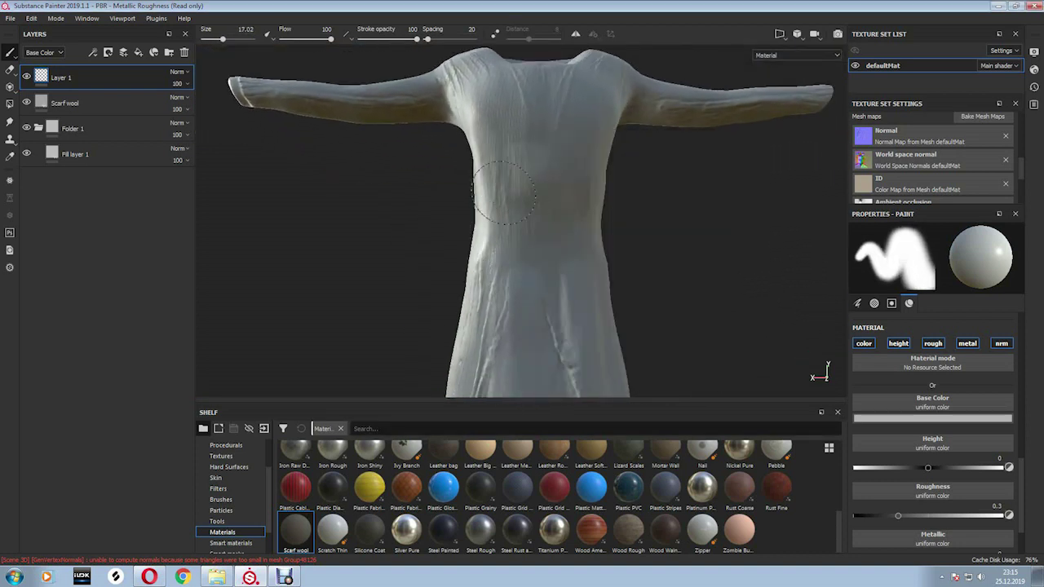
Paint soft light shading over the chest, shoulders and lower dress folds.
alt+drag(559, 133, 571, 126)
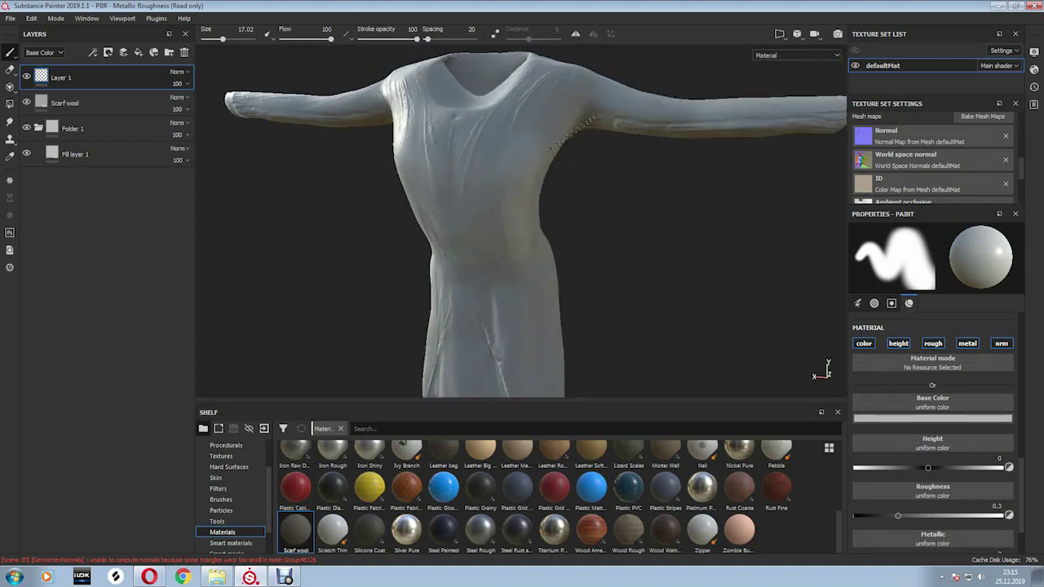
drag(563, 79, 285, 106)
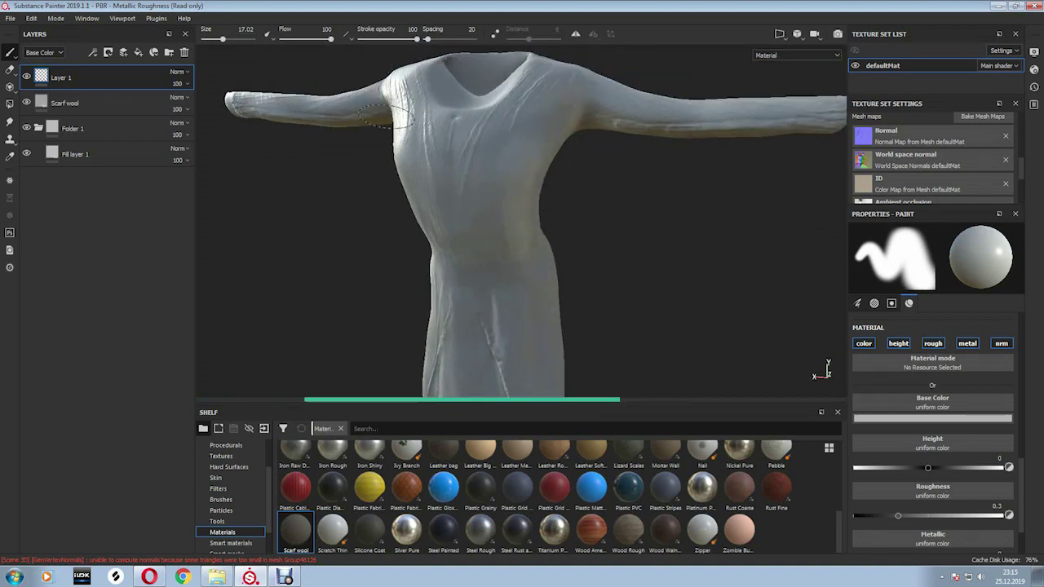
scroll(497, 269, up, 3)
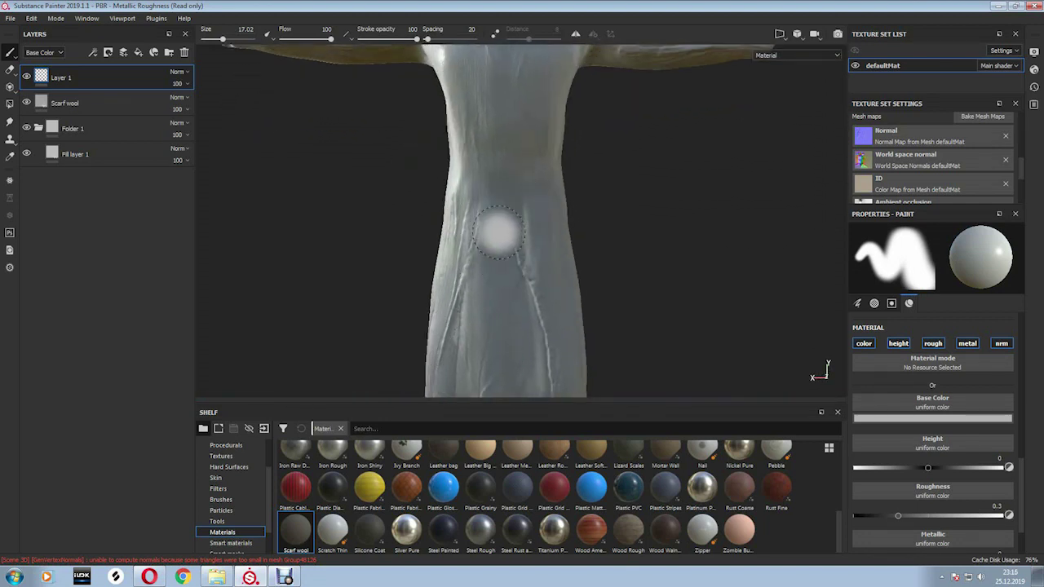
alt+drag(547, 147, 524, 163)
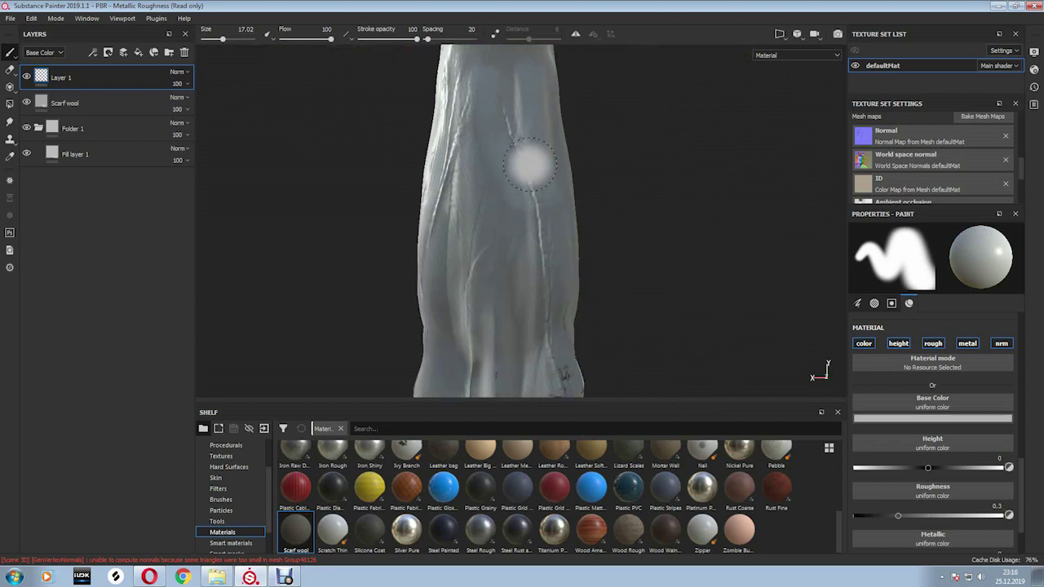
mouse_move(487, 202)
alt+mouse_down()
mouse_move(451, 119)
mouse_move(555, 275)
alt+mouse_up()
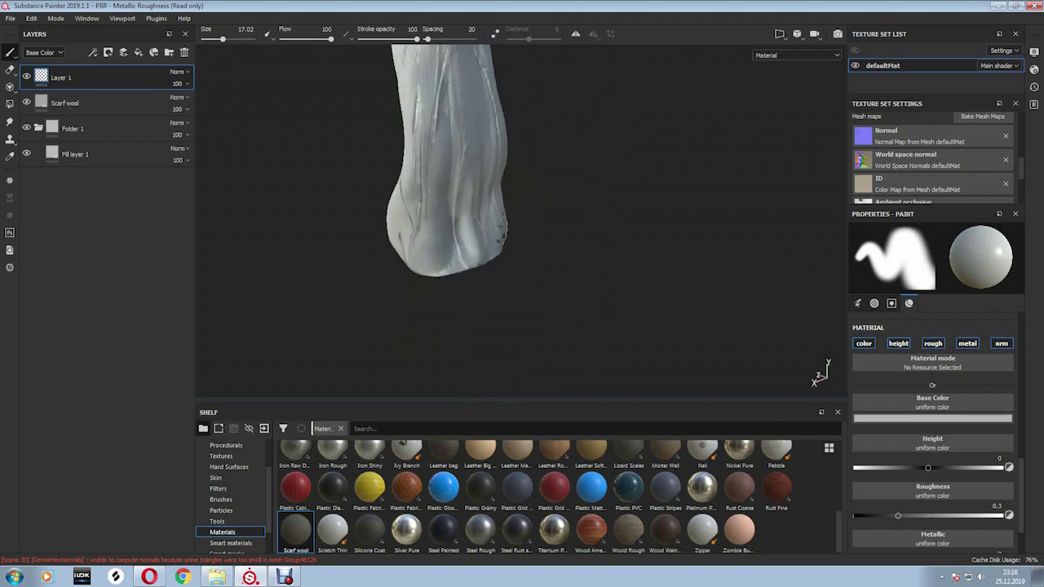
mouse_move(526, 334)
alt+mouse_down()
mouse_move(466, 175)
mouse_move(469, 196)
alt+mouse_up()
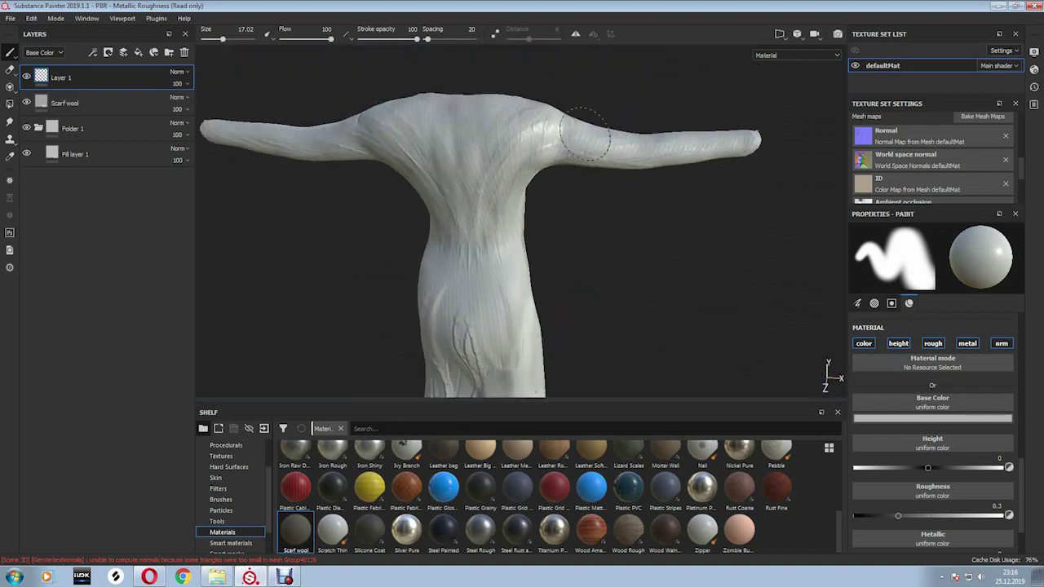
mouse_move(399, 155)
alt+mouse_down()
mouse_move(481, 157)
mouse_move(431, 275)
mouse_move(594, 228)
alt+mouse_up()
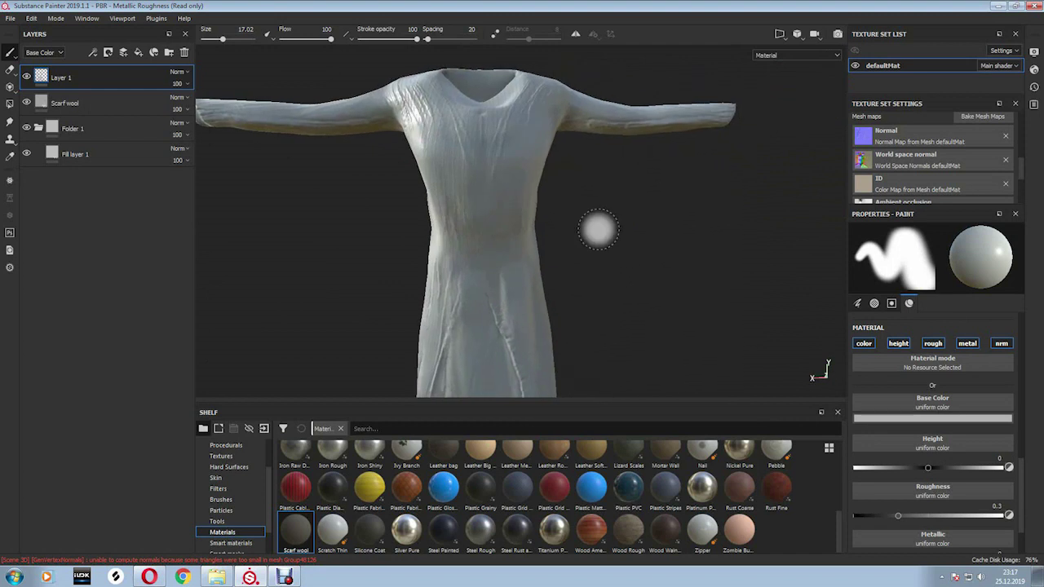
Switch the paint colour to a darker grey of 0.391 RGB.
click(932, 418)
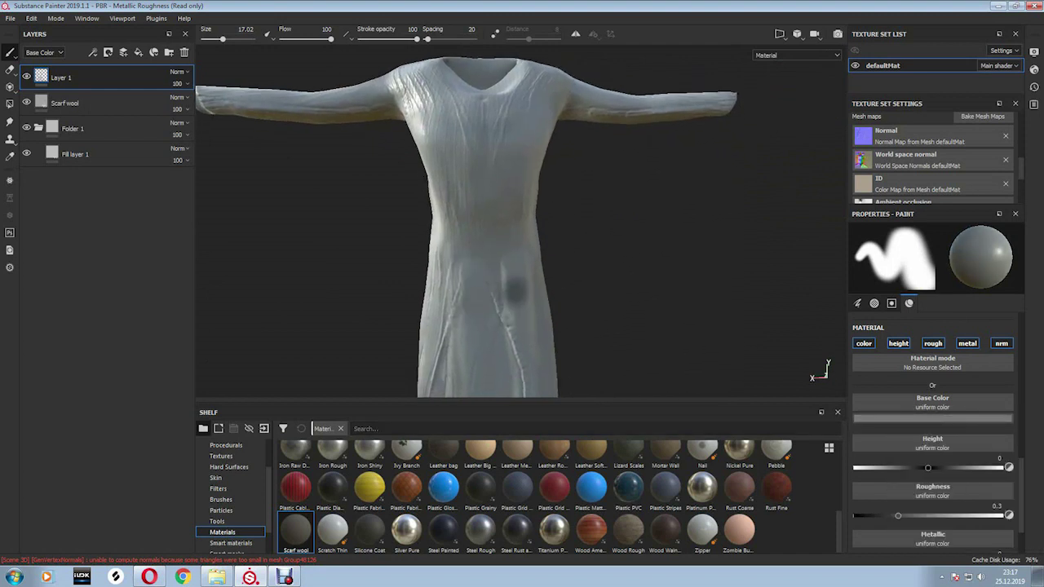
alt+middle_drag(509, 314, 517, 273)
click(932, 418)
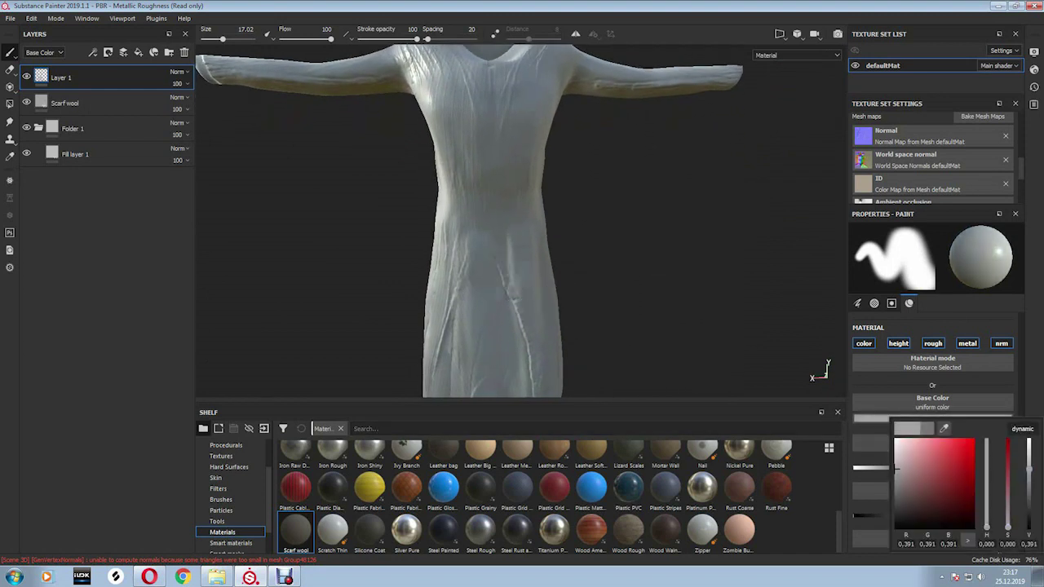
Shrink the Paint brush on Layer 1 from 1.46 to 0.41 and check the paint colour.
right_click(500, 296)
scroll(478, 226, down, 3)
scroll(478, 226, up, 10)
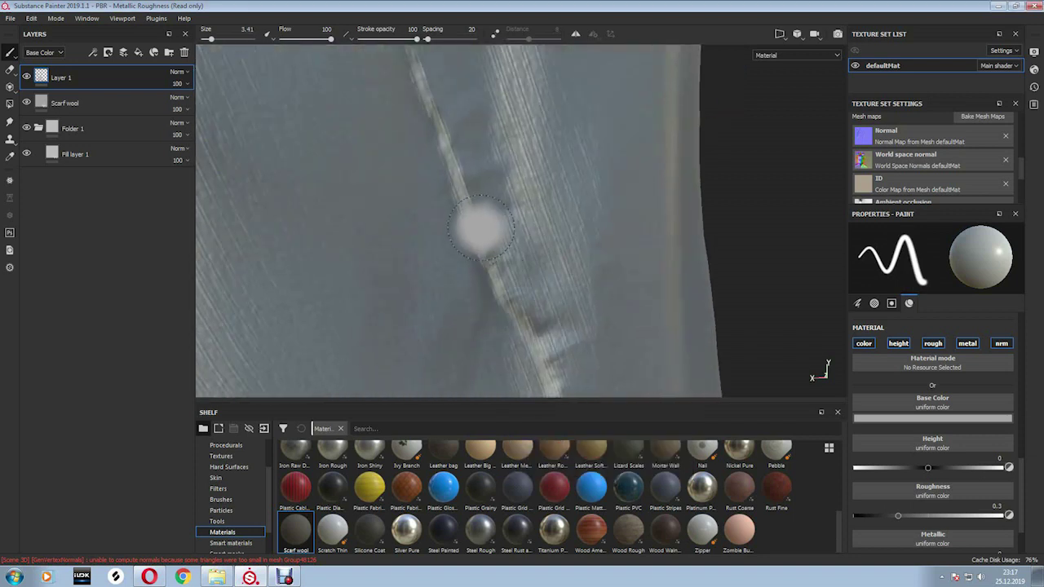
right_click(483, 225)
mouse_move(526, 269)
mouse_down()
mouse_move(512, 269)
mouse_move(493, 244)
mouse_up()
right_click(473, 199)
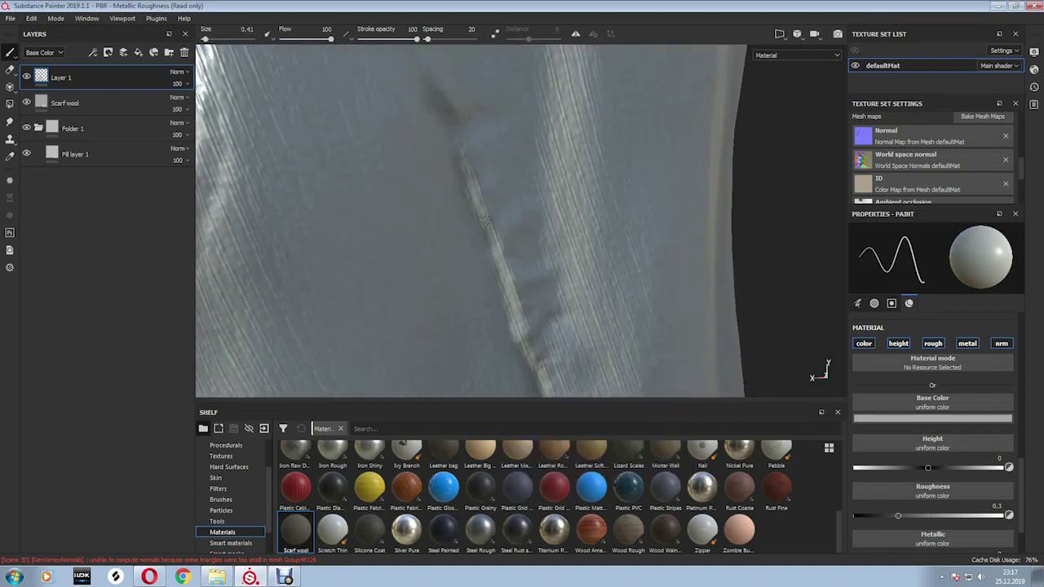
right_click(482, 216)
click(932, 418)
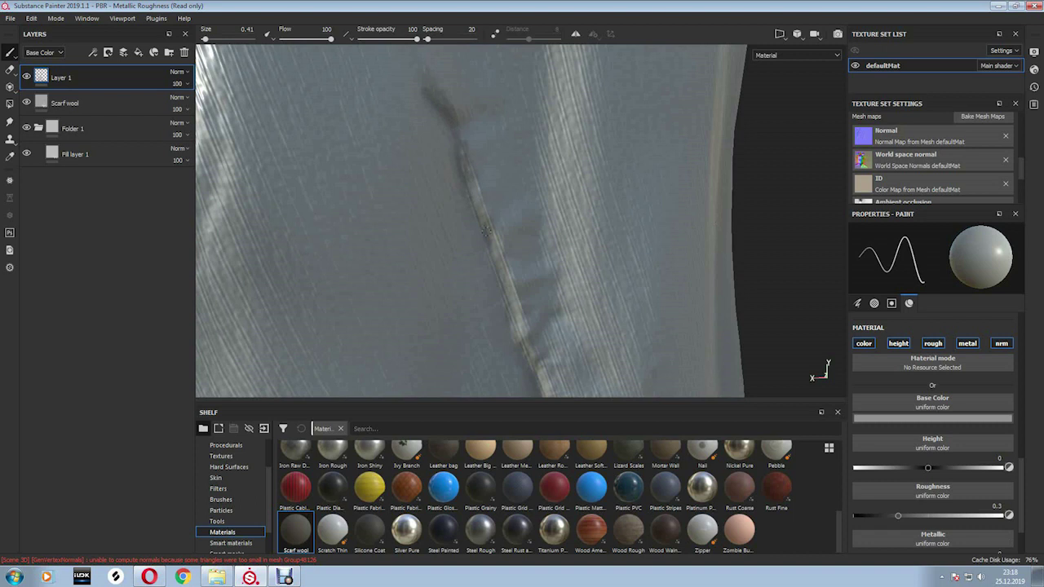
Enlarge the brush to 1.06 and paint dark strokes along the dress crease.
alt+drag(482, 216, 456, 166)
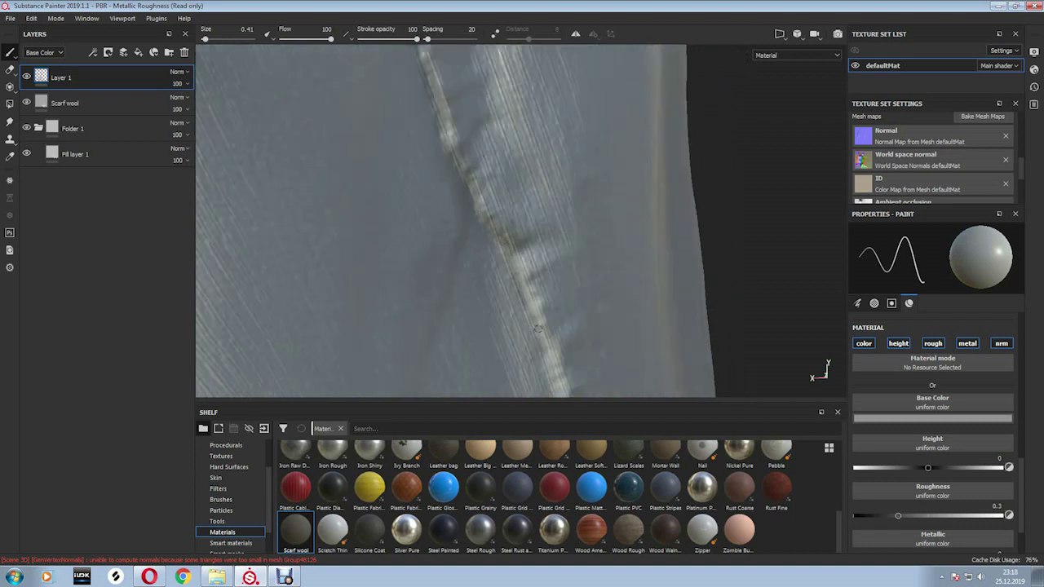
scroll(487, 236, down, 5)
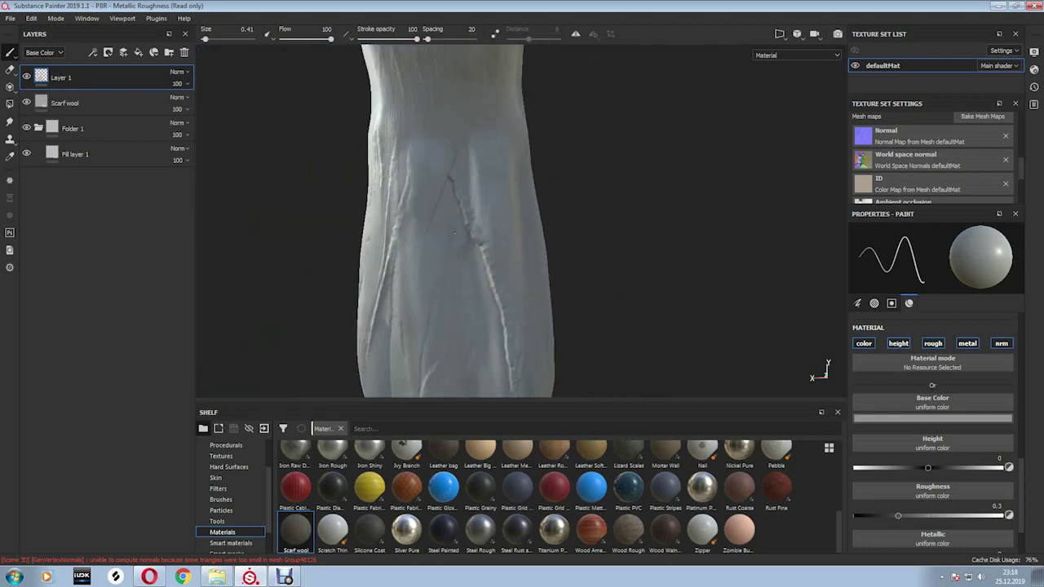
scroll(483, 222, up, 2)
scroll(465, 187, up, 2)
scroll(444, 148, up, 2)
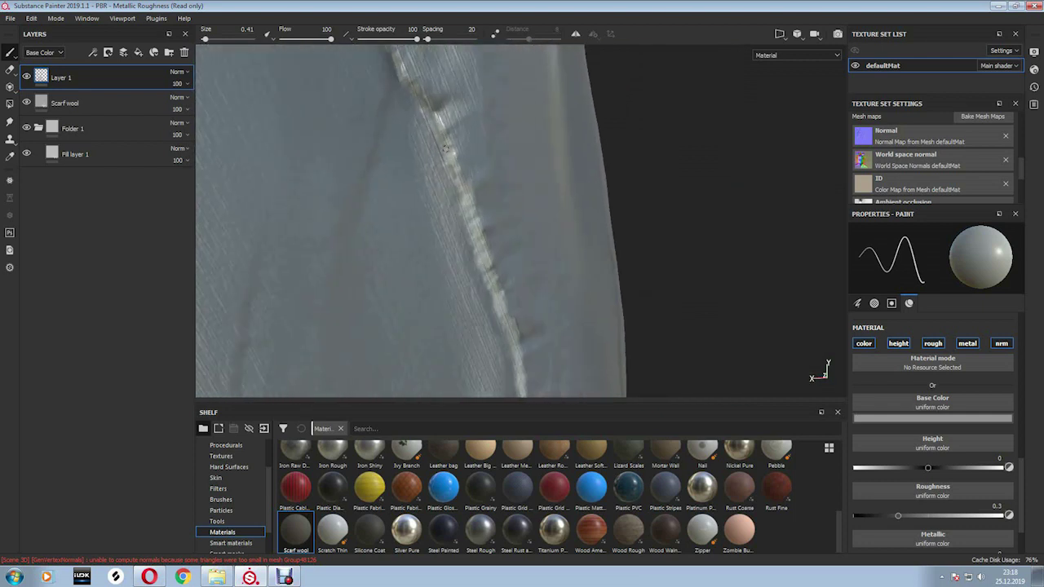
scroll(457, 180, up, 1)
scroll(436, 106, up, 1)
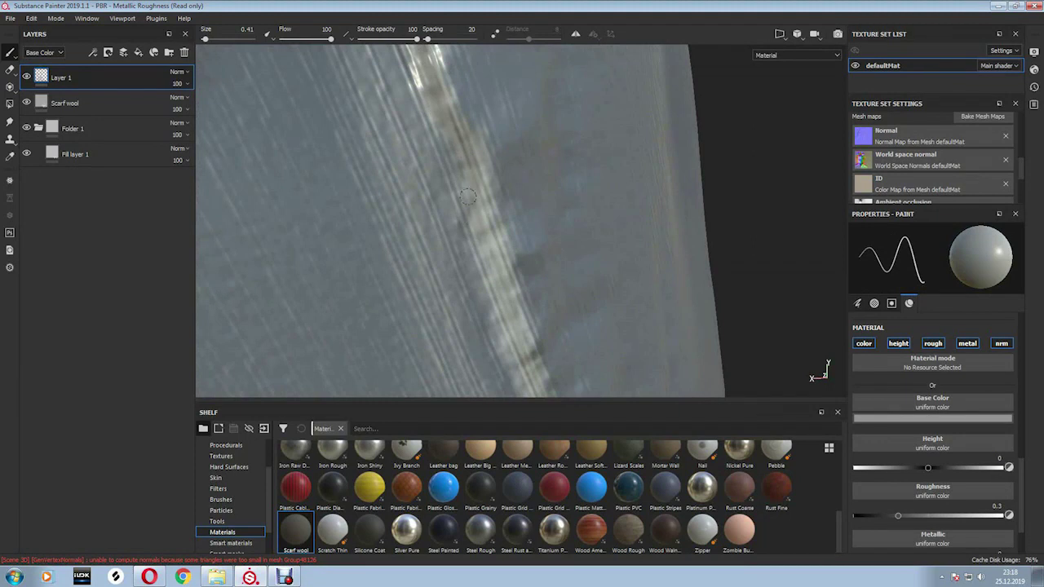
right_drag(466, 196, 482, 257)
alt+drag(467, 197, 495, 298)
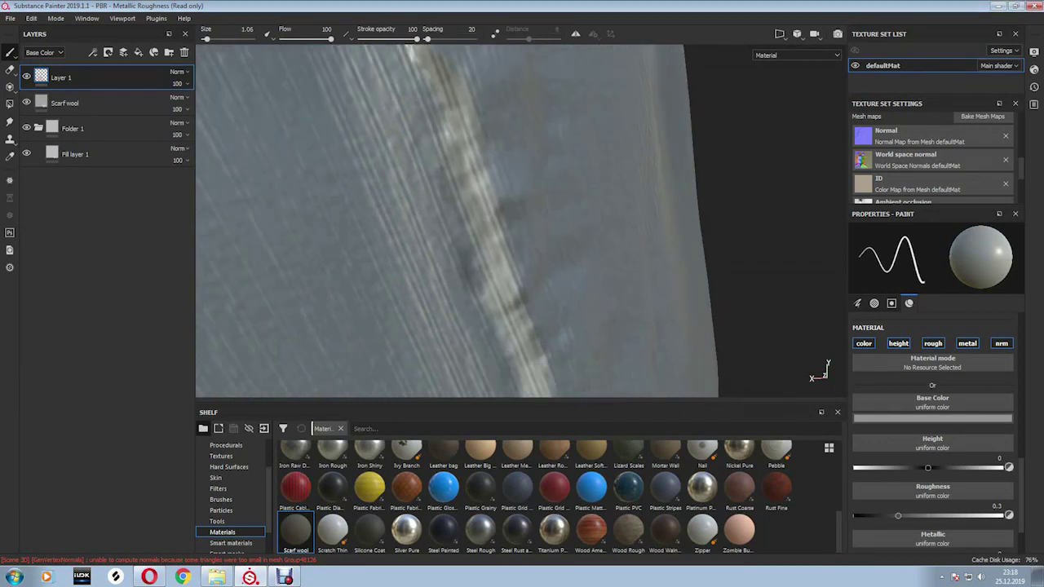
mouse_move(481, 251)
alt+mouse_down()
mouse_move(449, 220)
mouse_move(438, 180)
alt+mouse_up()
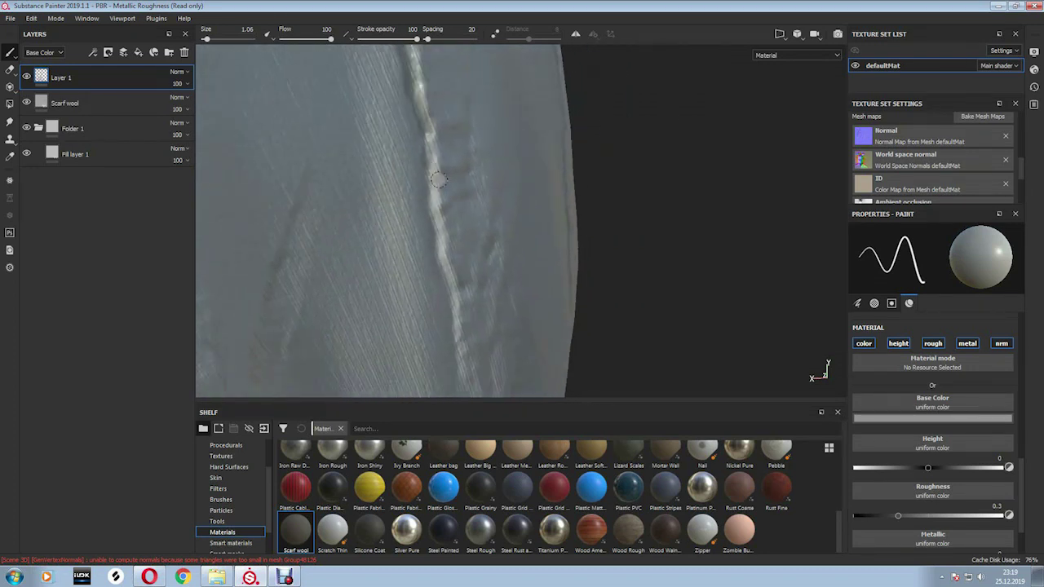
alt+drag(454, 314, 455, 133)
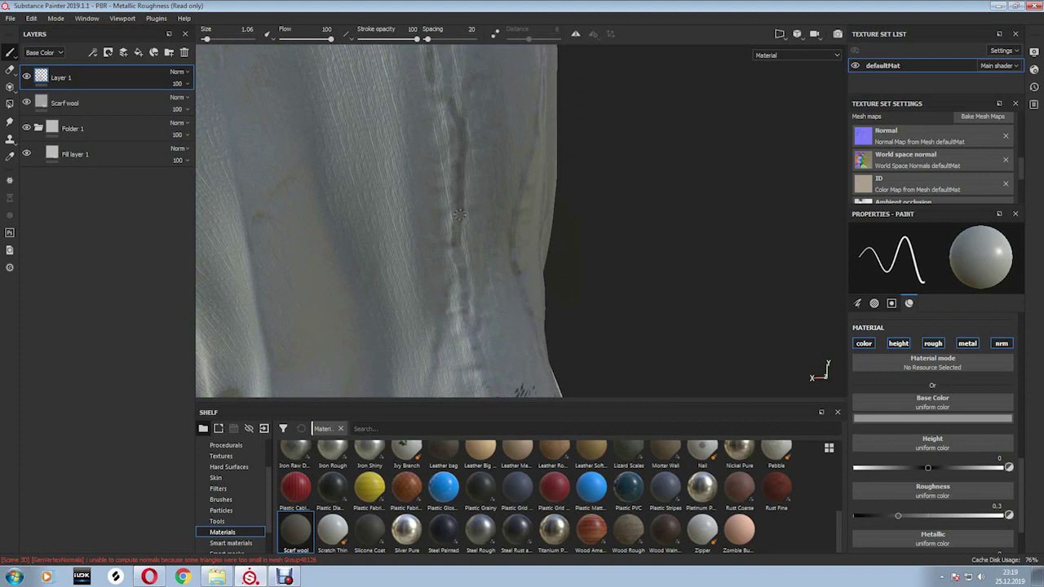
alt+drag(476, 353, 522, 310)
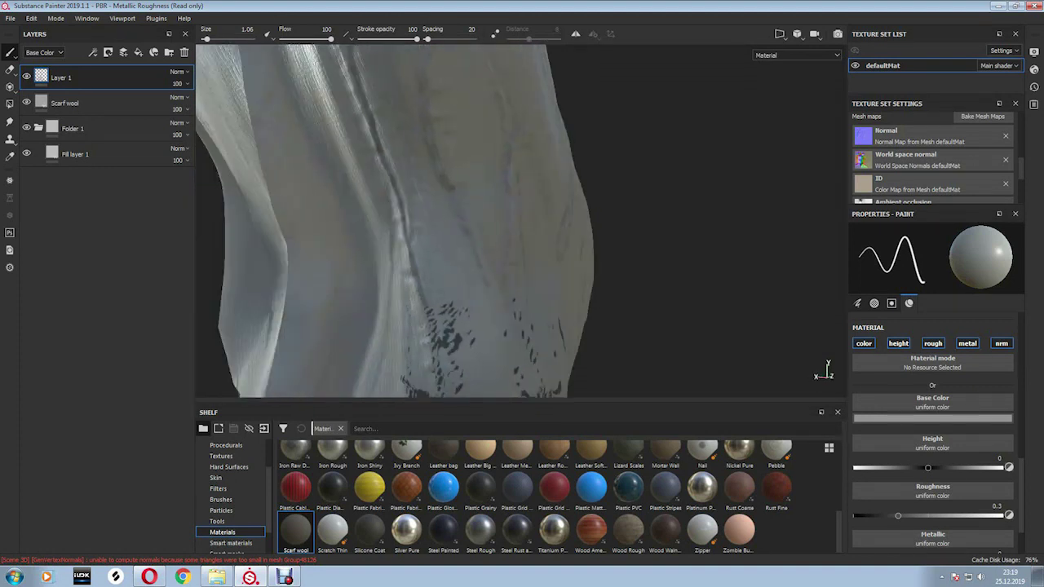
click(932, 418)
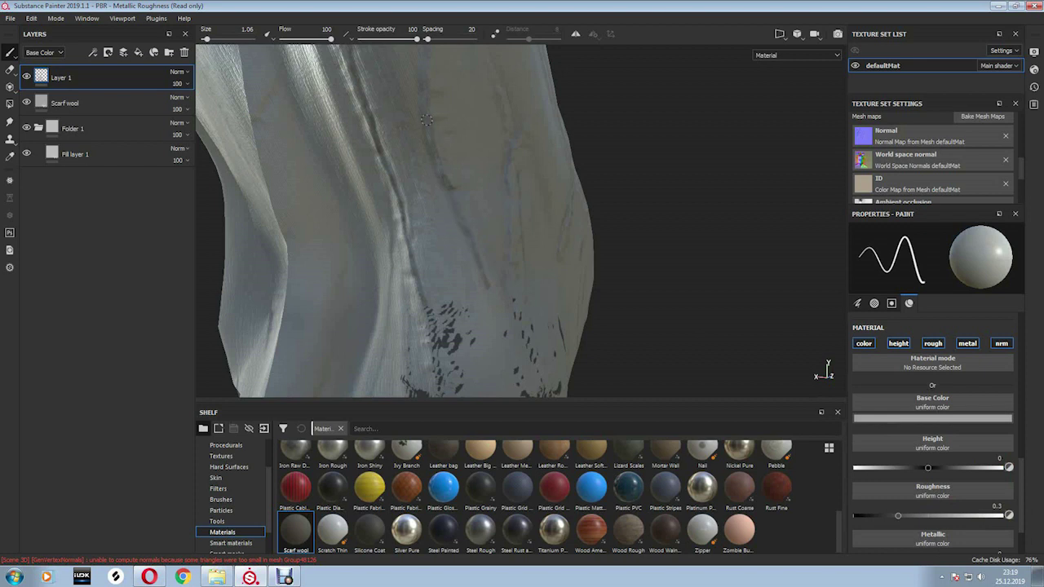
Paint dark grey strokes along the dress folds from several angles, including the back folds.
alt+drag(493, 195, 429, 216)
alt+drag(439, 129, 421, 207)
scroll(428, 157, up, 3)
mouse_move(401, 144)
alt+mouse_down()
mouse_move(419, 252)
mouse_move(406, 174)
mouse_move(447, 192)
mouse_move(408, 227)
alt+mouse_up()
scroll(405, 186, down, 3)
scroll(448, 192, up, 2)
alt+drag(435, 126, 420, 114)
alt+drag(391, 178, 410, 164)
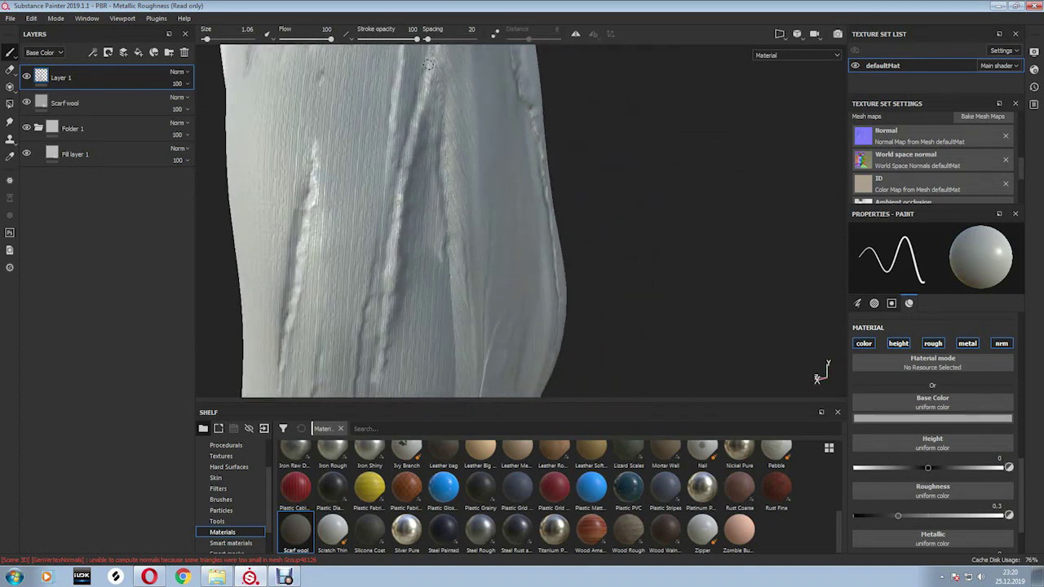
mouse_move(341, 299)
alt+mouse_down()
mouse_move(417, 246)
mouse_move(535, 300)
mouse_move(447, 254)
alt+mouse_up()
scroll(535, 300, down, 5)
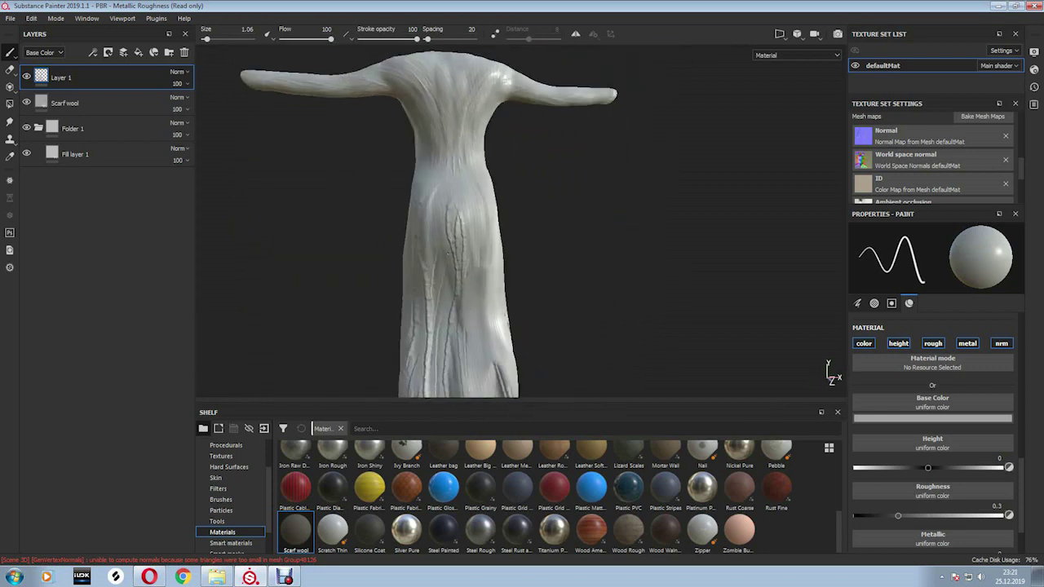
scroll(453, 245, up, 5)
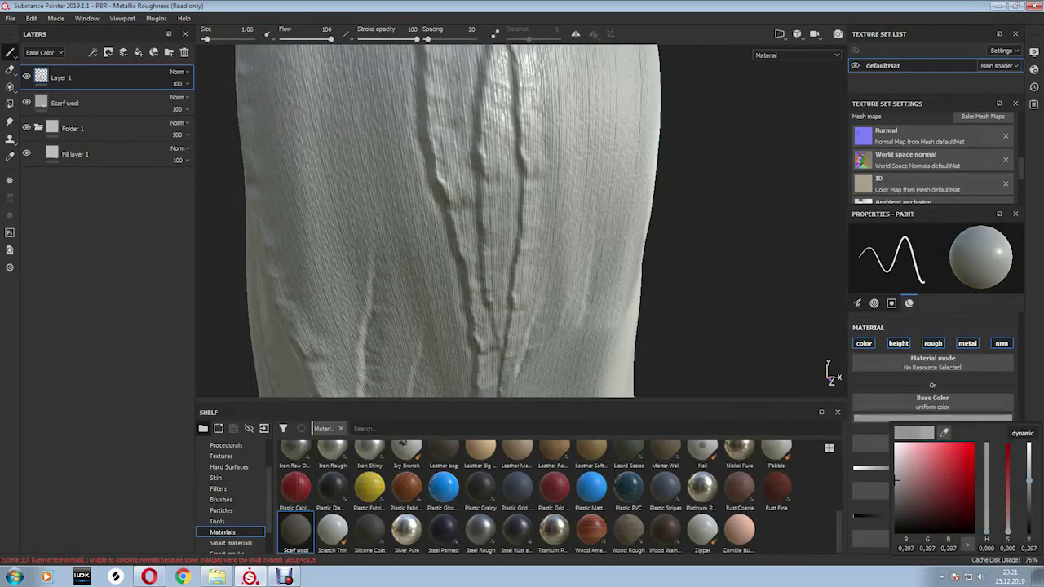
mouse_move(450, 204)
alt+mouse_down()
mouse_move(432, 146)
mouse_move(461, 208)
alt+mouse_up()
alt+drag(457, 89, 514, 170)
Shrink the brush to 0.36 for finer strokes.
mouse_move(507, 228)
alt+mouse_down()
mouse_move(489, 195)
mouse_move(496, 168)
alt+mouse_up()
right_click(496, 168)
scroll(494, 256, up, 5)
scroll(494, 255, down, 3)
scroll(494, 255, down, 5)
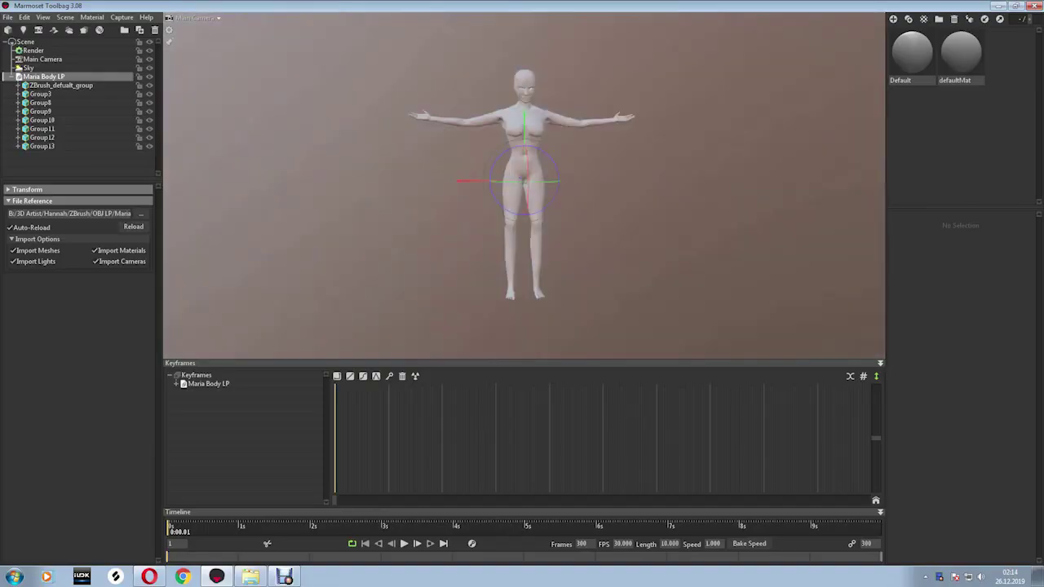
Import the Maria dress, dress neck part and dress strings OBJ models.
scroll(523, 186, up, 3)
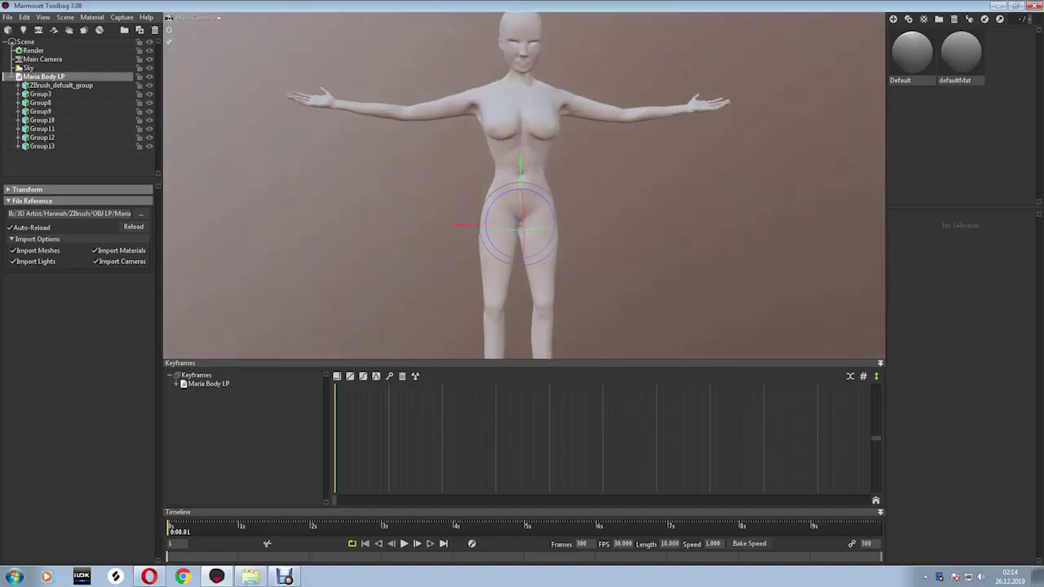
scroll(523, 185, up, 2)
scroll(521, 212, down, 2)
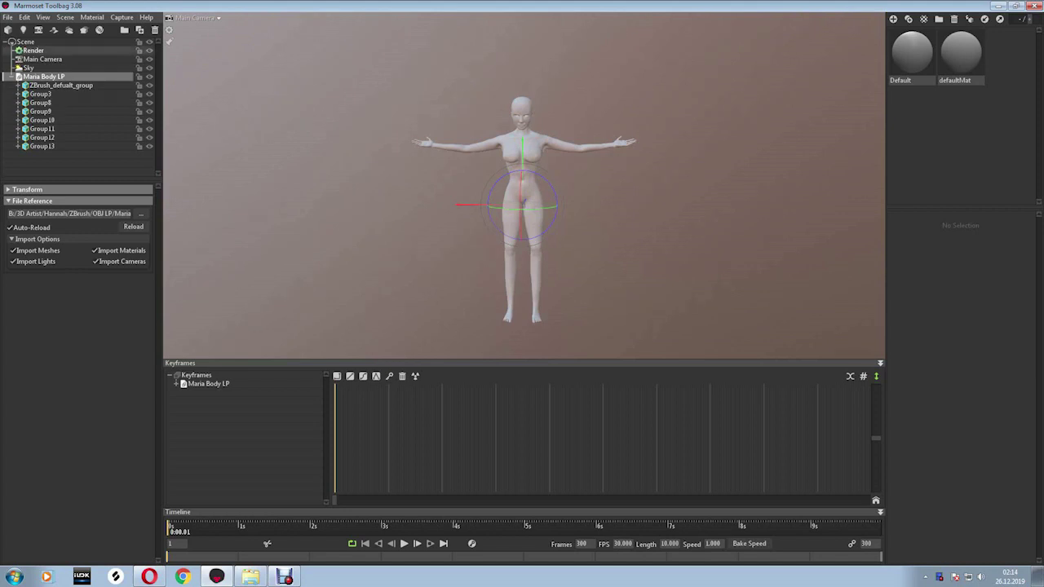
key(ctrl+i)
key(Return)
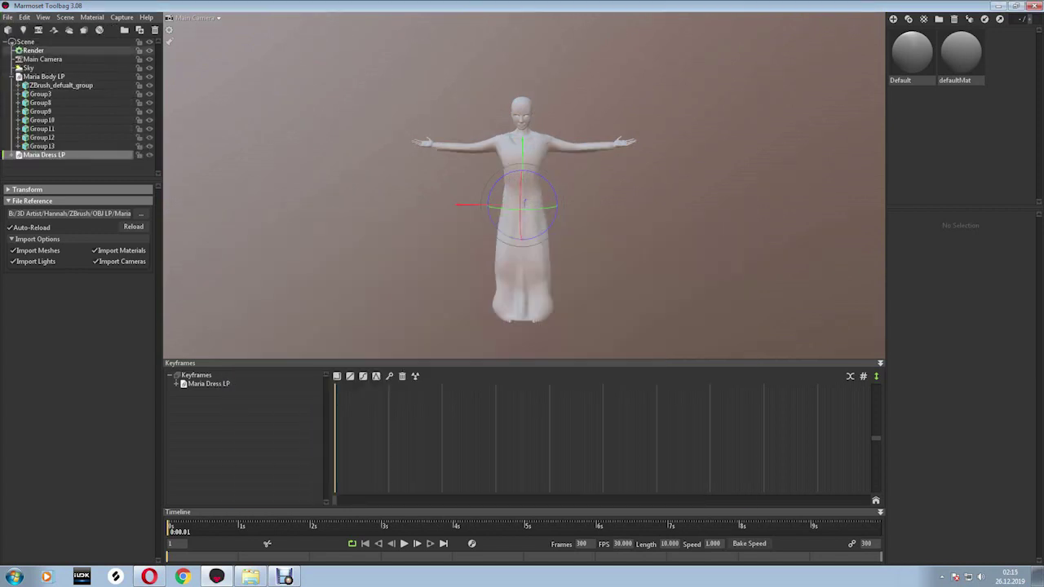
click(7, 16)
click(31, 95)
double_click(362, 242)
click(6, 16)
click(31, 94)
double_click(359, 330)
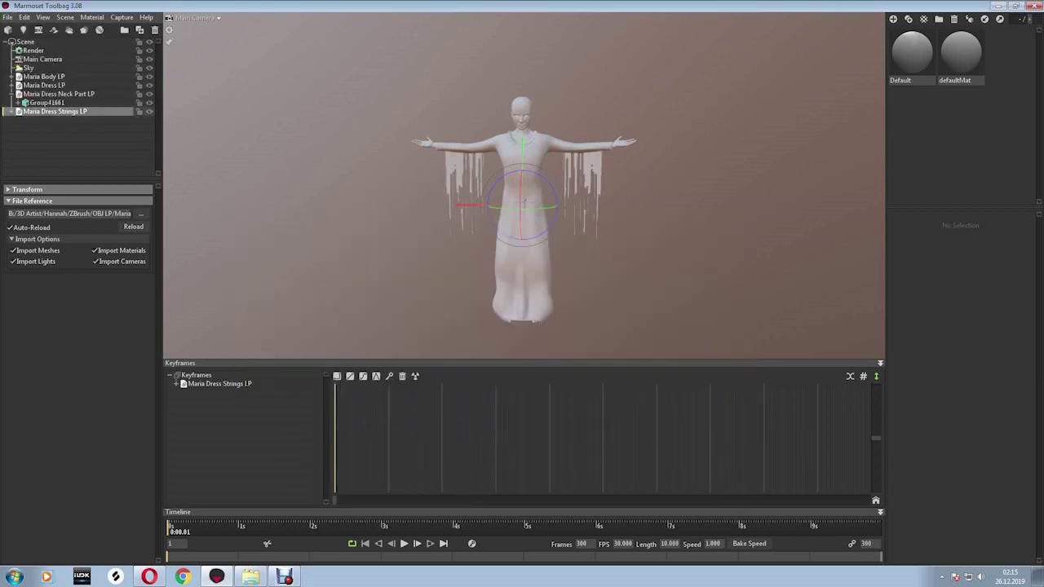
Import the dress belt, dreads, another costume piece and the Maria Dress Scarf LP model.
click(6, 16)
click(31, 95)
double_click(373, 333)
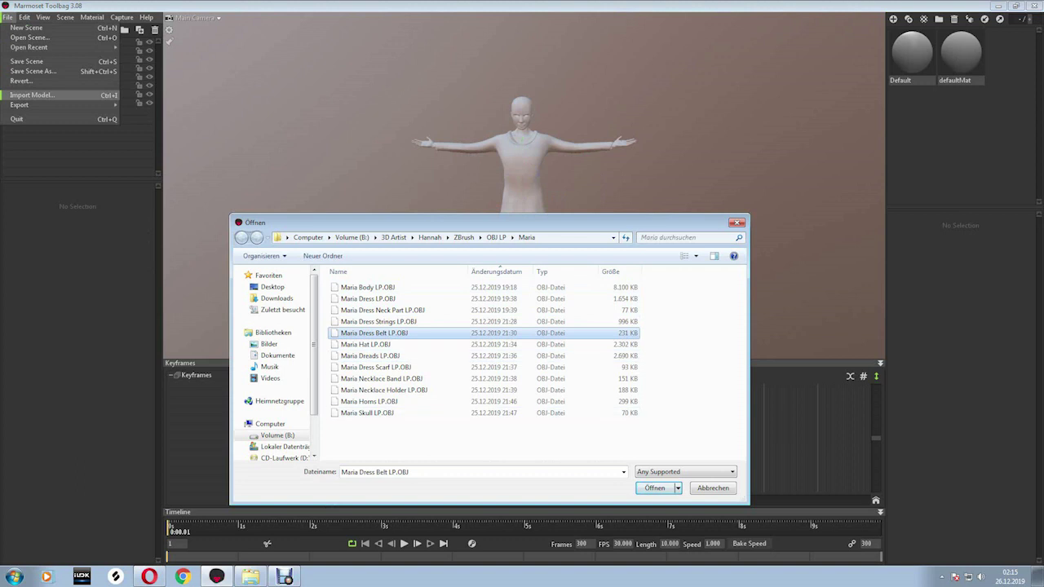
click(7, 16)
click(31, 94)
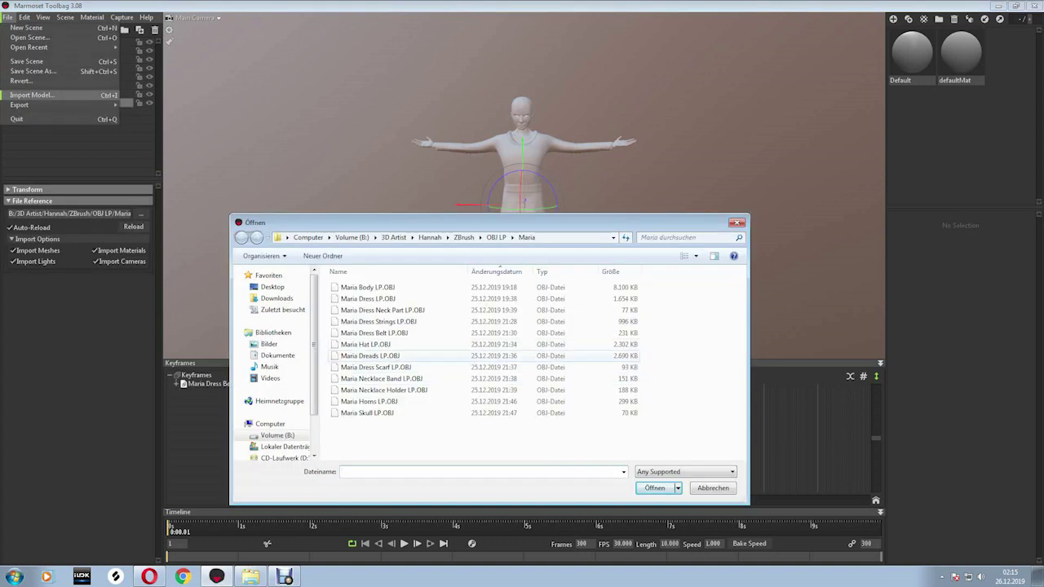
double_click(369, 356)
click(6, 16)
click(31, 95)
double_click(376, 367)
click(6, 17)
click(31, 94)
click(375, 366)
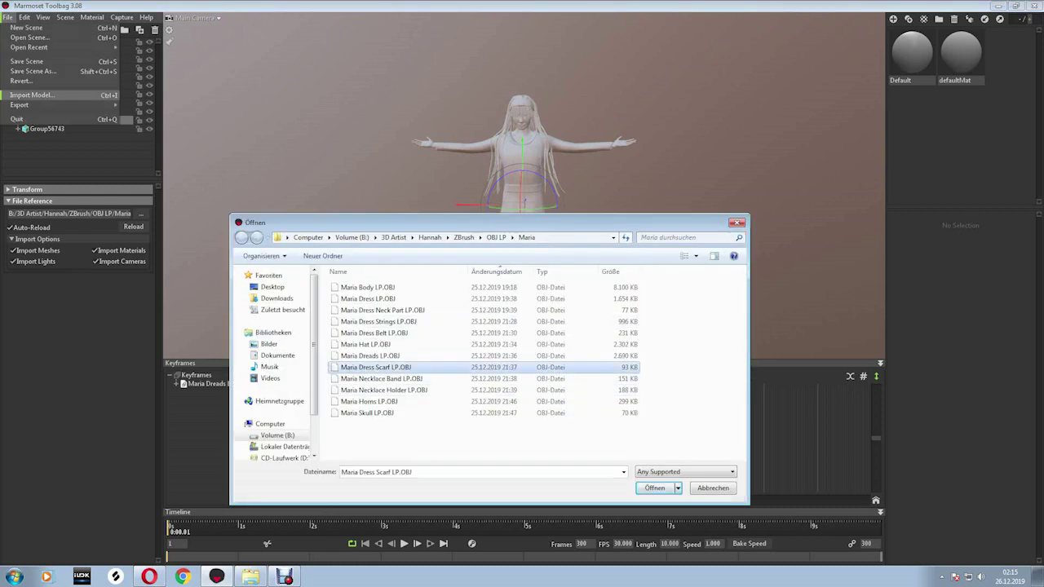
double_click(375, 367)
Import the Maria Necklace Band LP, necklace holder, horns and skull models.
click(7, 16)
click(31, 94)
click(375, 378)
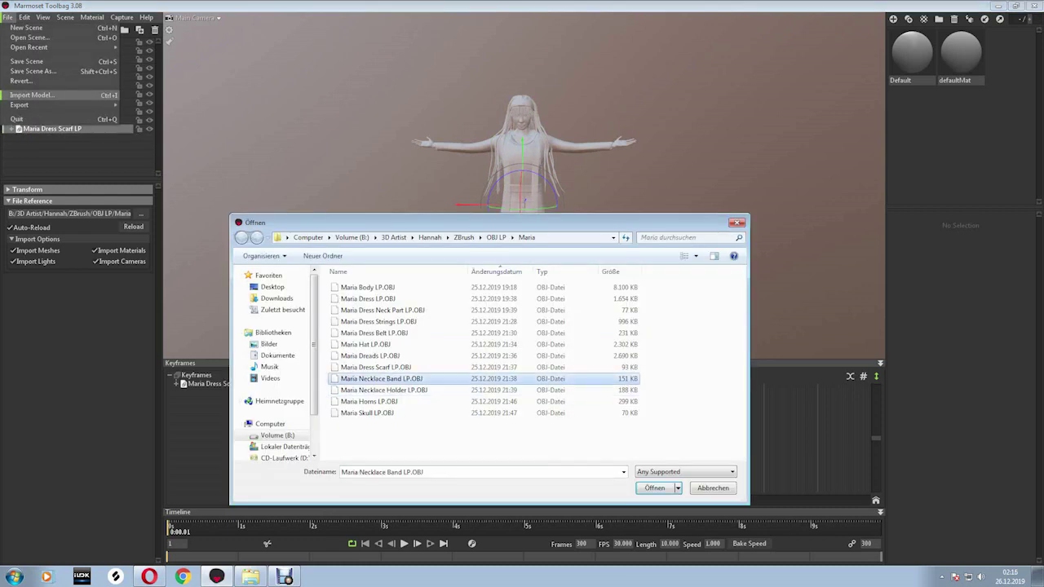
double_click(375, 378)
click(7, 17)
click(31, 94)
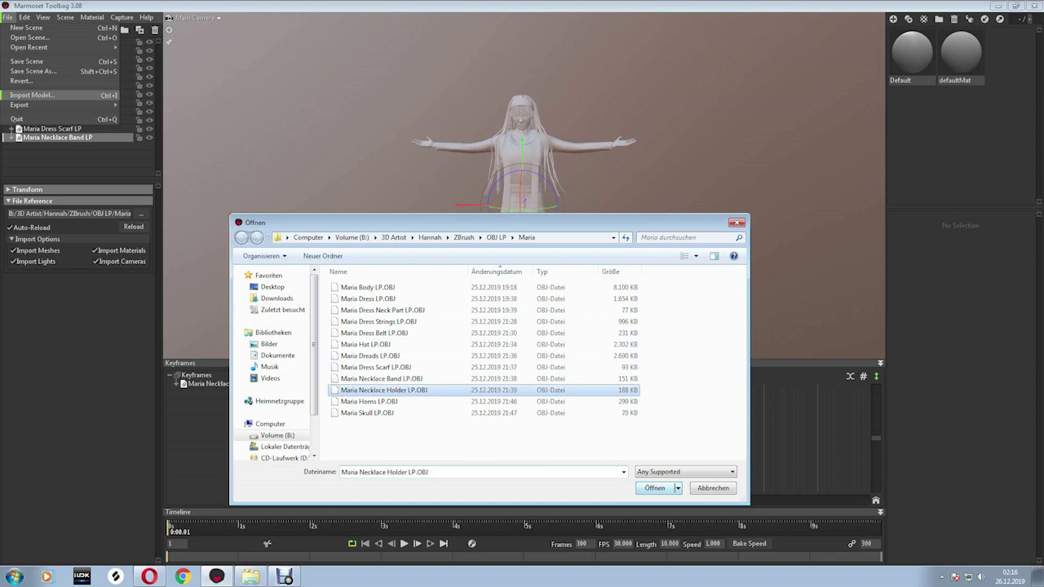
double_click(383, 389)
click(7, 17)
click(31, 94)
double_click(369, 401)
click(7, 16)
click(31, 95)
double_click(371, 413)
scroll(522, 204, up, 3)
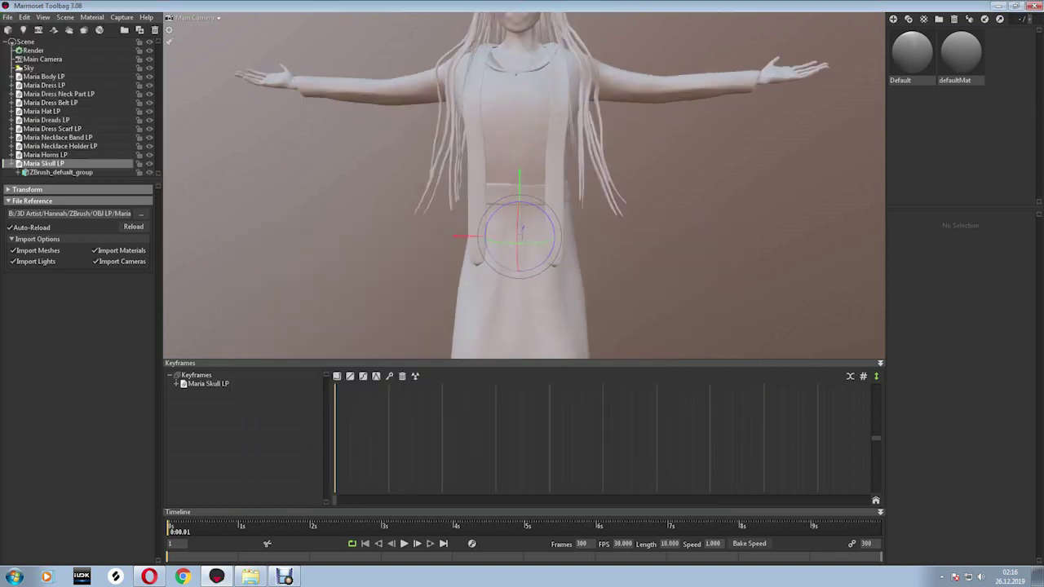
drag(522, 204, 571, 203)
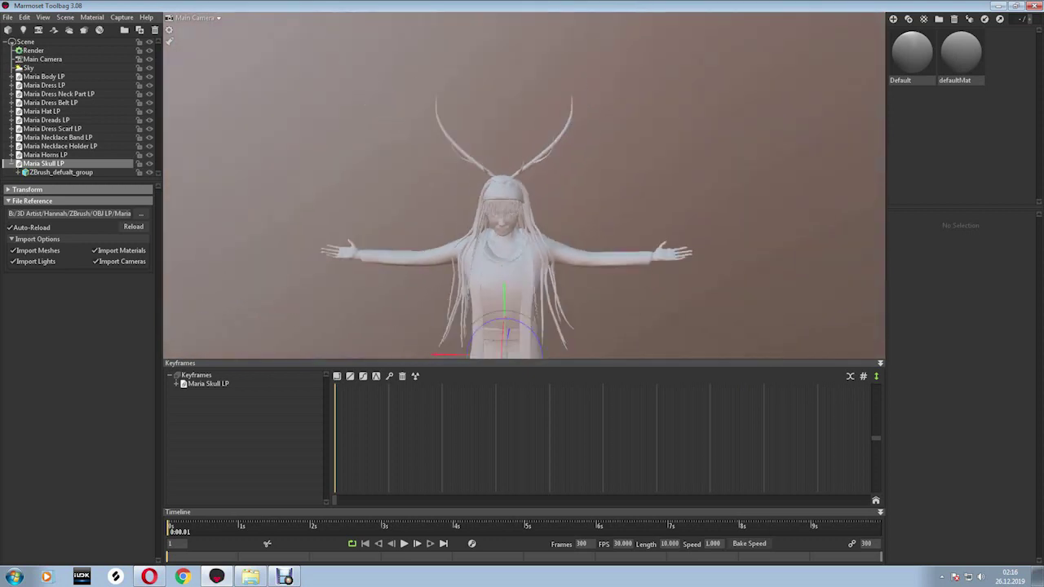
Replace the Sky lighting with a cloudy sky preset from the Sky Browser.
key(f)
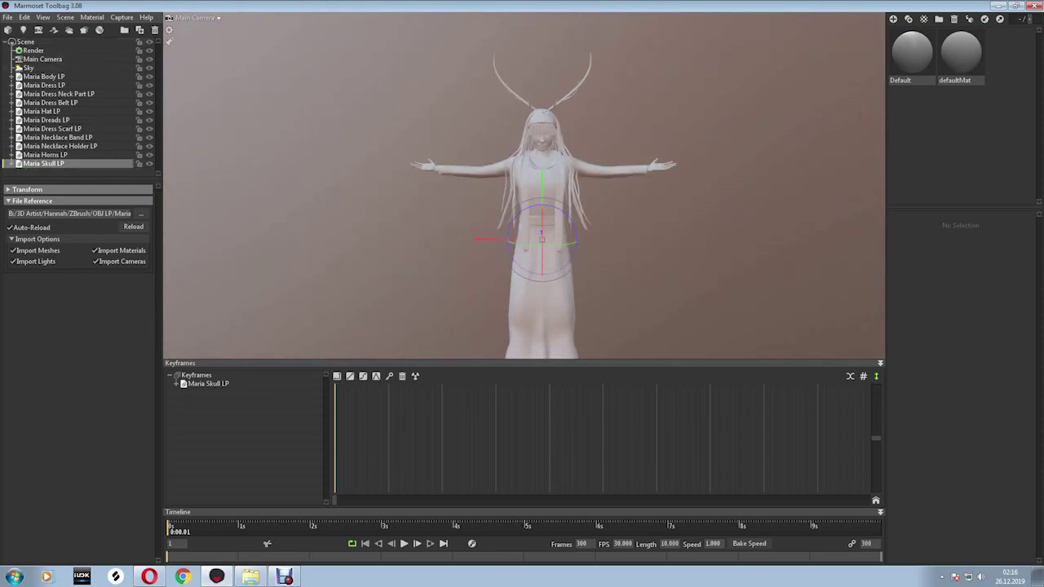
click(92, 17)
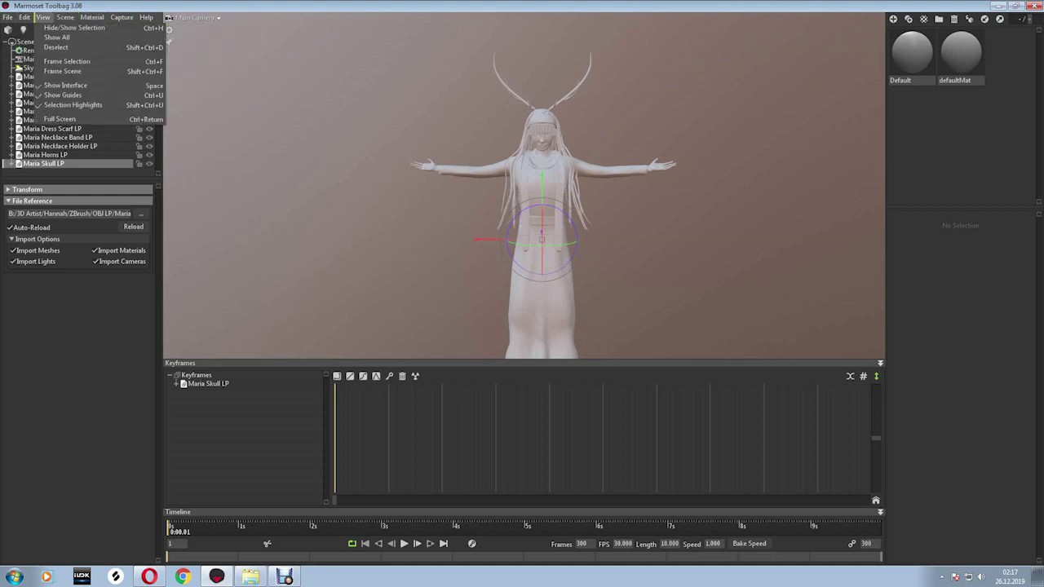
key(Escape)
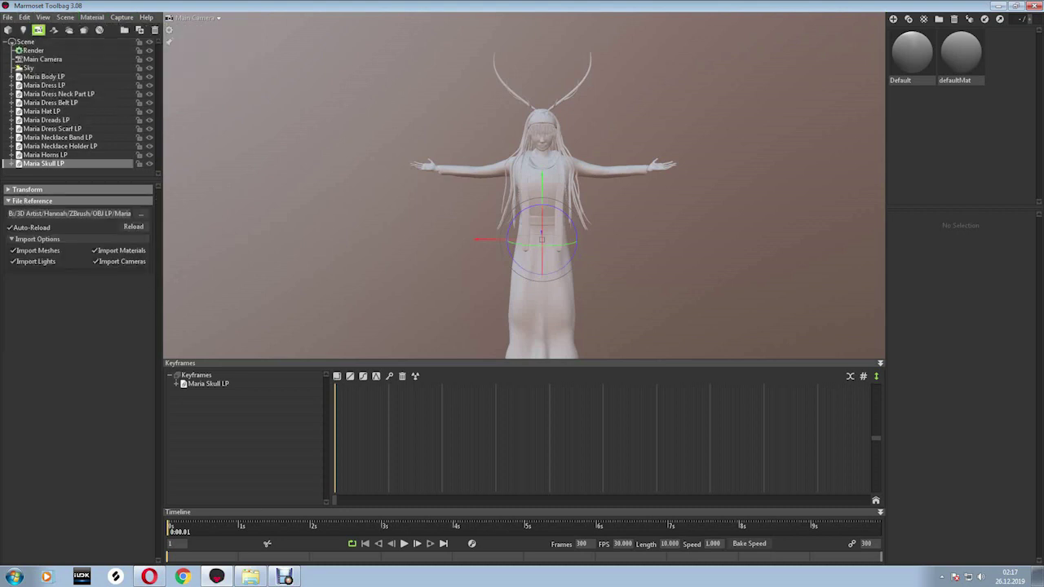
click(66, 17)
click(81, 81)
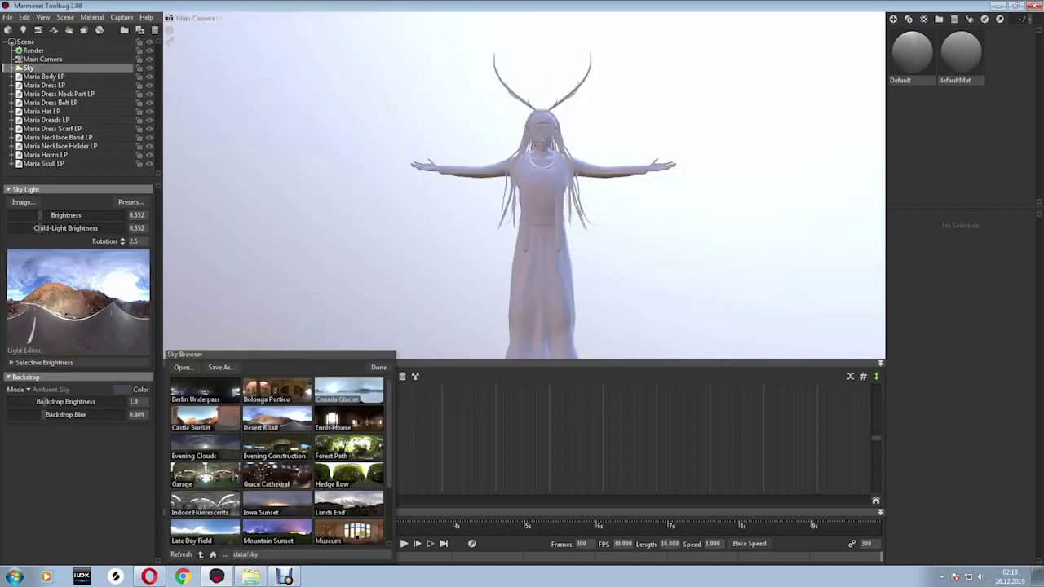
click(206, 447)
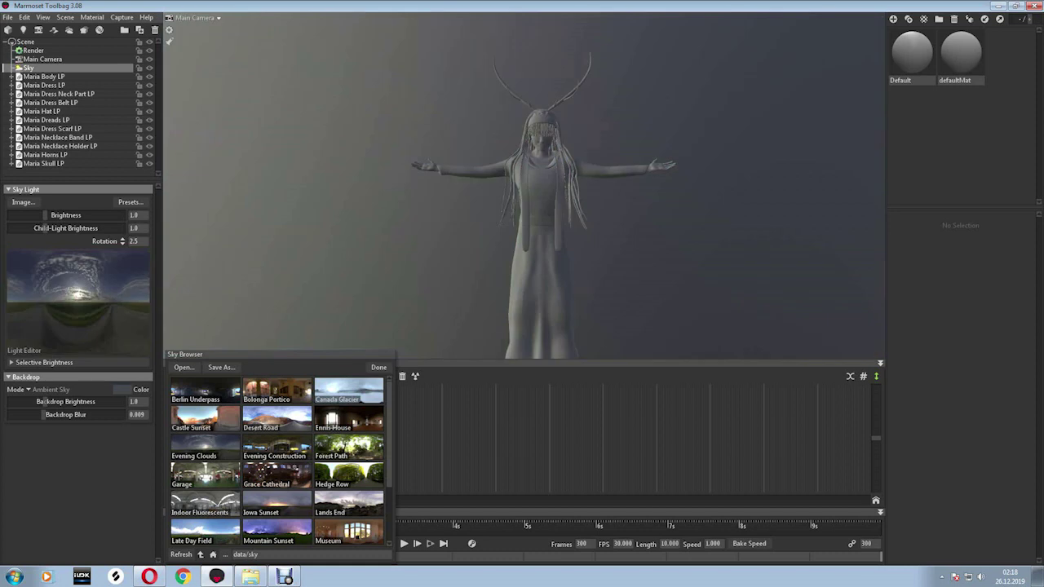
click(378, 367)
scroll(522, 187, up, 3)
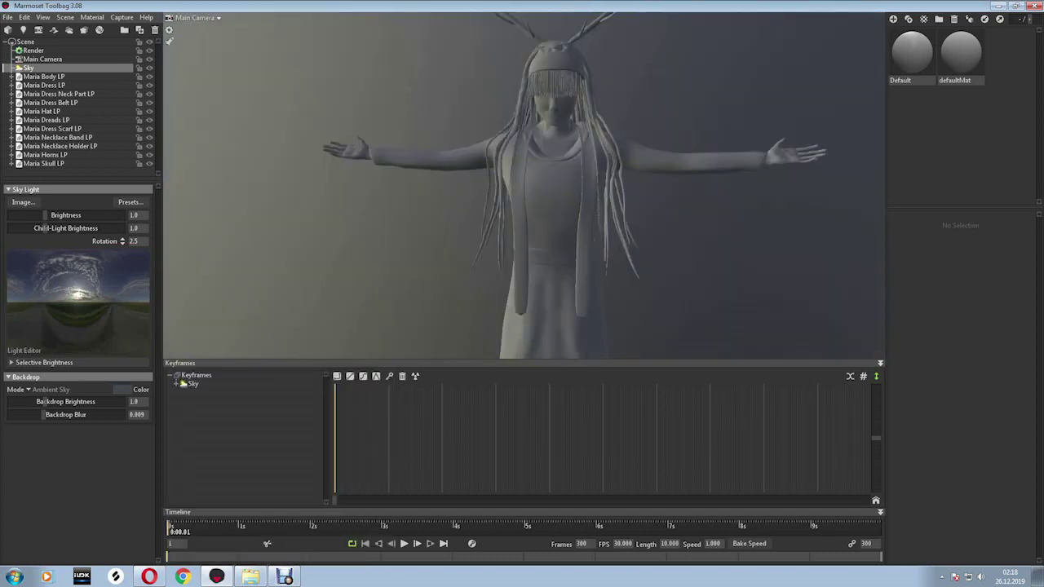
Assign the Default material to the body mesh and delete the unused extra material.
click(43, 75)
click(61, 85)
click(44, 76)
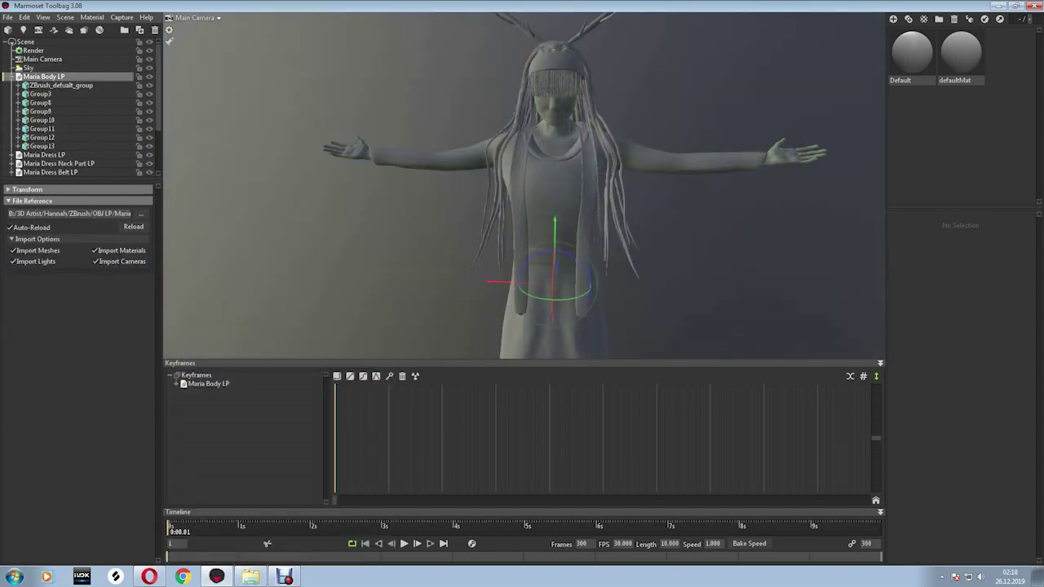
click(60, 85)
click(43, 76)
mouse_move(911, 53)
mouse_down()
mouse_move(430, 81)
mouse_move(555, 204)
mouse_up()
right_click(900, 79)
click(927, 79)
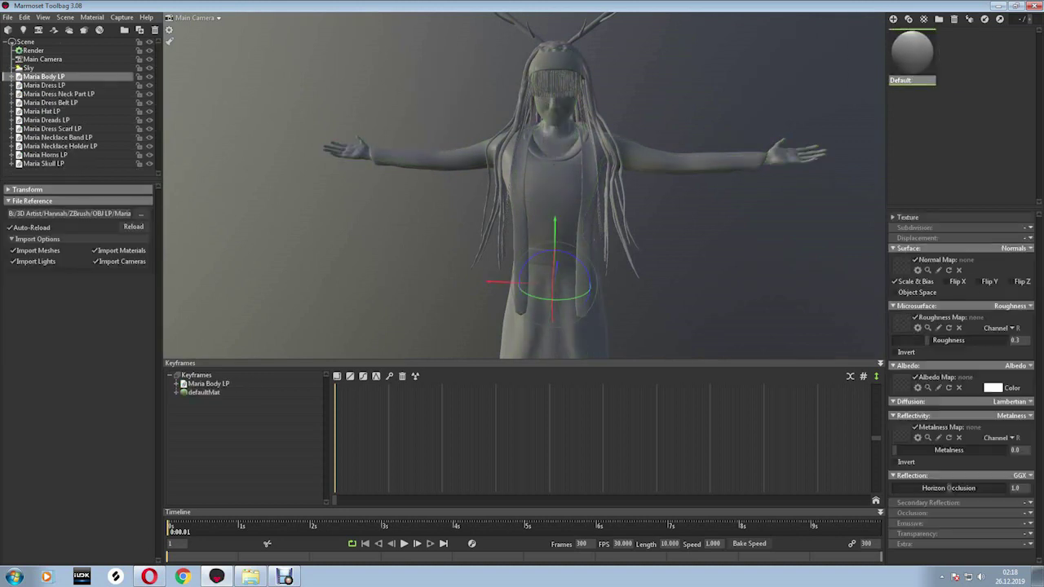
Load the body Normal texture from Substance Painter > Maria > Body Maps as the normal map.
click(903, 383)
click(436, 238)
click(407, 237)
double_click(363, 331)
double_click(348, 367)
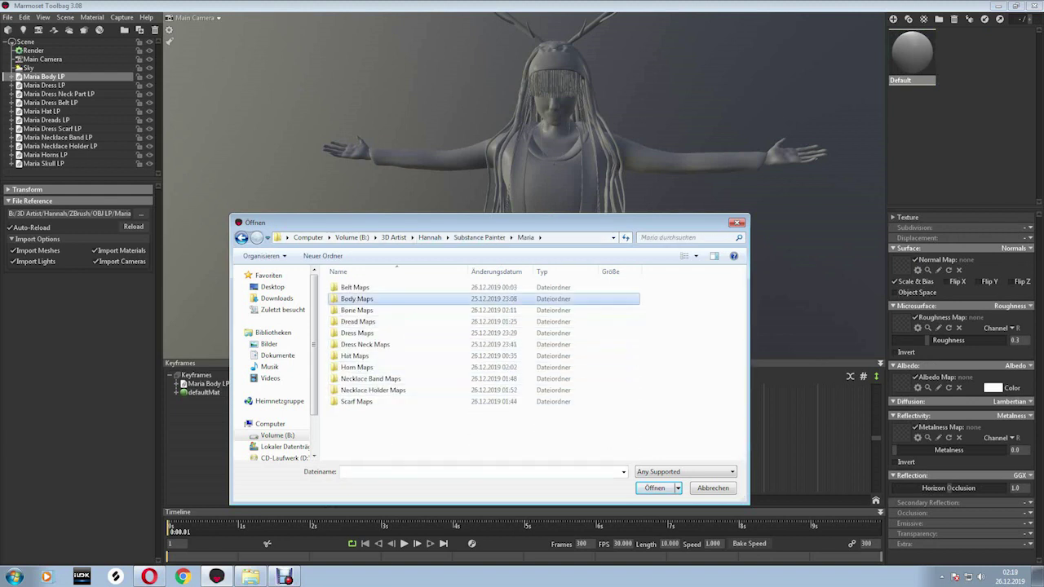
double_click(351, 299)
click(536, 306)
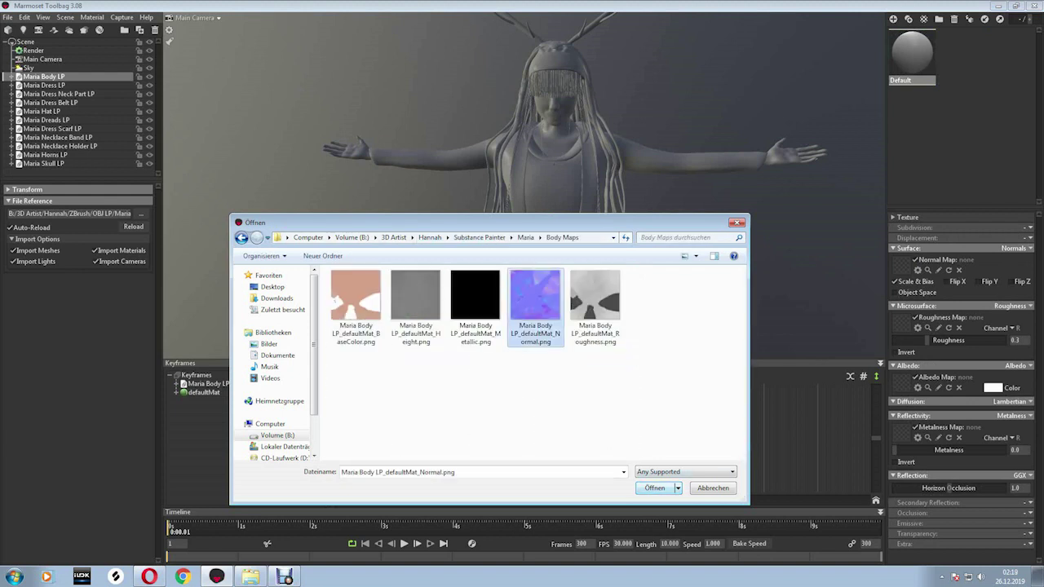
click(655, 488)
Try the normal map's Flip X and Flip Y toggles while checking the head up close.
click(978, 282)
click(945, 282)
scroll(524, 185, up, 2)
mouse_move(524, 185)
mouse_down()
mouse_move(570, 195)
mouse_move(620, 187)
mouse_up()
scroll(524, 185, up, 3)
click(978, 281)
click(977, 281)
click(945, 282)
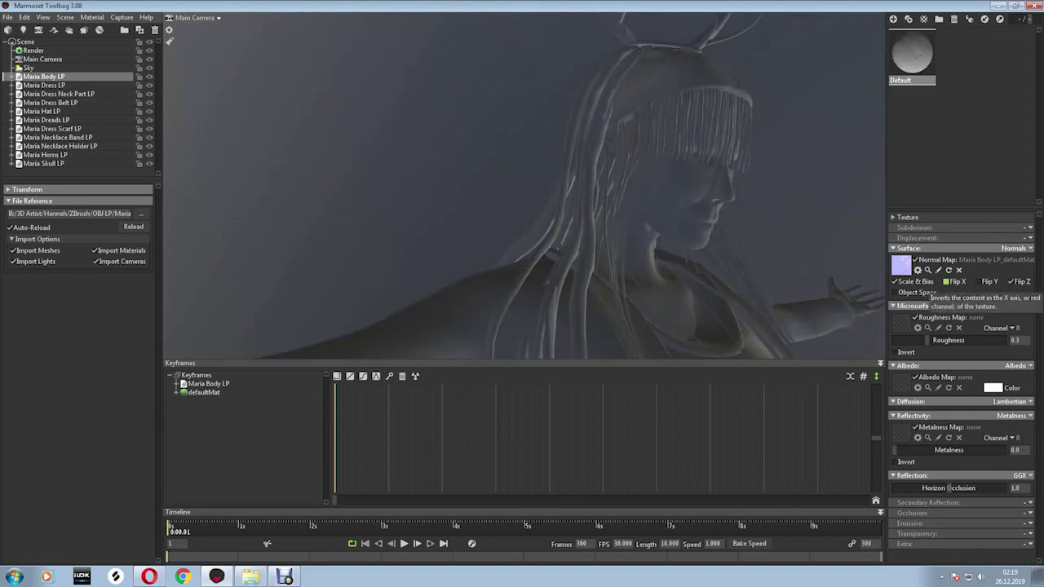
Turn off Flip Z and leave only Flip Y on for the normal map.
drag(734, 286, 443, 346)
key(f)
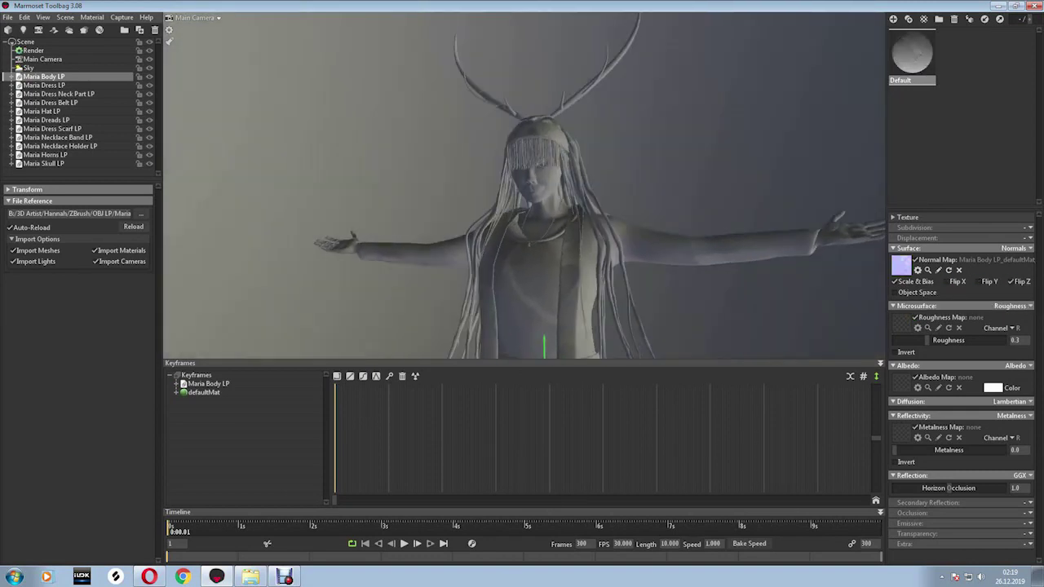
click(1011, 281)
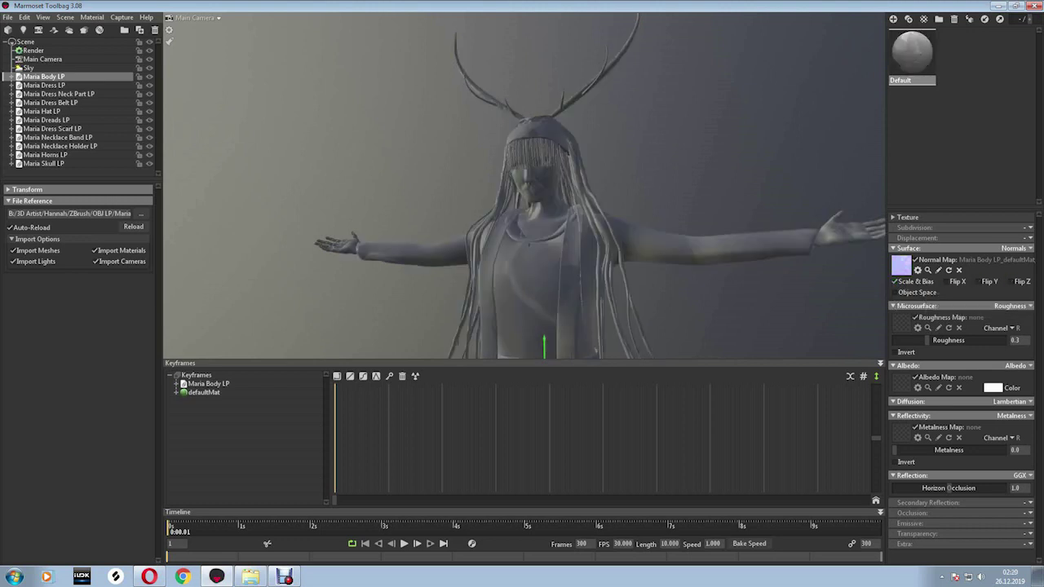
drag(522, 203, 367, 212)
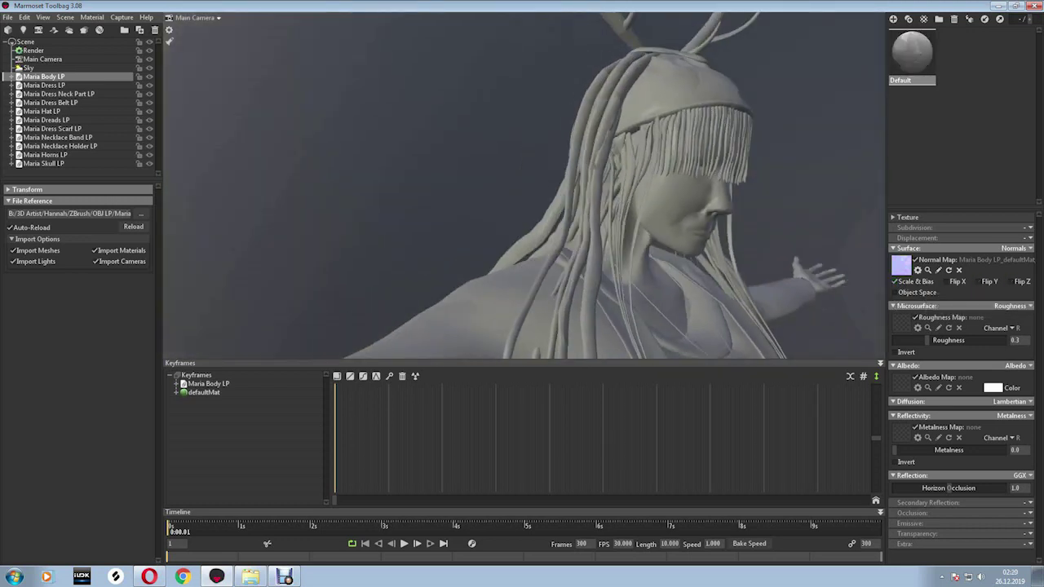
click(976, 281)
drag(522, 204, 456, 208)
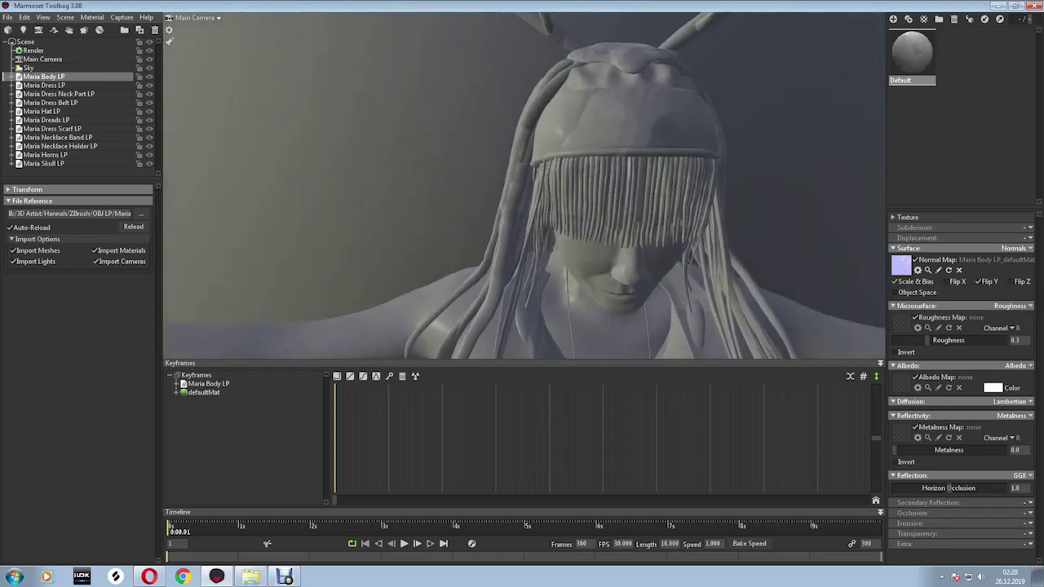
Expand Maria Body LP's groups, inspect the character, and collapse the normal and roughness settings.
click(11, 76)
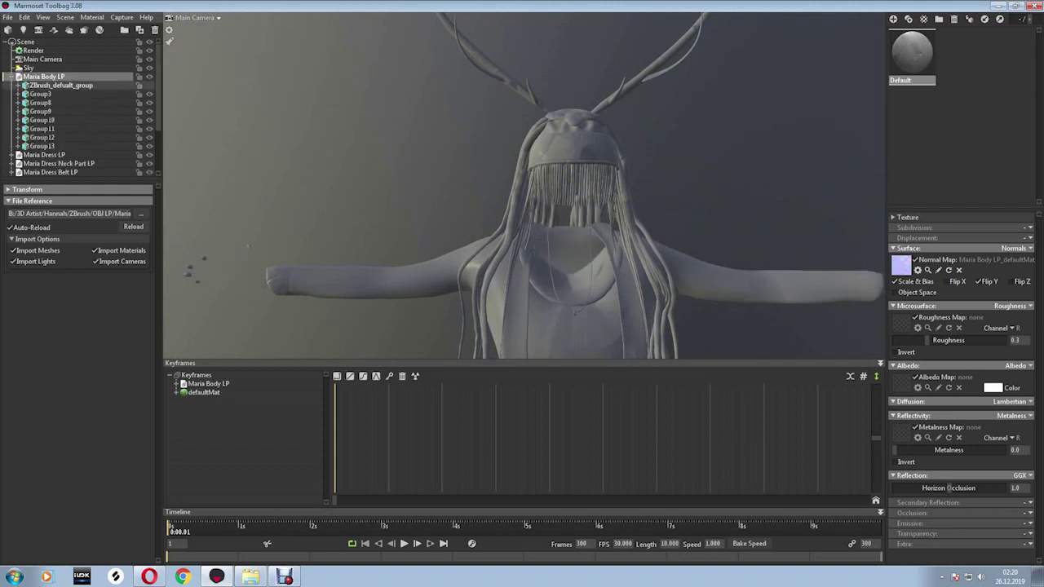
drag(522, 204, 456, 204)
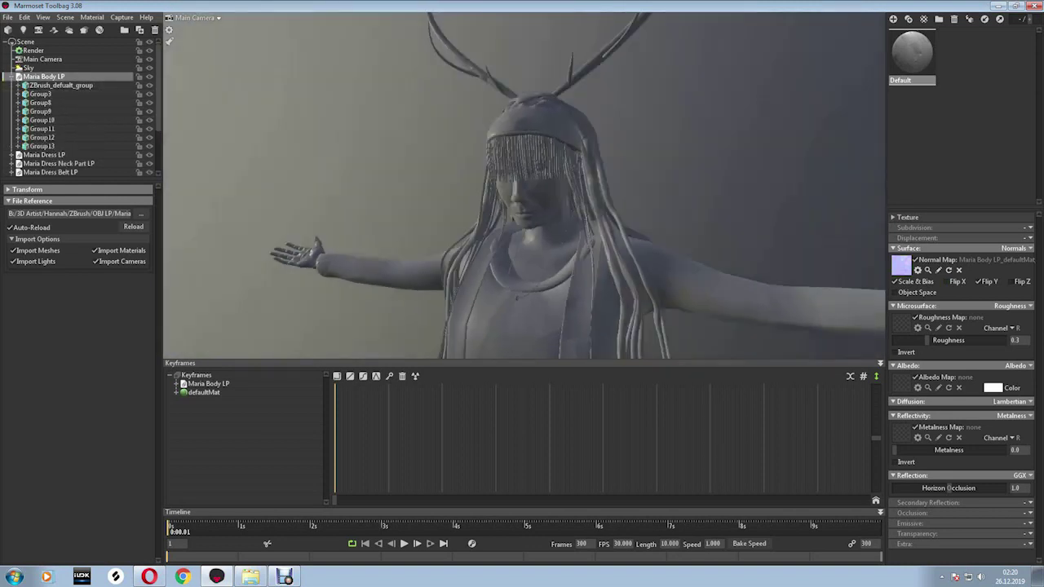
scroll(522, 187, up, 5)
mouse_move(522, 203)
mouse_down()
mouse_move(457, 204)
mouse_move(571, 204)
mouse_up()
scroll(522, 188, down, 3)
click(909, 248)
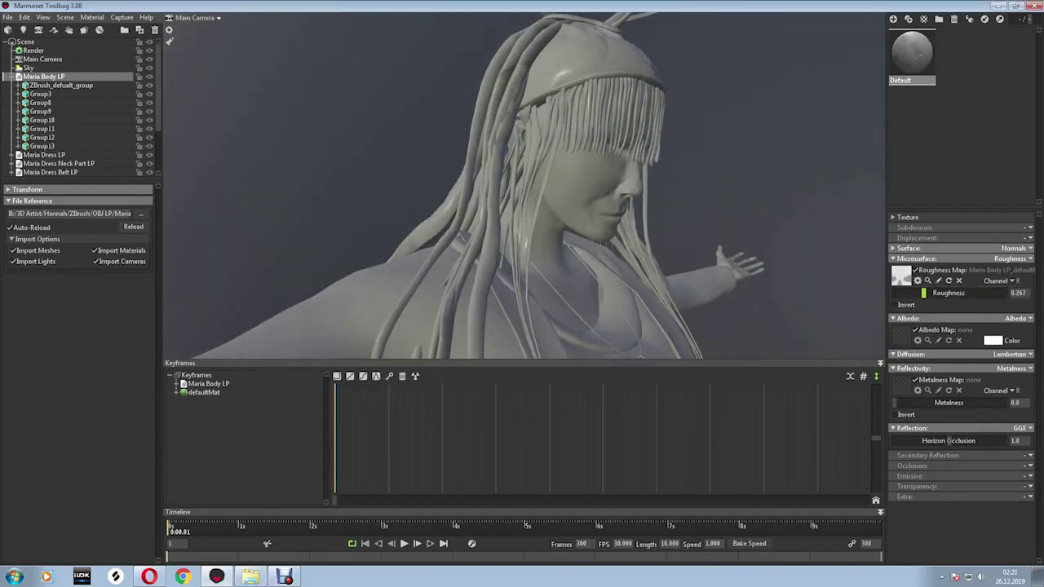
click(895, 258)
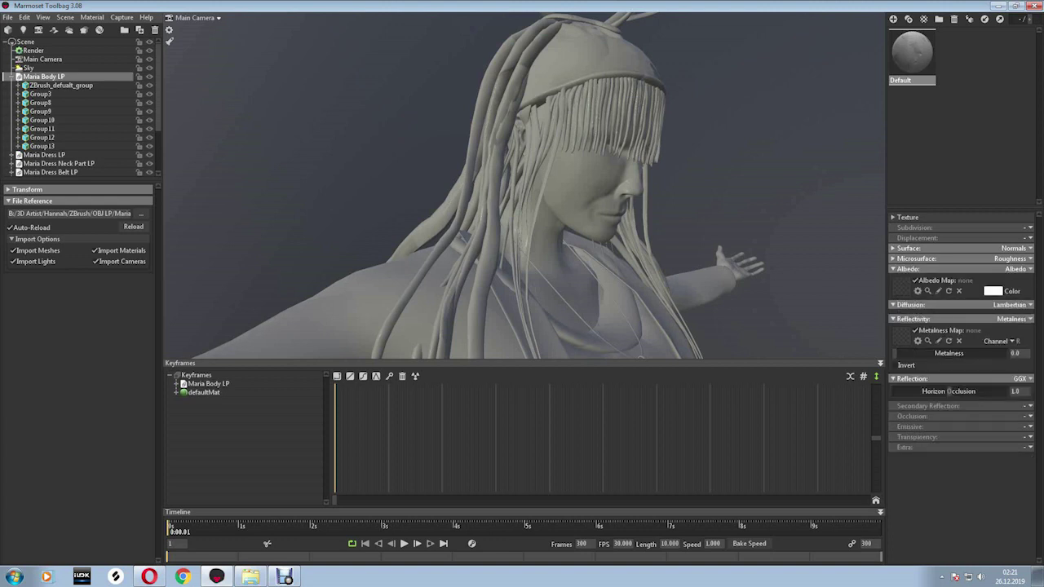
Load the Maria Body LP BaseColor map into the body material's Albedo slot and frame the model.
click(901, 281)
double_click(356, 295)
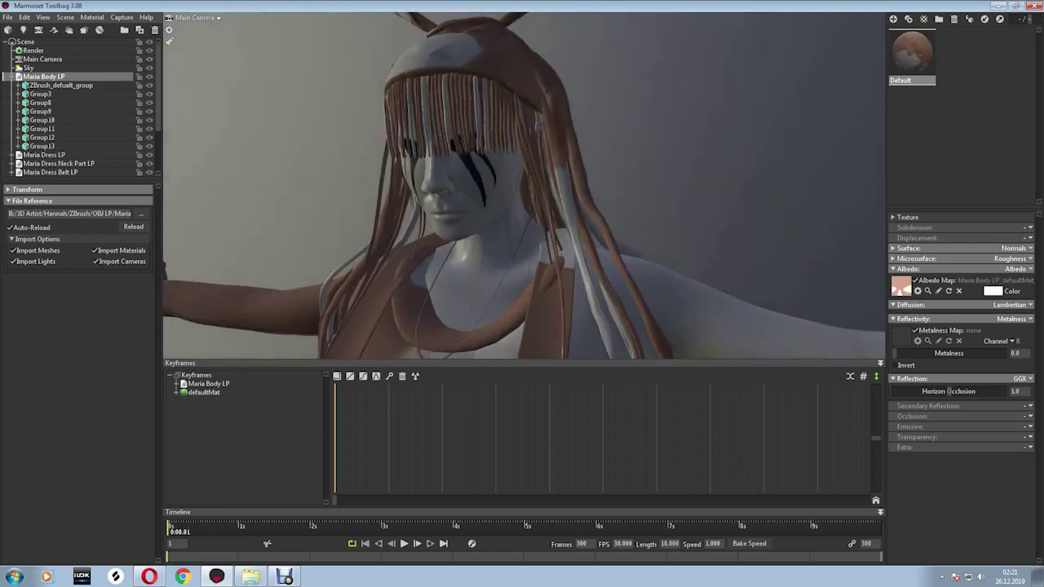
drag(756, 271, 816, 269)
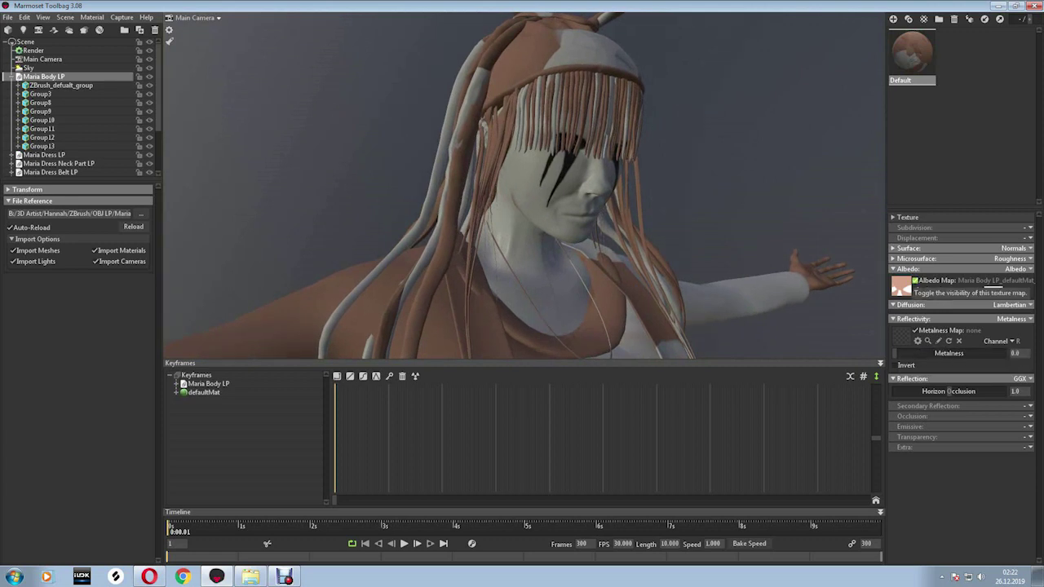
key(f)
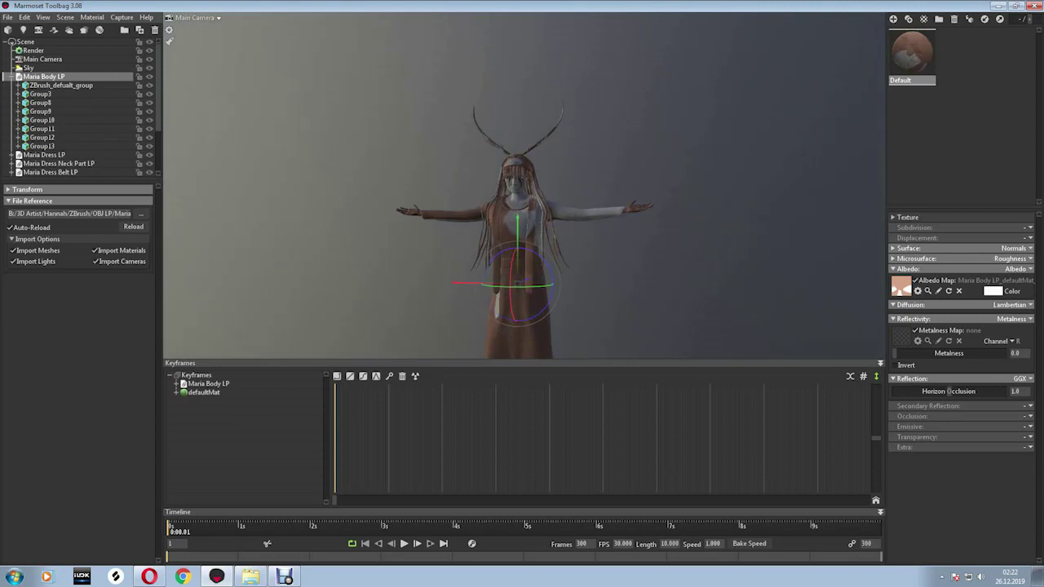
drag(873, 259, 815, 338)
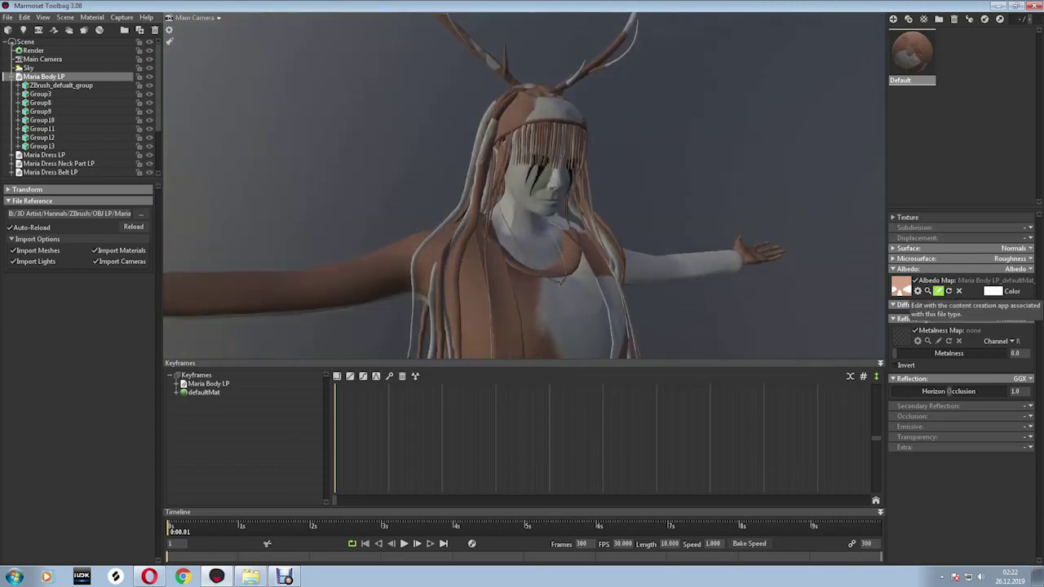
Turn off Flip Z on the body material's normal map.
click(917, 290)
click(867, 301)
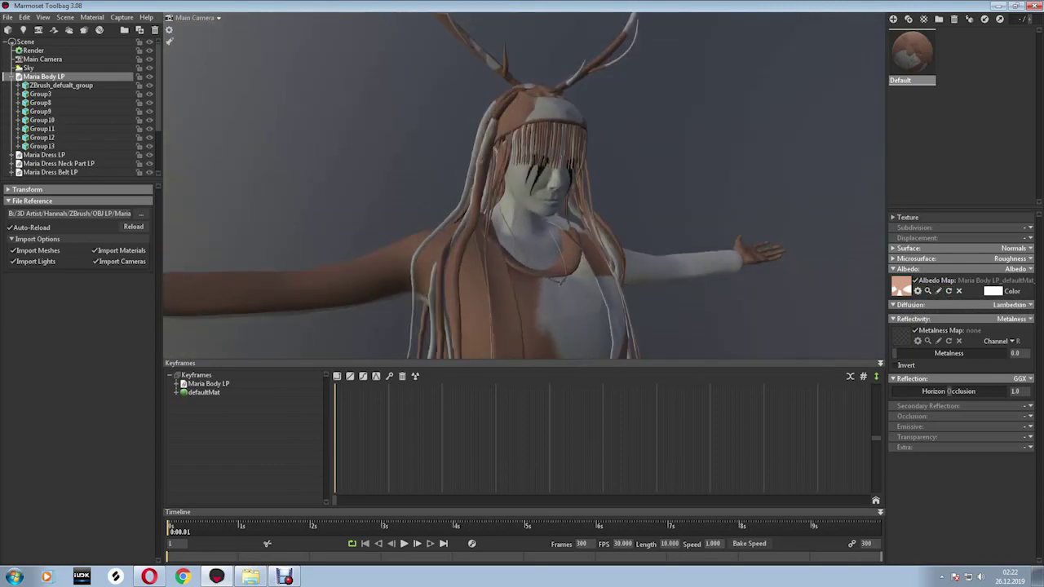
click(908, 268)
click(908, 248)
click(1011, 282)
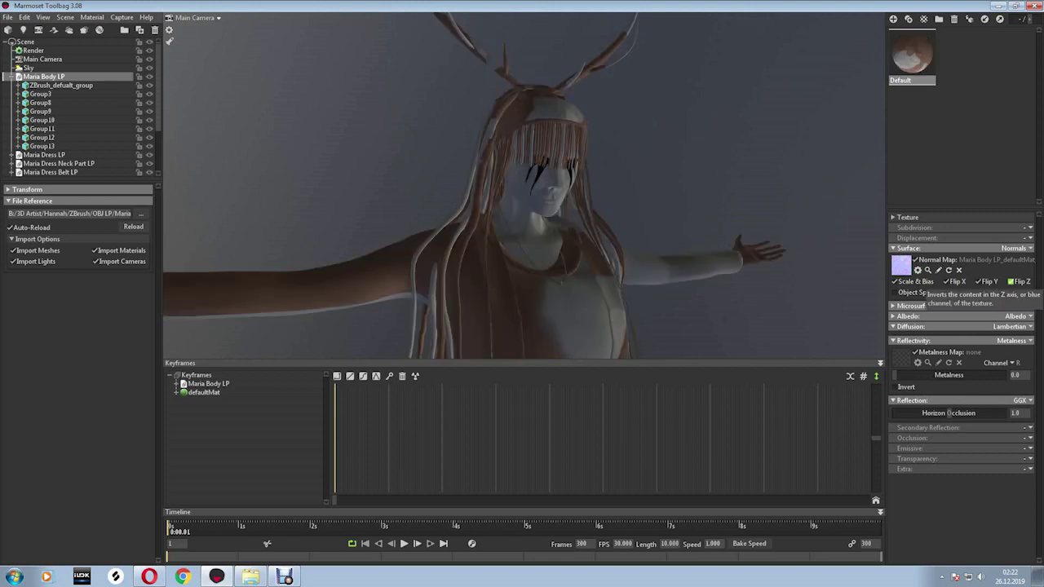
drag(653, 204, 571, 203)
drag(489, 204, 571, 204)
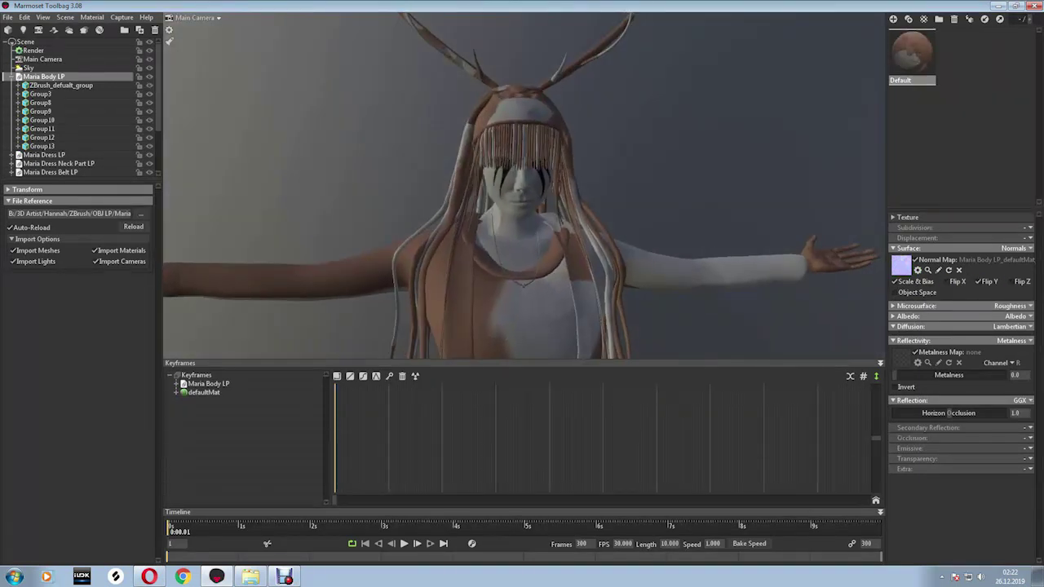
Set texture tiling to 4.719, keep X Scale at 1.0, and delete every mesh except the body.
click(907, 217)
drag(949, 229, 914, 230)
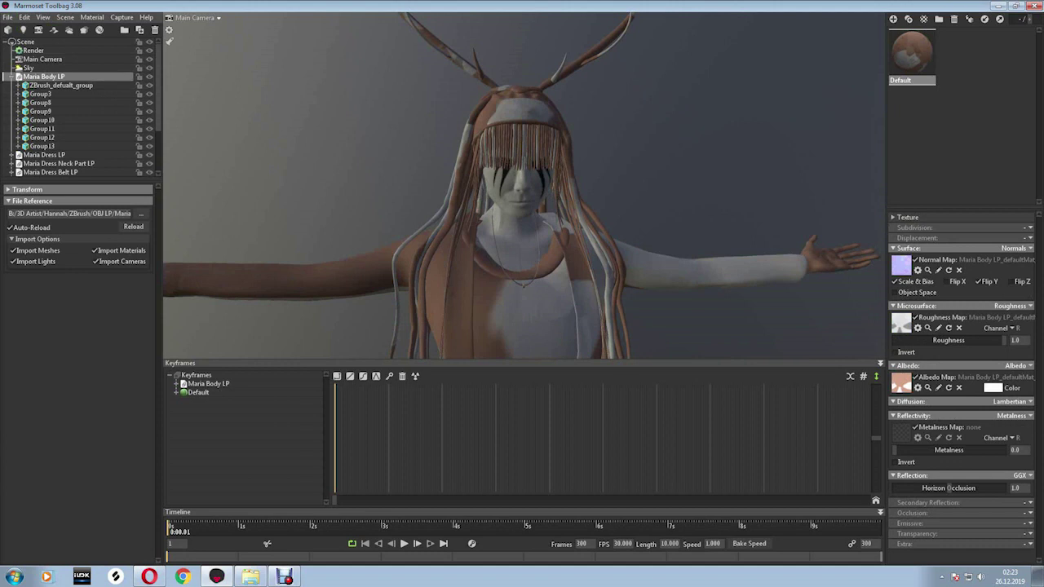
click(61, 85)
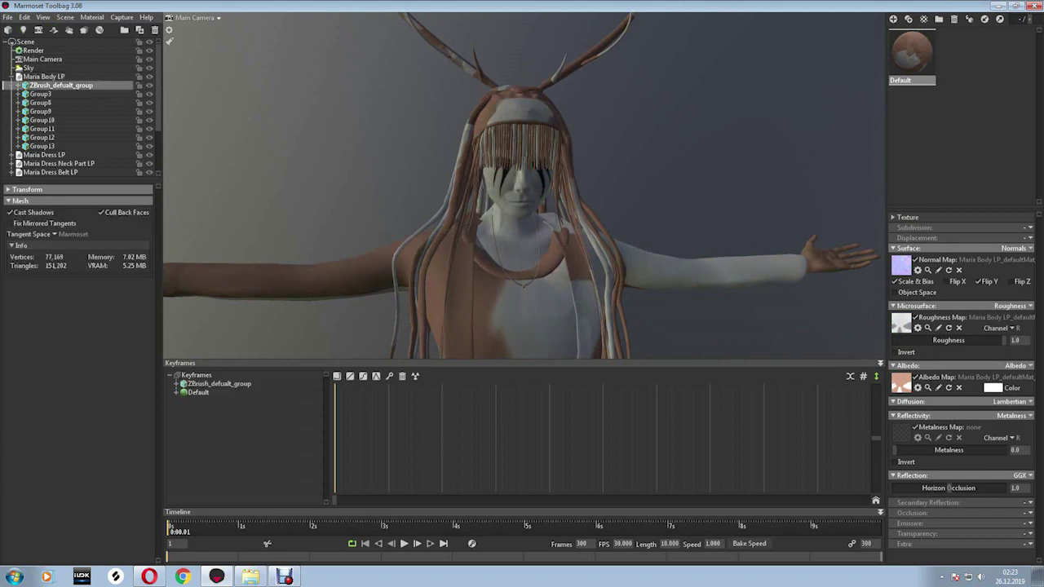
click(27, 189)
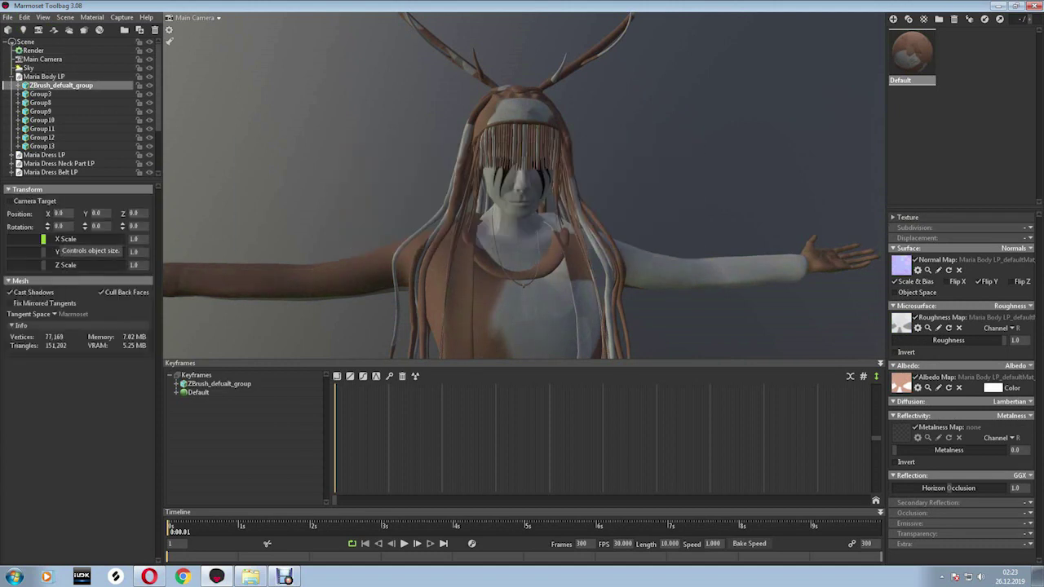
key(ctrl+z)
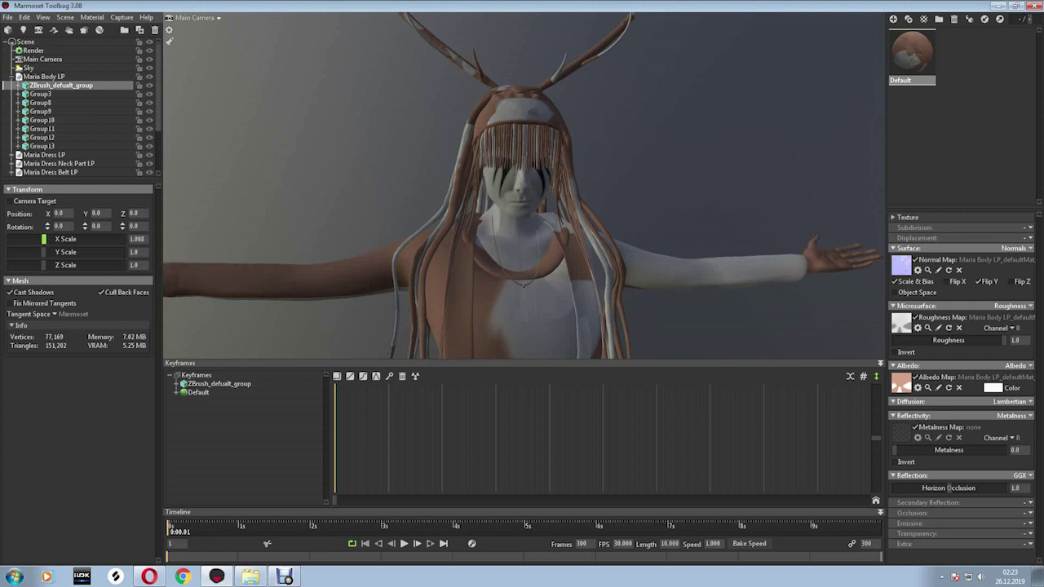
mouse_move(521, 204)
mouse_down()
mouse_move(473, 195)
mouse_move(522, 204)
mouse_up()
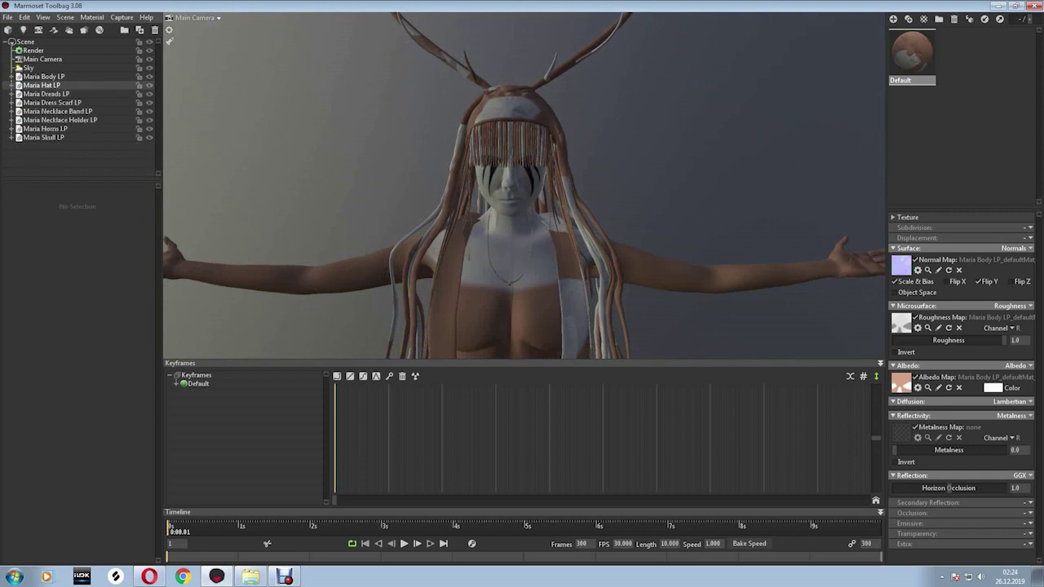
key(Delete)
key(Delete)
Collapse the body material's normal, roughness and albedo panels, cancelling a metalness texture load.
mouse_move(522, 204)
mouse_down()
mouse_move(407, 204)
mouse_move(522, 204)
mouse_up()
click(909, 248)
click(913, 258)
click(908, 268)
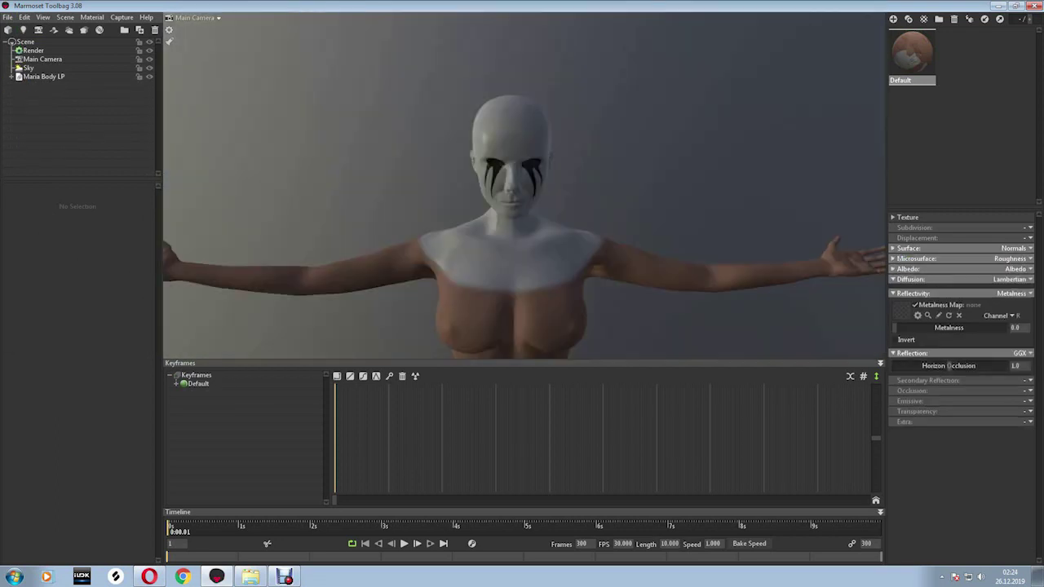
click(902, 311)
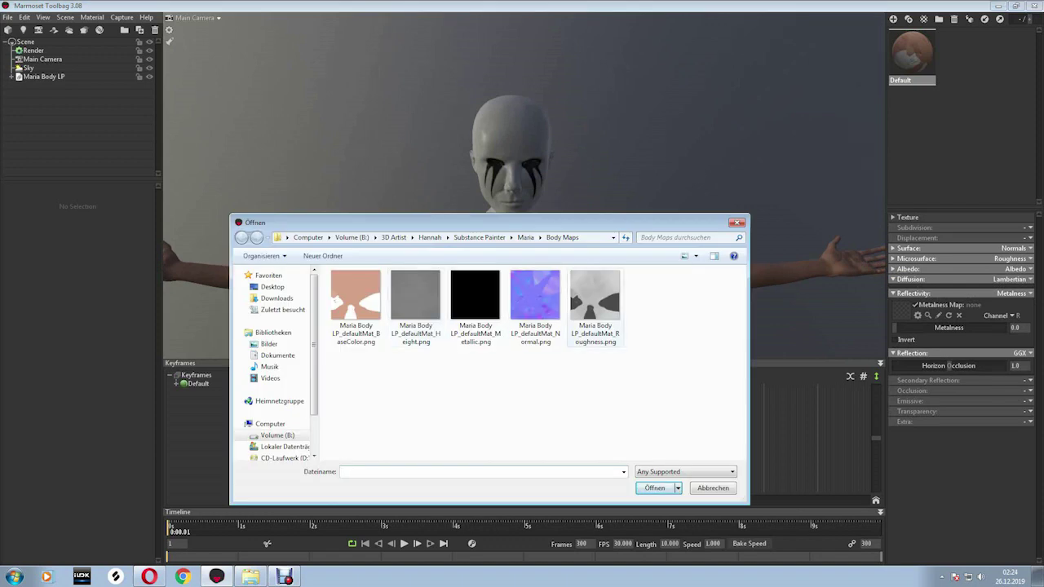
click(594, 301)
click(736, 221)
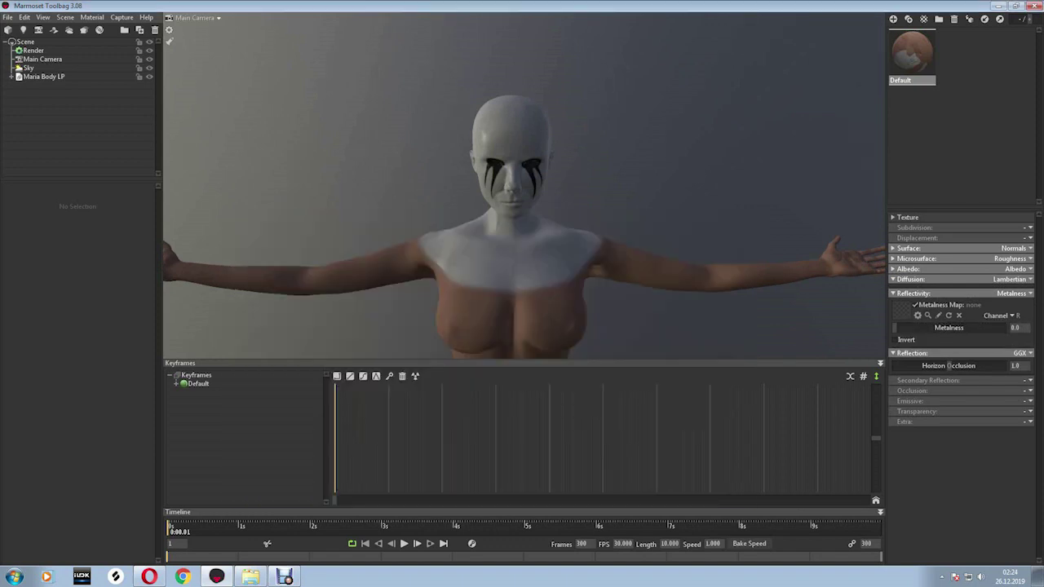
Switch the body's diffusion to Subsurface Scatter and lower metalness to nearly zero.
click(1009, 279)
click(970, 326)
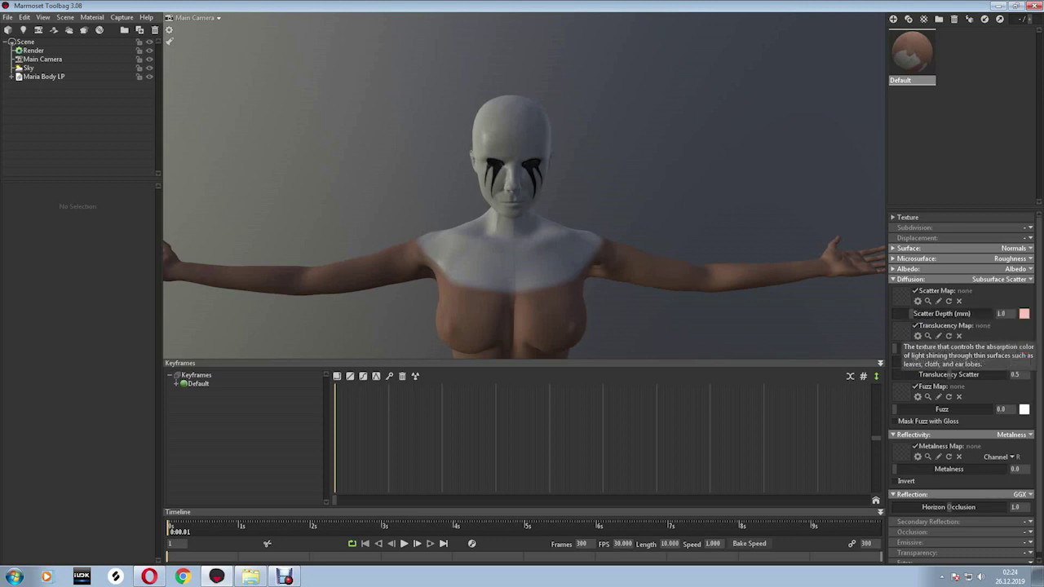
click(892, 279)
drag(915, 324, 895, 323)
click(949, 290)
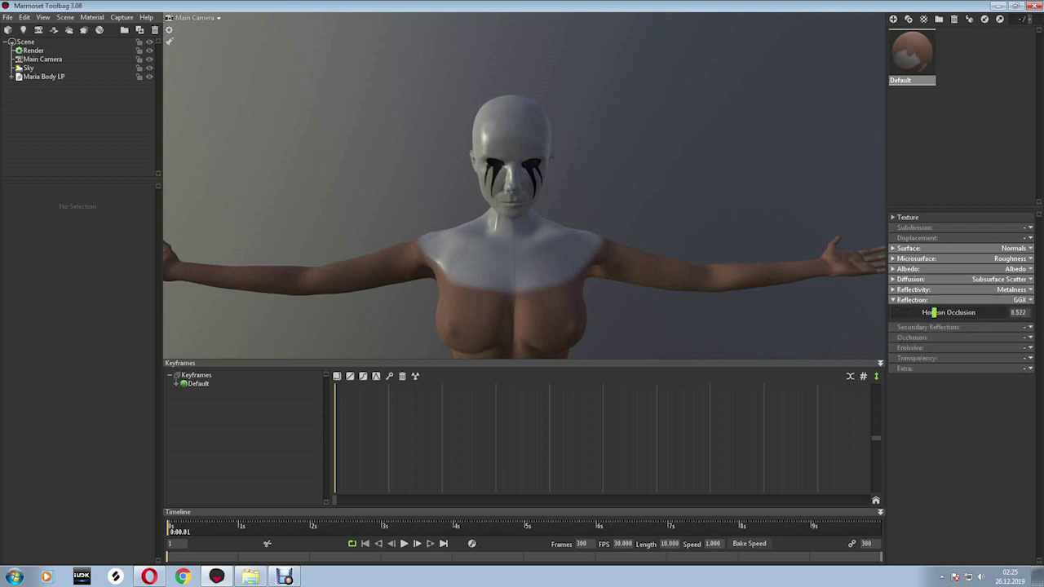
drag(522, 204, 587, 204)
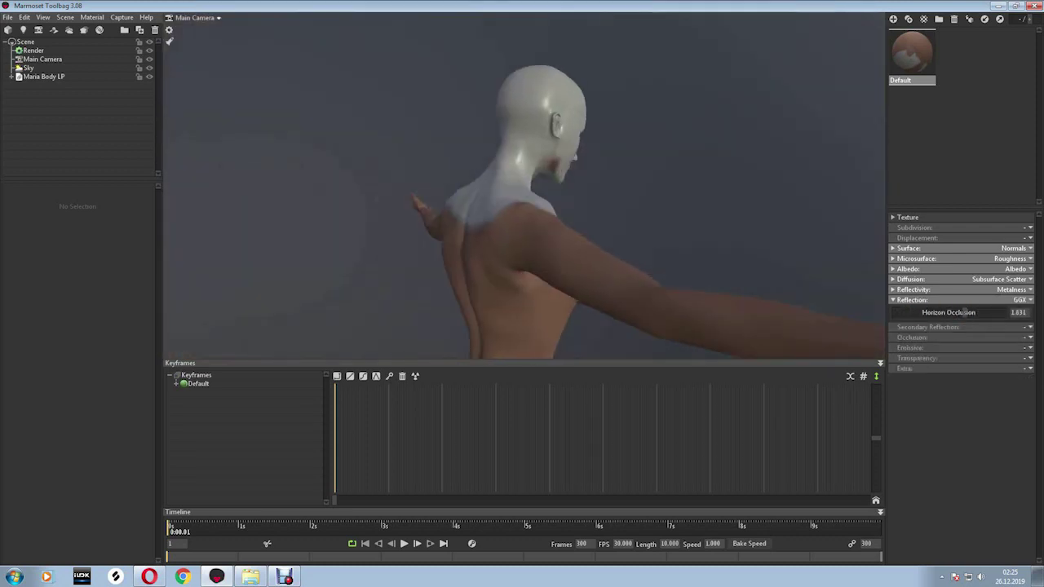
drag(522, 204, 457, 204)
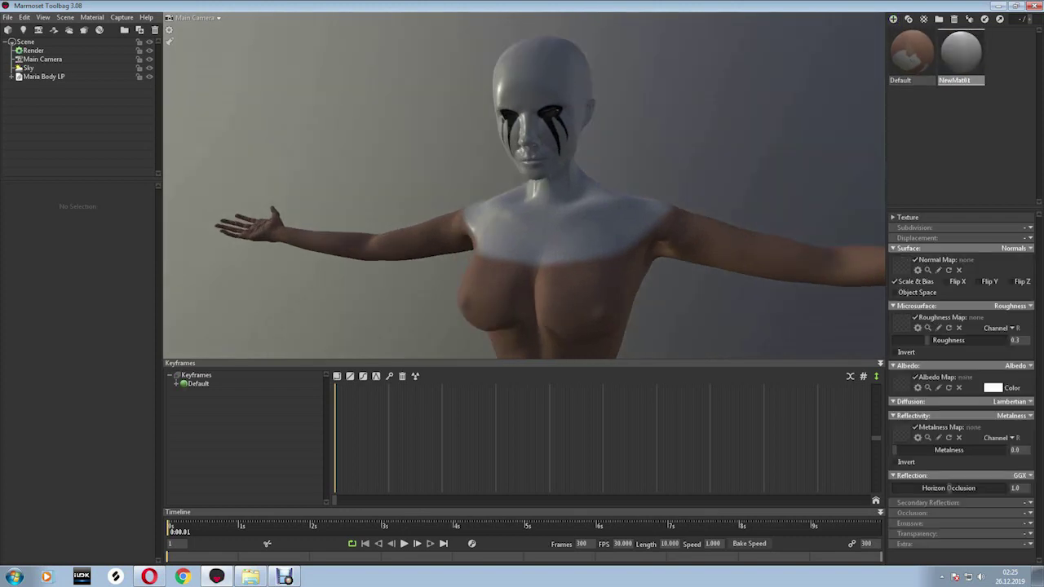
Import the Maria Dress LP model from the ZBrush OBJ LP folder.
click(7, 17)
click(32, 95)
click(430, 237)
double_click(350, 331)
double_click(350, 299)
double_click(367, 311)
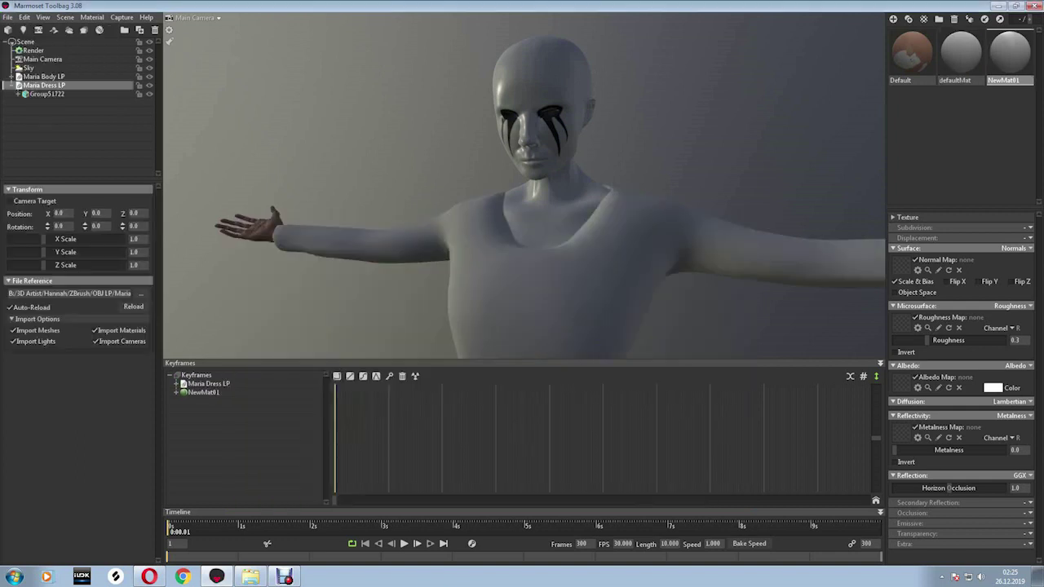
Delete defaultMat, apply NewMat01 to the dress, and rename the materials Body and Dress.
key(Delete)
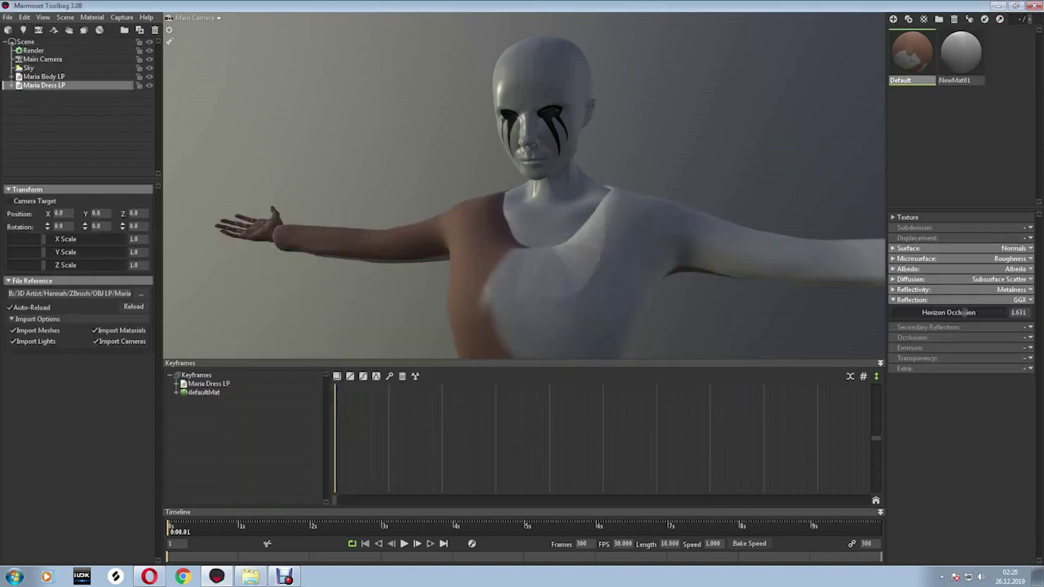
drag(961, 53, 530, 269)
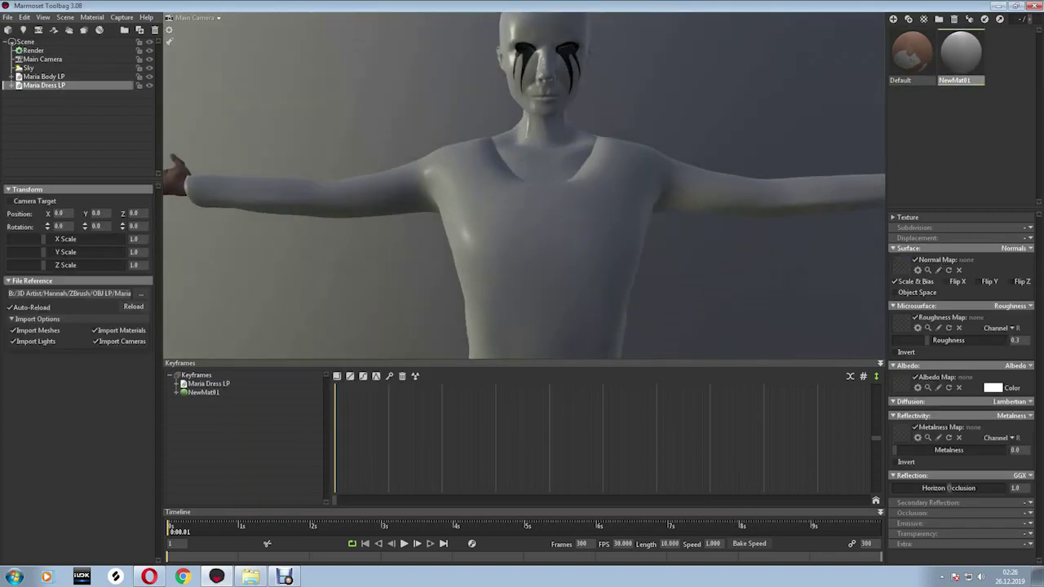
right_click(956, 81)
click(974, 85)
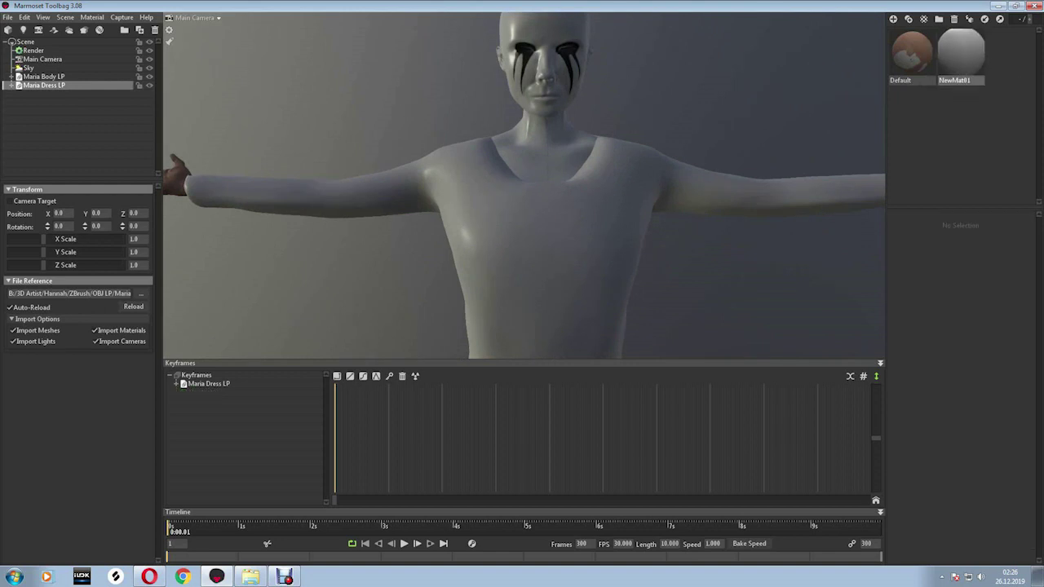
click(961, 53)
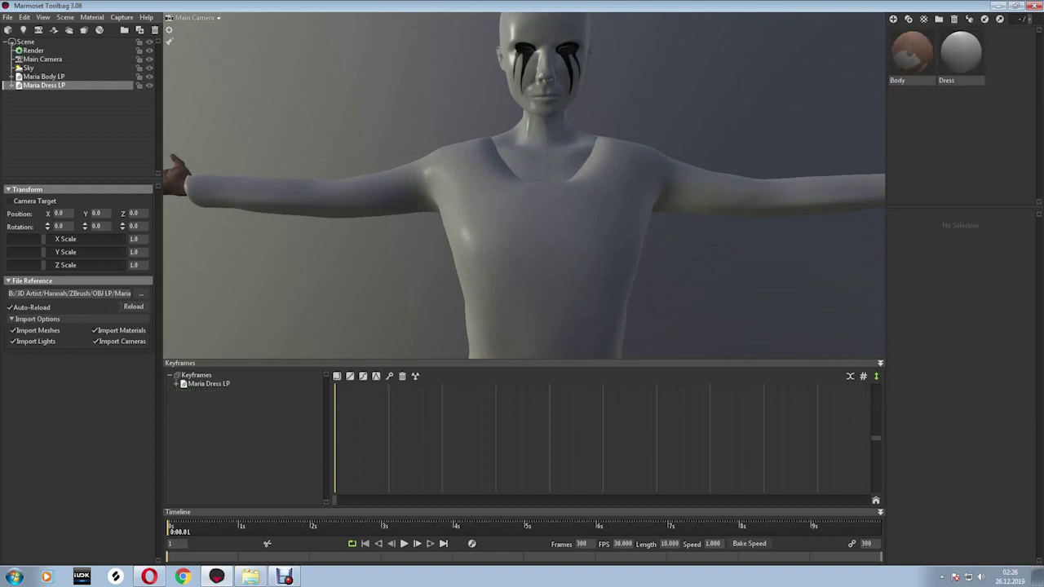
key(ctrl+i)
Browse to the Substance Painter Maria Dress Maps folder.
click(429, 238)
double_click(359, 321)
double_click(351, 309)
double_click(356, 333)
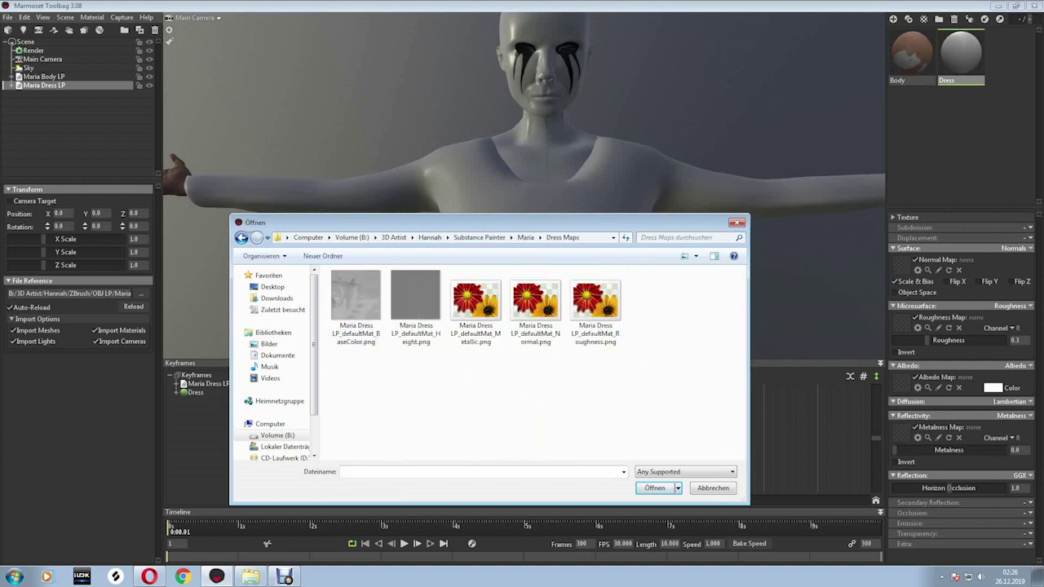
Load the dress normal and roughness maps into the Dress material and adjust roughness strength.
click(535, 302)
key(Return)
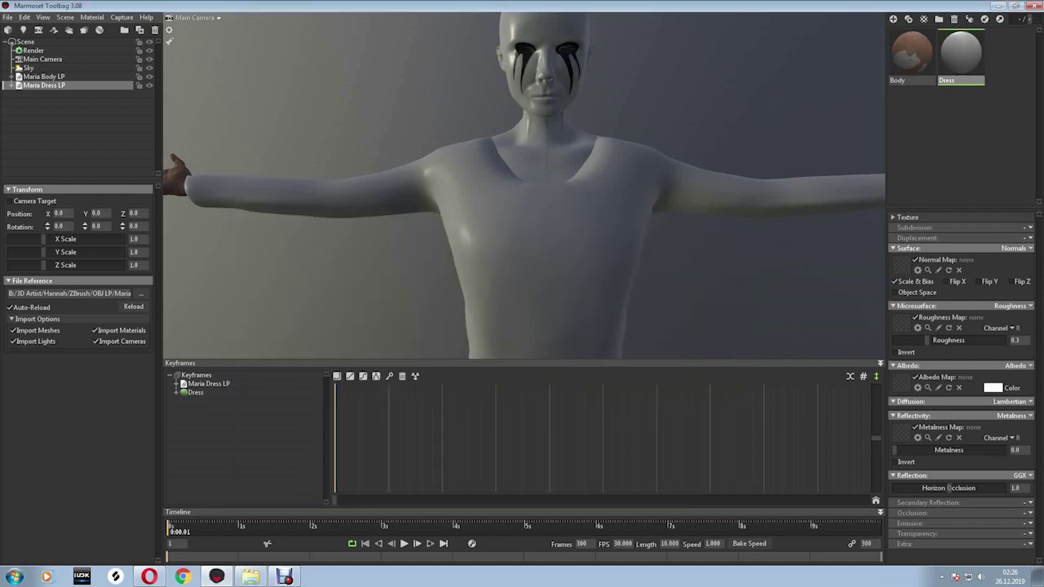
click(909, 248)
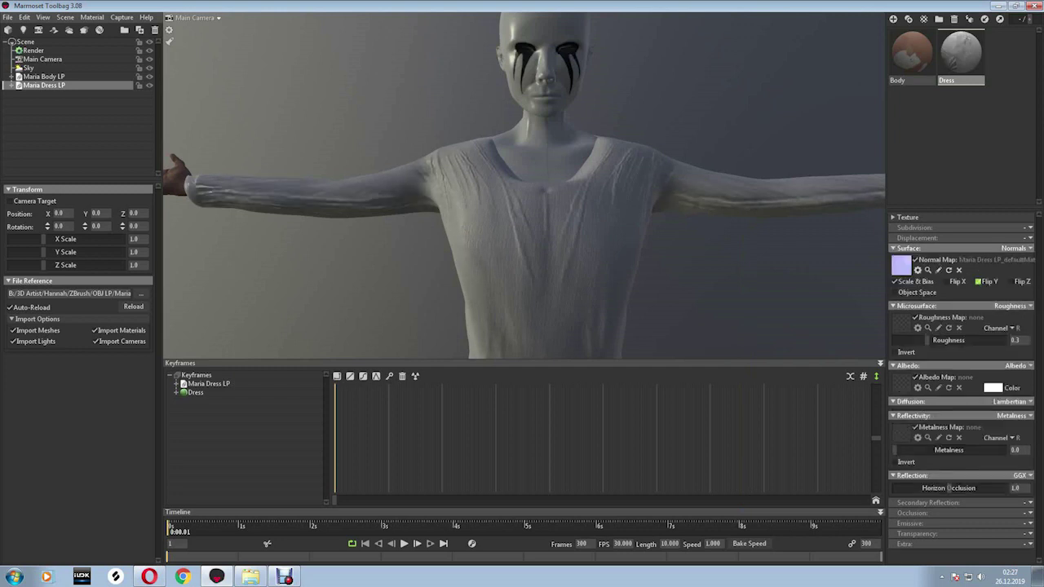
click(901, 276)
key(Return)
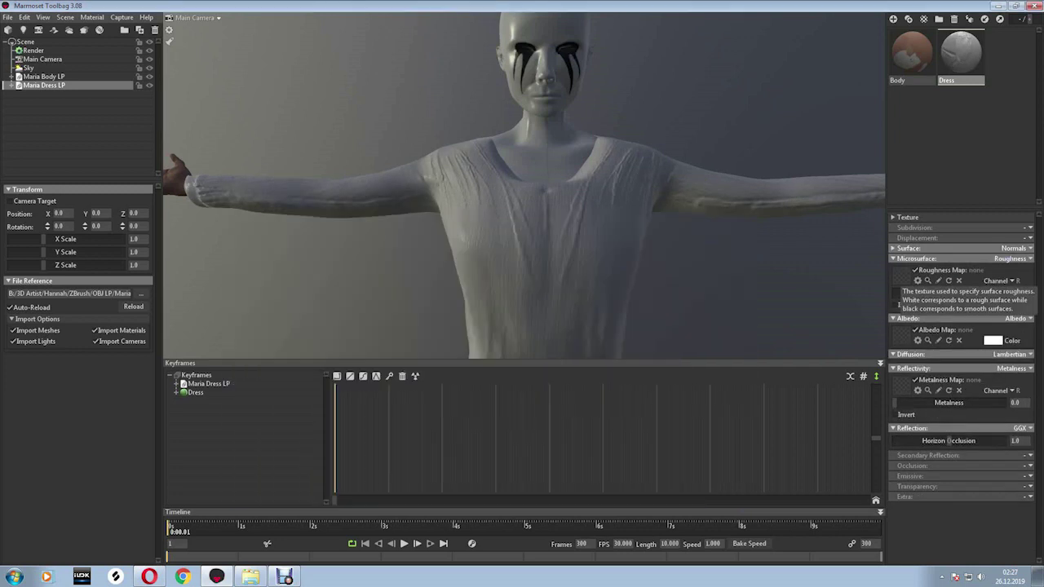
drag(946, 293, 929, 292)
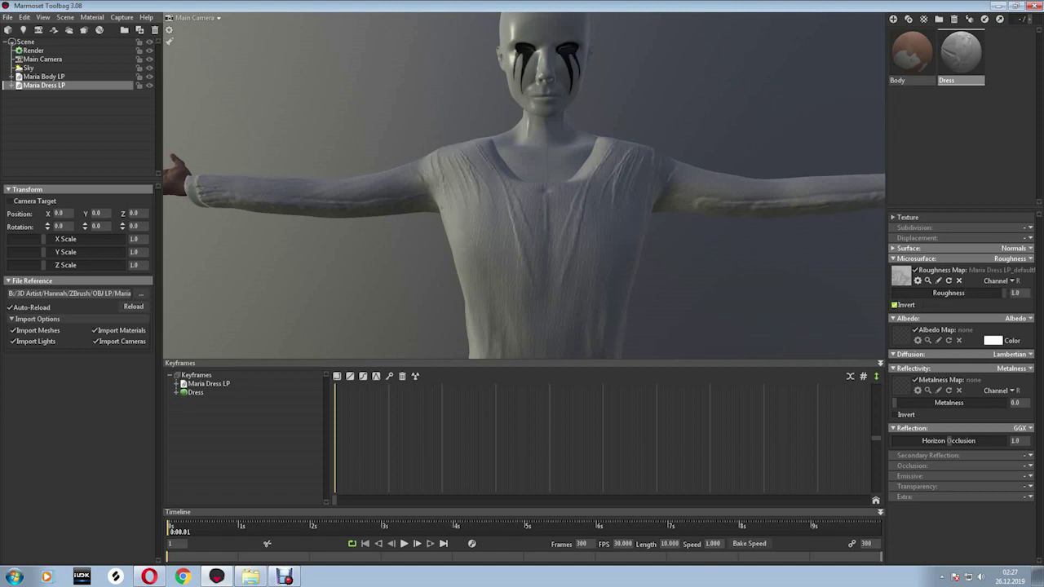
click(905, 259)
Load the dress base colour as albedo and use Subsurface Scatter with scatter depth 0.202.
click(901, 285)
double_click(355, 298)
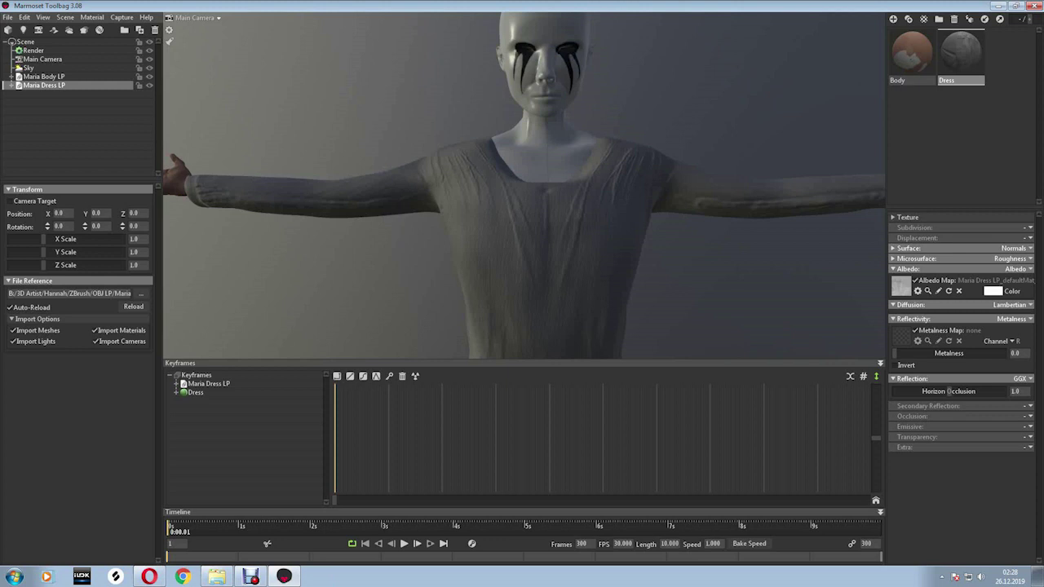
click(1010, 304)
click(986, 323)
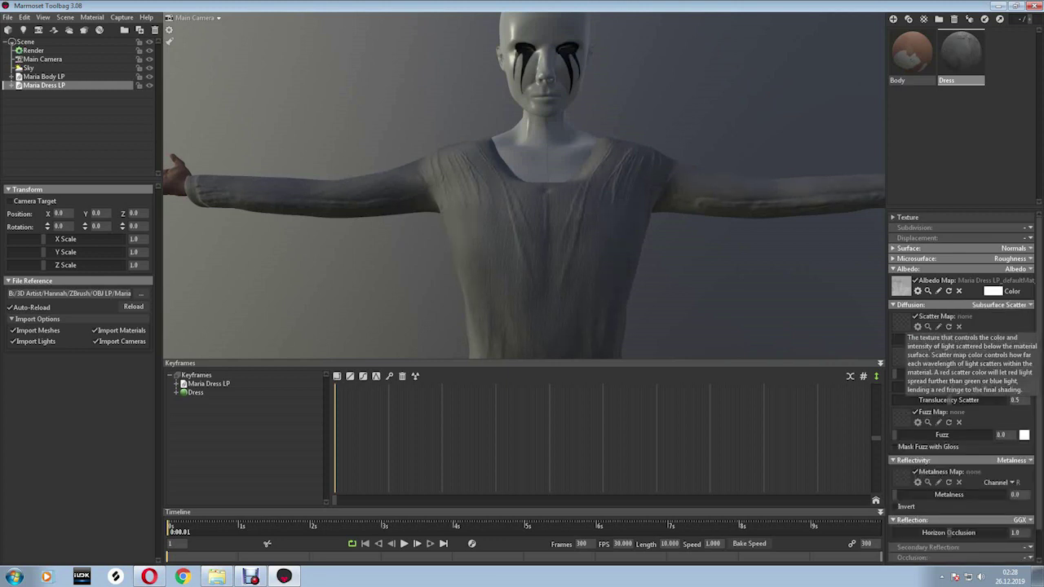
mouse_move(899, 339)
mouse_down()
mouse_move(915, 351)
mouse_move(900, 373)
mouse_up()
click(901, 418)
key(Escape)
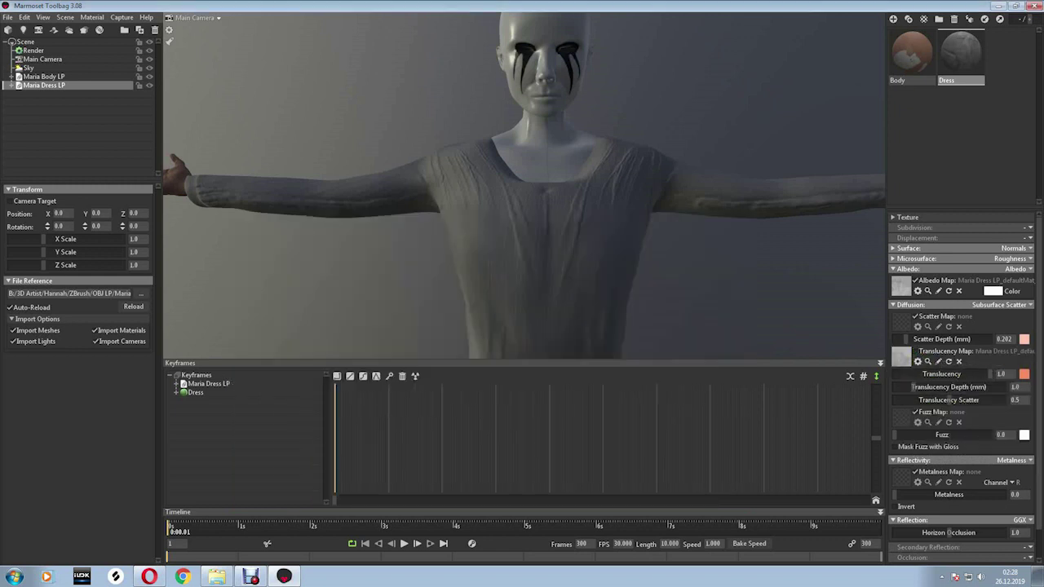
click(892, 304)
Load the black Metallic map as dress metalness, raise horizon occlusion, and add a new material.
click(900, 331)
click(478, 245)
click(659, 488)
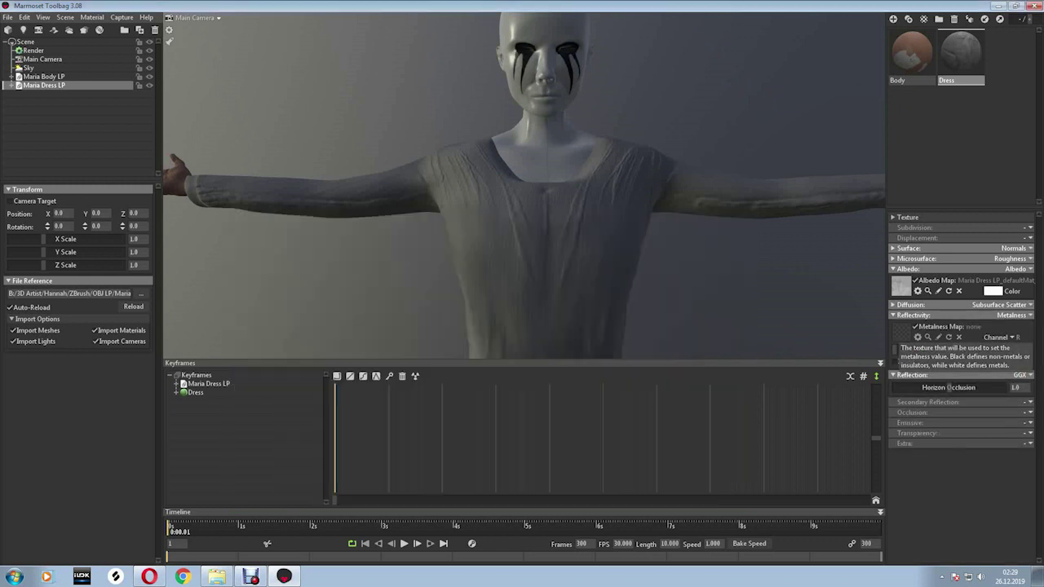
mouse_move(986, 349)
mouse_down()
mouse_move(1001, 349)
mouse_move(968, 338)
mouse_up()
click(892, 314)
click(986, 394)
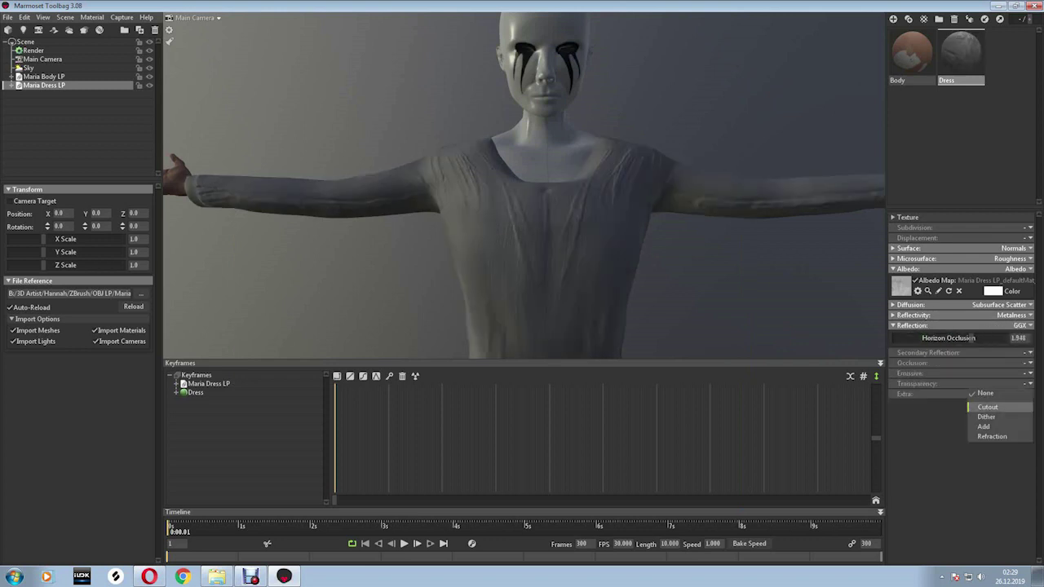
click(983, 426)
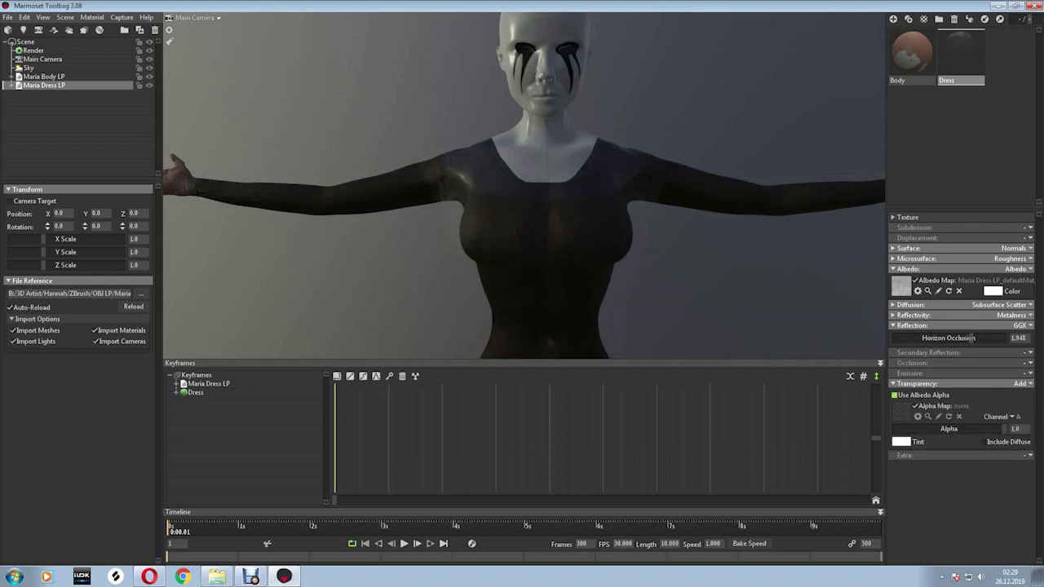
key(ctrl+z)
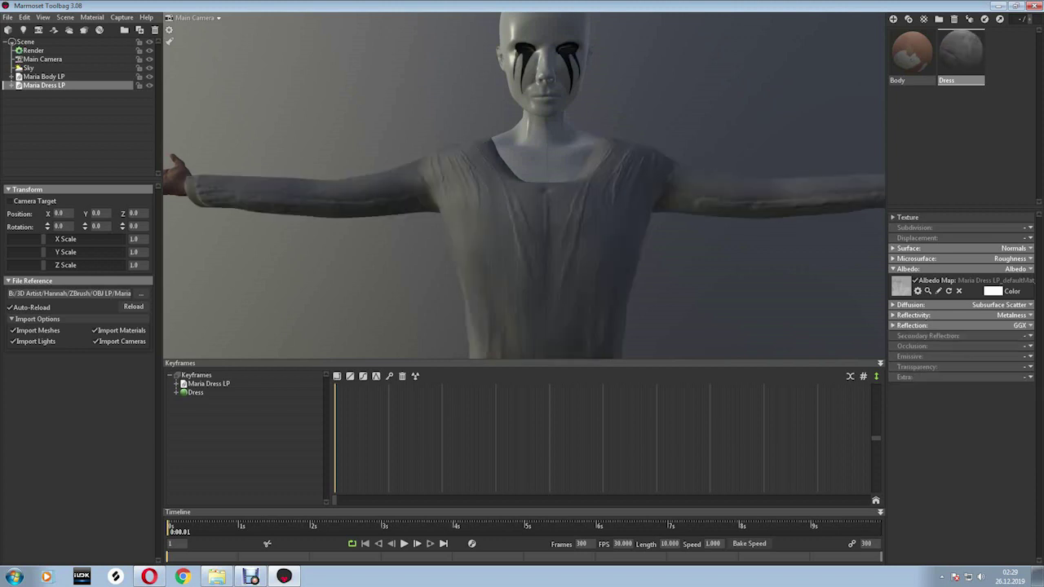
key(ctrl+z)
click(7, 17)
Import Maria Dress Neck Part LP, rename NewMat01 to Neck, and apply it to the neck part.
click(33, 94)
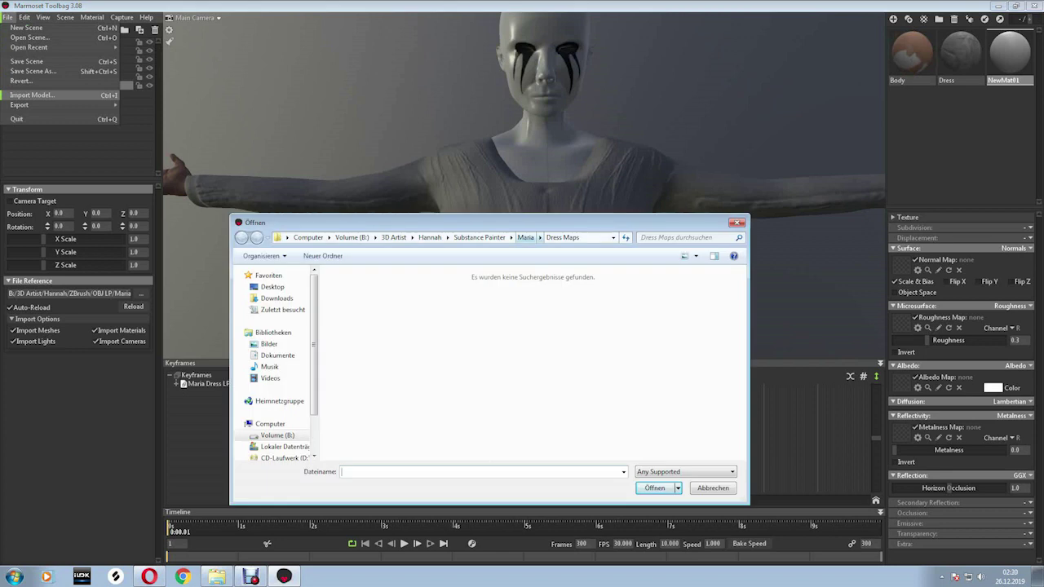
double_click(351, 298)
double_click(367, 413)
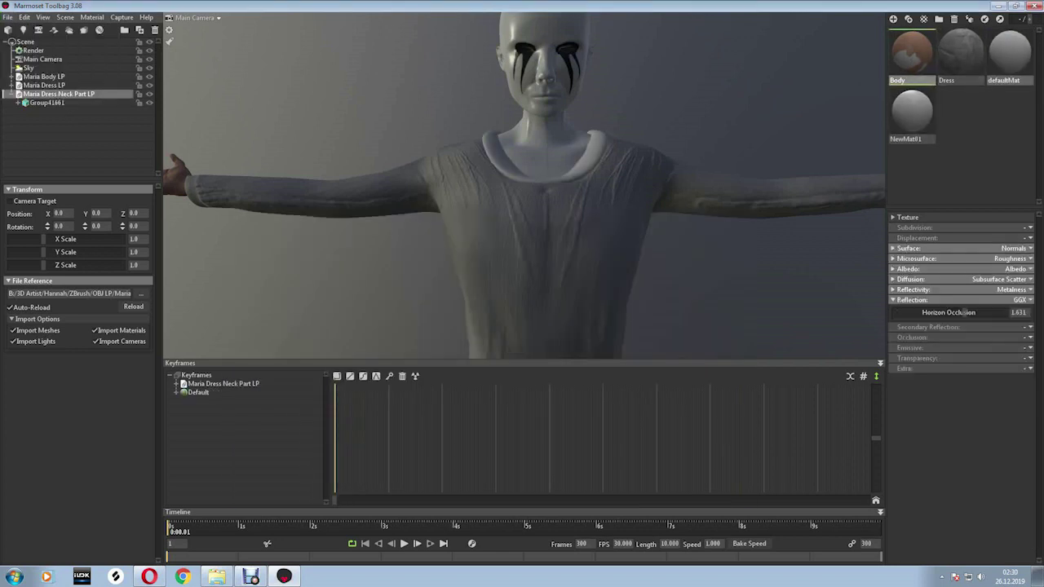
click(912, 110)
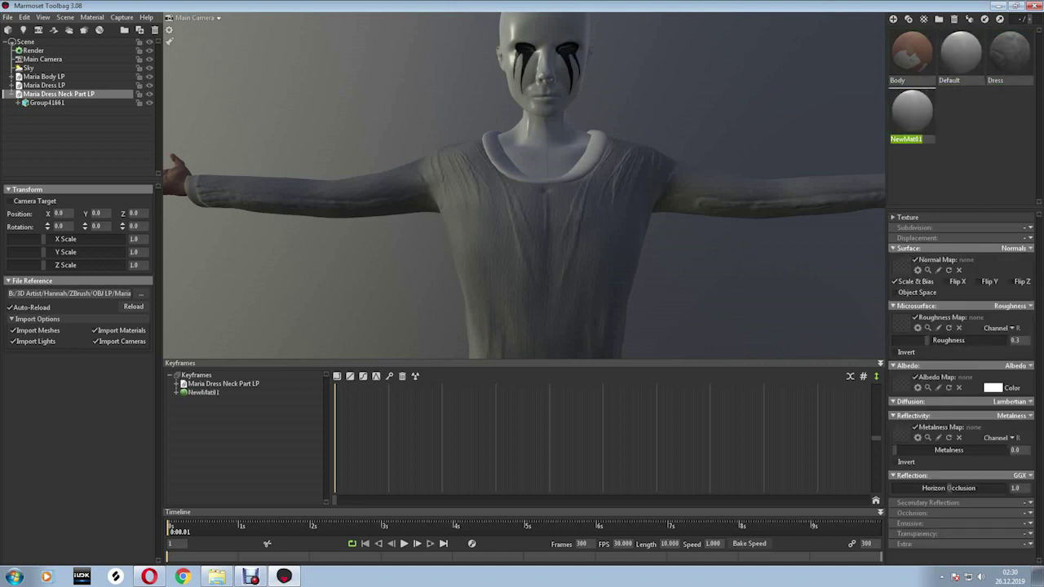
text(Neck)
key(Return)
drag(912, 110, 70, 91)
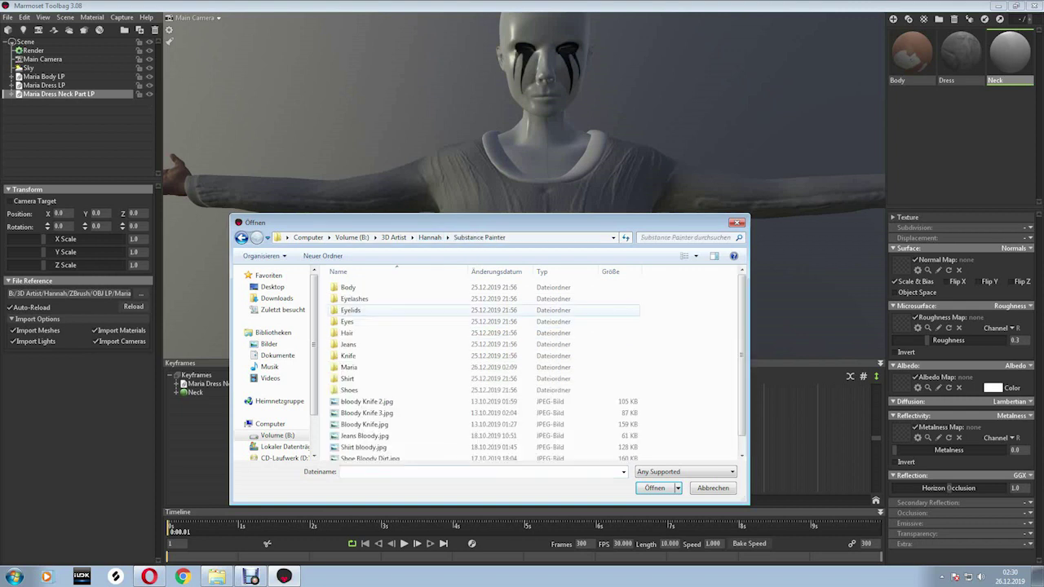
Load the normal map from the Dress Neck Maps folder into the Neck material.
double_click(364, 345)
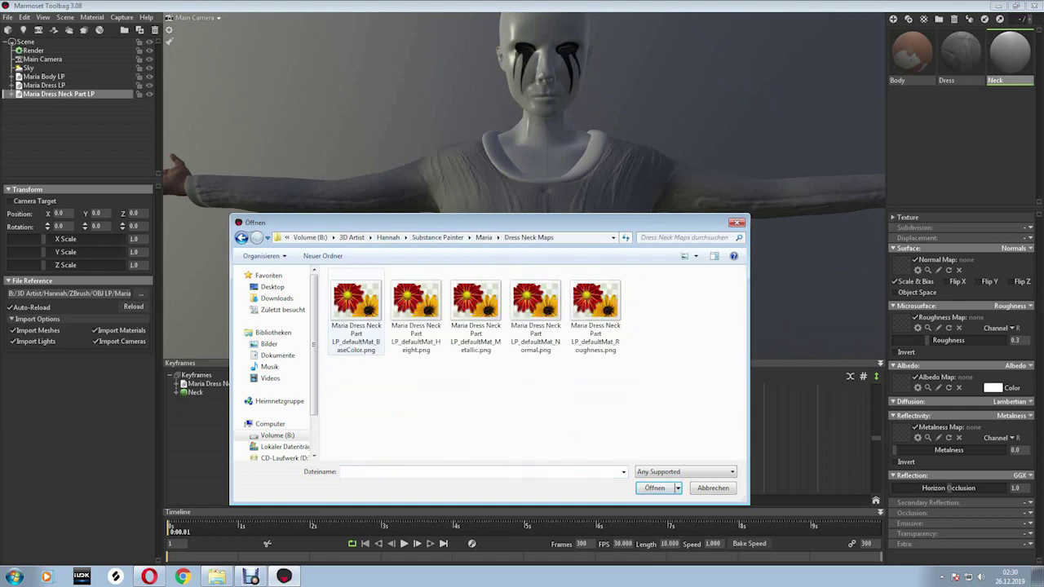
double_click(535, 295)
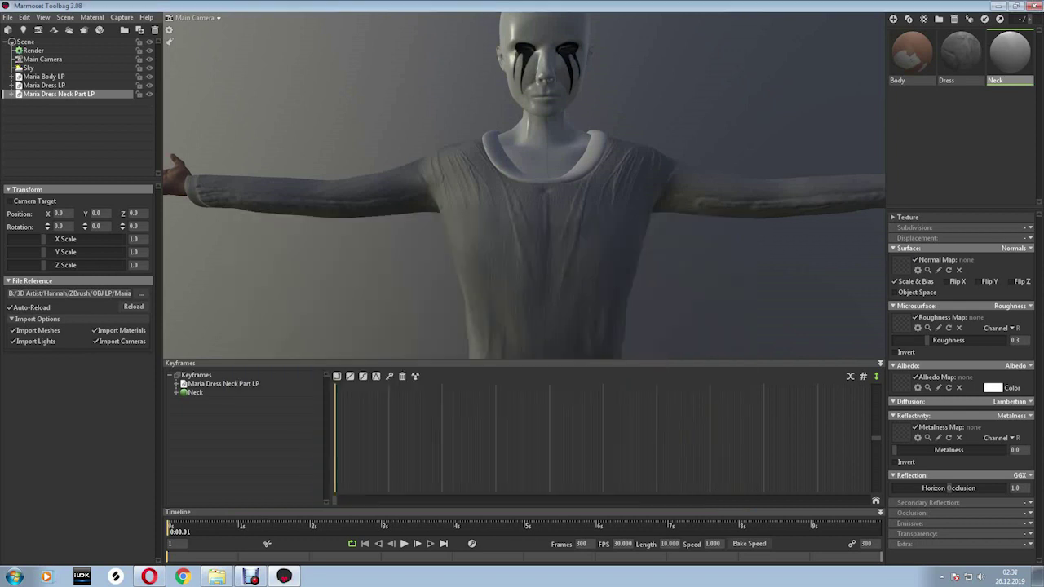
scroll(524, 185, up, 5)
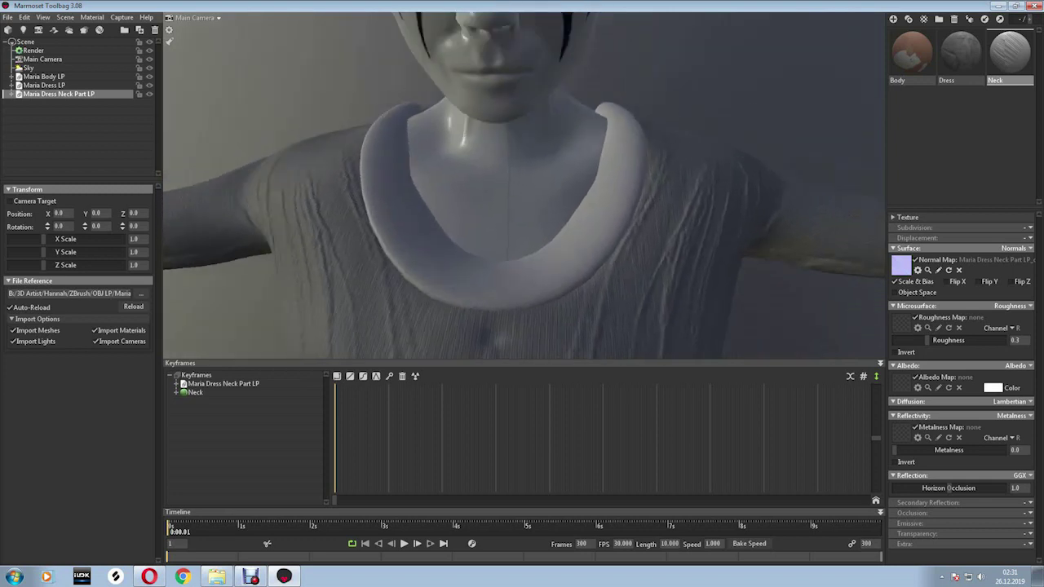
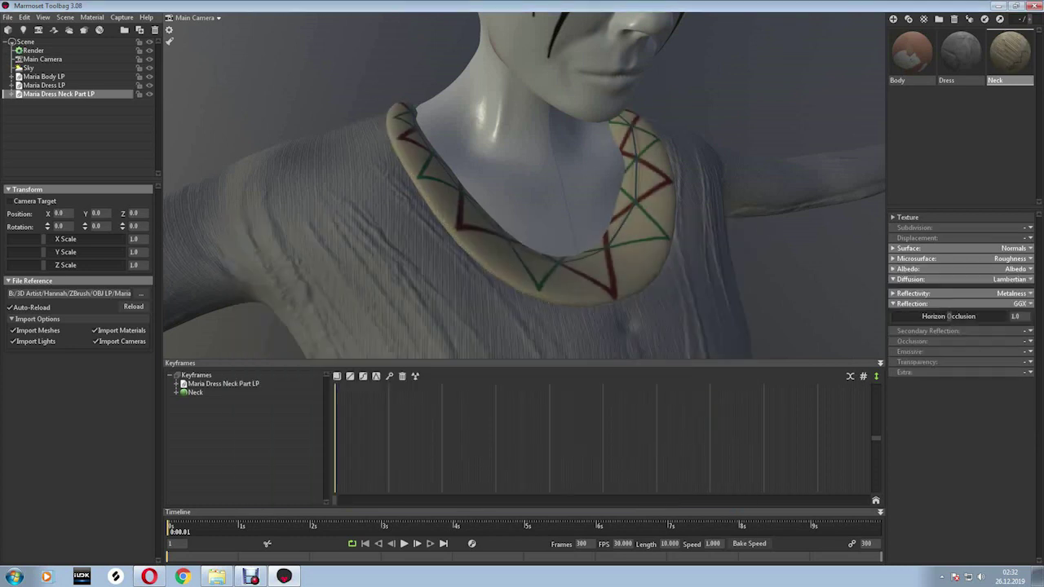
Try Substance as the Neck material's extra mode, then switch it back off.
click(1029, 355)
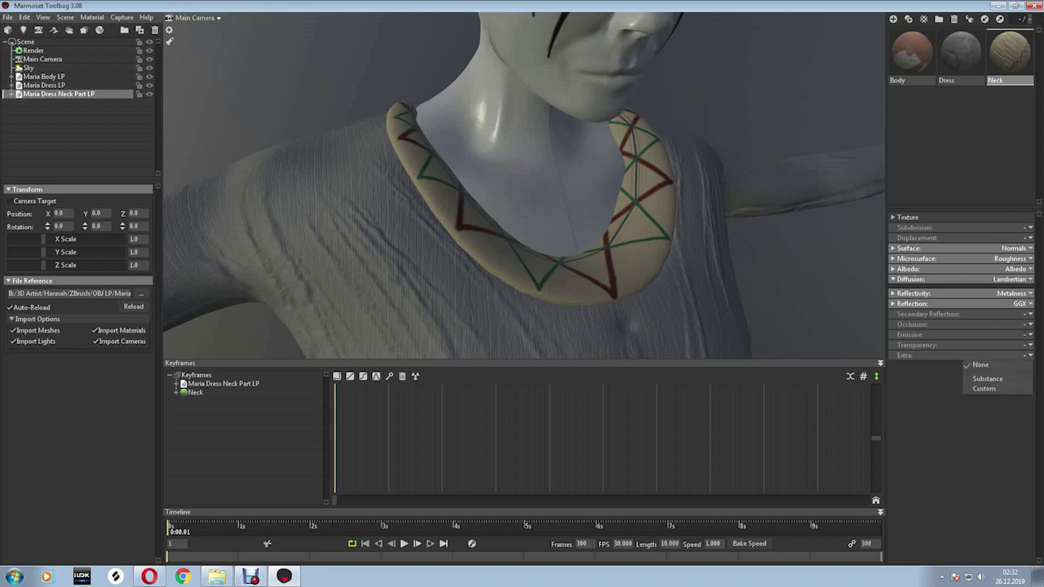
click(994, 378)
click(1029, 355)
click(995, 367)
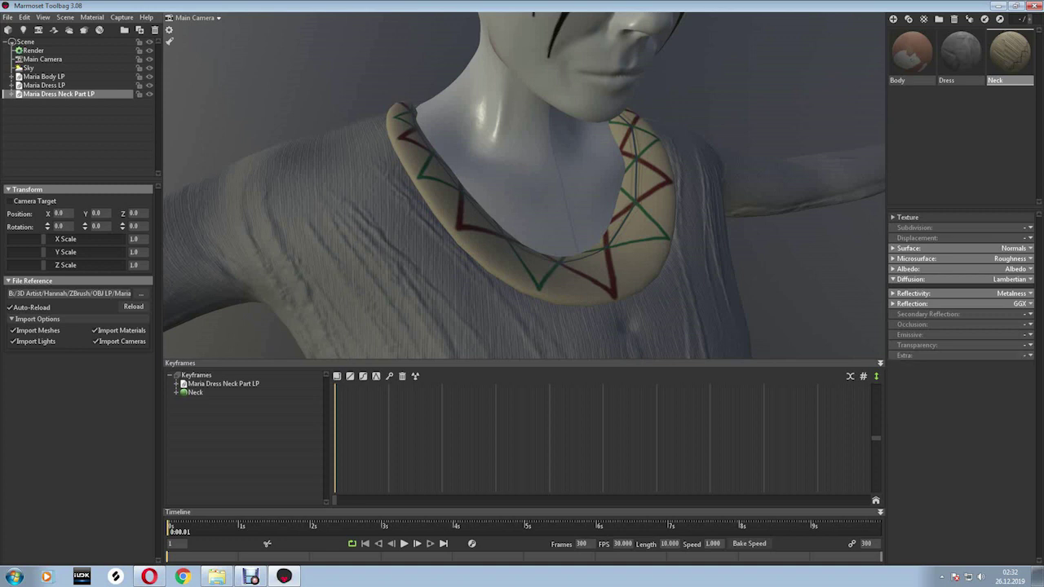
Give the Neck material Height displacement with its map at scale 1.0, then create NewMat01.
click(1029, 237)
click(1003, 259)
click(900, 254)
double_click(350, 252)
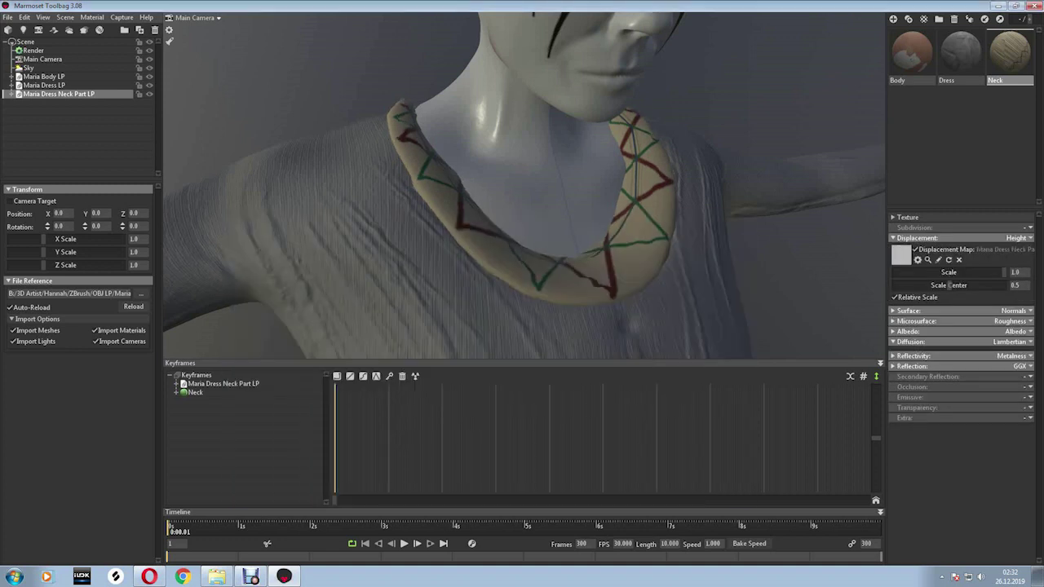
mouse_move(1003, 271)
mouse_down()
mouse_move(901, 272)
mouse_move(1011, 272)
mouse_up()
drag(948, 285, 949, 284)
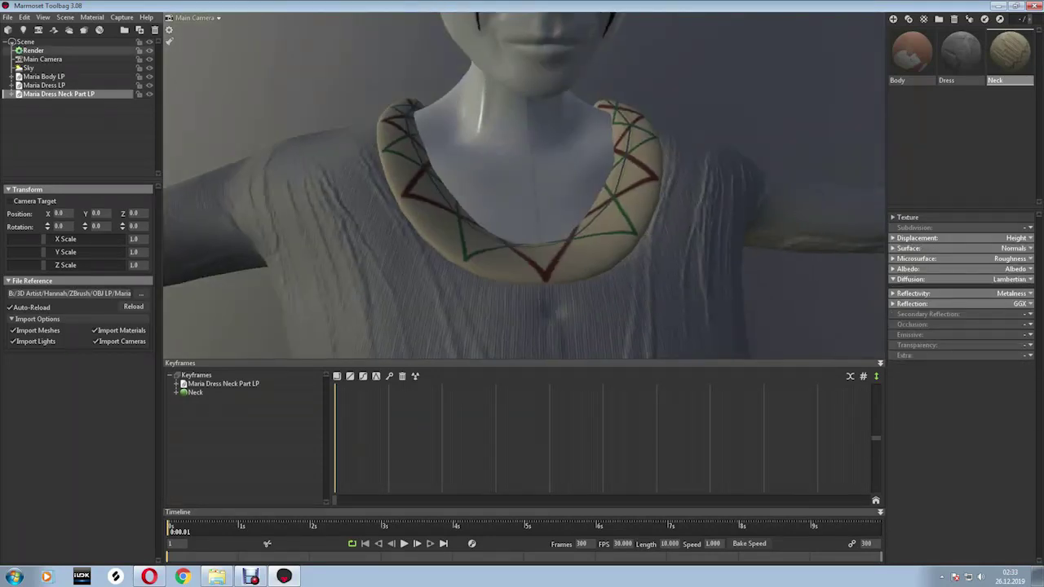
click(25, 17)
Create the blank material and import the Maria Dress Strings LP model.
click(143, 104)
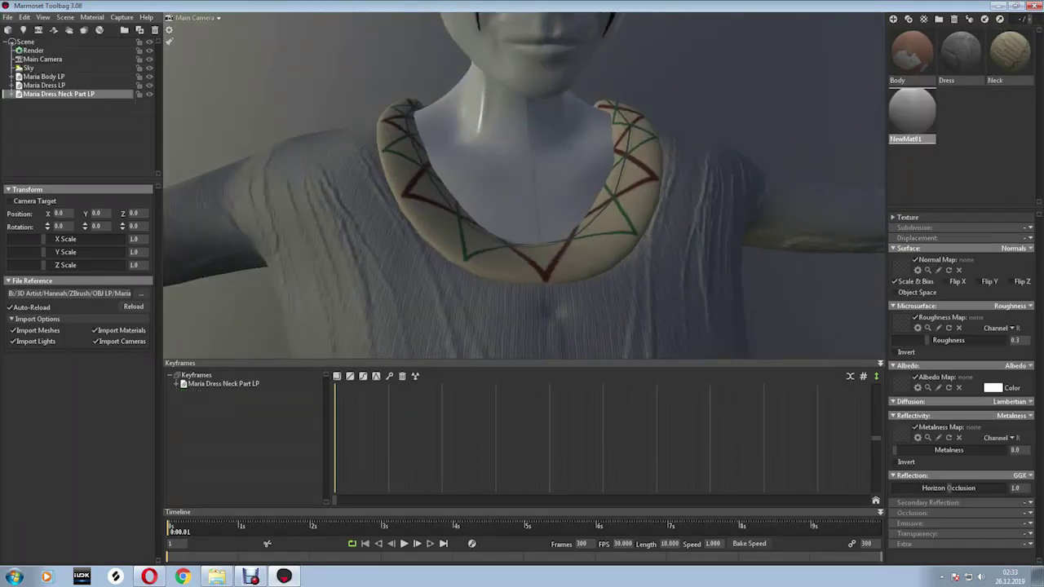
click(6, 17)
click(31, 95)
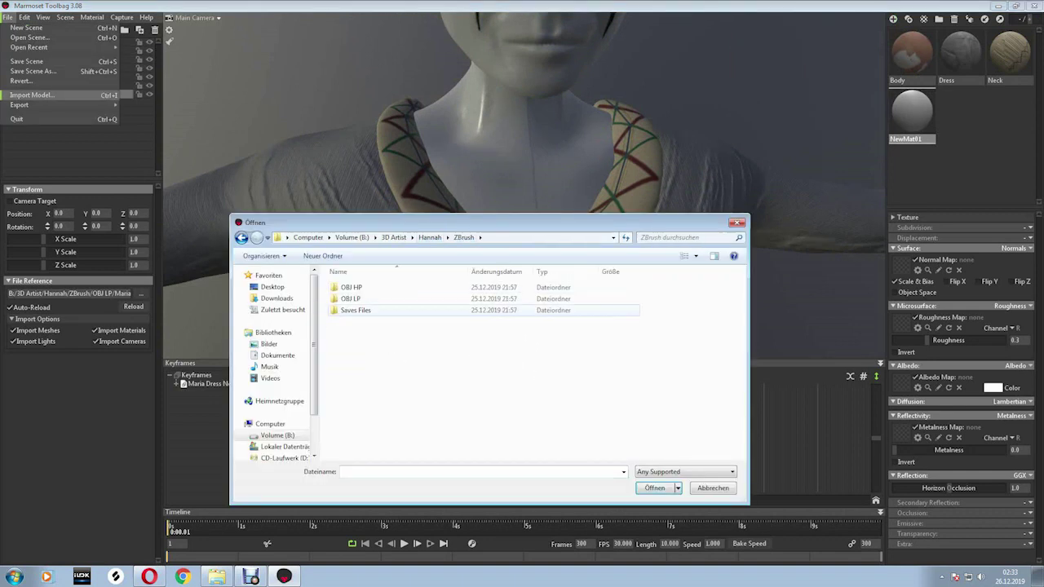
double_click(378, 321)
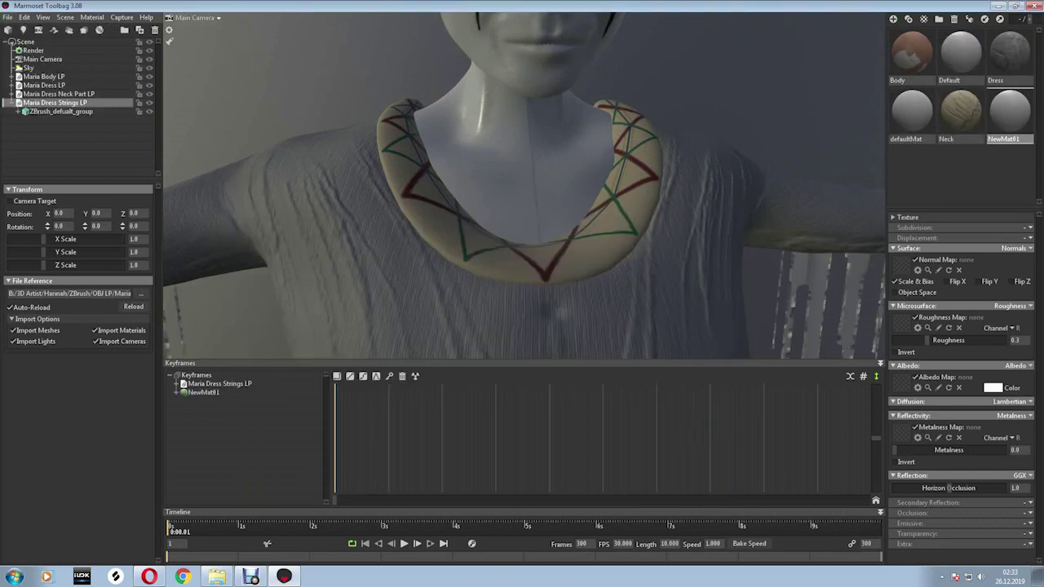
Import the high-poly Maria Dress Strings model from the HP folder.
click(6, 17)
click(31, 95)
click(463, 238)
double_click(359, 298)
double_click(379, 321)
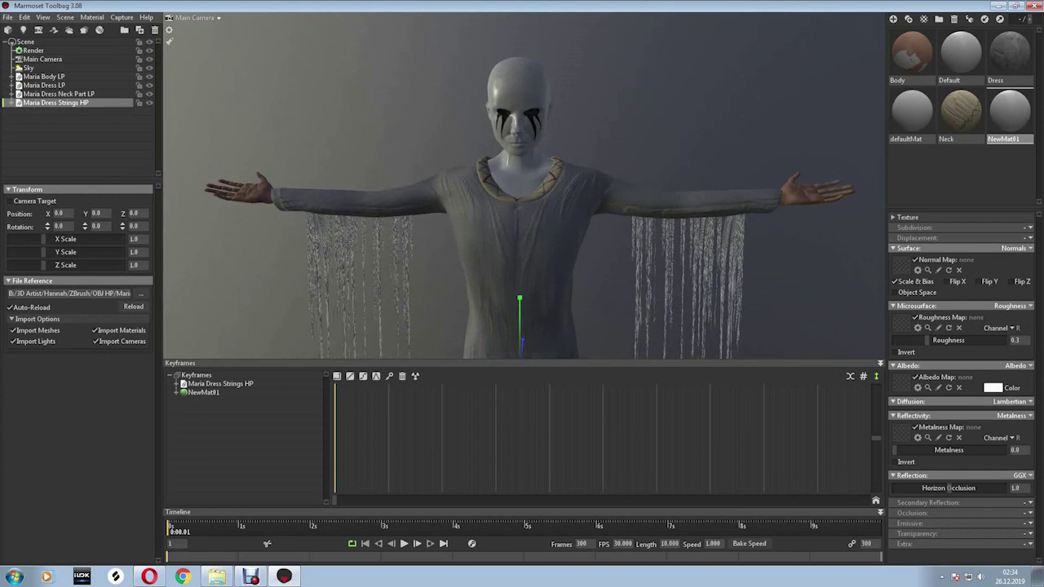
Import the Maria Necklace Feather HP model.
click(7, 17)
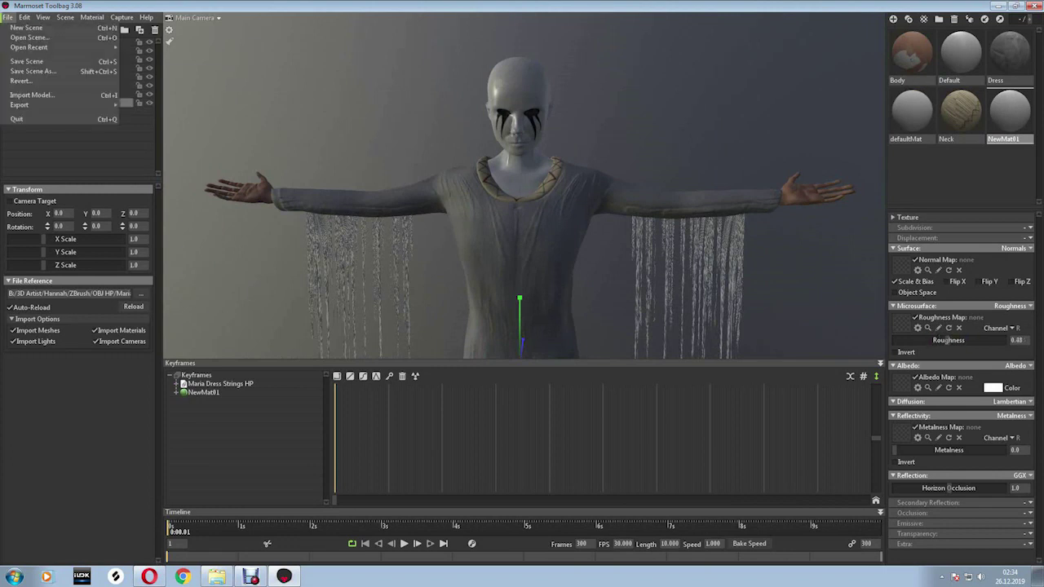
click(31, 95)
double_click(384, 401)
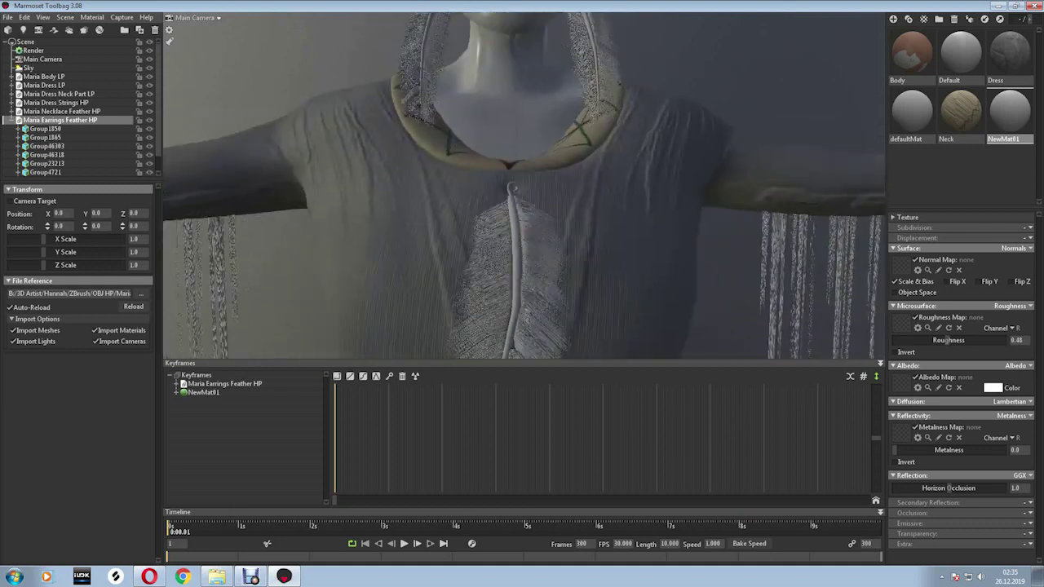
Import the Maria Dress Belt LP model into the scene.
click(6, 17)
click(31, 95)
double_click(359, 295)
click(384, 333)
click(601, 533)
mouse_move(571, 204)
mouse_down()
mouse_move(465, 326)
mouse_move(438, 326)
mouse_up()
Widen the belt to X scale 1.064 and rename NewMat01 to Belt.
mouse_move(522, 204)
mouse_down()
mouse_move(620, 212)
mouse_move(489, 330)
mouse_up()
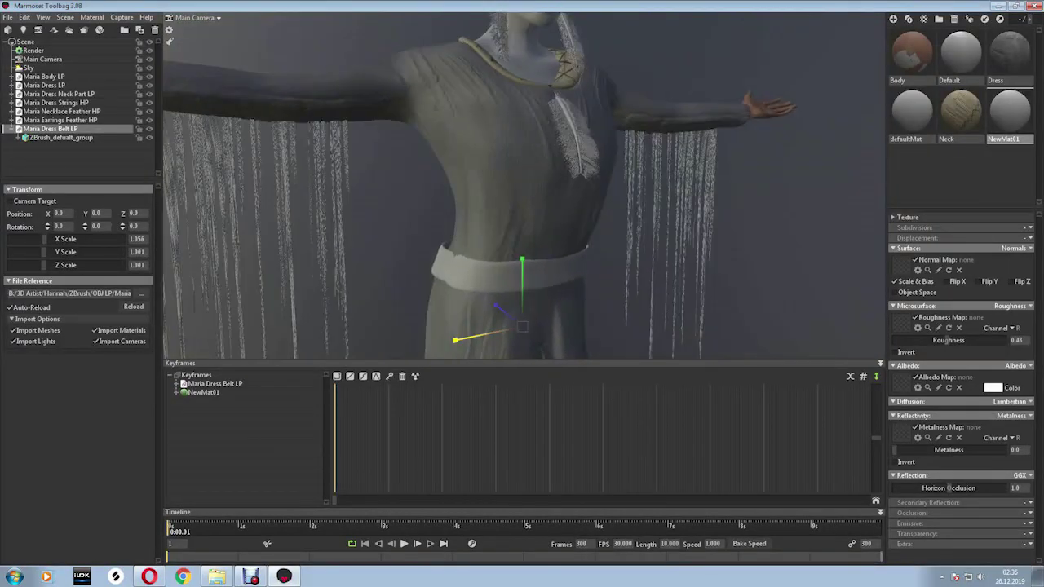
drag(454, 339, 522, 339)
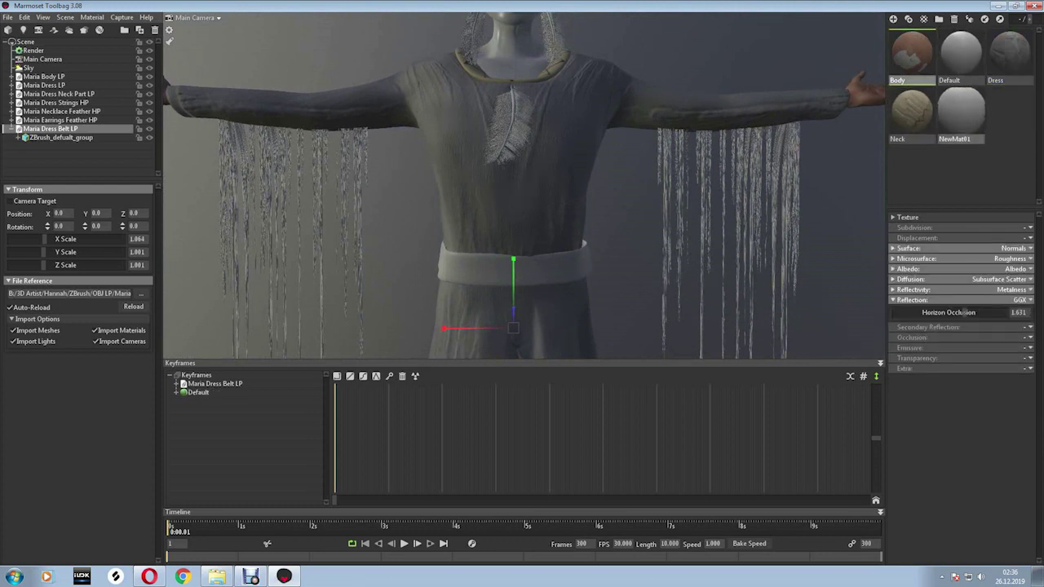
text(Beld)
key(Return)
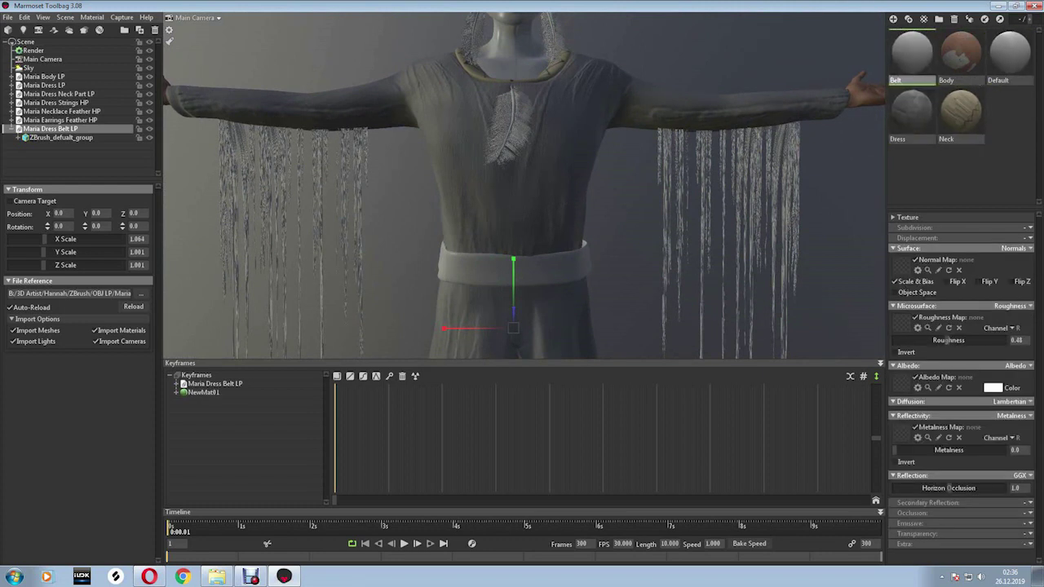
Load the belt's normal and roughness maps from the Substance Painter Maria folder.
click(898, 269)
double_click(366, 322)
double_click(351, 367)
double_click(535, 310)
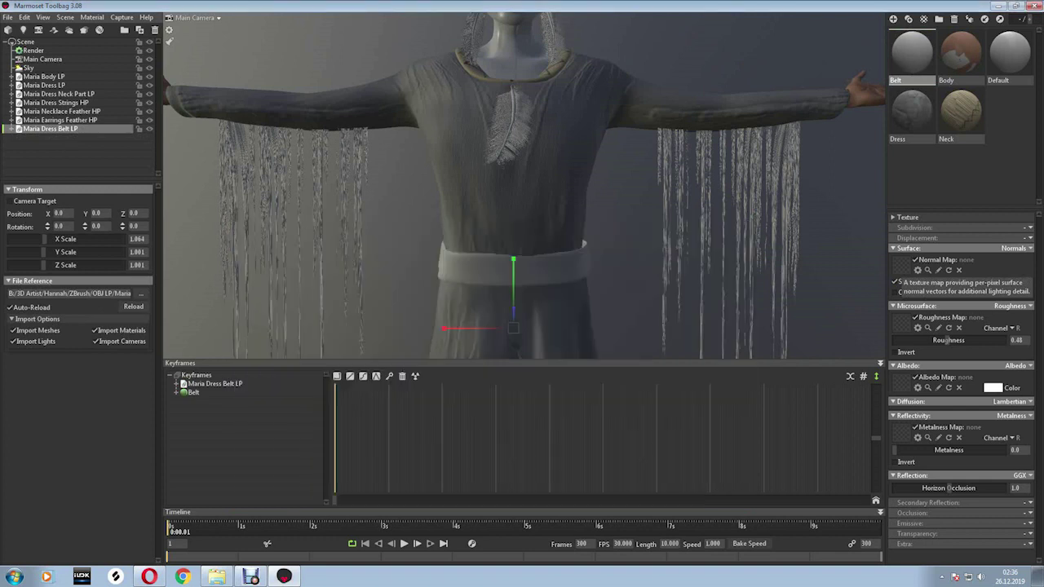
click(893, 248)
click(900, 275)
double_click(594, 302)
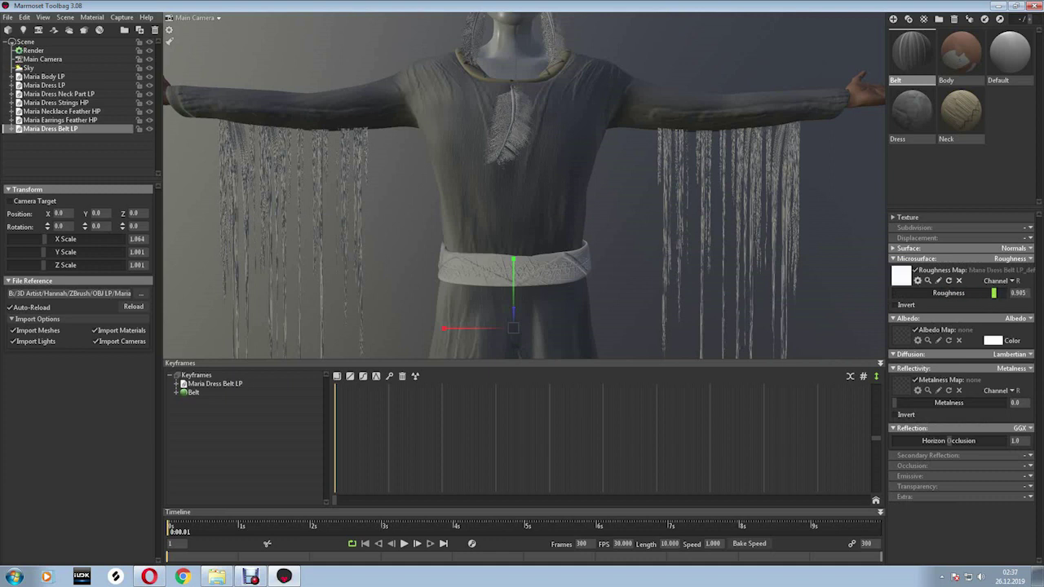
Load the belt's albedo and metalness maps.
click(893, 258)
click(900, 285)
click(661, 488)
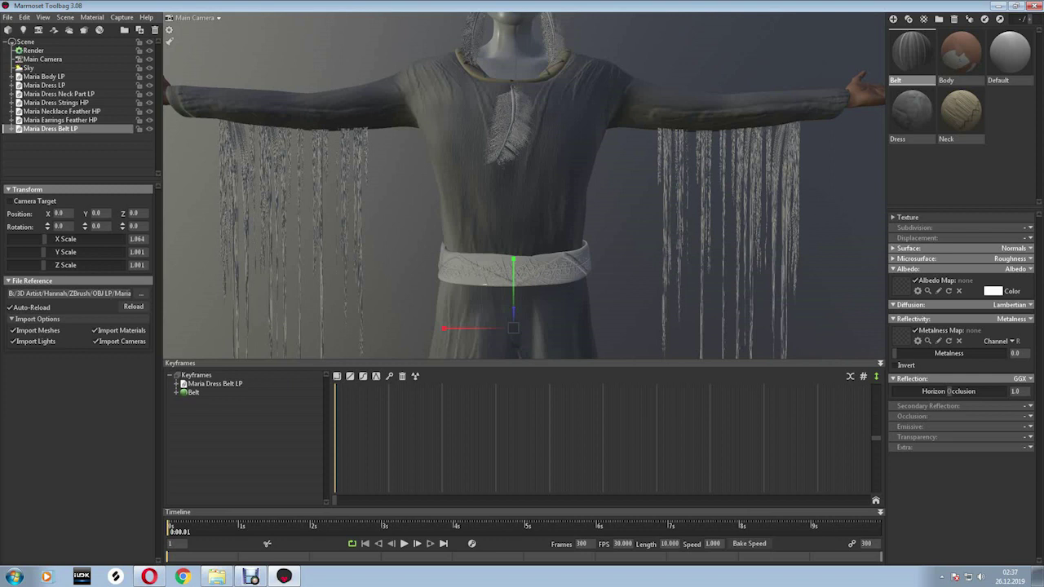
click(892, 268)
click(901, 310)
double_click(481, 322)
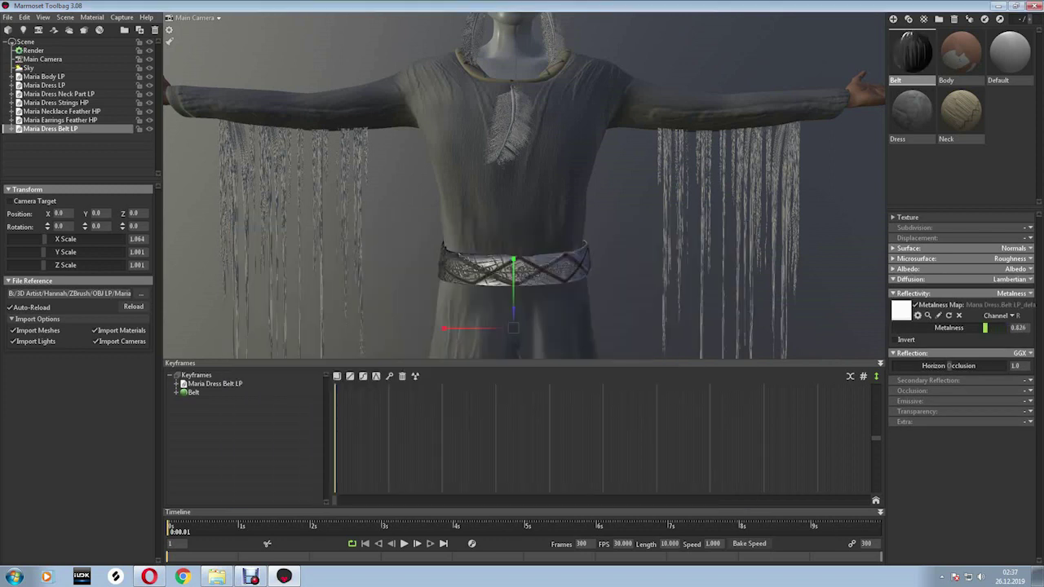
Import the Maria Hat LP model.
click(892, 293)
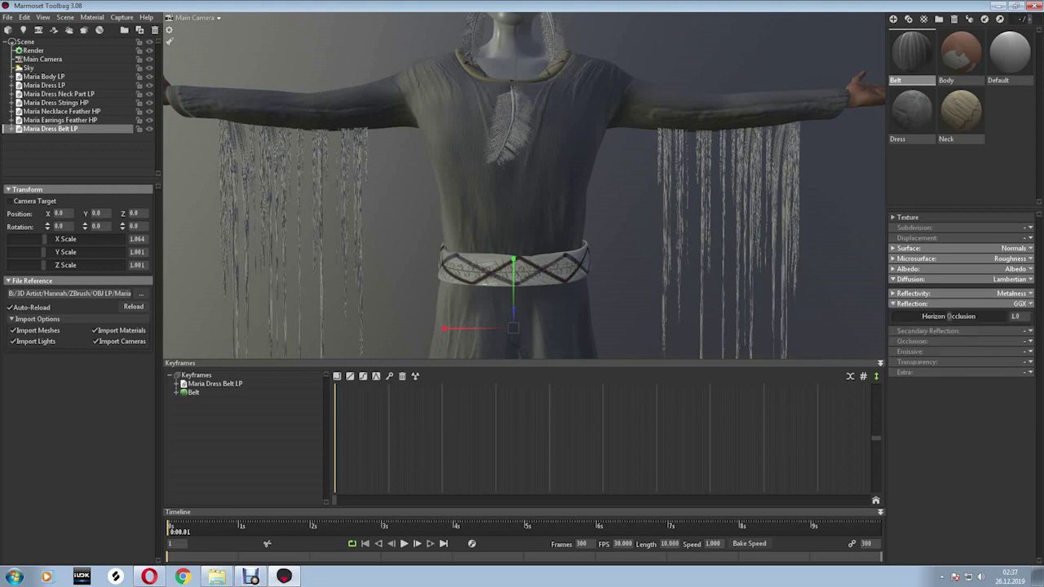
click(6, 18)
click(31, 95)
double_click(348, 287)
click(359, 344)
click(654, 487)
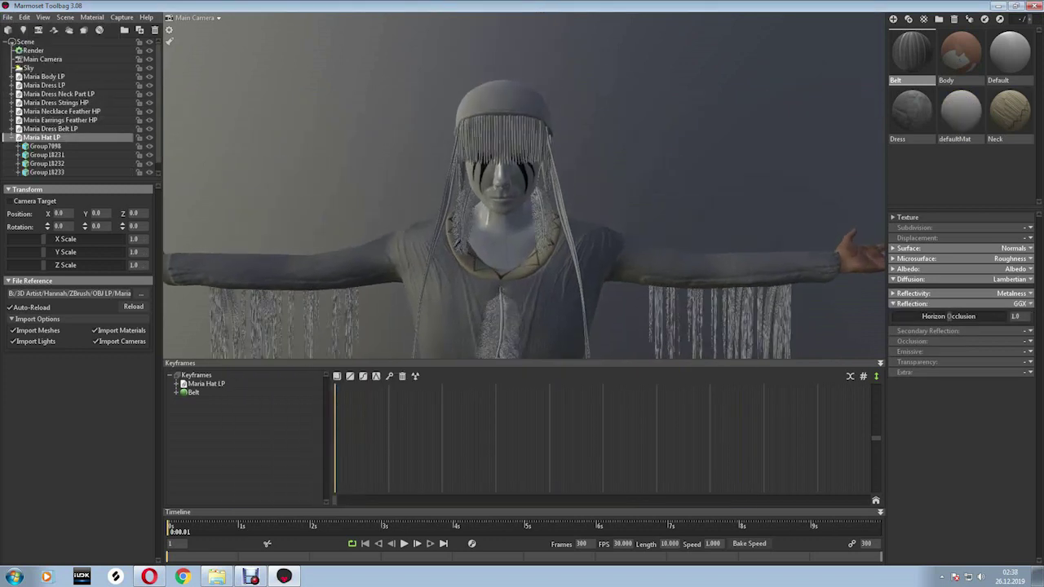
Apply the Default material to the hat and load its normal map from Hat Maps.
drag(1010, 50, 408, 122)
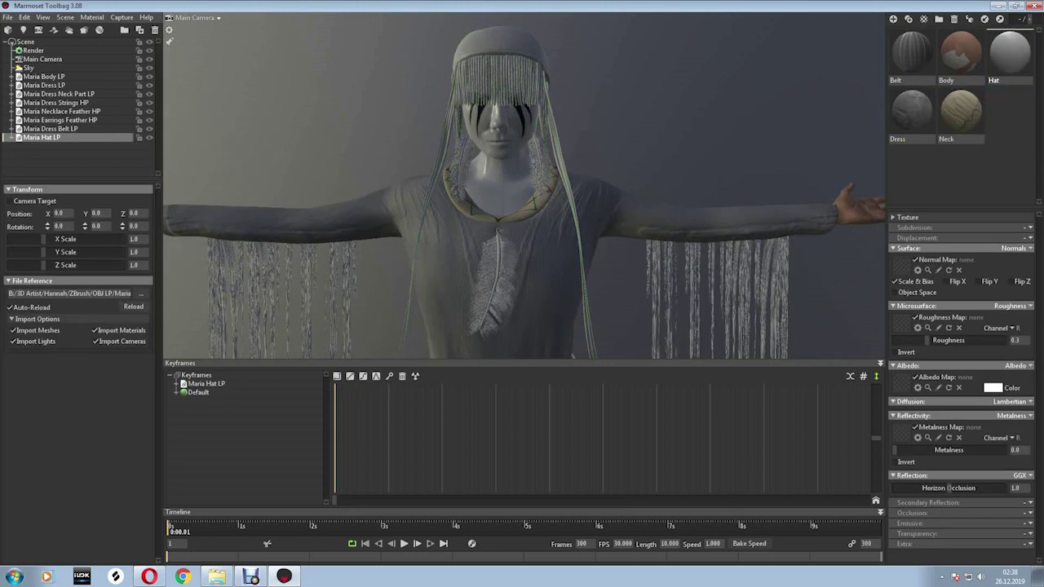
double_click(351, 298)
double_click(351, 321)
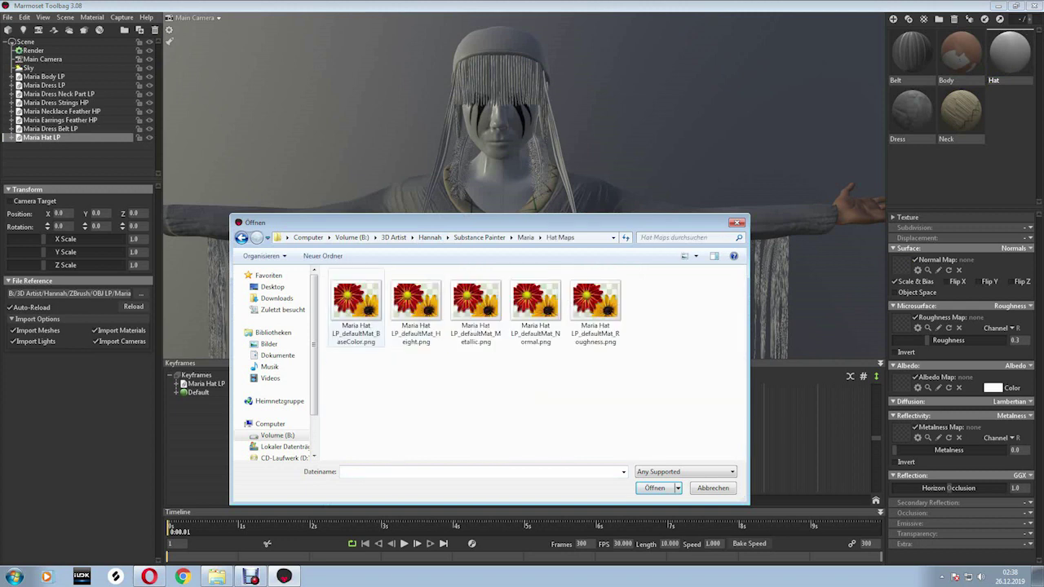
double_click(535, 306)
mouse_move(521, 244)
mouse_down()
mouse_move(570, 204)
mouse_move(563, 196)
mouse_up()
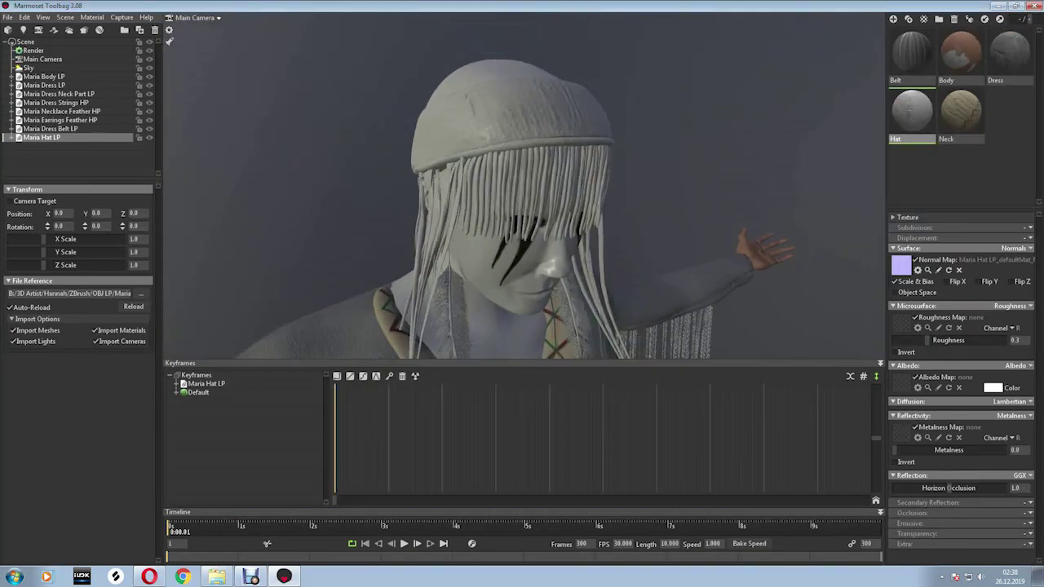
Load the hat's roughness map and lower roughness to 0.202.
click(893, 248)
click(901, 322)
double_click(594, 306)
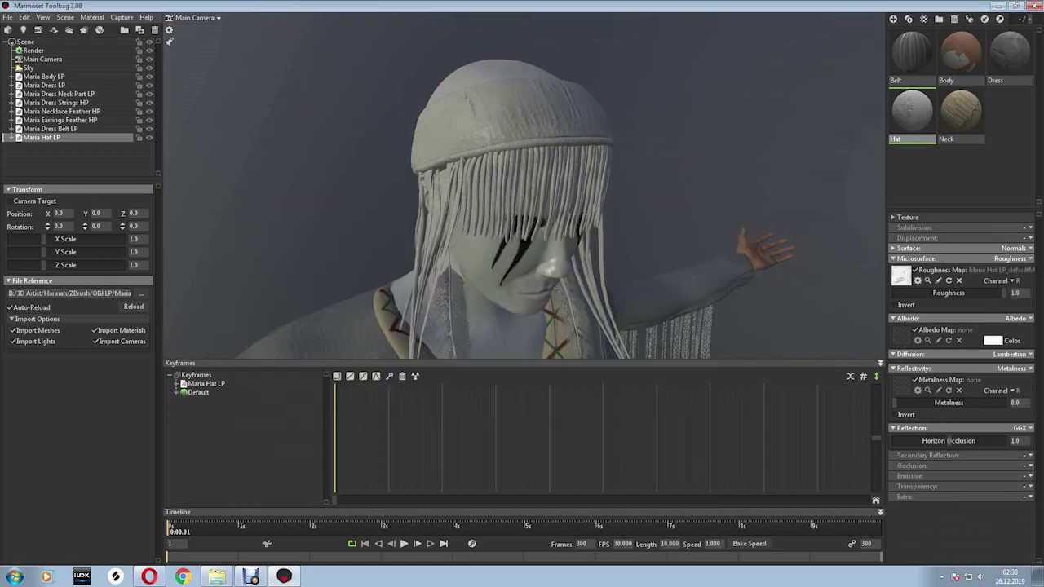
drag(1003, 293, 930, 293)
click(893, 259)
click(901, 286)
key(Escape)
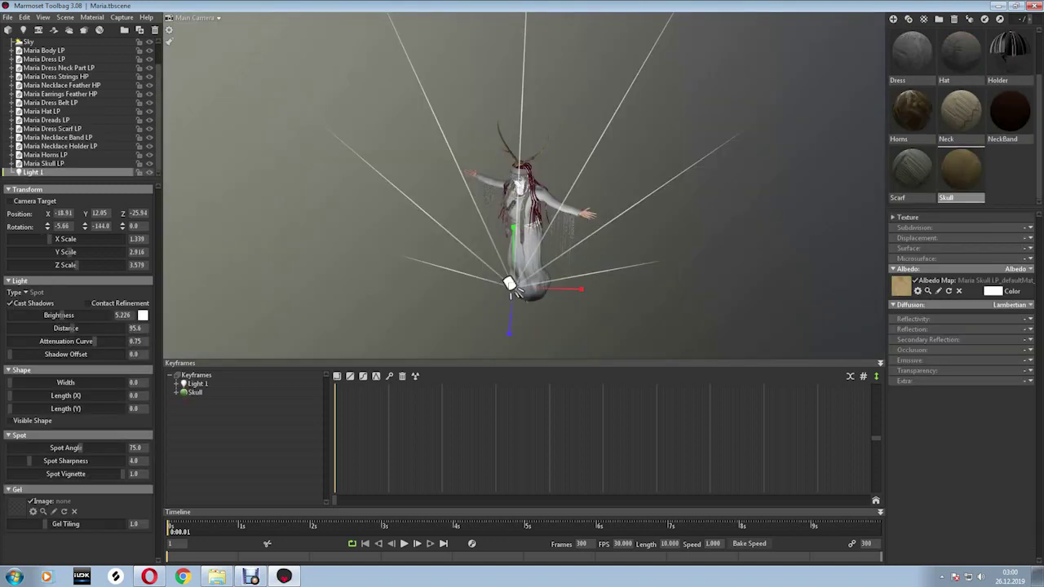
Delete the existing spot light from the scene.
click(45, 163)
click(33, 172)
key(Delete)
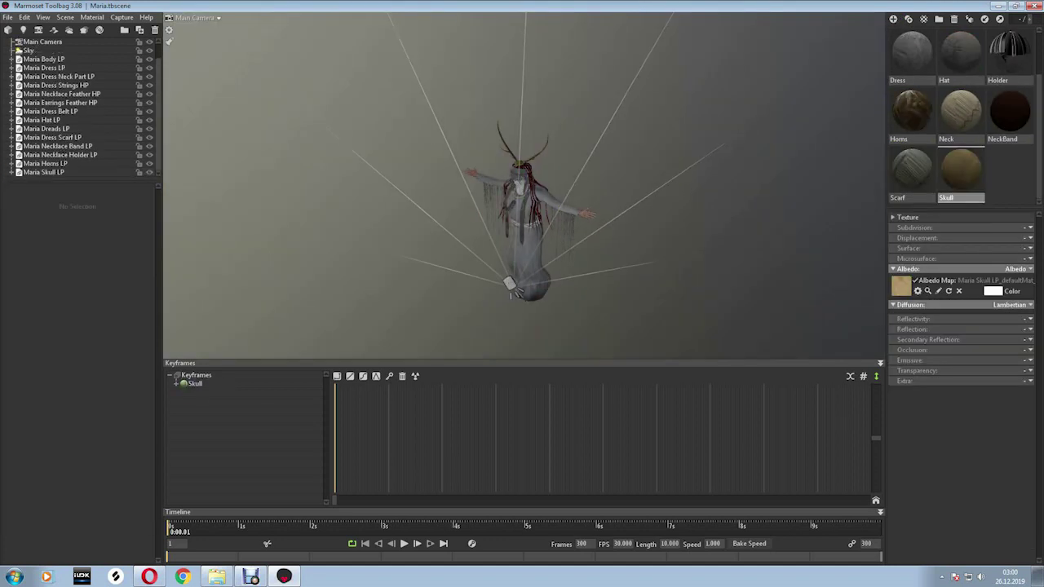
Add a new spot light to the Maria scene.
click(91, 17)
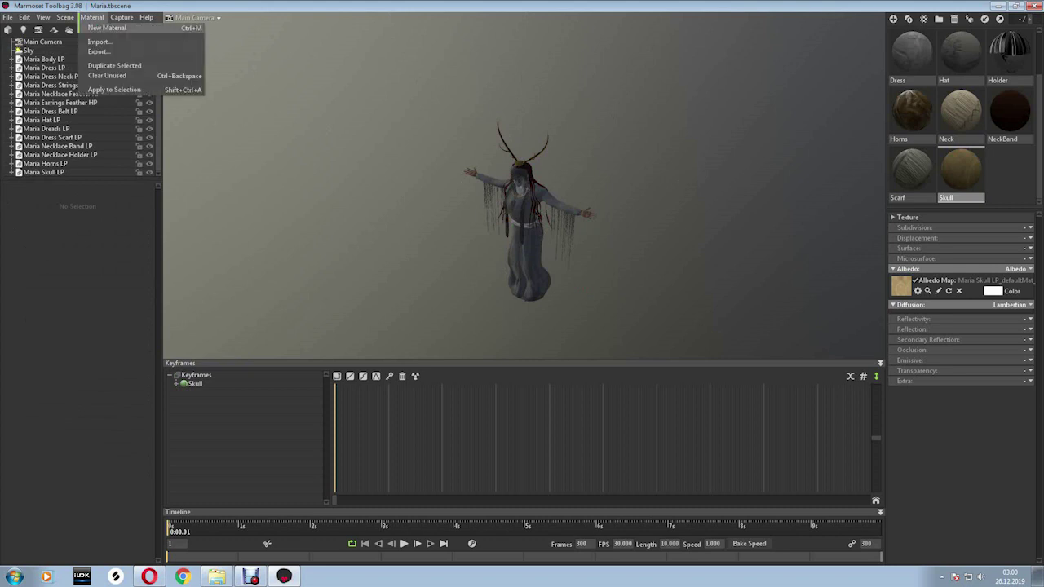
click(196, 28)
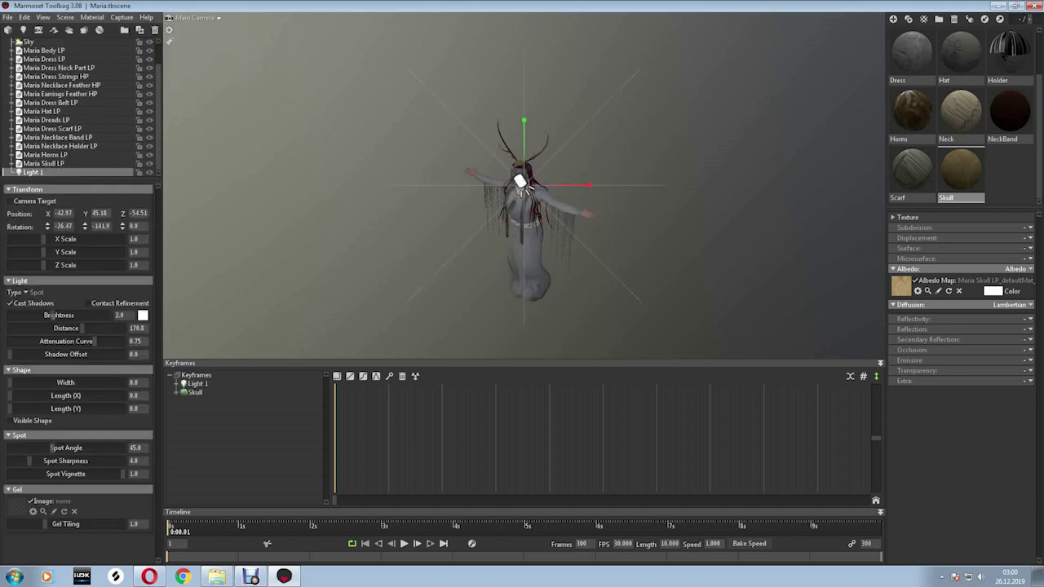
drag(571, 245, 489, 236)
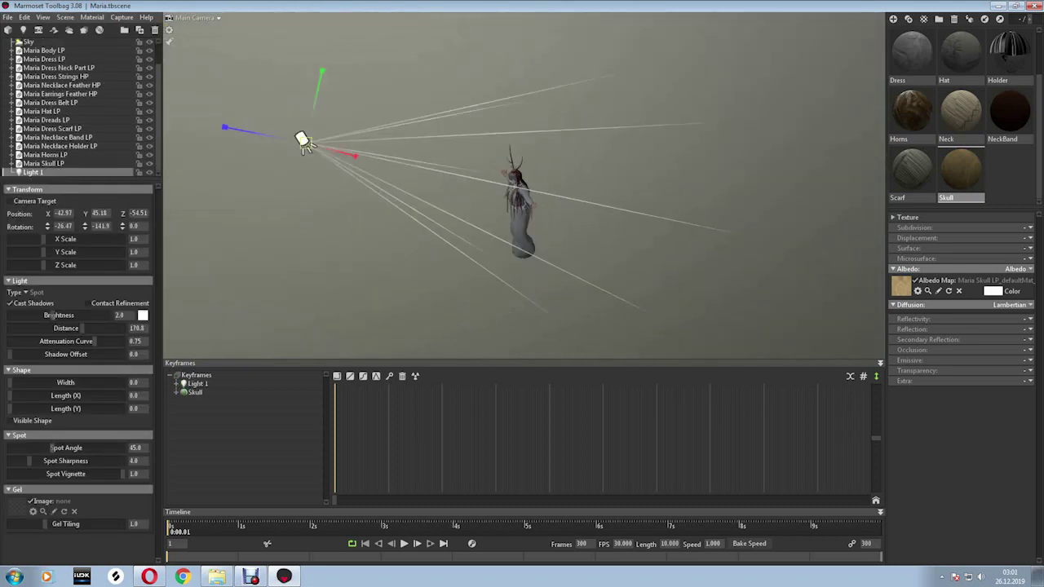
drag(304, 145, 706, 96)
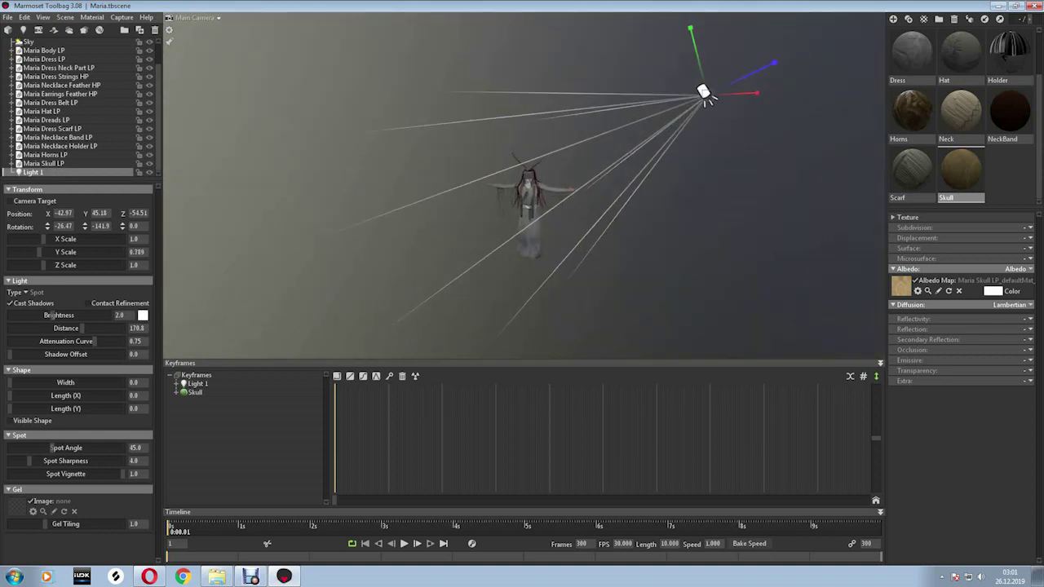
Set the spot light to brightness 38.32, distance 90.23 and shadow offset 24.0.
mouse_move(47, 315)
mouse_down()
mouse_move(72, 328)
mouse_move(70, 315)
mouse_up()
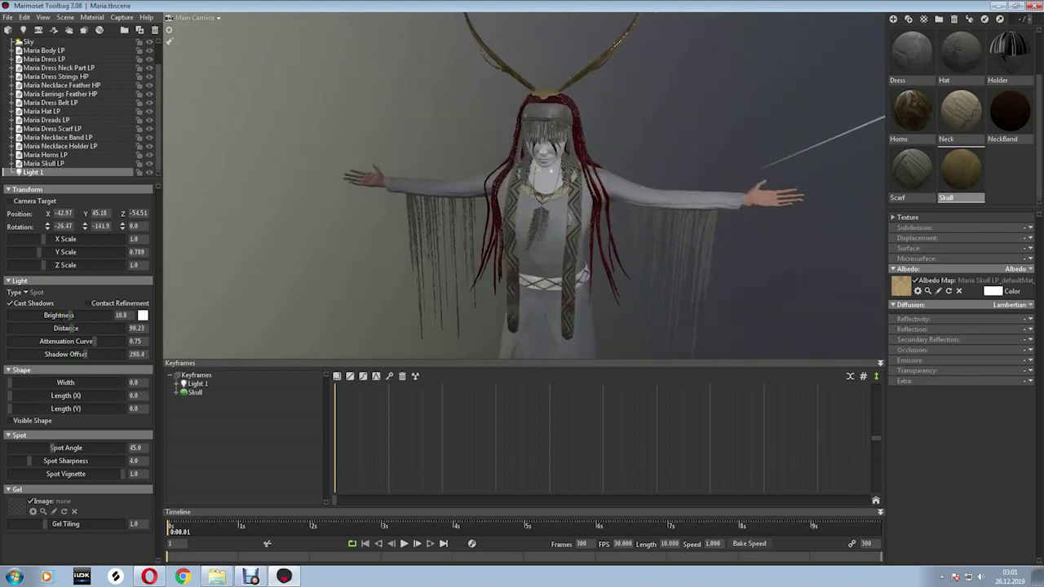
drag(85, 354, 41, 354)
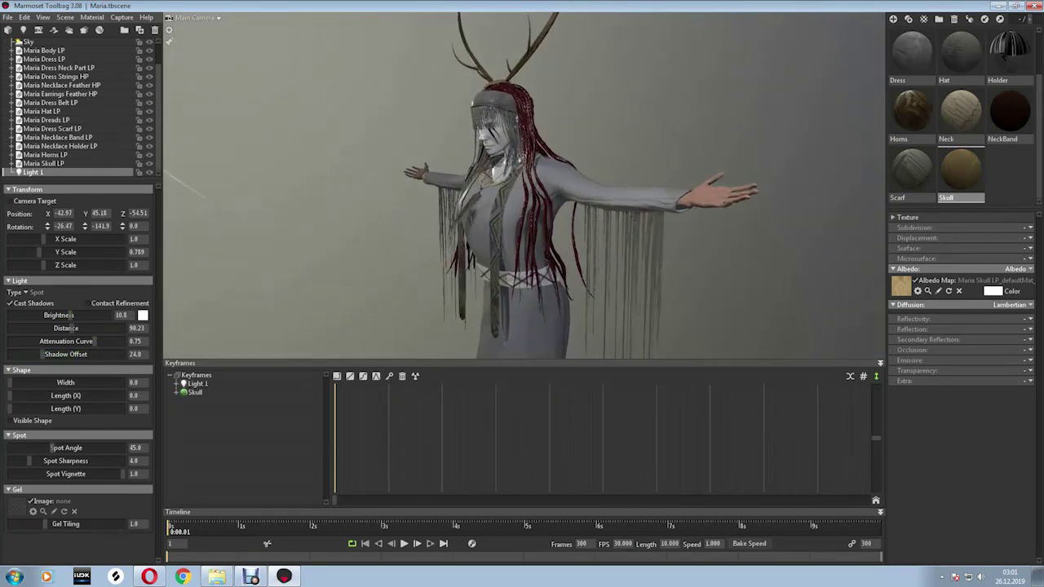
drag(65, 315, 89, 315)
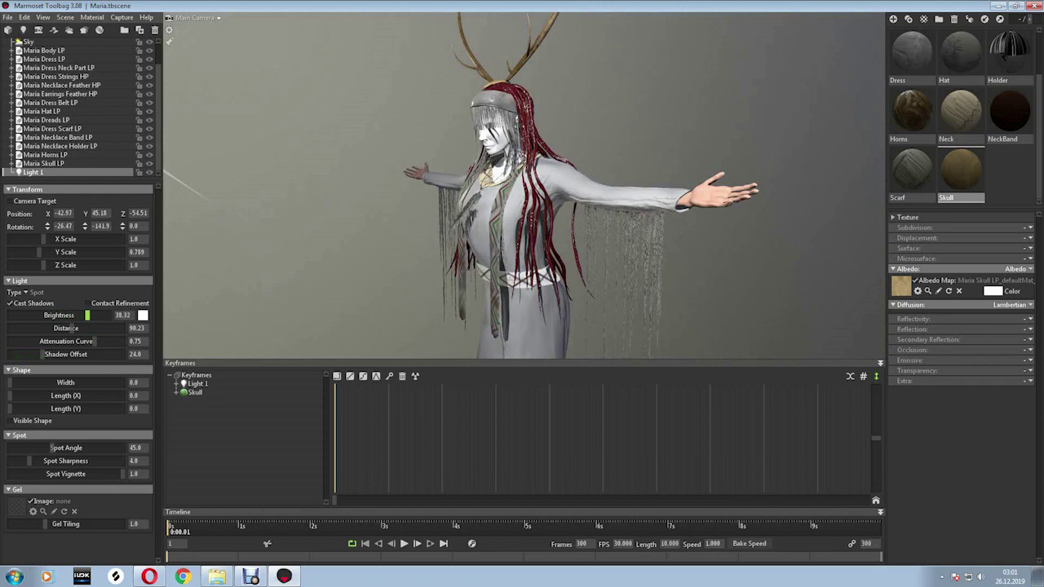
Set Light 1 distance 118.3, brightness 23.79, width 11.41, Length (X) 18.78, spot angle 32.3.
mouse_move(71, 328)
mouse_down()
mouse_move(96, 341)
mouse_move(85, 354)
mouse_move(18, 354)
mouse_up()
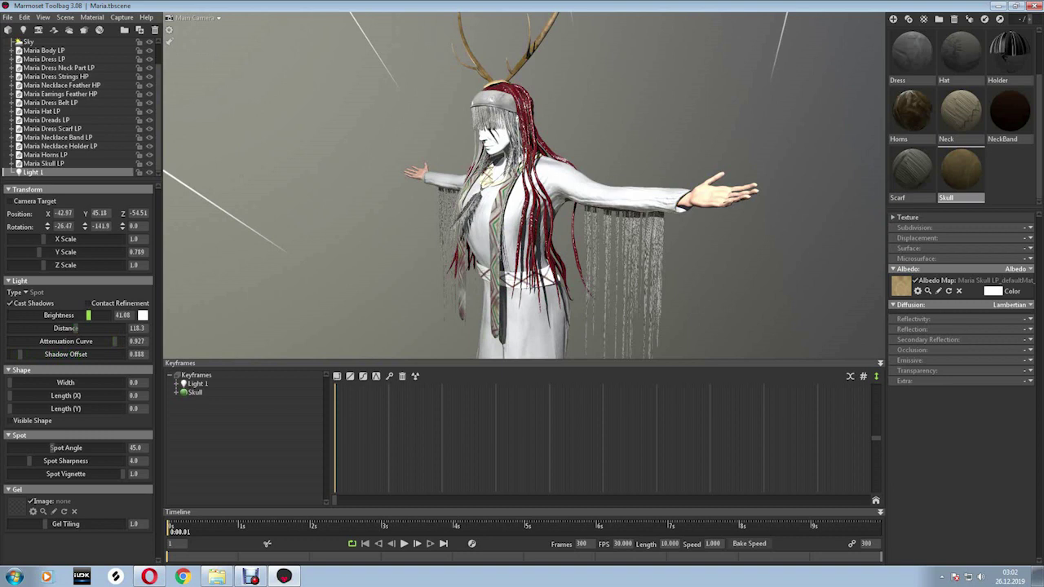
drag(88, 315, 80, 314)
drag(9, 382, 31, 381)
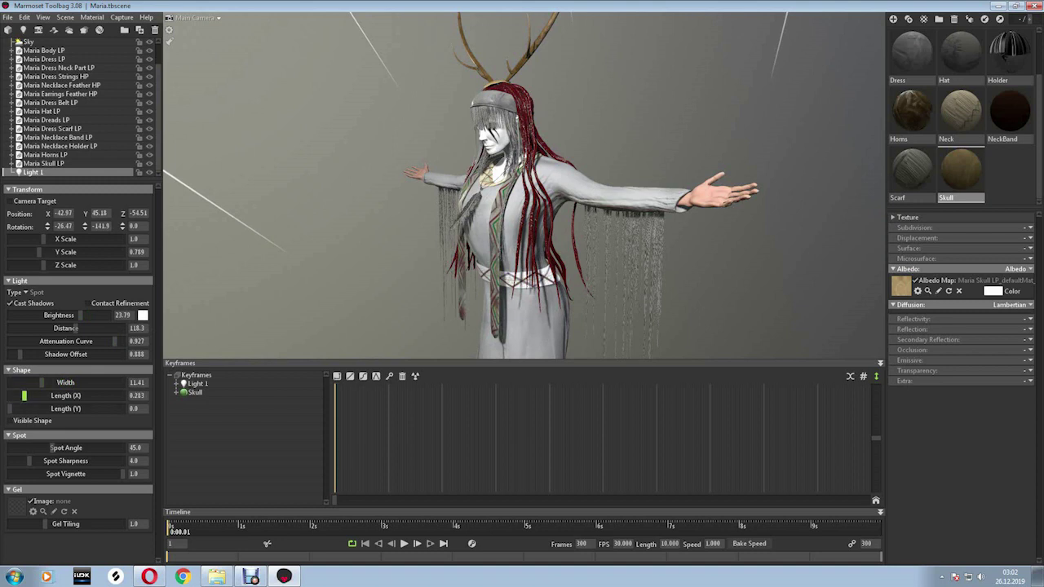
drag(38, 396, 54, 395)
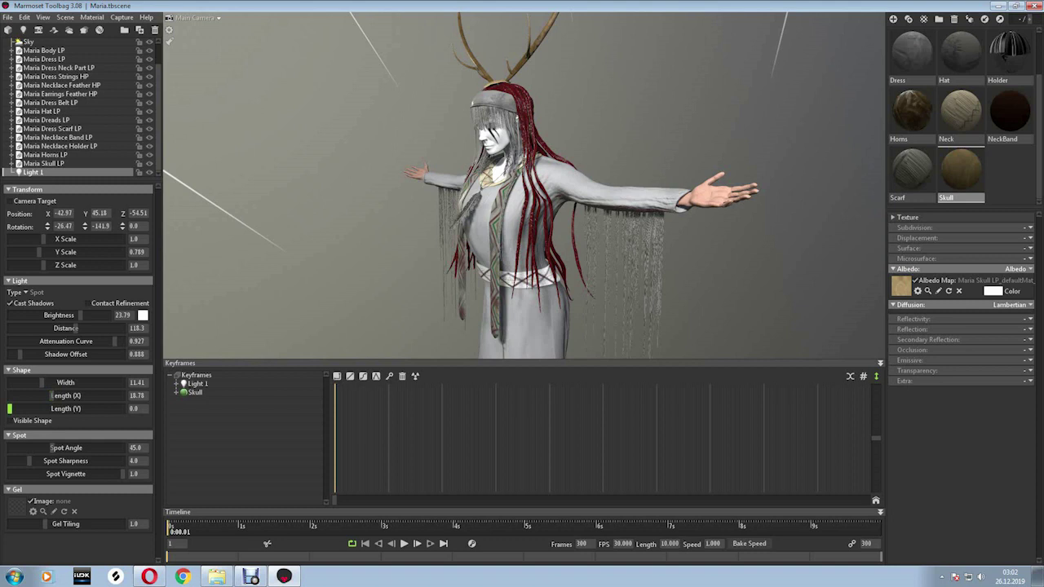
mouse_move(51, 448)
mouse_down()
mouse_move(39, 447)
mouse_move(54, 448)
mouse_up()
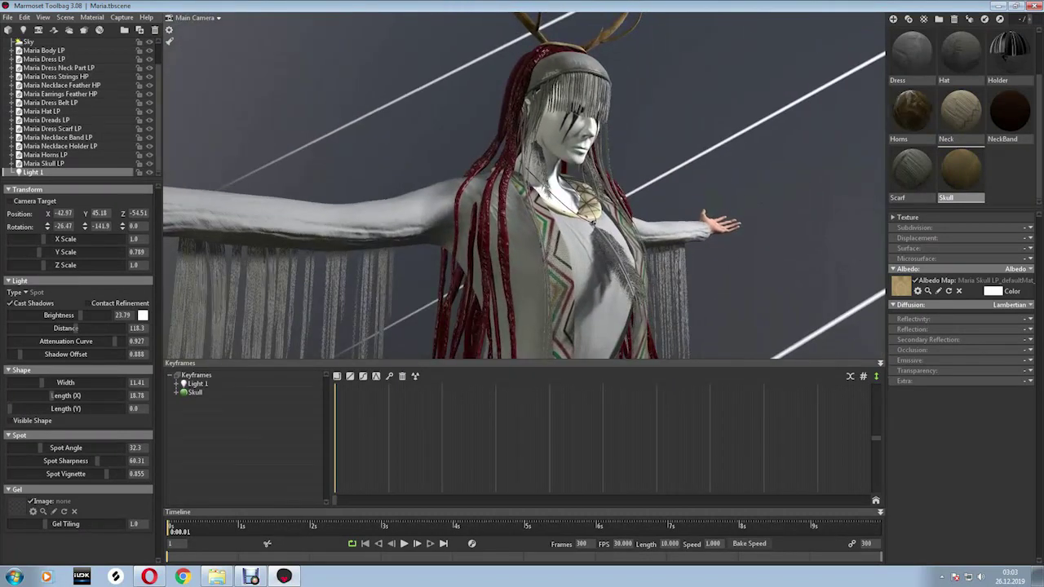
Capture an image of the current view.
click(122, 17)
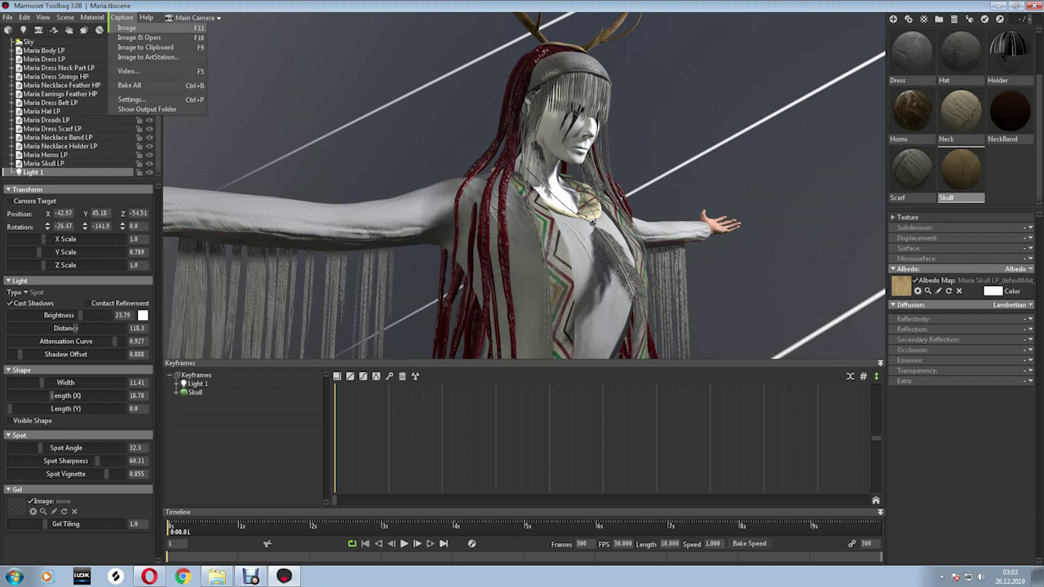
click(127, 27)
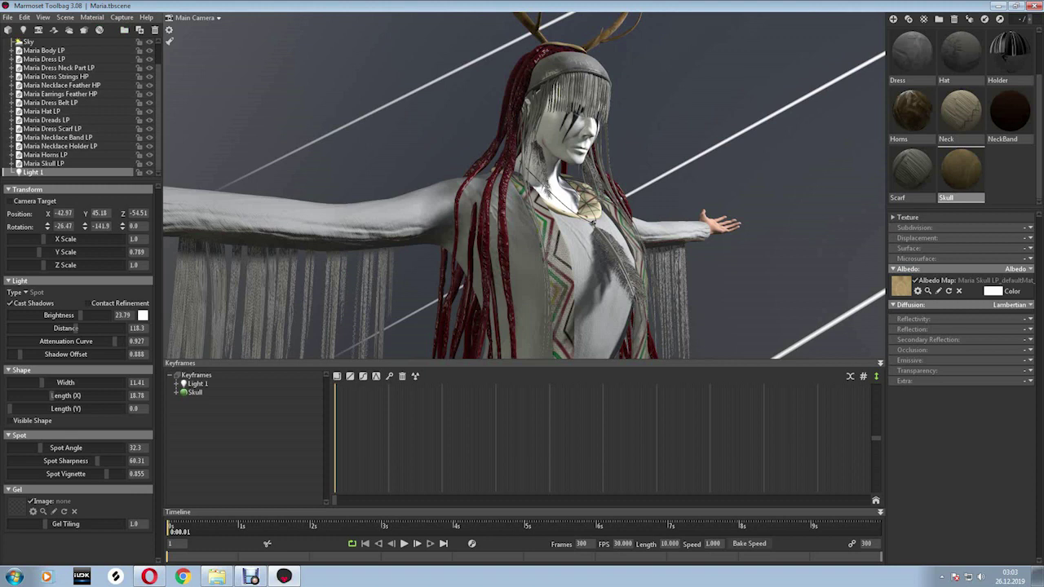
click(27, 189)
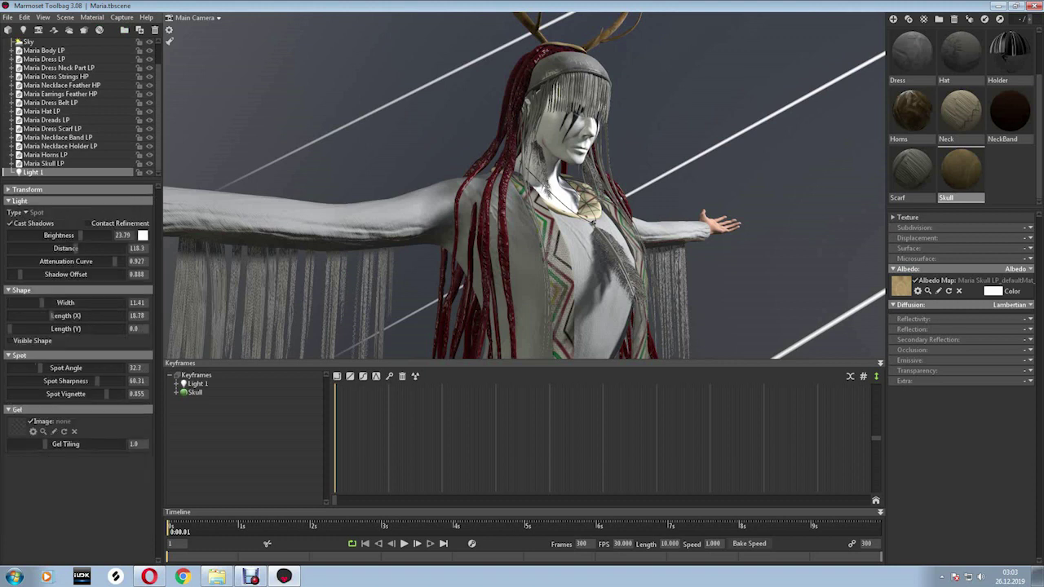
click(27, 189)
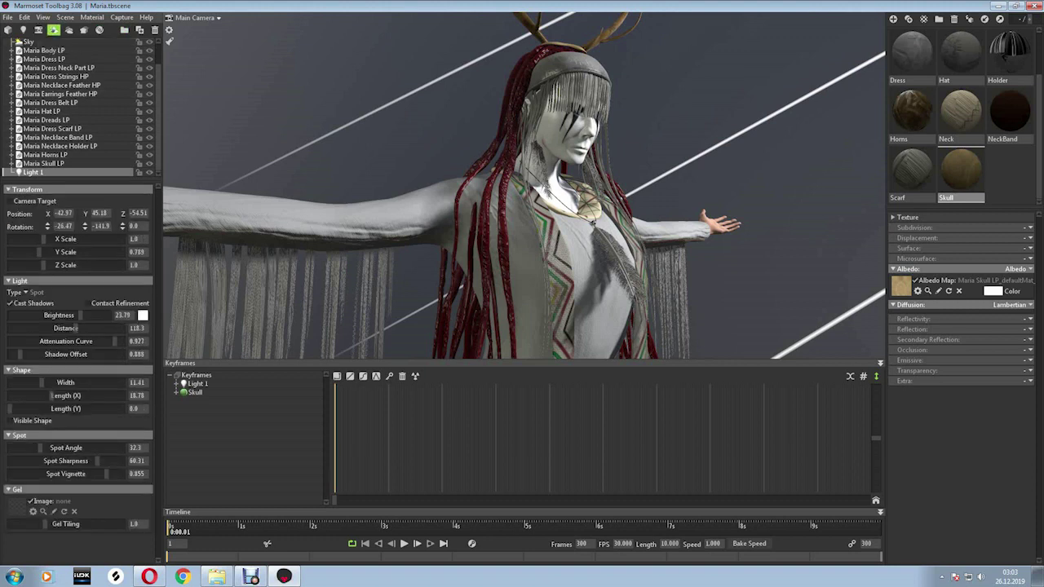
click(65, 17)
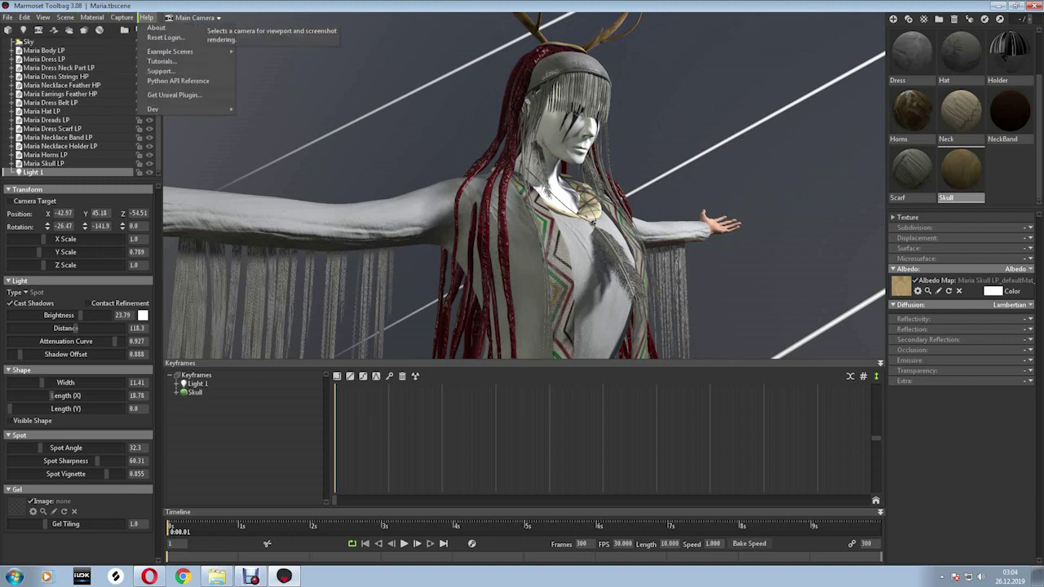
key(Escape)
Confirm the 1920×1080 PNG capture settings.
click(122, 17)
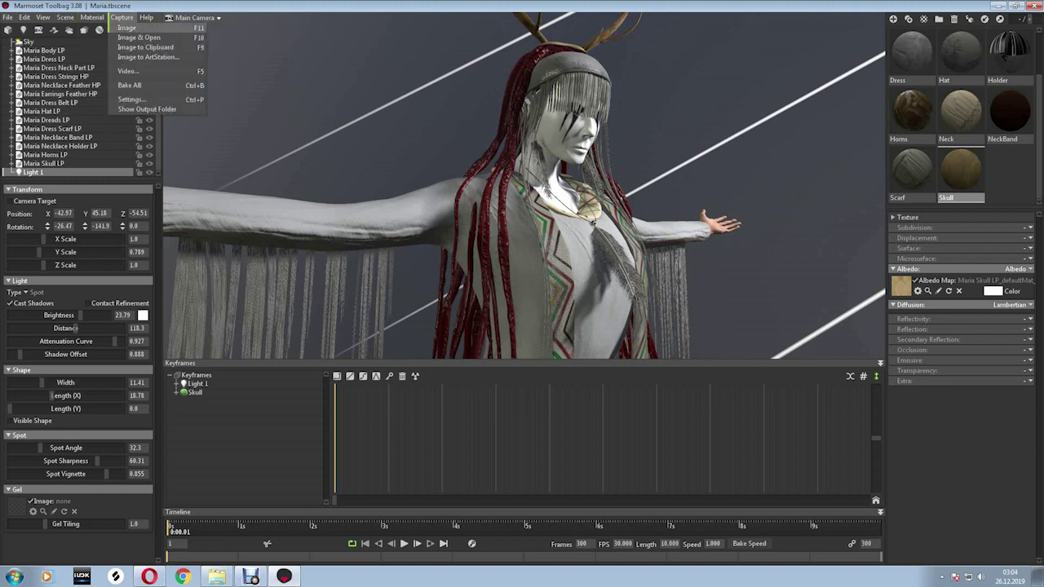
click(131, 99)
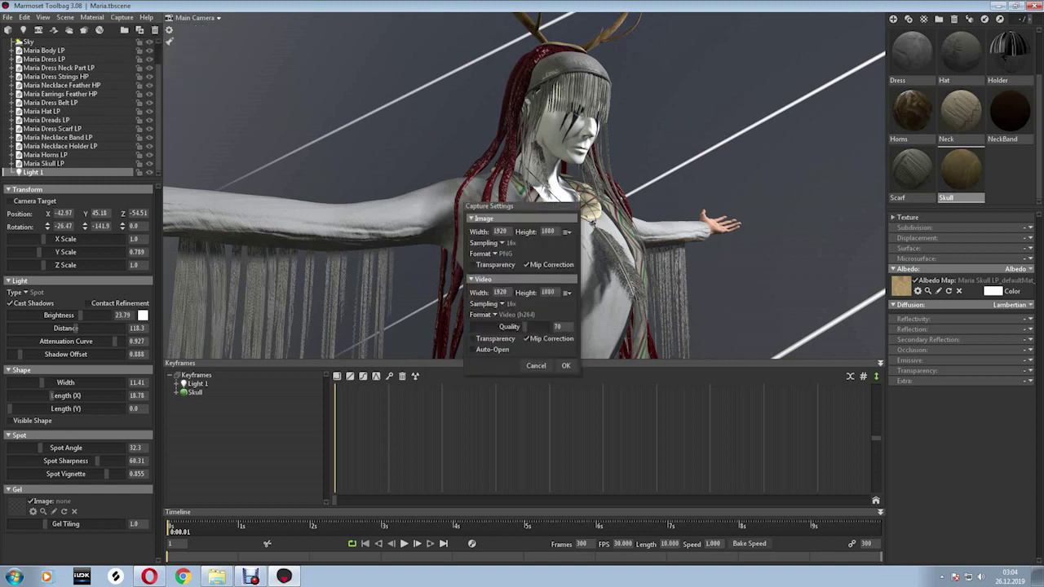
click(566, 365)
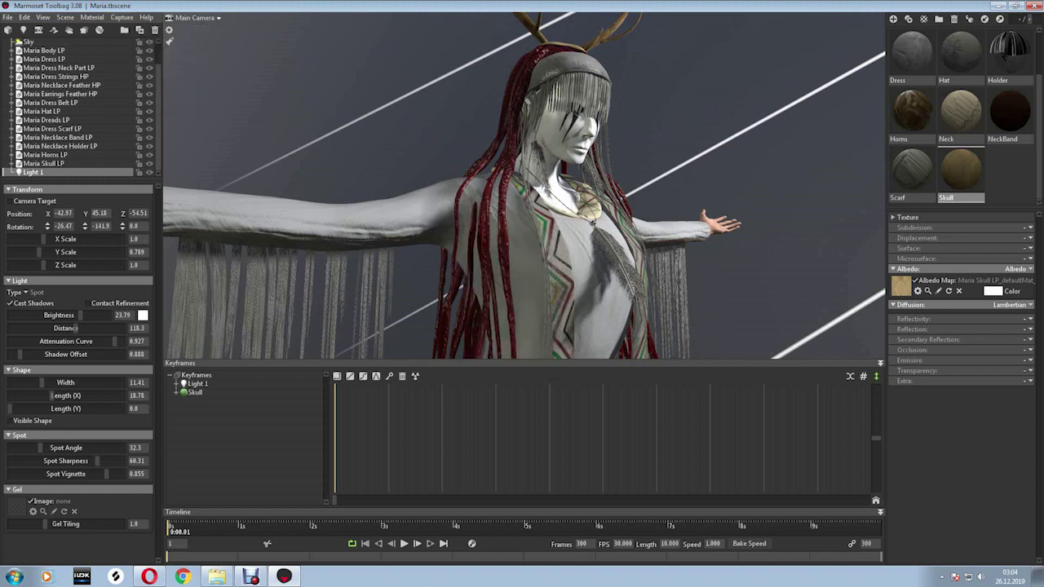
Select Render in the outliner to show the scene's render settings.
click(64, 18)
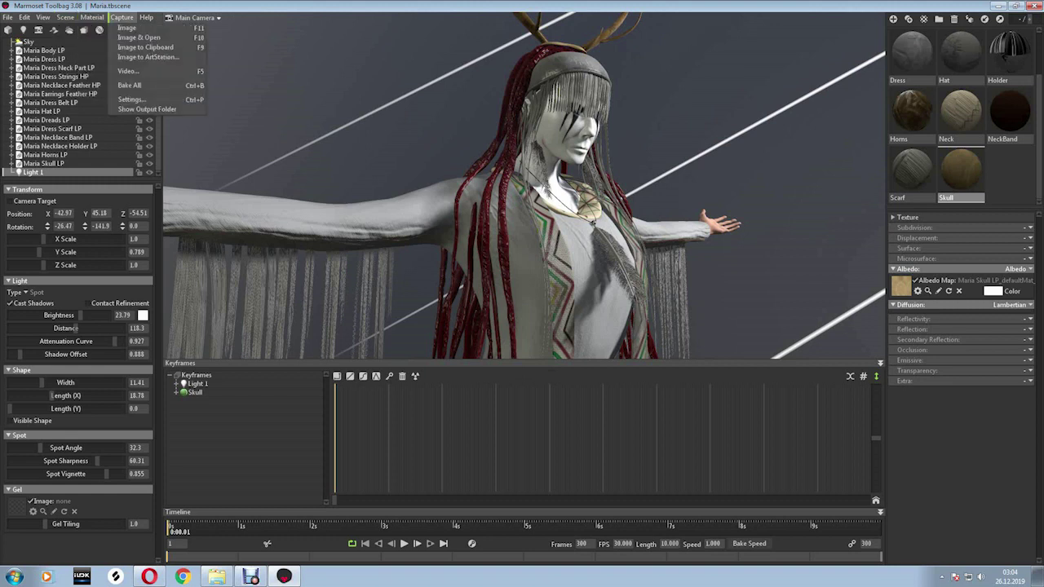
mouse_move(122, 17)
click(30, 501)
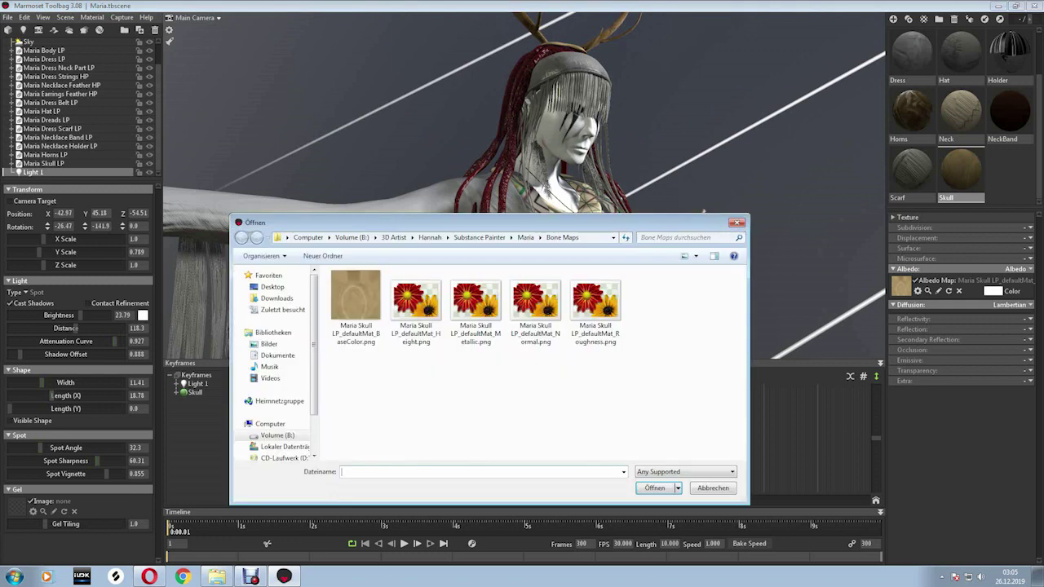
click(737, 222)
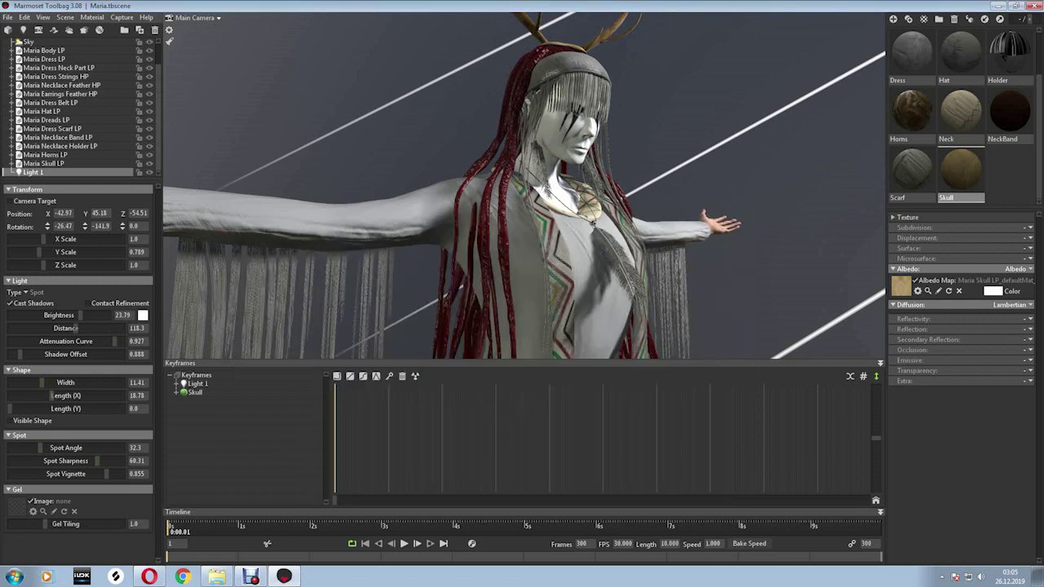
scroll(81, 120, up, 2)
click(33, 51)
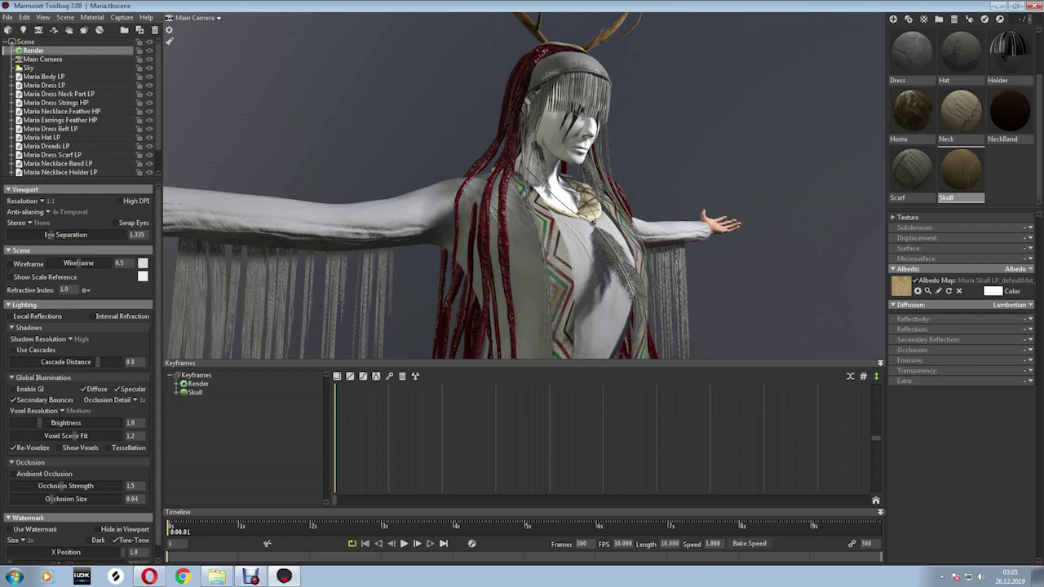
Thicken the wireframe, enable local reflections, extend shadow cascade distance and keep global illumination on.
drag(79, 262, 84, 262)
click(9, 315)
drag(97, 362, 107, 362)
click(13, 389)
click(13, 389)
click(13, 388)
click(13, 388)
click(13, 389)
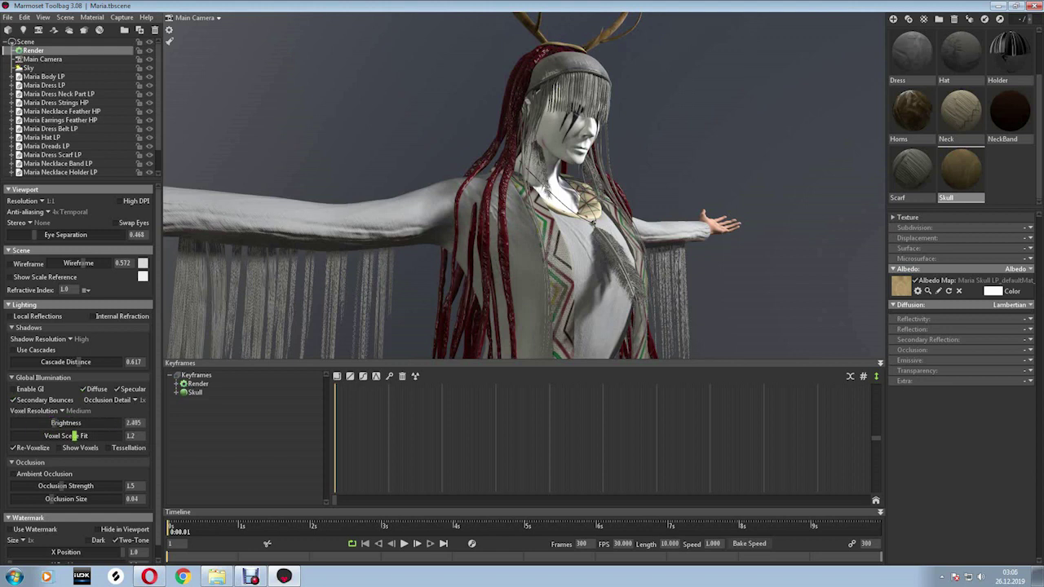
scroll(74, 436, down, 1)
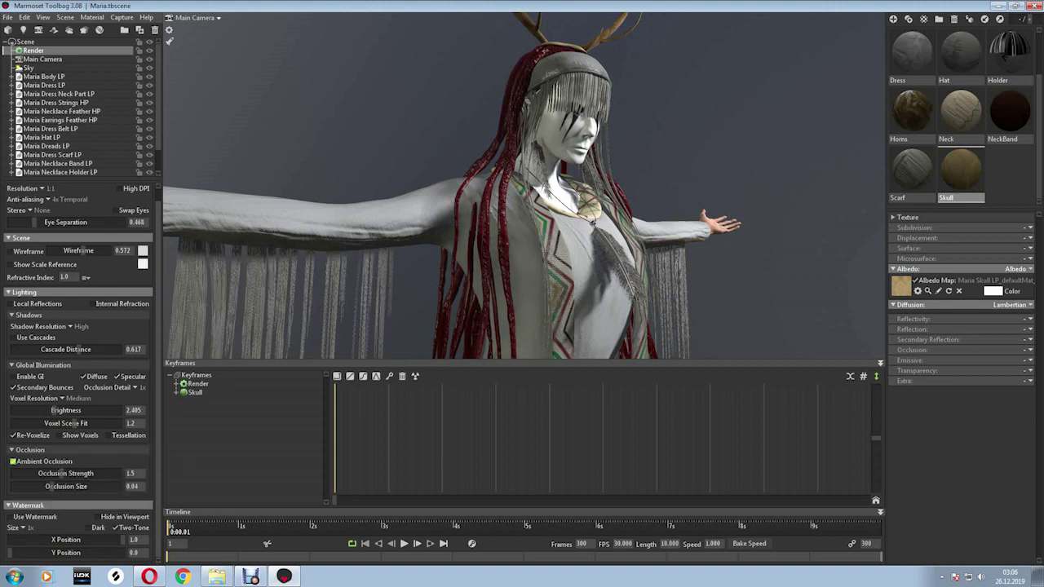
Fine-tune the ambient occlusion strength and size.
drag(61, 473, 131, 474)
drag(49, 486, 33, 486)
mouse_move(94, 473)
mouse_down()
mouse_move(119, 473)
mouse_move(95, 473)
mouse_up()
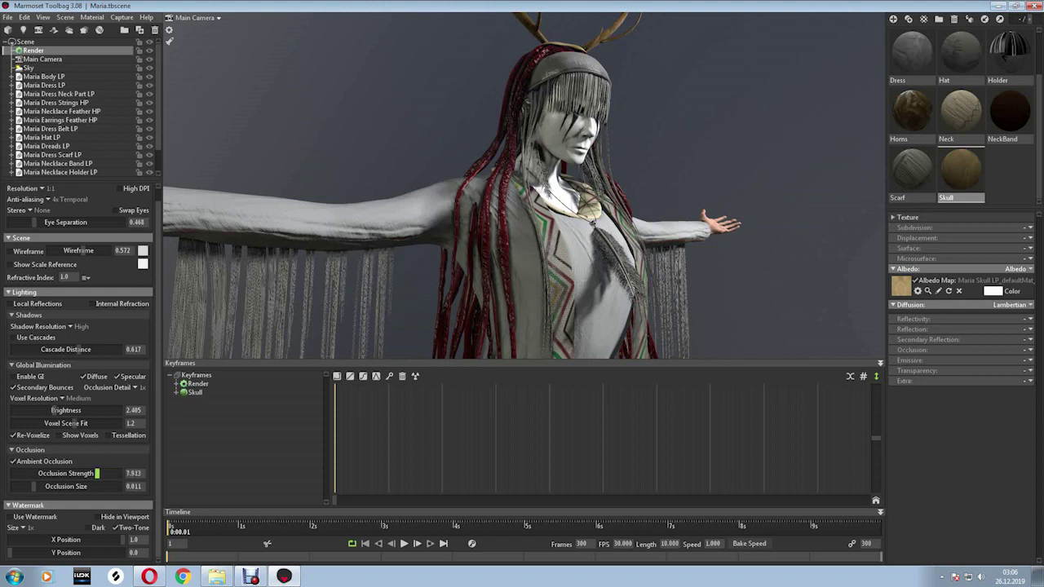
drag(33, 486, 82, 486)
drag(95, 473, 48, 486)
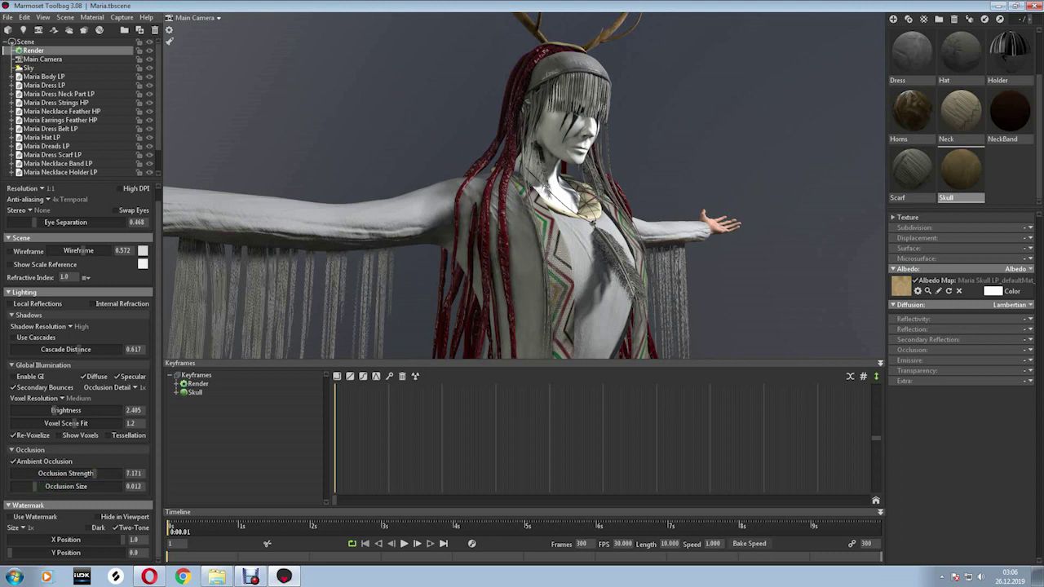
Enable the watermark, nudge it up and left, hide it in the viewport, size 1x.
click(9, 517)
drag(121, 540, 115, 539)
drag(13, 553, 17, 553)
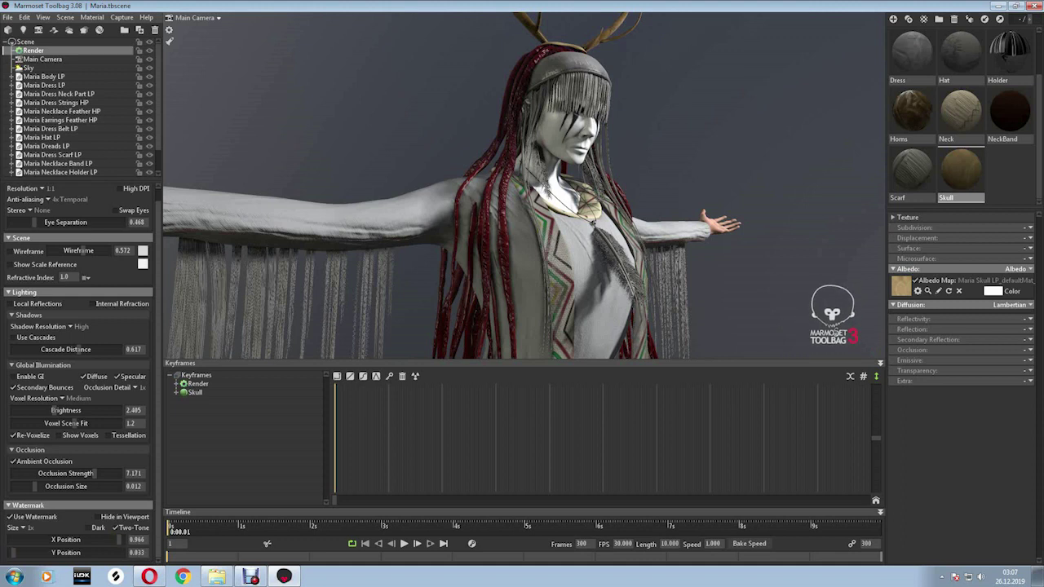
click(97, 517)
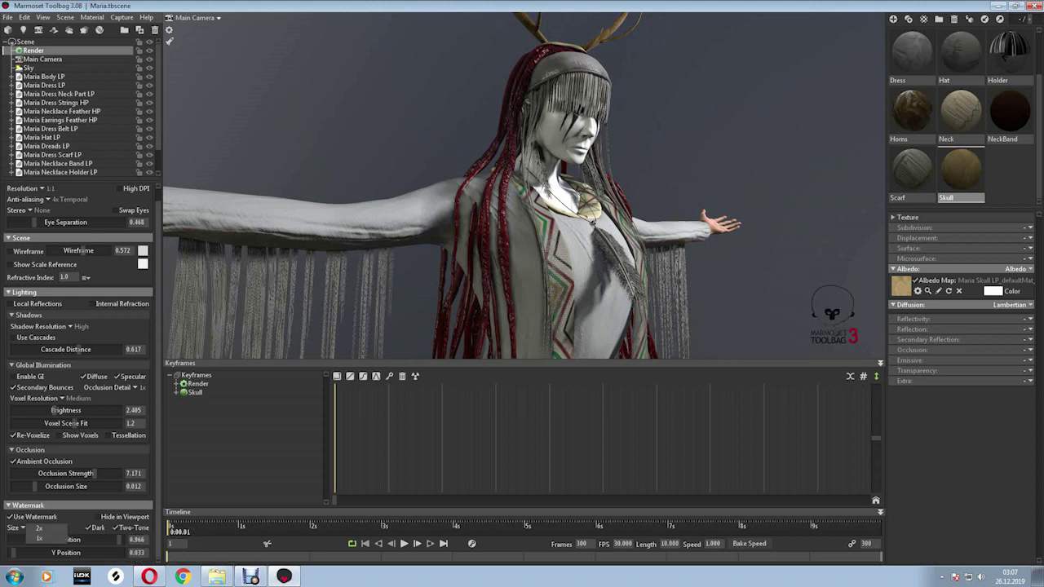
click(39, 529)
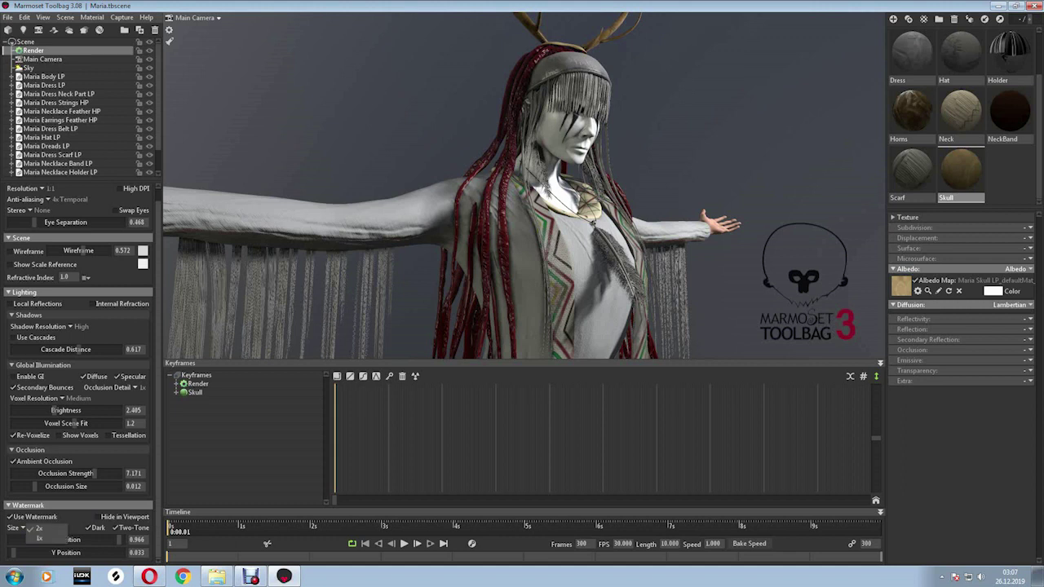
click(33, 529)
click(37, 538)
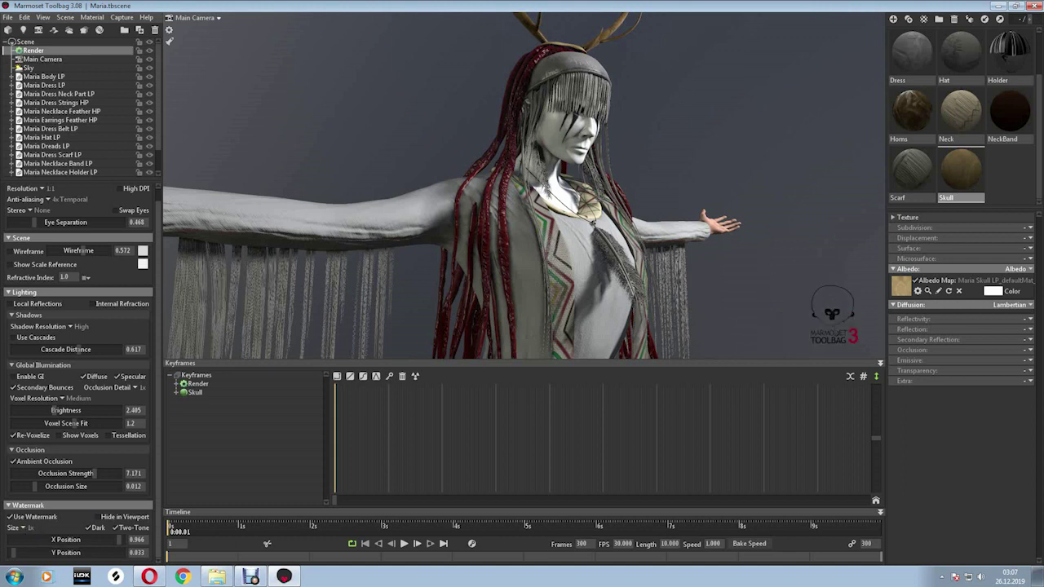
click(122, 17)
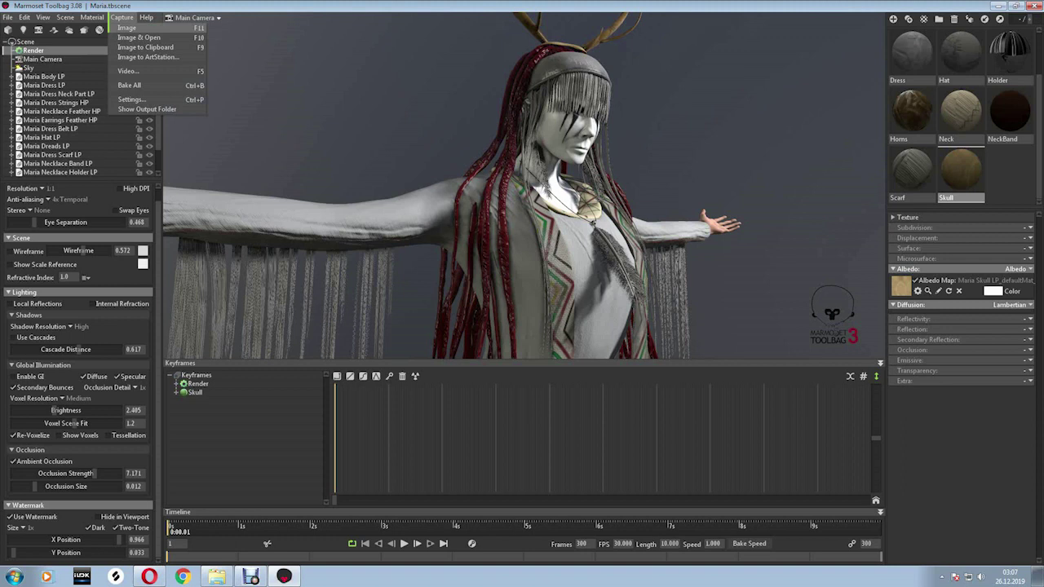
Orbit to a low angled side view of the character and capture an image.
key(Escape)
drag(490, 204, 457, 204)
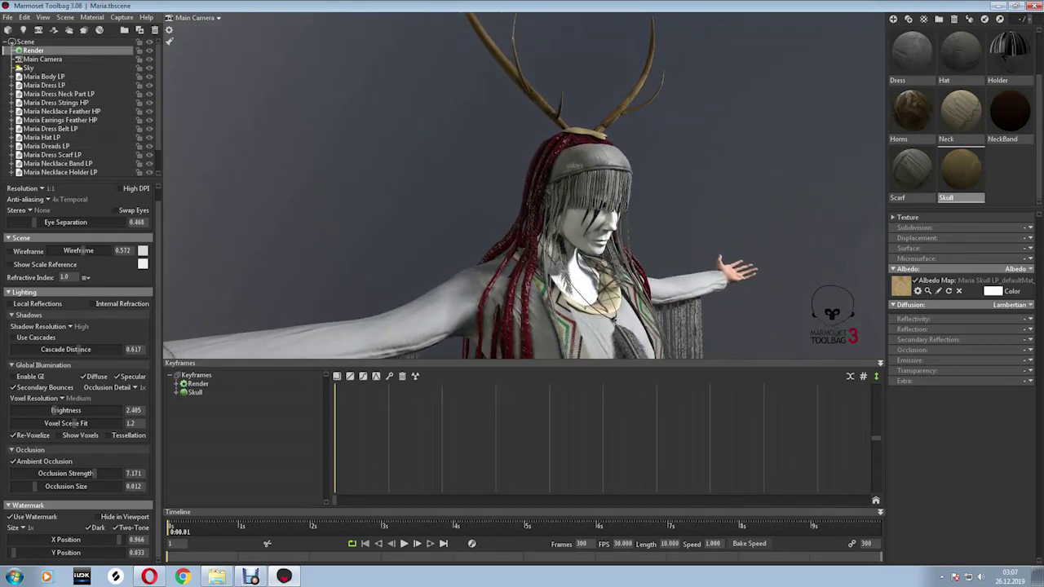
drag(521, 204, 424, 204)
drag(489, 204, 595, 204)
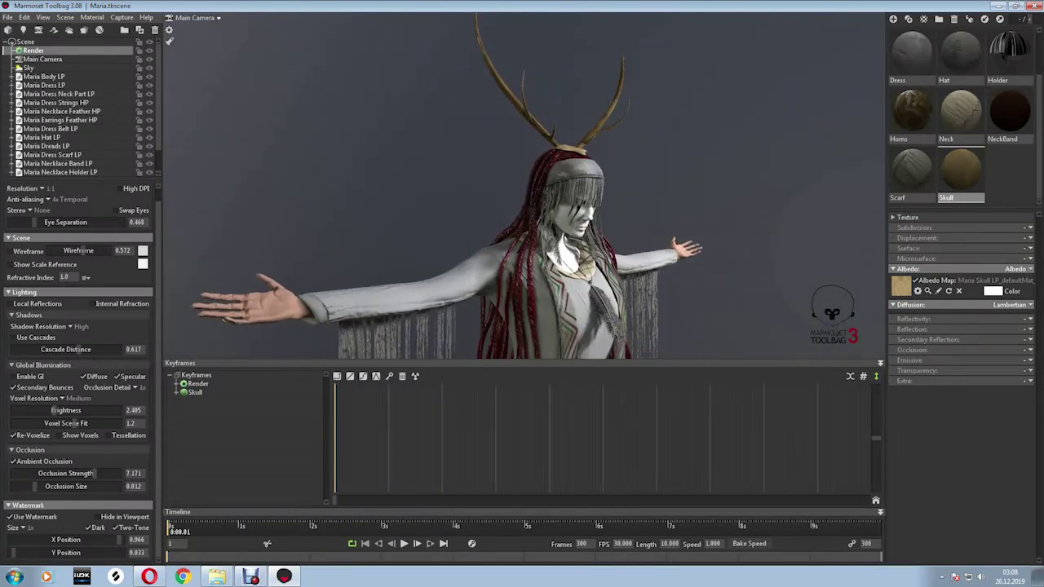
click(121, 17)
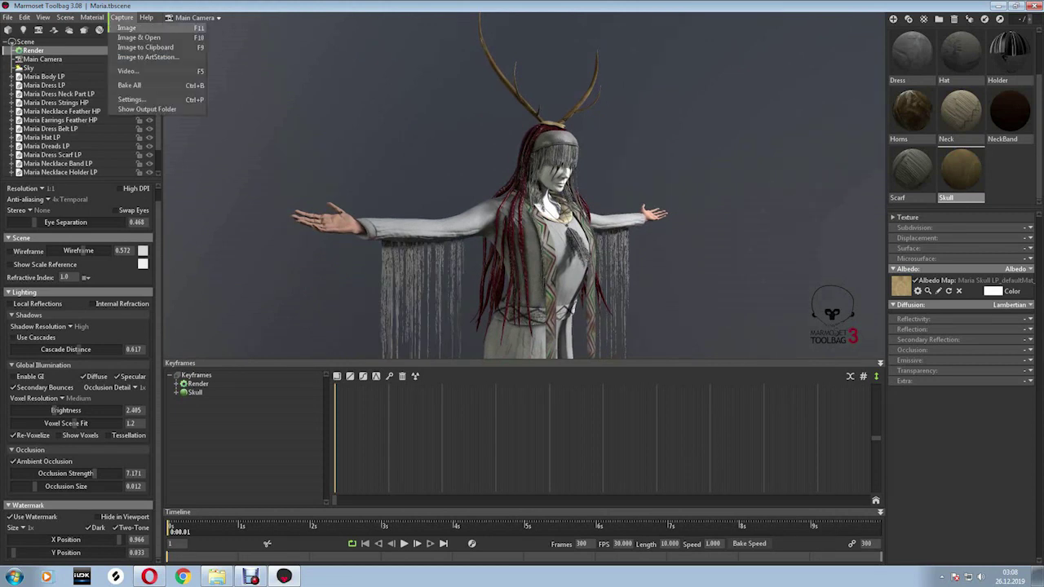
click(127, 27)
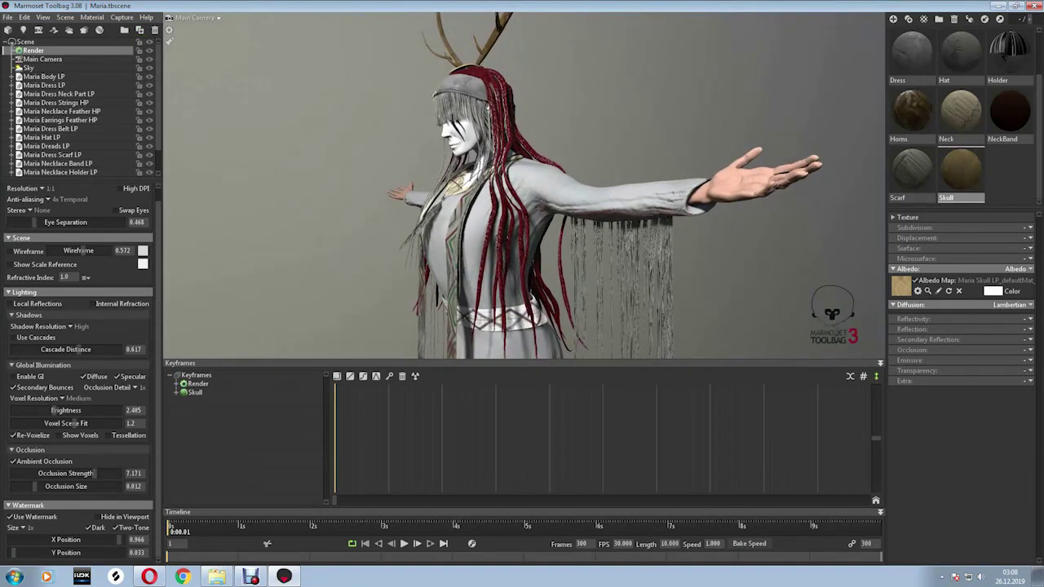
Capture two more images of the character, then add a new spot light.
click(121, 18)
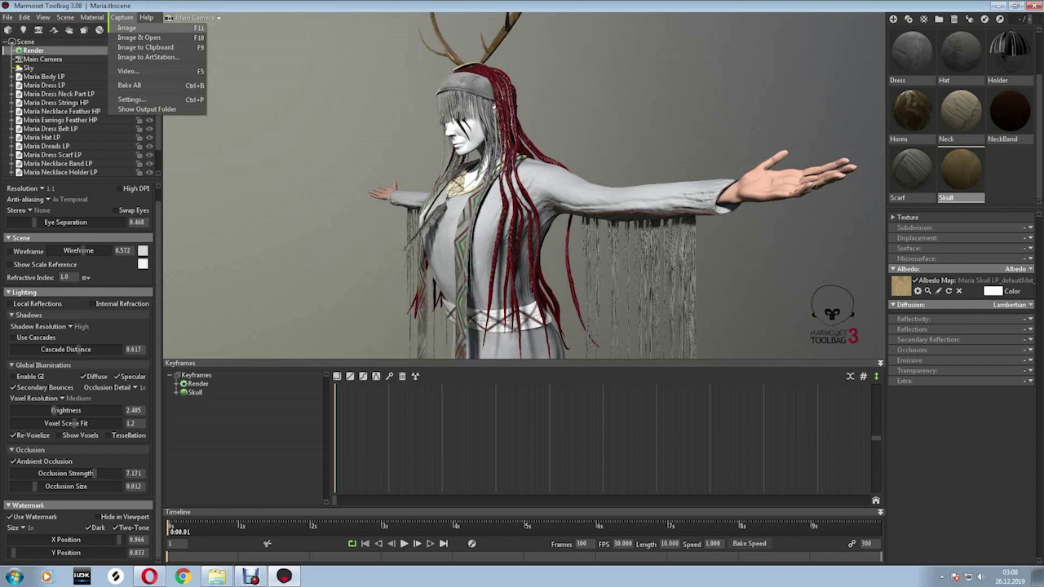
click(126, 27)
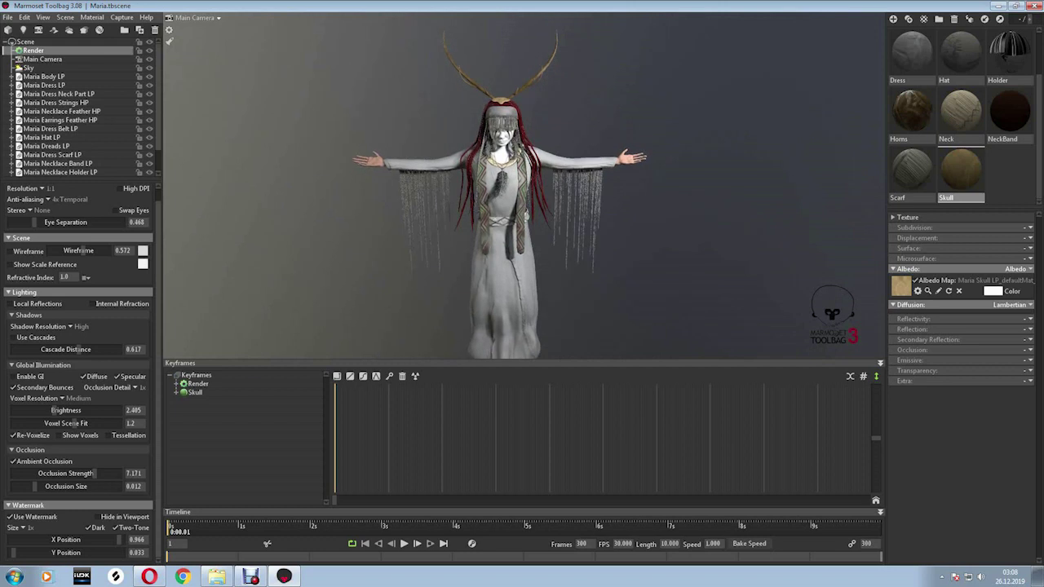
click(122, 17)
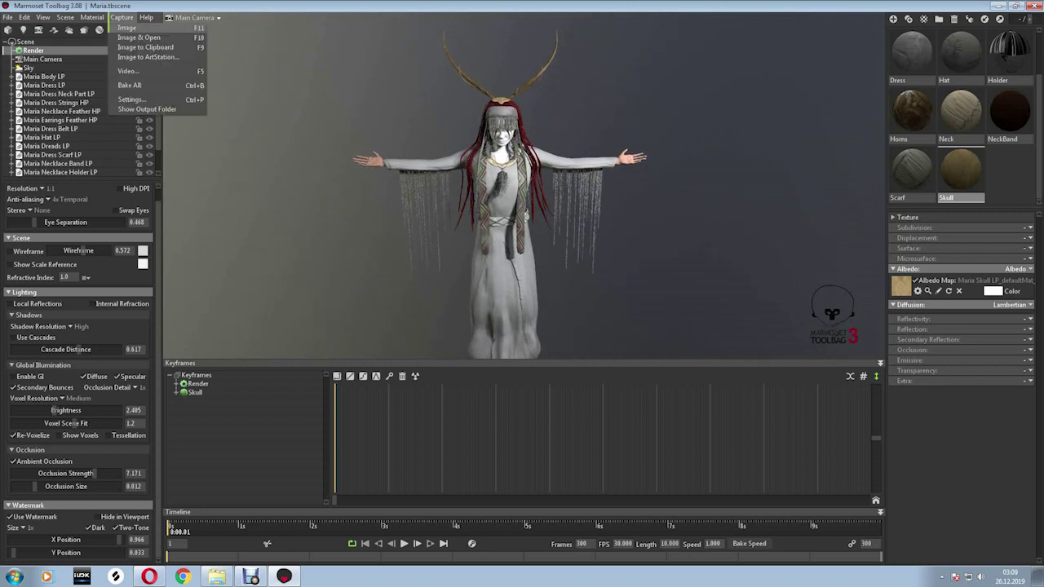
click(22, 30)
click(23, 29)
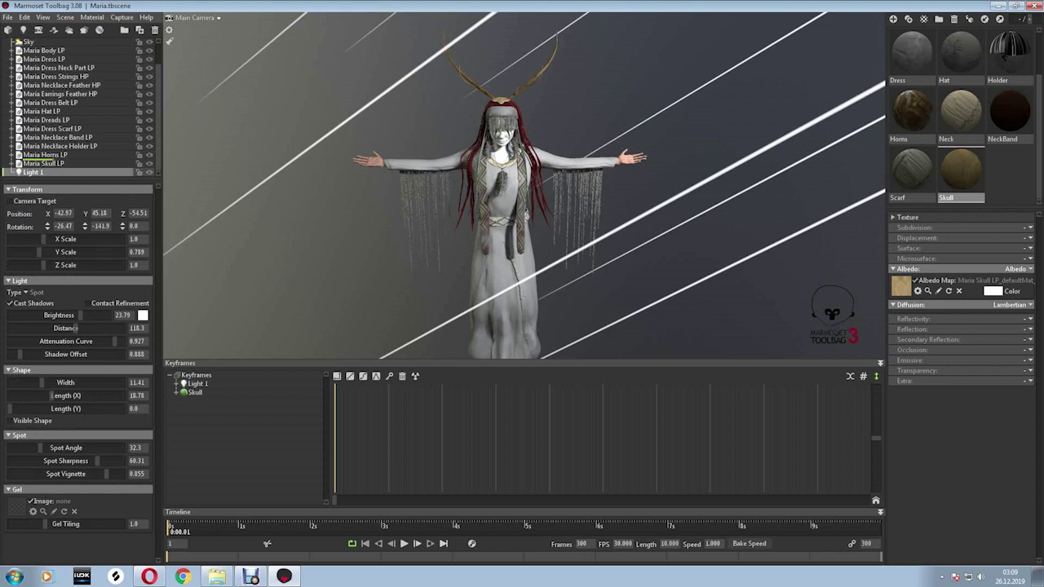
Drag Light 1 to the right and enter new X and Y position values.
scroll(522, 187, down, 3)
scroll(521, 188, down, 3)
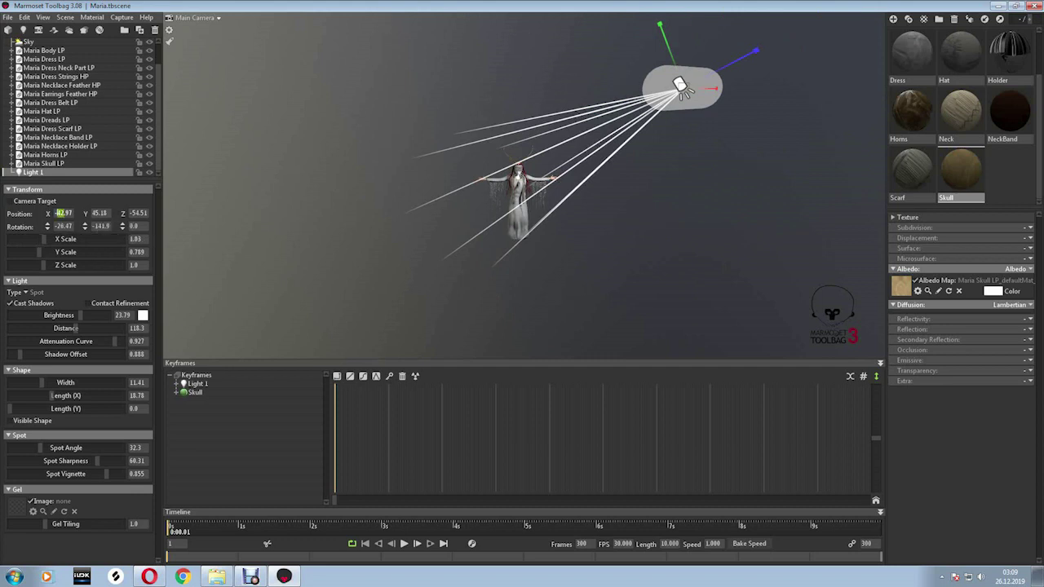
drag(681, 88, 709, 88)
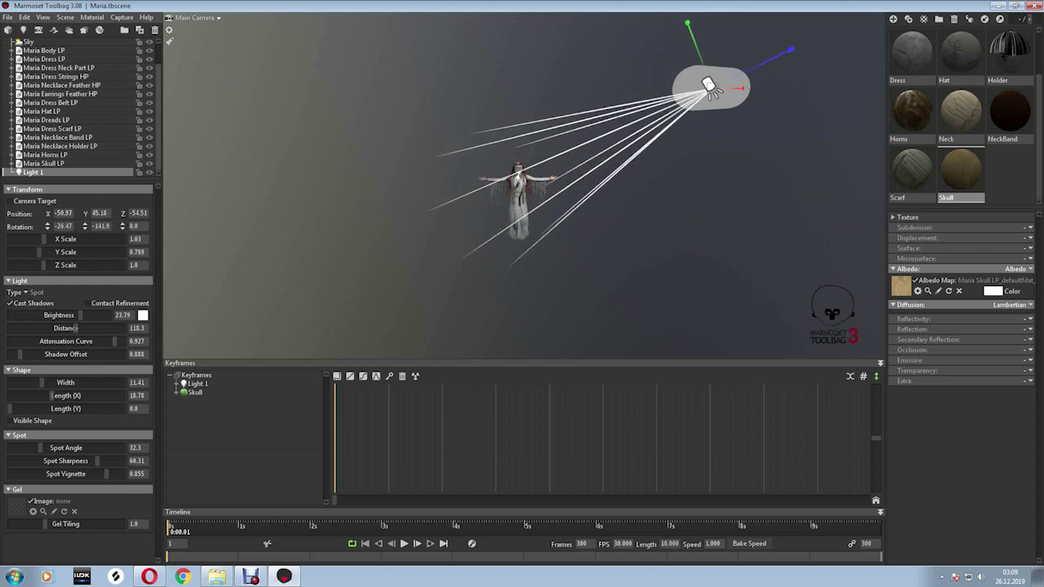
text(0)
key(Return)
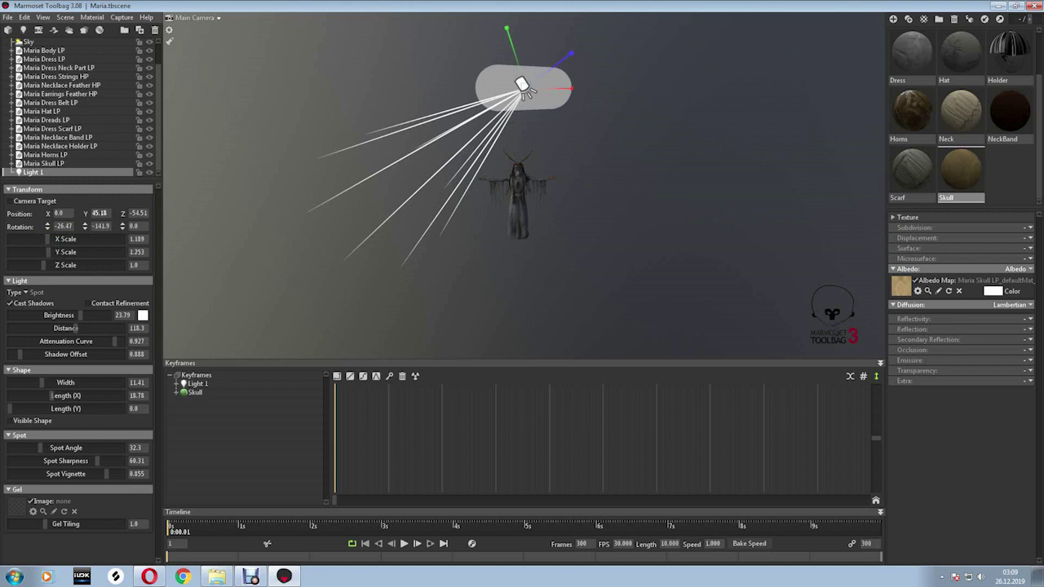
text(-50)
key(Return)
Undo the stray Y position change with repeated Edit > Undo.
click(24, 17)
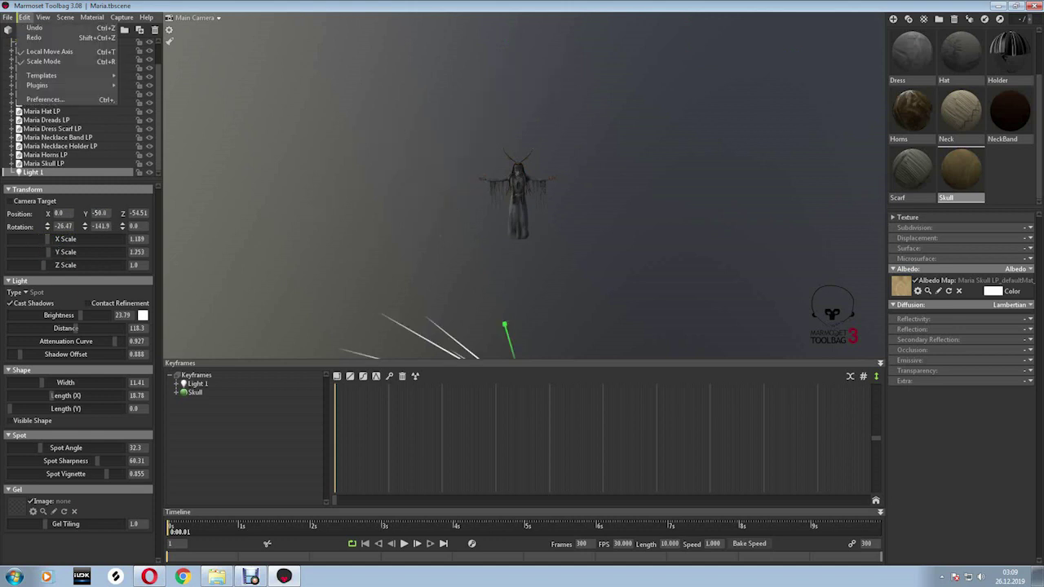
click(34, 28)
click(25, 17)
click(34, 28)
click(24, 17)
click(34, 28)
click(24, 17)
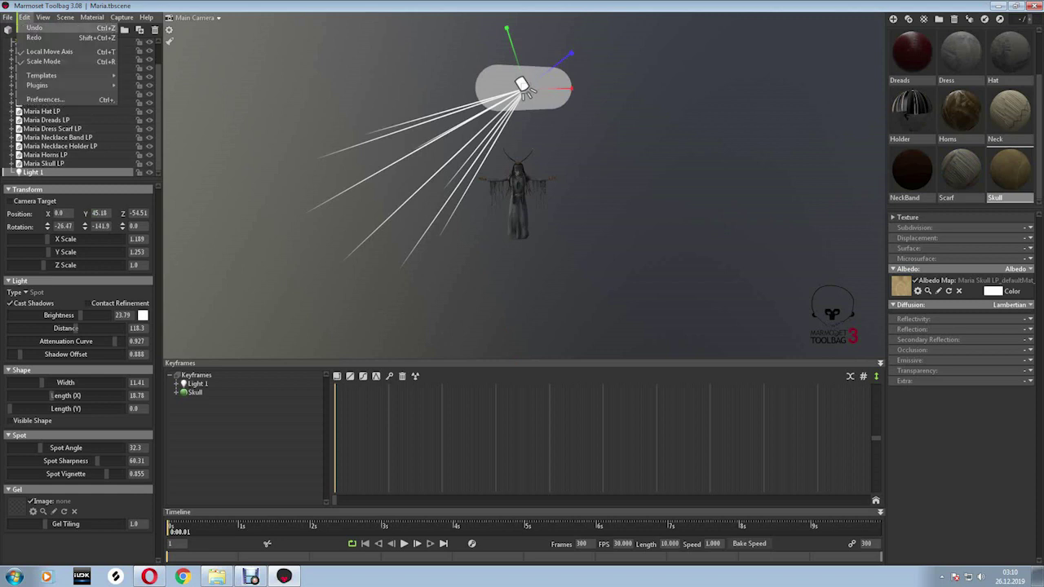
click(34, 28)
Set Light 1's Position X to -49.0 and bring up the Add Object list.
click(58, 212)
key(Return)
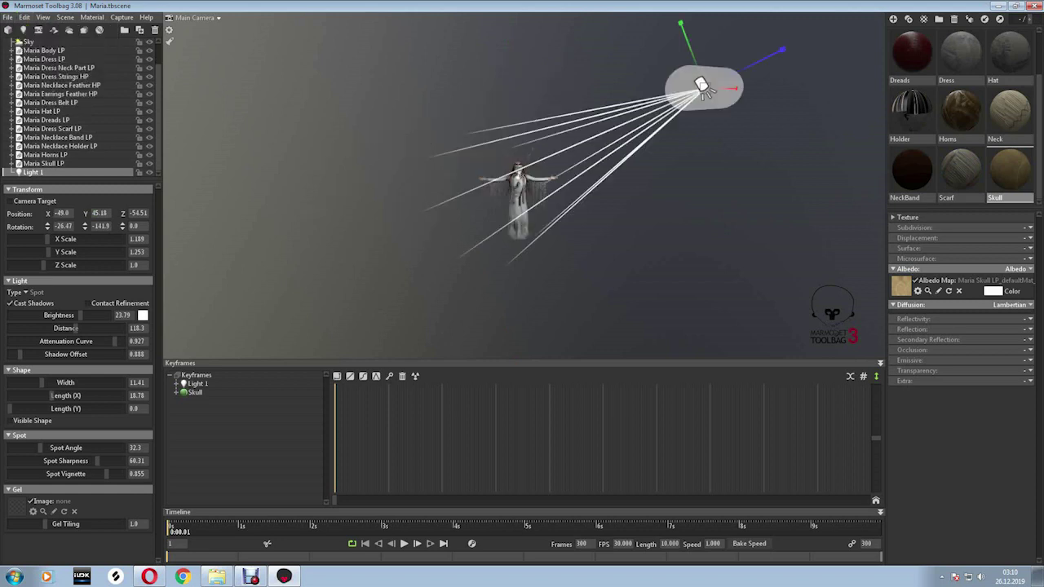
drag(522, 204, 538, 196)
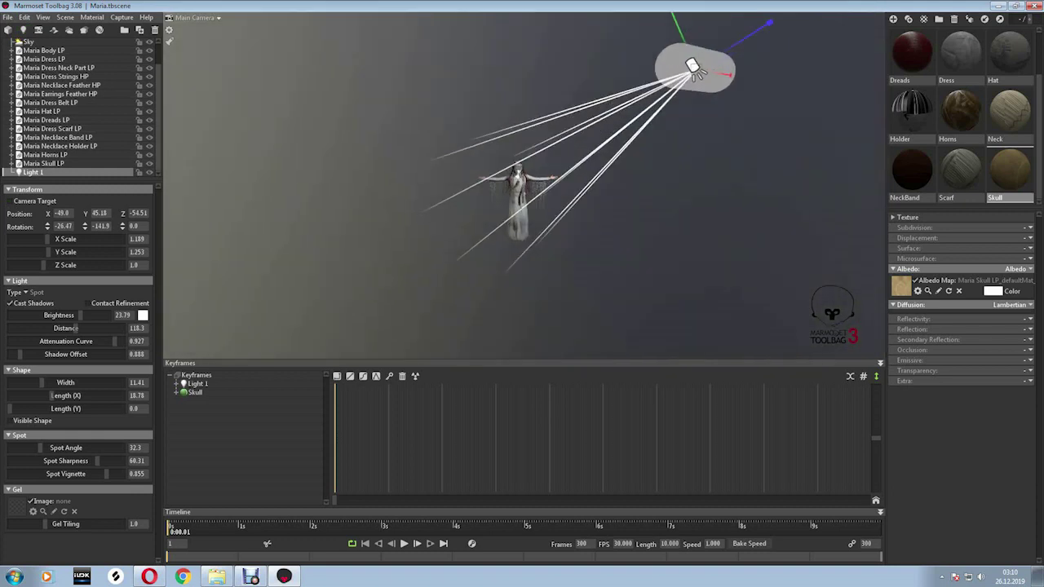
click(65, 17)
mouse_move(82, 27)
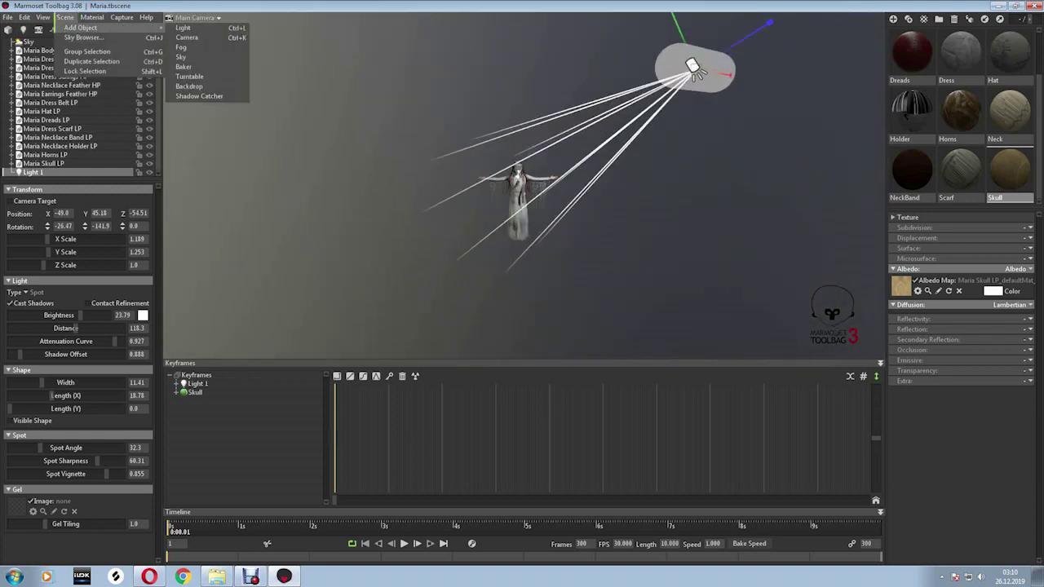
Add a second spot light, move it left, and rotate it toward the character.
click(183, 28)
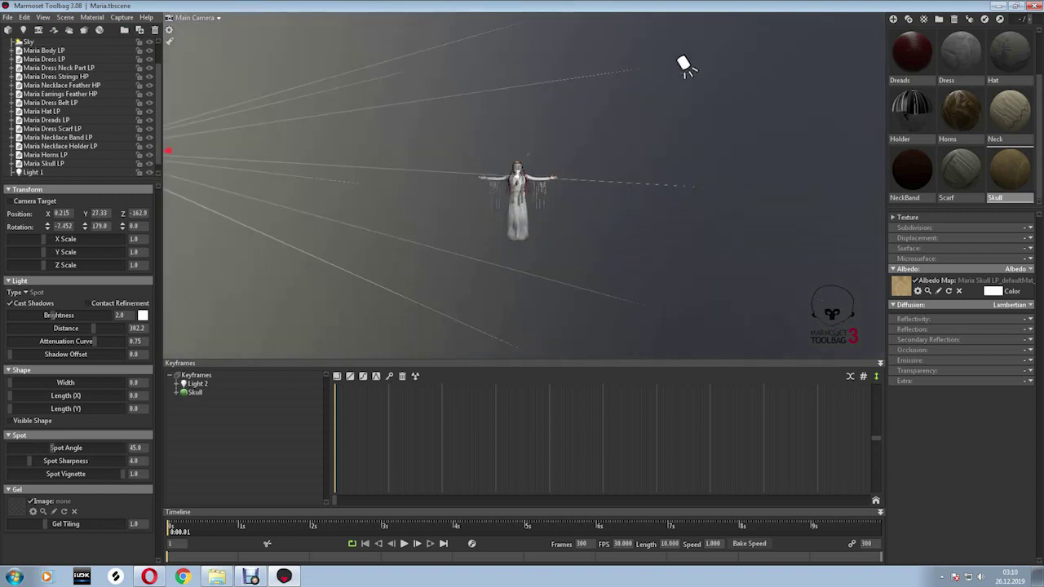
drag(268, 193, 246, 195)
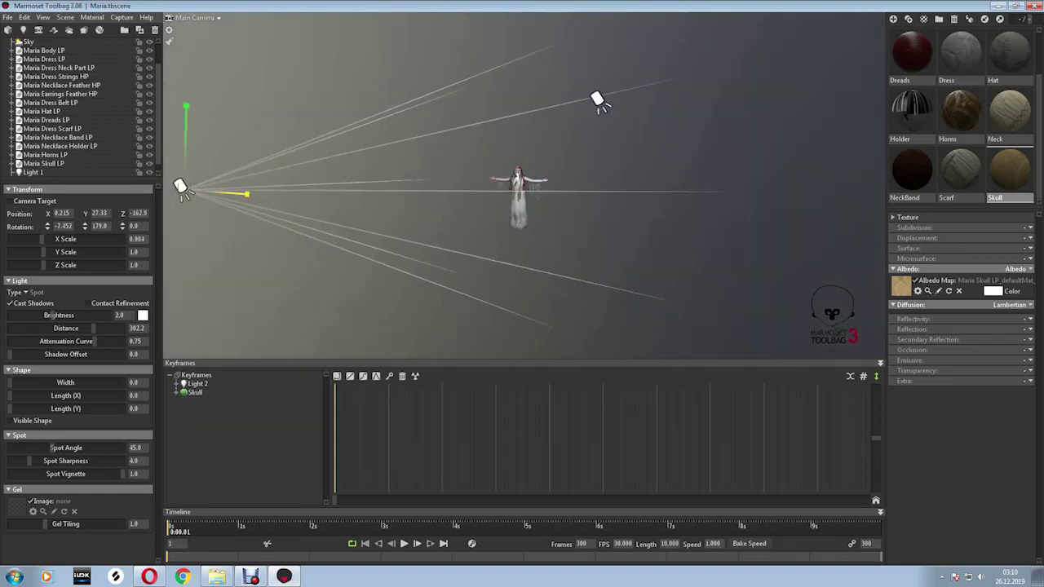
click(122, 17)
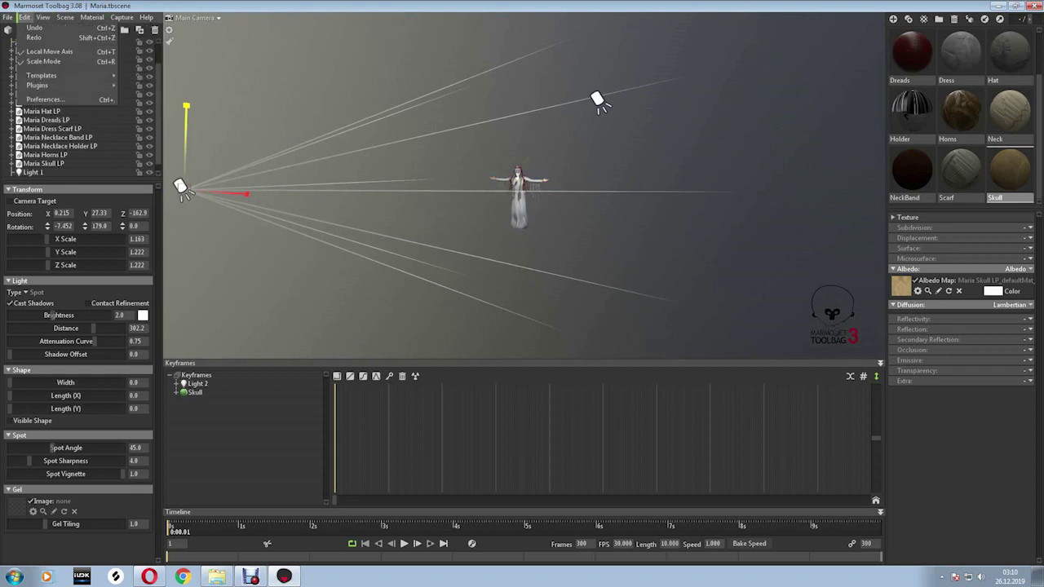
click(43, 61)
drag(183, 189, 184, 182)
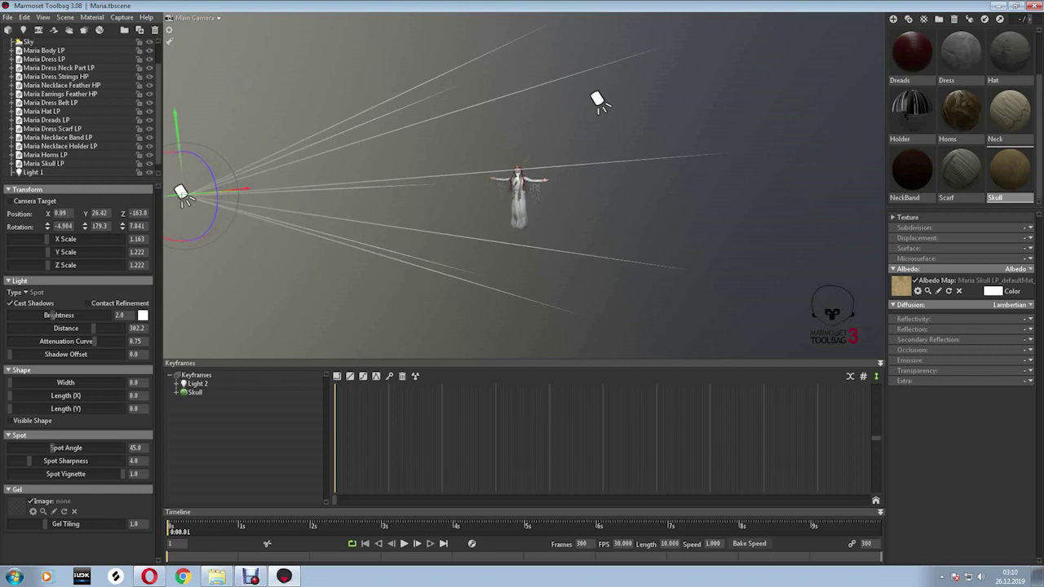
Reposition Light 1 and Light 2 close around the figure with the move gizmo.
click(598, 99)
drag(620, 163, 718, 172)
mouse_move(600, 135)
mouse_down()
mouse_move(550, 168)
mouse_move(579, 224)
mouse_up()
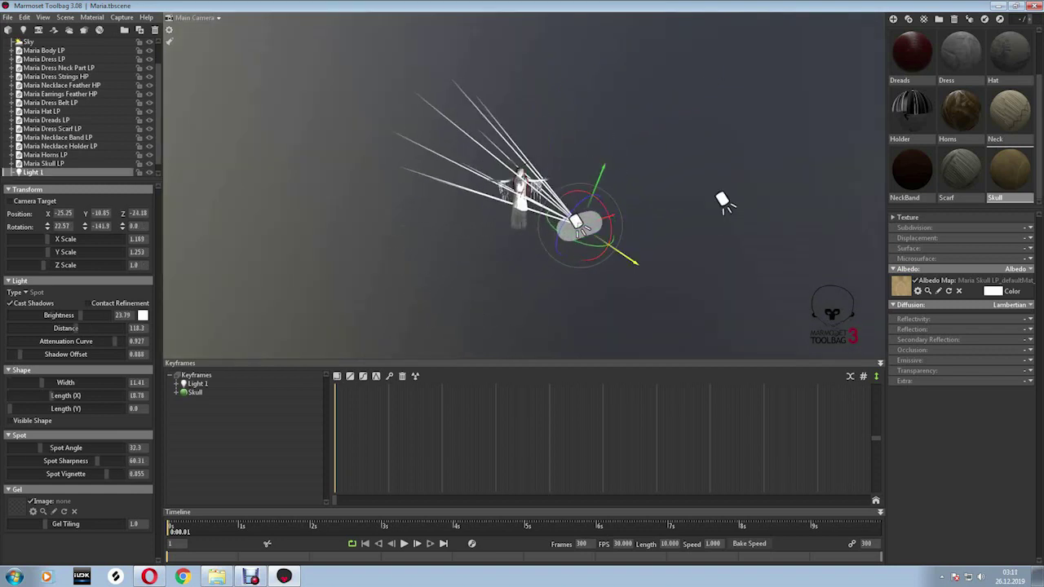
drag(722, 201, 193, 208)
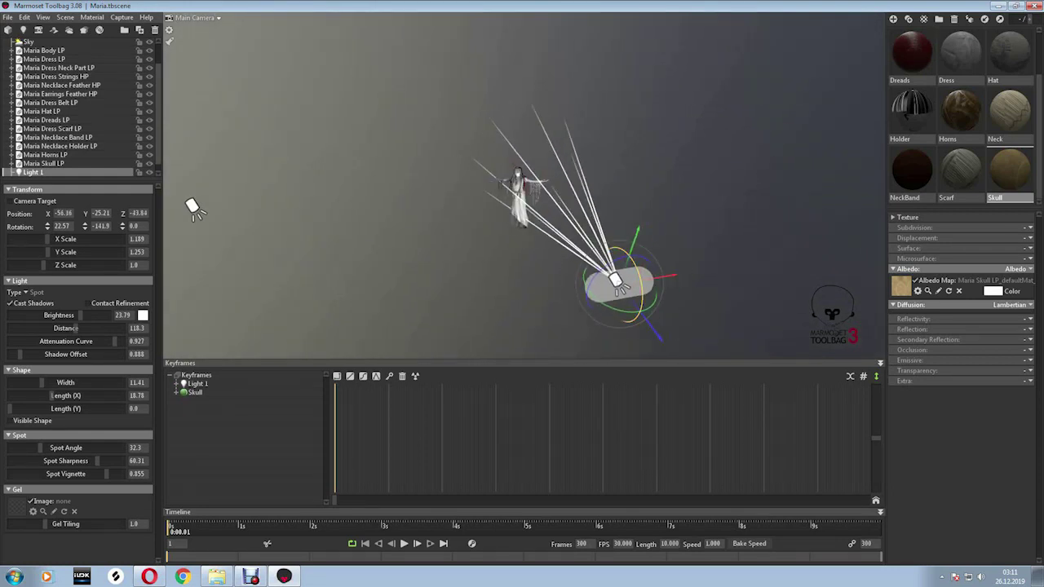
click(483, 222)
mouse_move(487, 232)
mouse_down()
mouse_move(377, 245)
mouse_move(866, 241)
mouse_move(628, 199)
mouse_move(431, 182)
mouse_move(465, 174)
mouse_move(322, 198)
mouse_move(326, 214)
mouse_move(456, 244)
mouse_up()
mouse_move(478, 342)
mouse_down()
mouse_move(487, 317)
mouse_move(628, 291)
mouse_move(647, 156)
mouse_move(703, 147)
mouse_move(322, 114)
mouse_up()
Lower Light 2 to brightness 0.074 and distance 277.7, and adjust its width.
scroll(322, 113, up, 2)
scroll(322, 113, up, 2)
scroll(322, 113, up, 2)
scroll(322, 113, up, 2)
mouse_move(49, 315)
mouse_down()
mouse_move(23, 315)
mouse_move(34, 315)
mouse_up()
drag(93, 328, 72, 328)
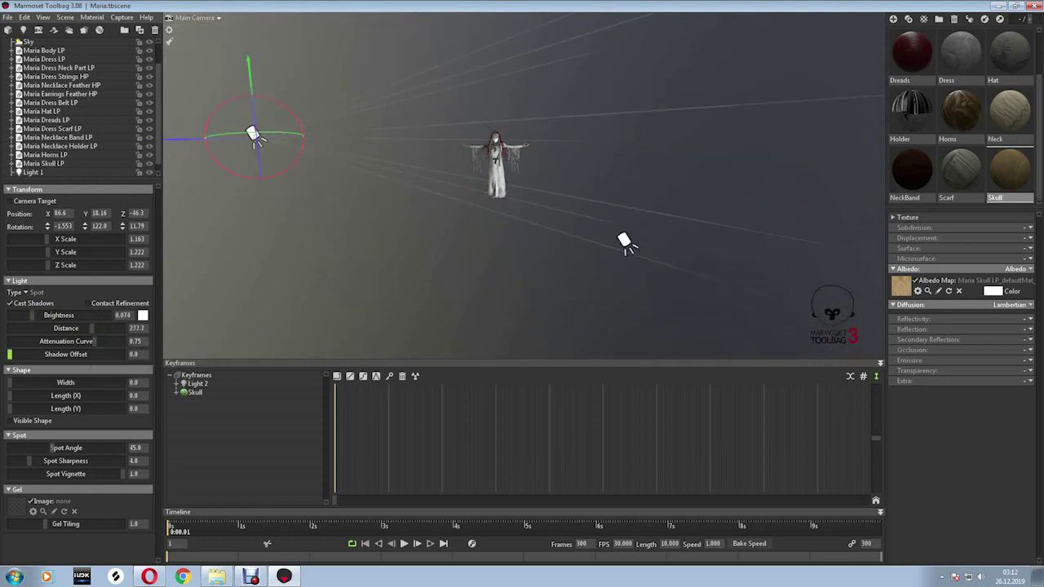
drag(20, 382, 26, 383)
Select the Sky and try presets including Hedge Row, Canada Glacier and Castle Sunset.
scroll(49, 76, up, 1)
click(28, 68)
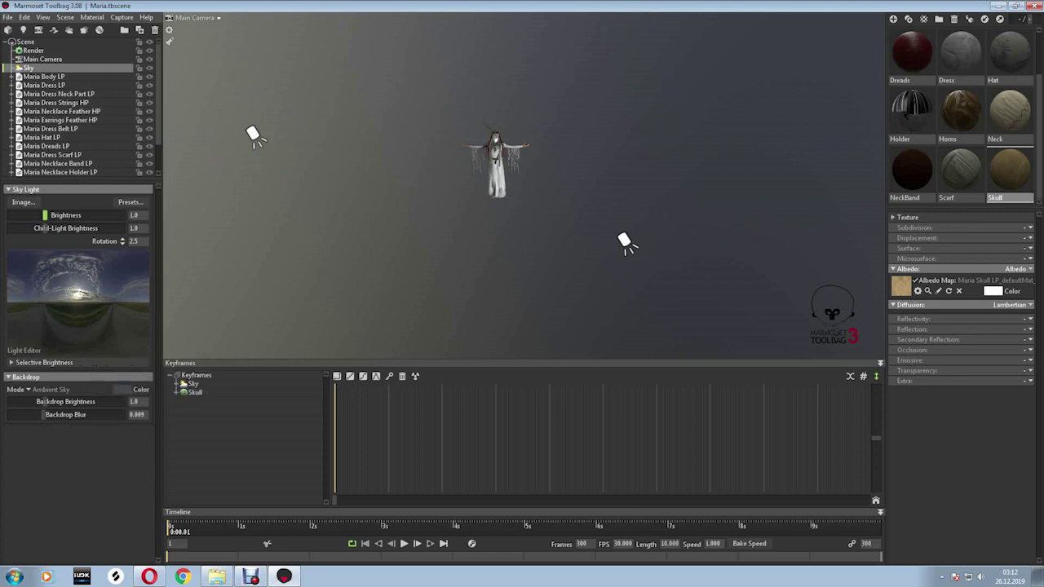
drag(45, 214, 37, 214)
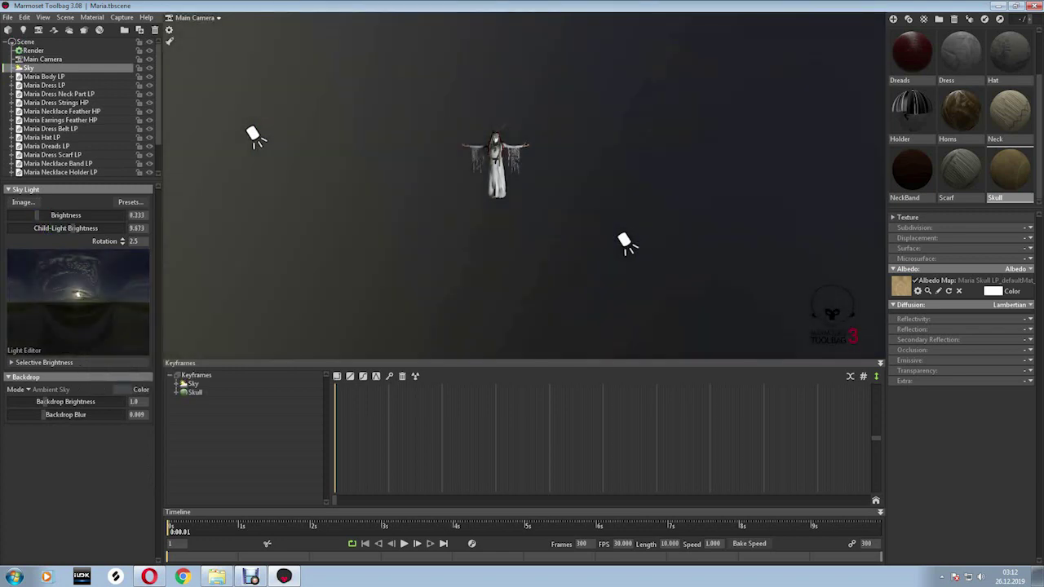
click(131, 202)
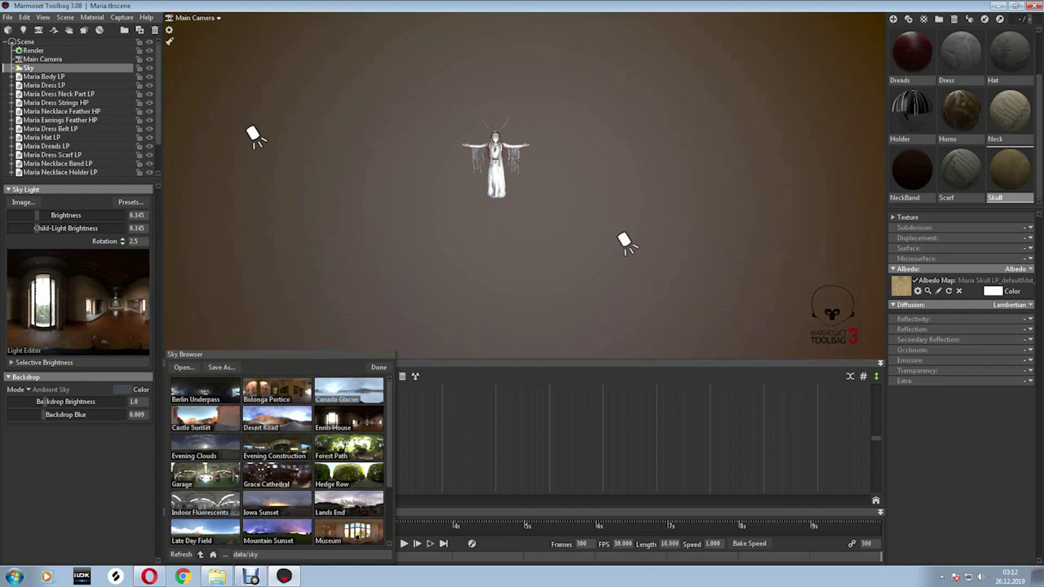
click(276, 531)
click(204, 531)
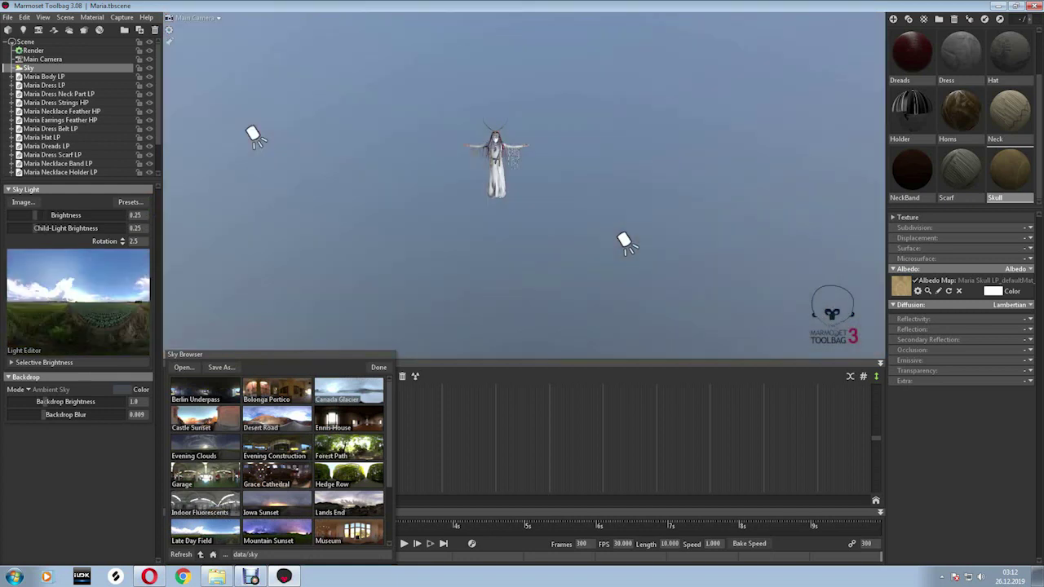
click(348, 474)
click(348, 474)
click(348, 389)
click(276, 390)
click(205, 445)
click(205, 417)
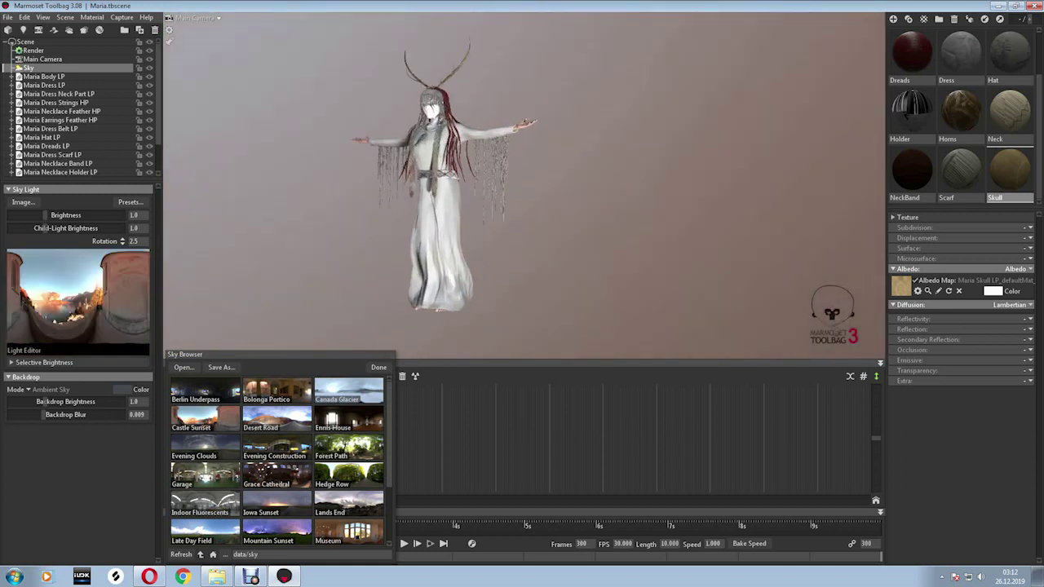
Dim the sky brightness nearly to zero and darken the backdrop to black.
drag(46, 216, 34, 215)
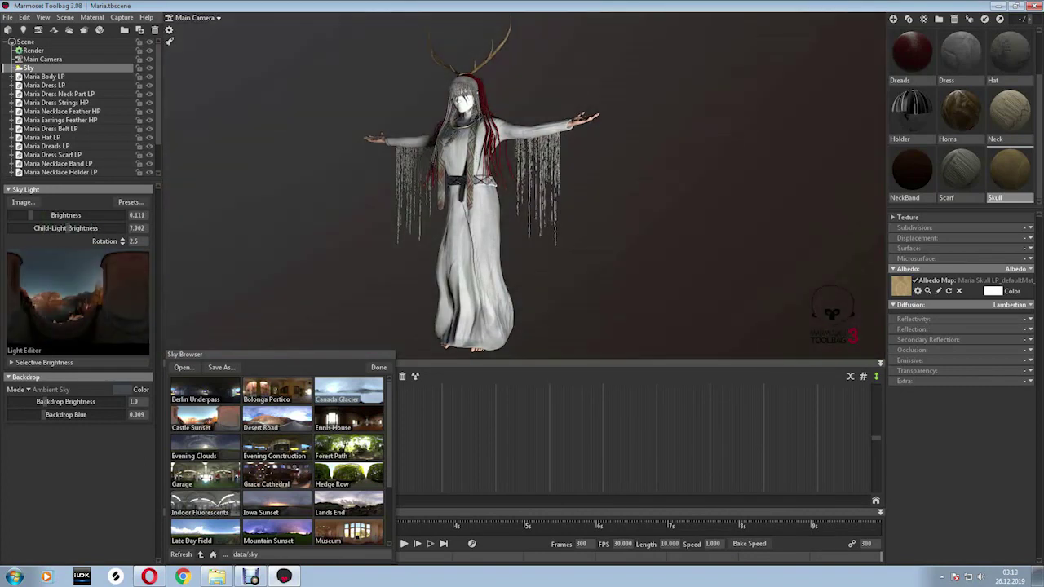
drag(65, 401, 44, 414)
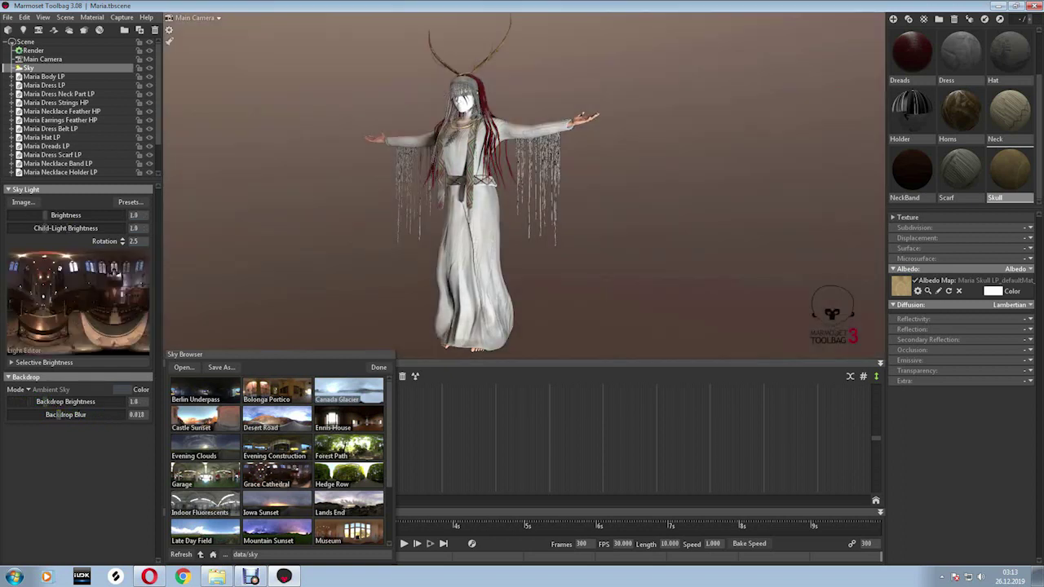
drag(45, 215, 35, 215)
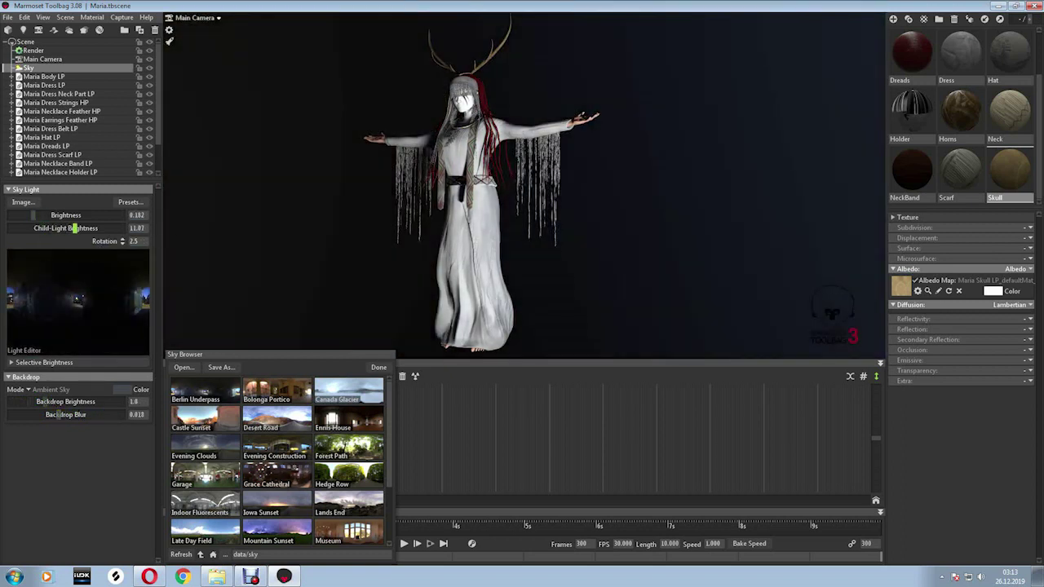
Tune Light 2's brightness down to 0.0 while viewing the character more frontally.
scroll(49, 155, down, 2)
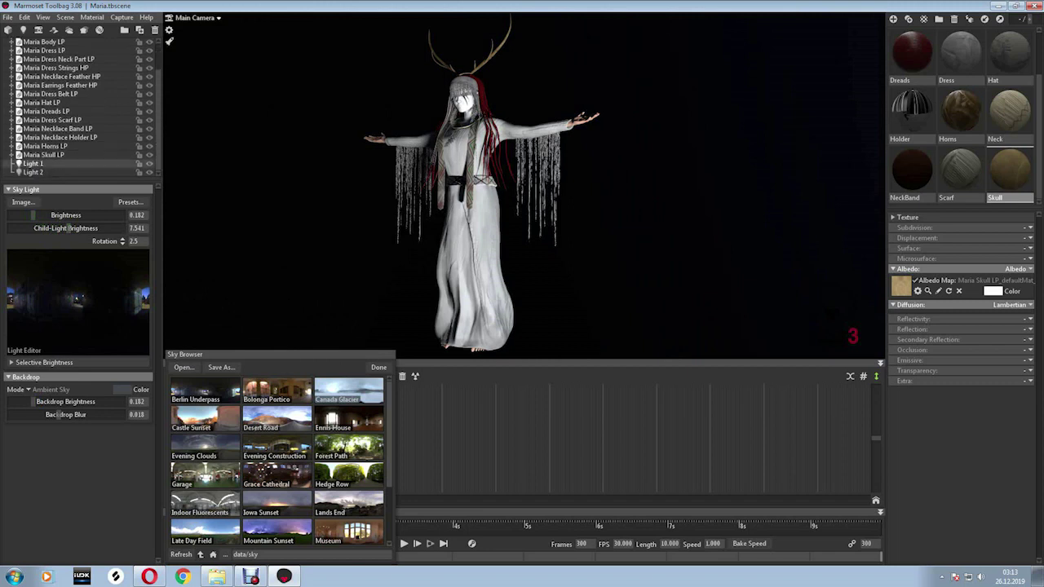
click(33, 163)
click(851, 335)
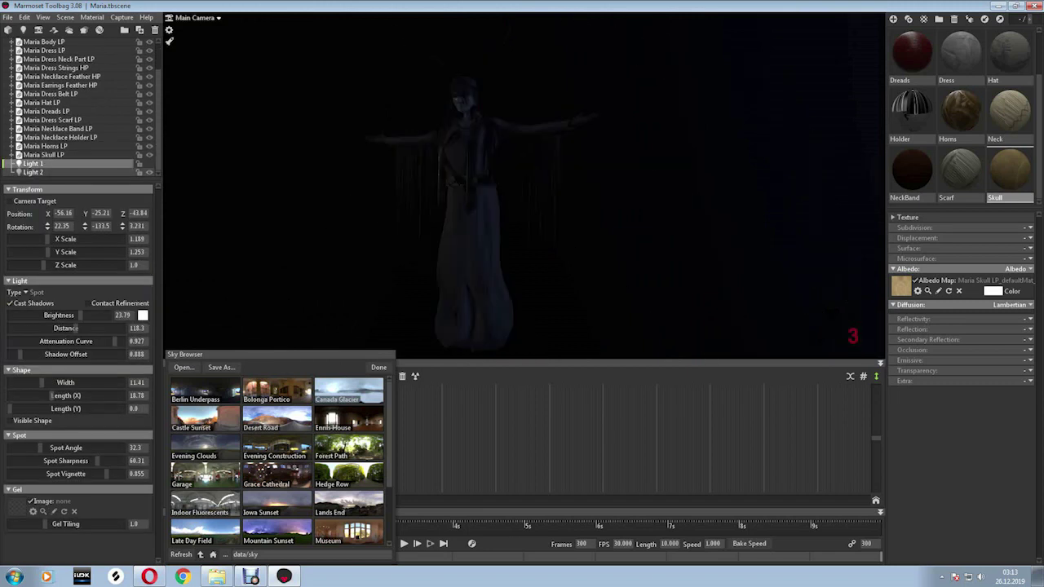
scroll(522, 196, down, 5)
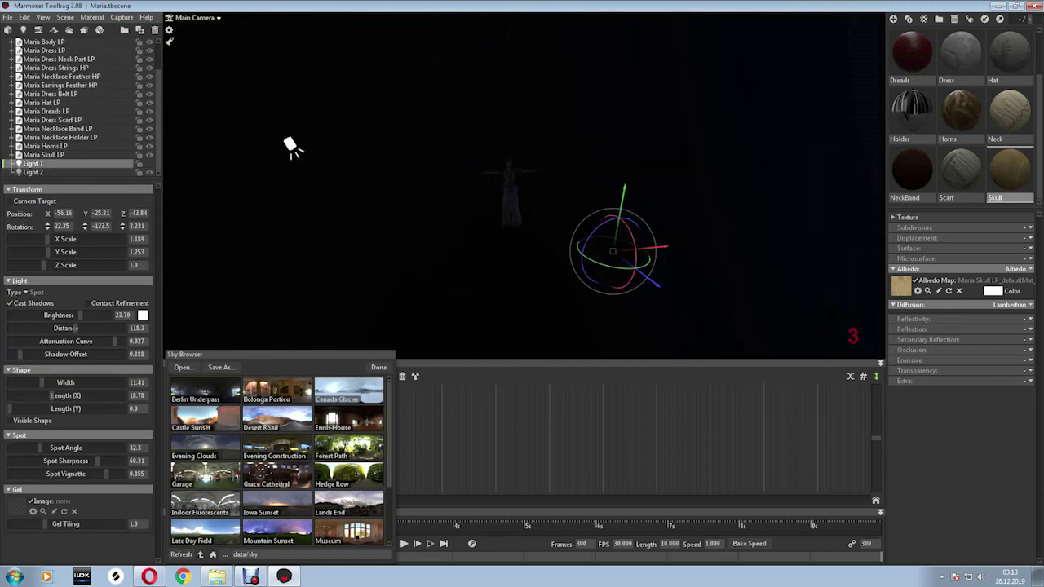
click(292, 146)
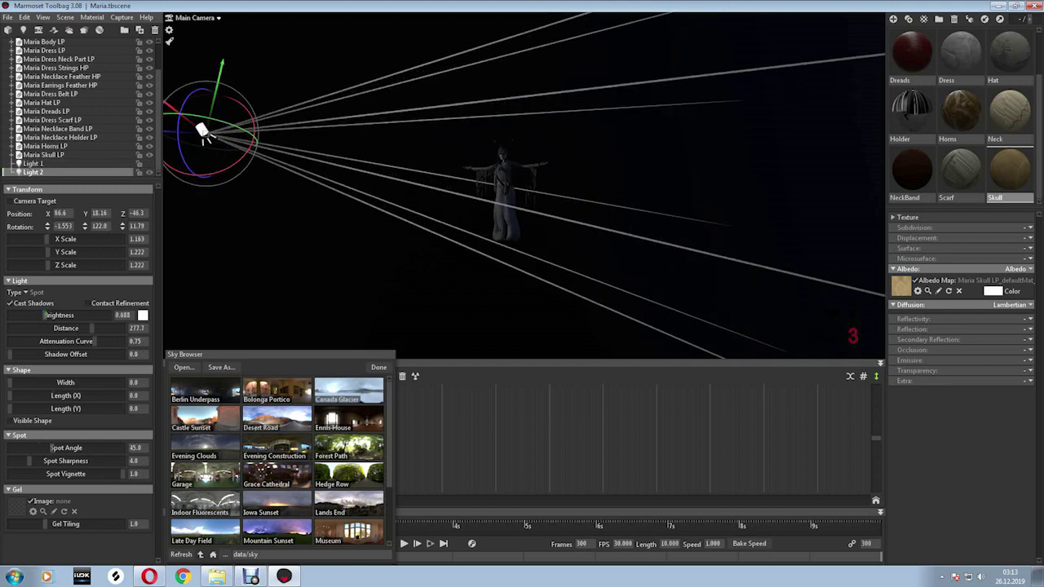
scroll(506, 196, up, 5)
drag(40, 314, 46, 315)
drag(522, 195, 388, 195)
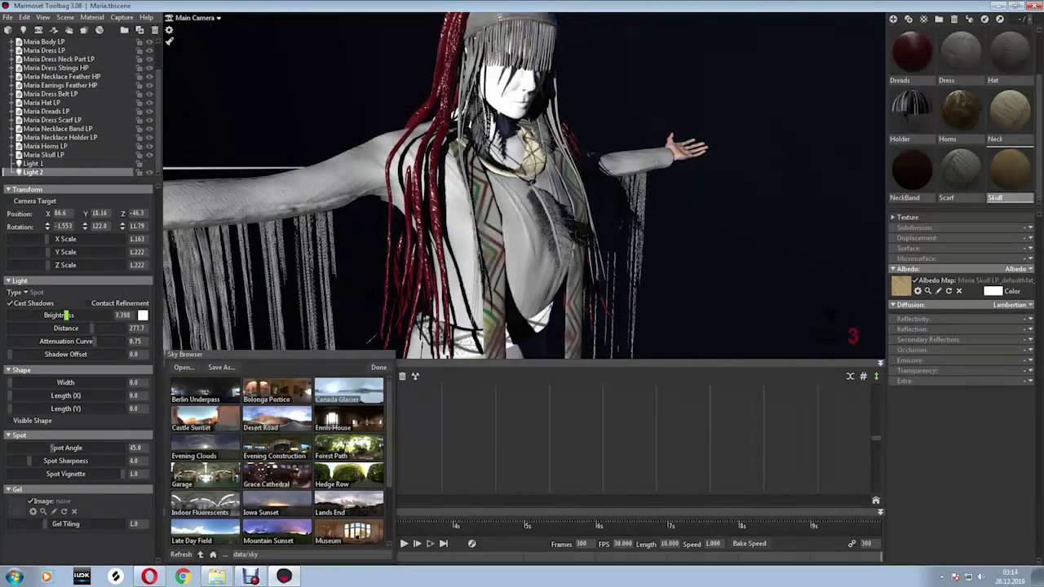
drag(45, 314, 30, 315)
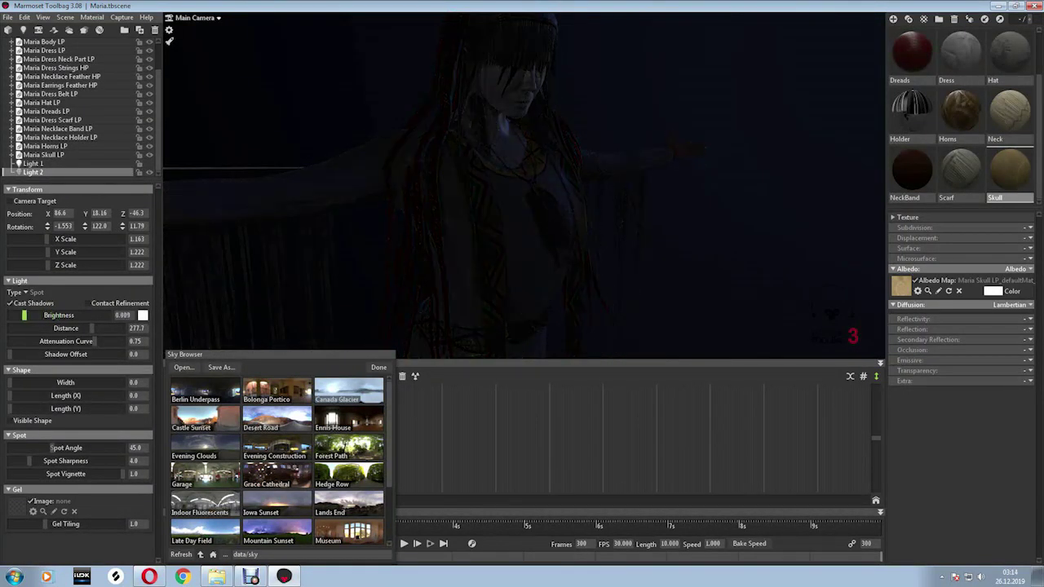
Set Light 1's brightness to 7.43 after comparing it with Light 2.
click(33, 163)
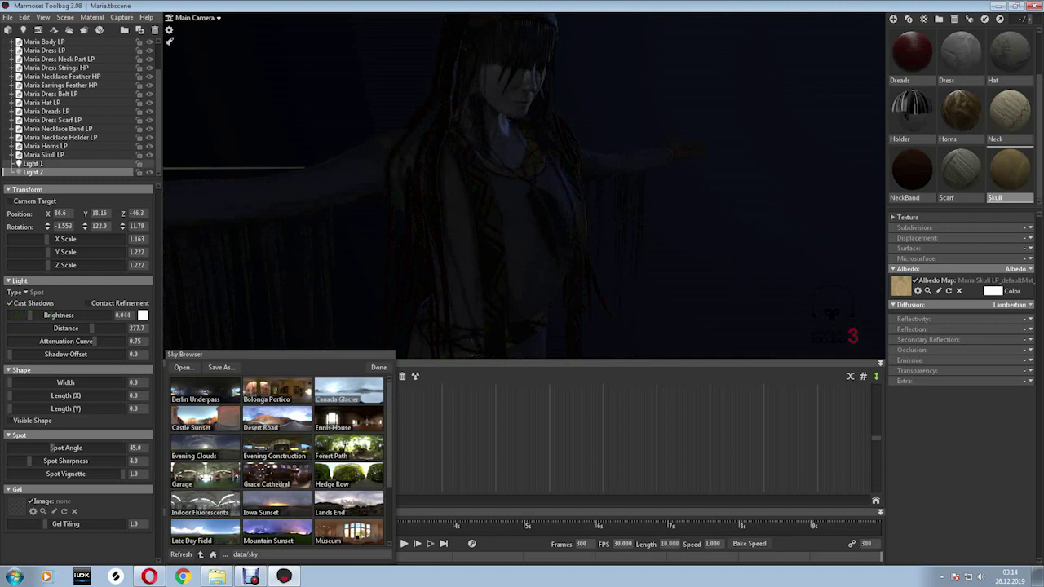
drag(80, 314, 41, 315)
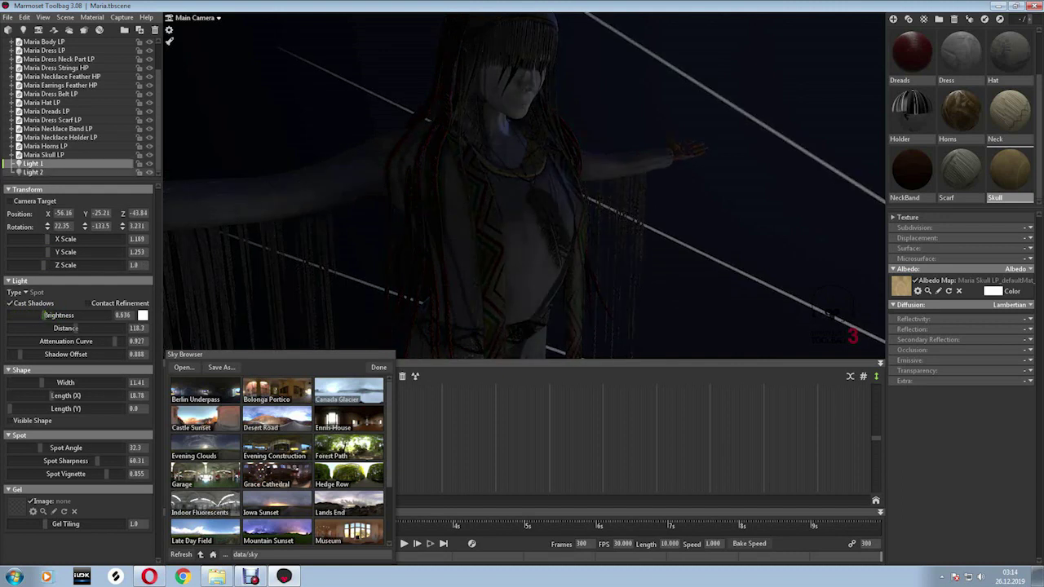
click(33, 172)
click(33, 163)
drag(44, 315, 66, 315)
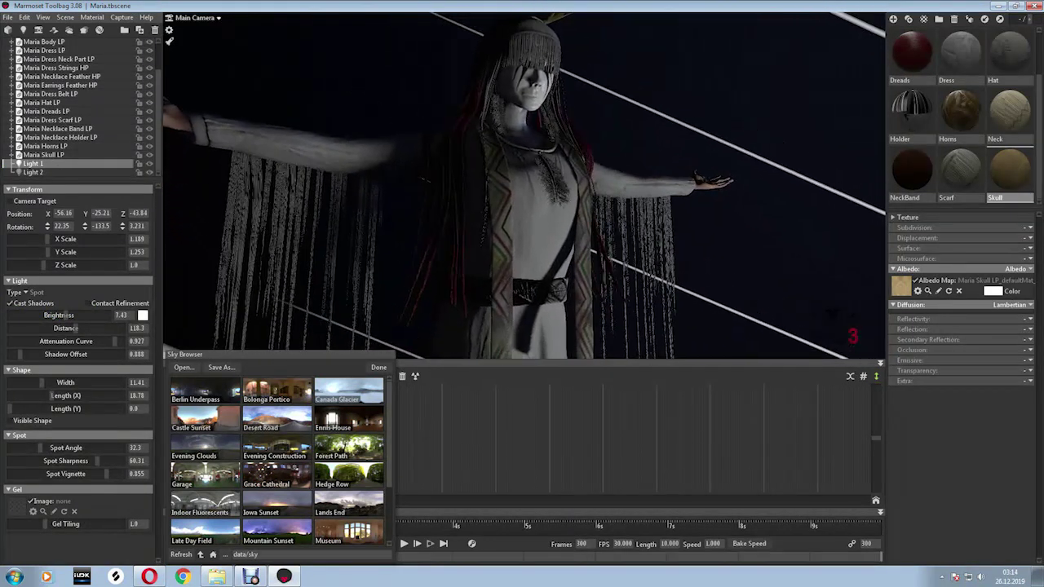
click(122, 17)
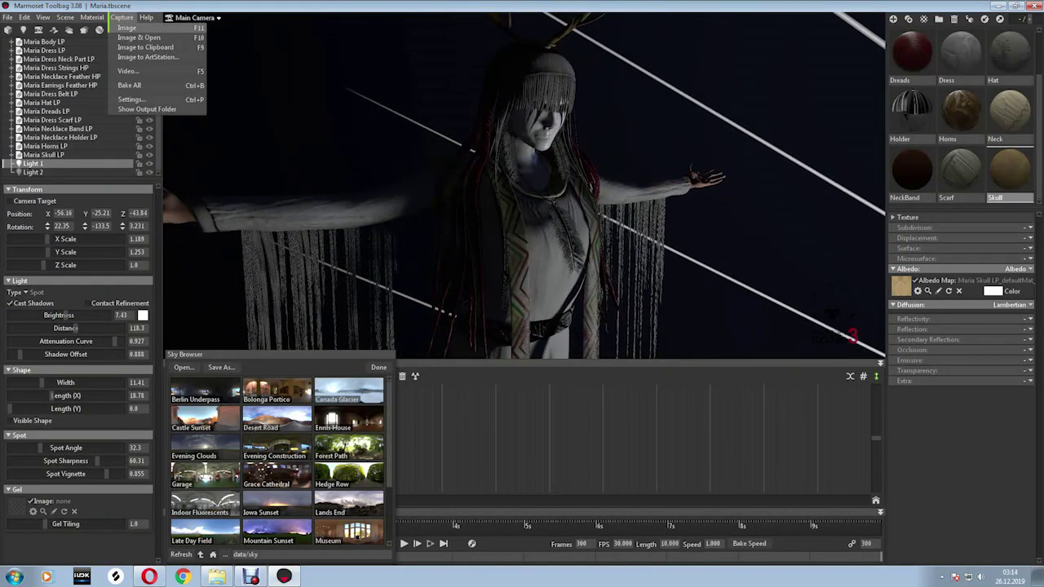
Frame the whole character with F and render an image capture of the view.
key(Escape)
key(f)
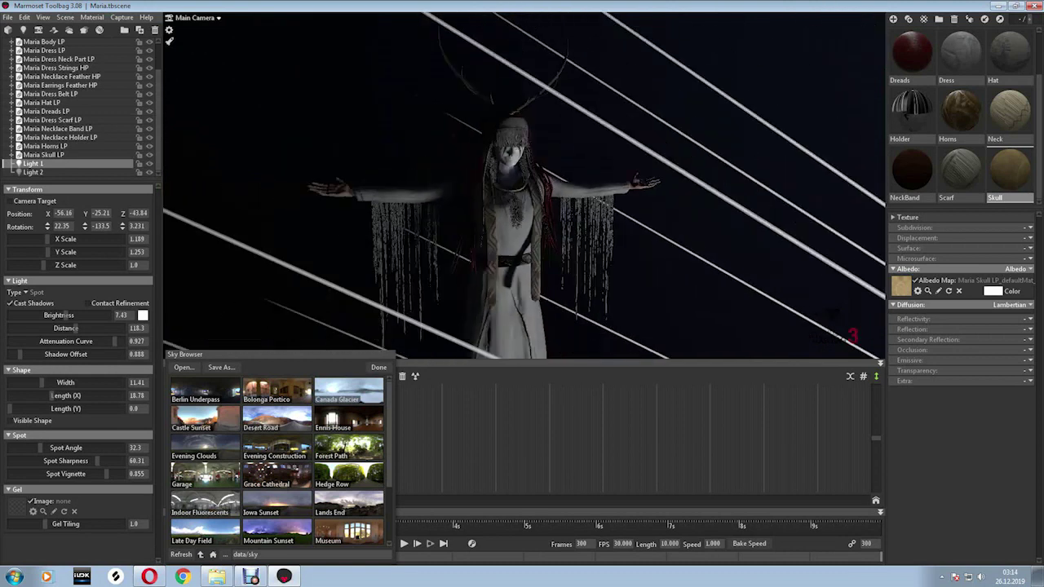
key(Escape)
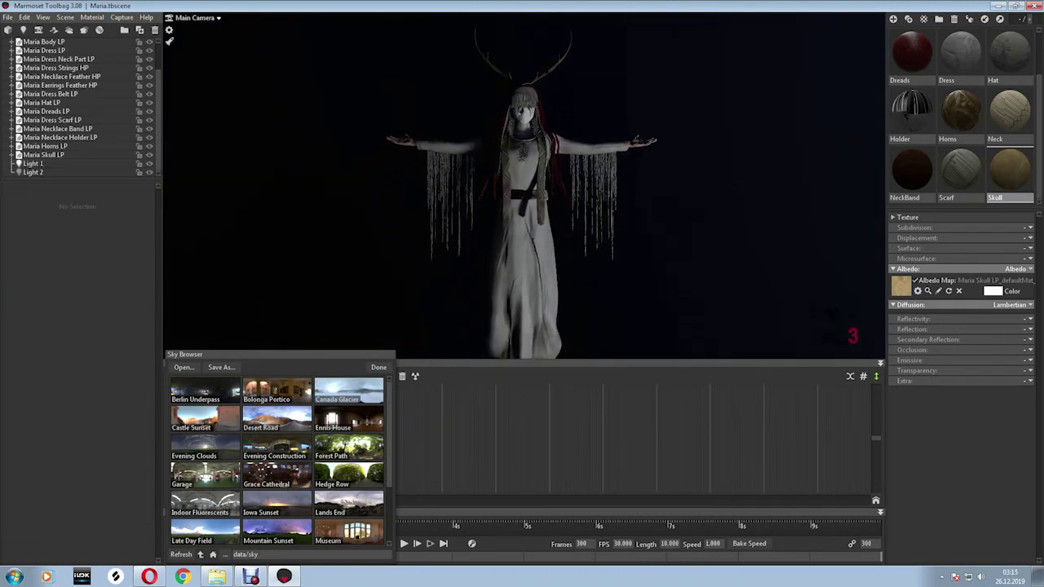
click(122, 17)
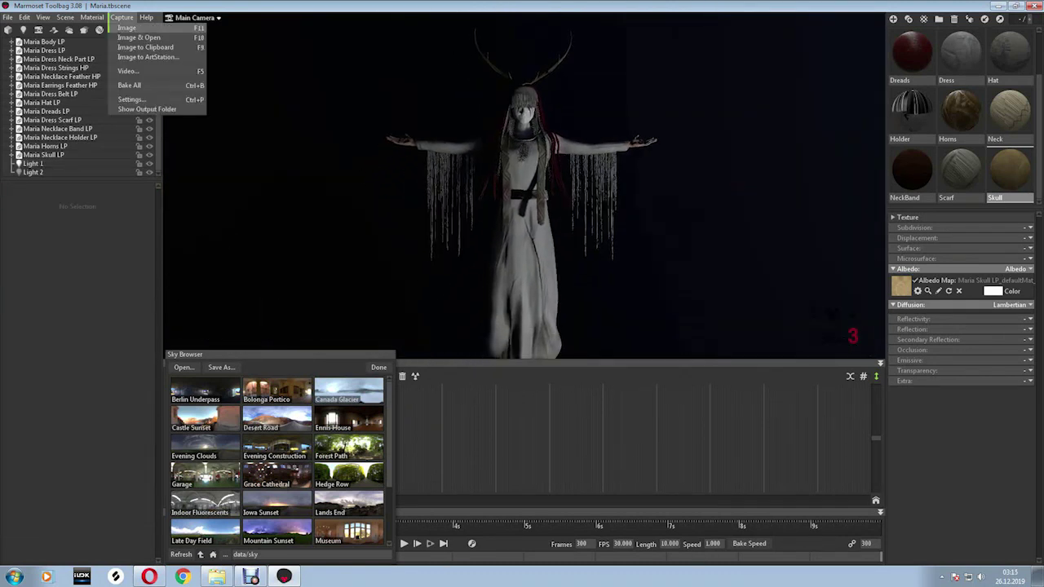
click(127, 28)
click(149, 163)
click(149, 172)
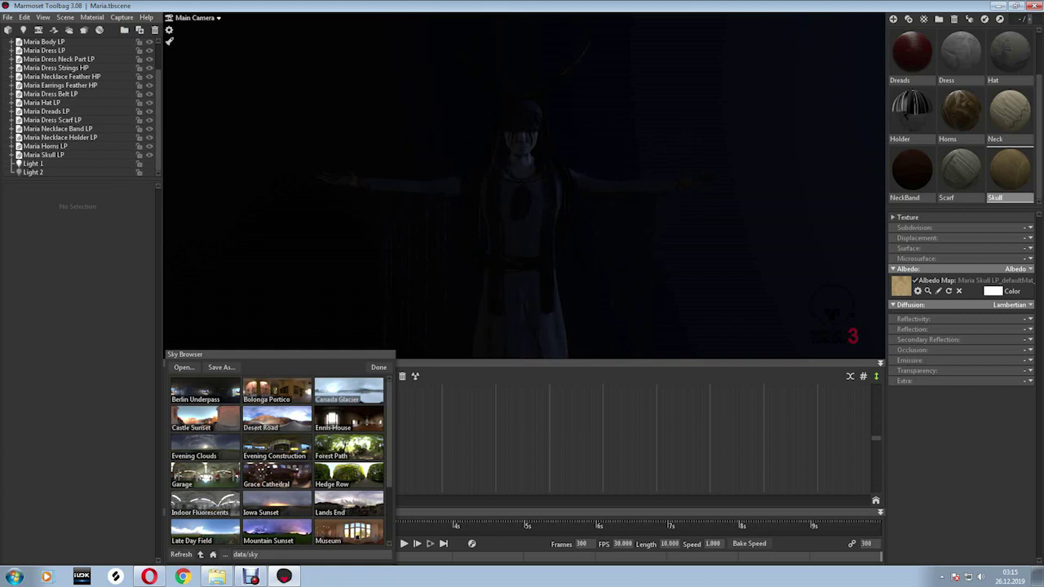
Select Light 2 and check the Capture menu options again.
click(121, 17)
key(Escape)
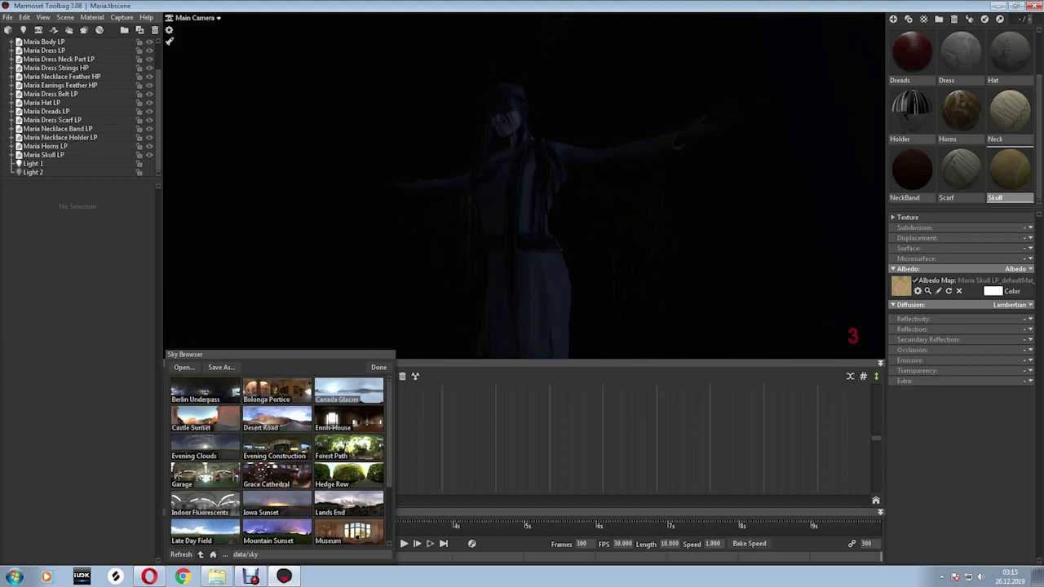
click(33, 172)
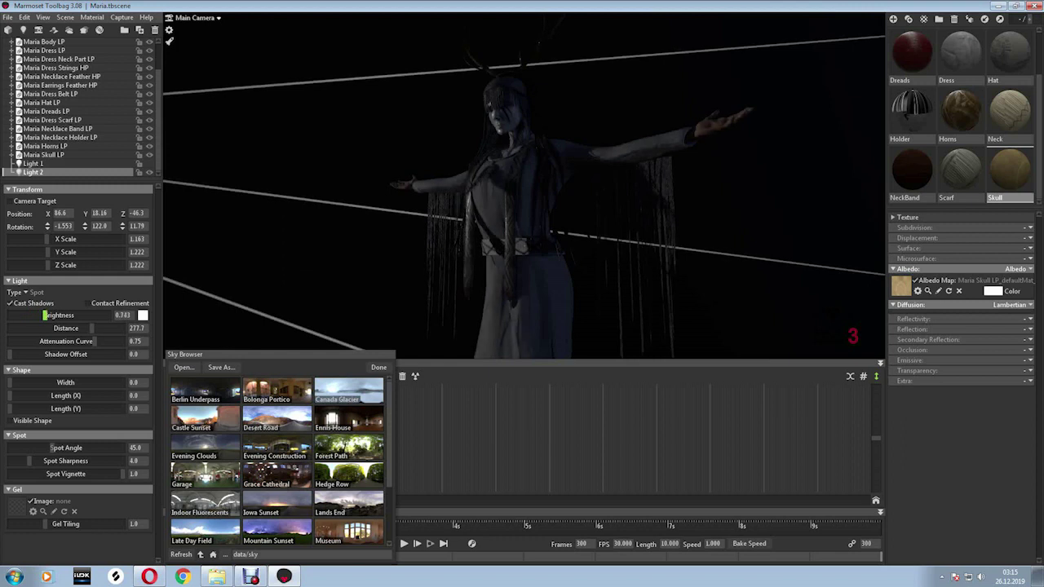
click(122, 17)
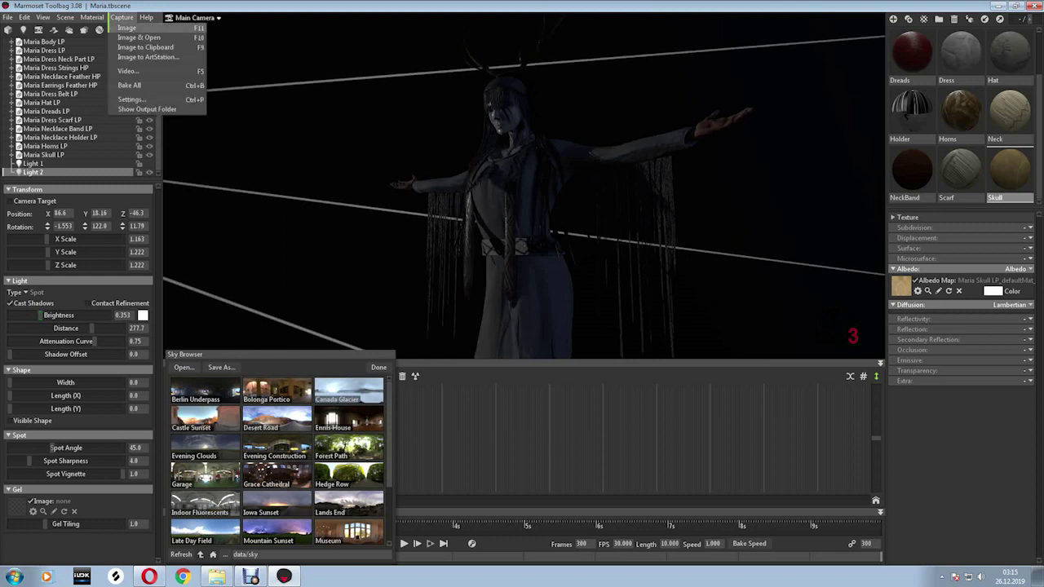
key(Escape)
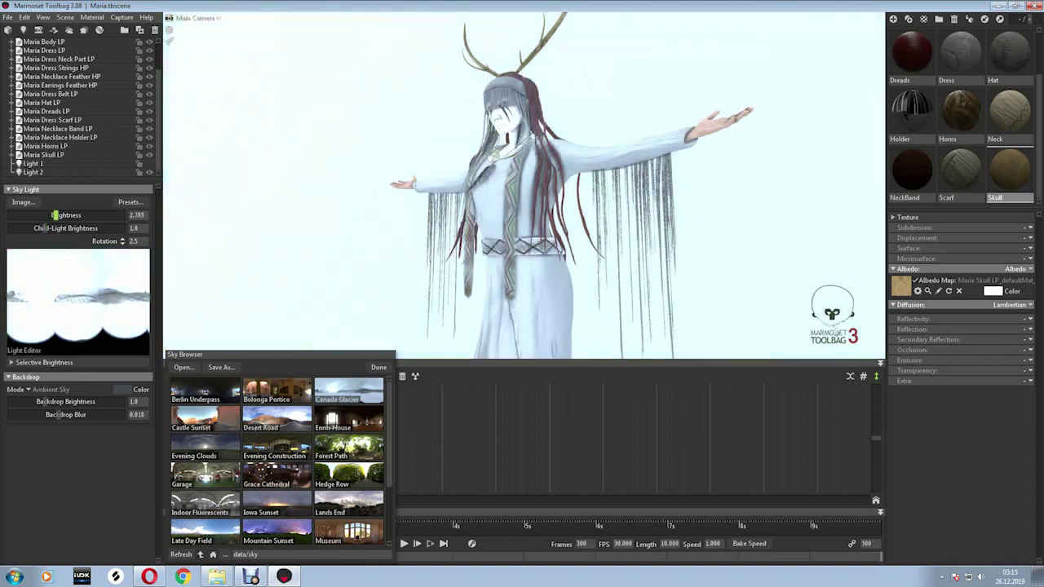
Shorten Light 1's distance, raise its shadow offset, and dim it to 0.011 brightness.
drag(45, 214, 32, 215)
drag(522, 203, 571, 204)
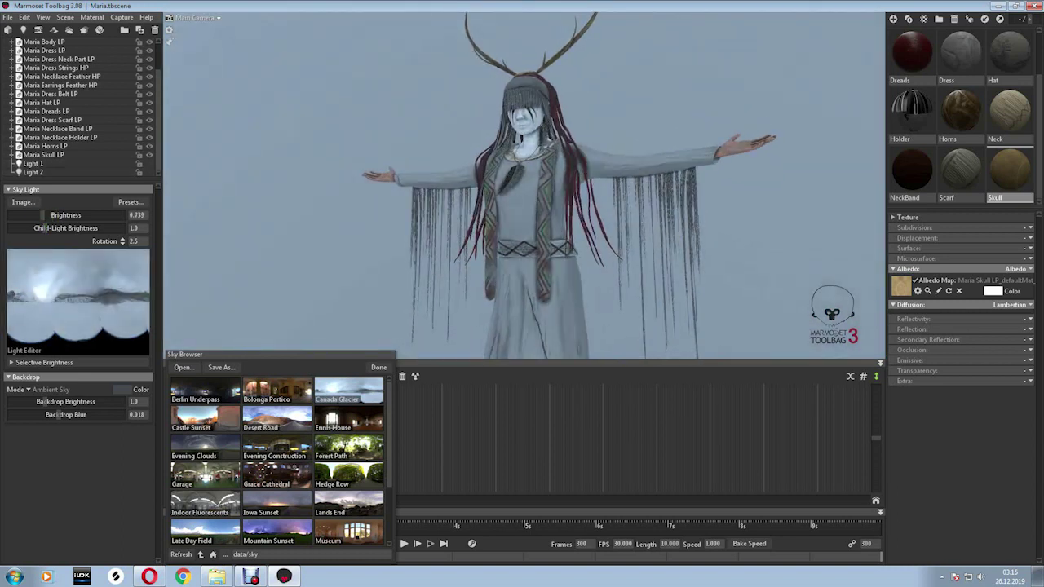
click(32, 163)
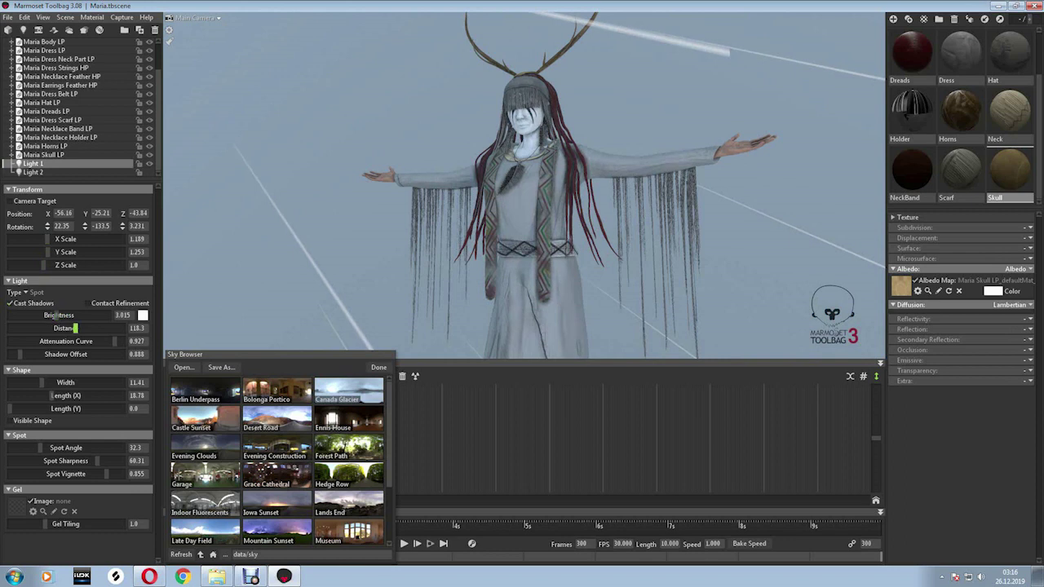
drag(120, 328, 98, 328)
drag(23, 354, 48, 353)
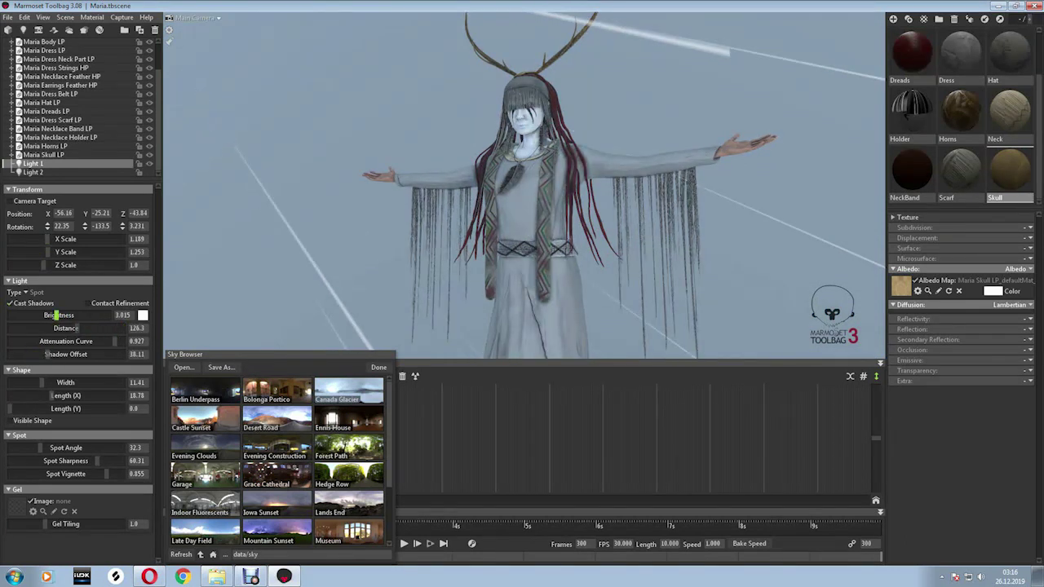
drag(47, 314, 25, 315)
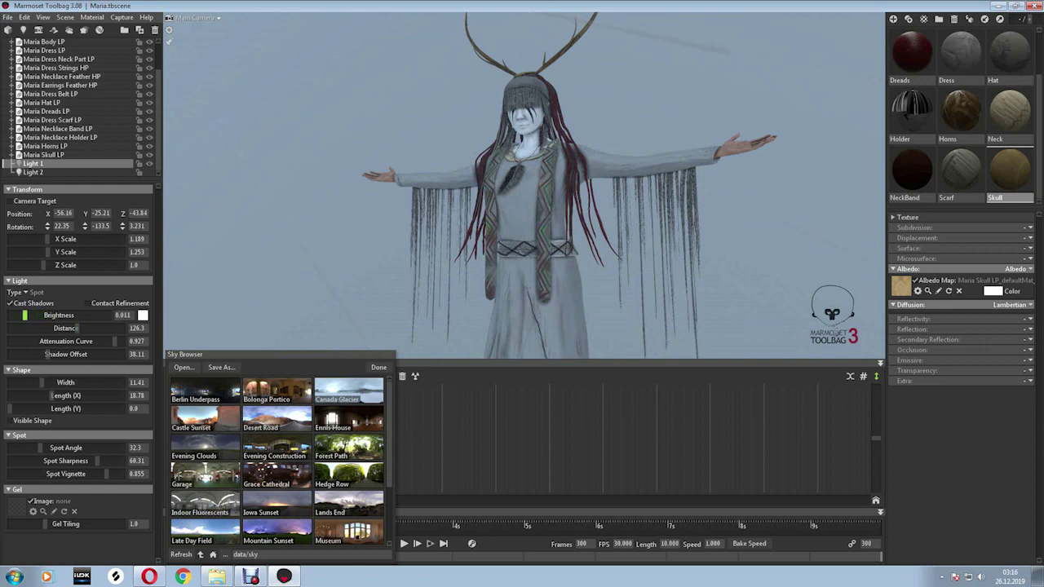
Set the sky brightness to 0.283 and backdrop to 0.953, then view from three-quarters.
scroll(82, 123, up, 2)
click(32, 68)
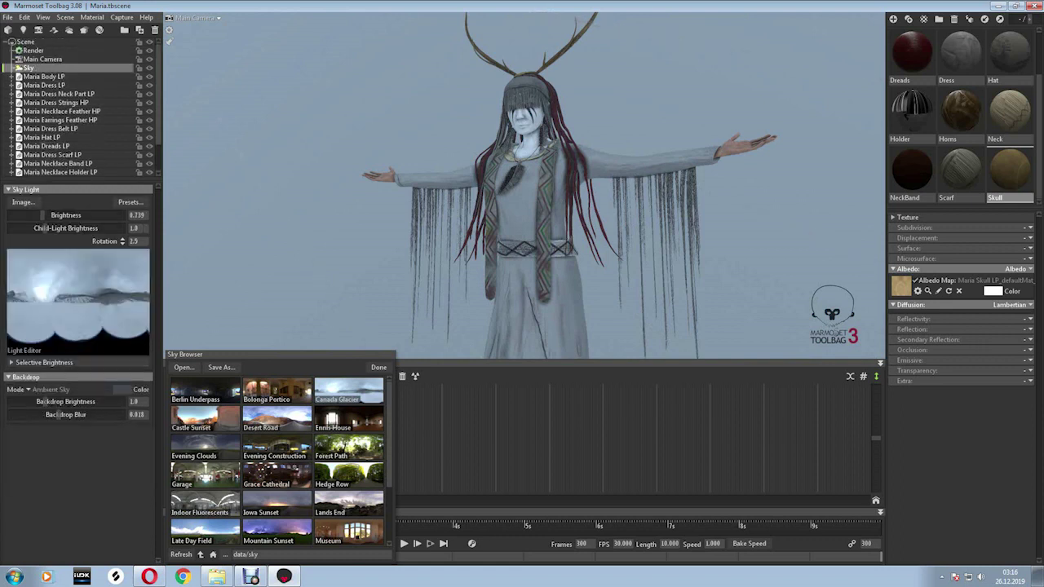
drag(41, 401, 30, 415)
mouse_move(42, 215)
mouse_down()
mouse_move(33, 215)
mouse_move(52, 228)
mouse_up()
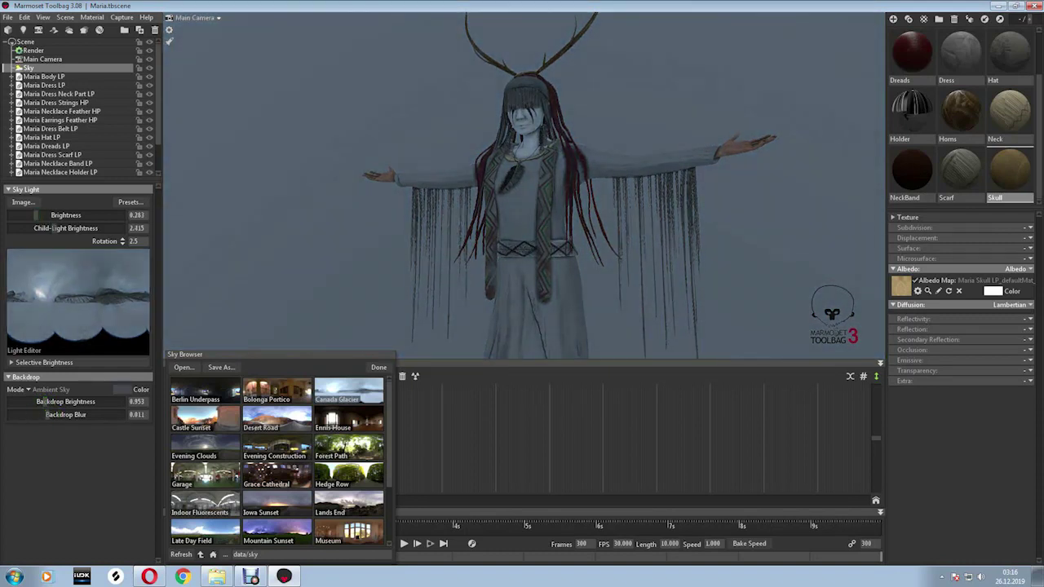
click(122, 17)
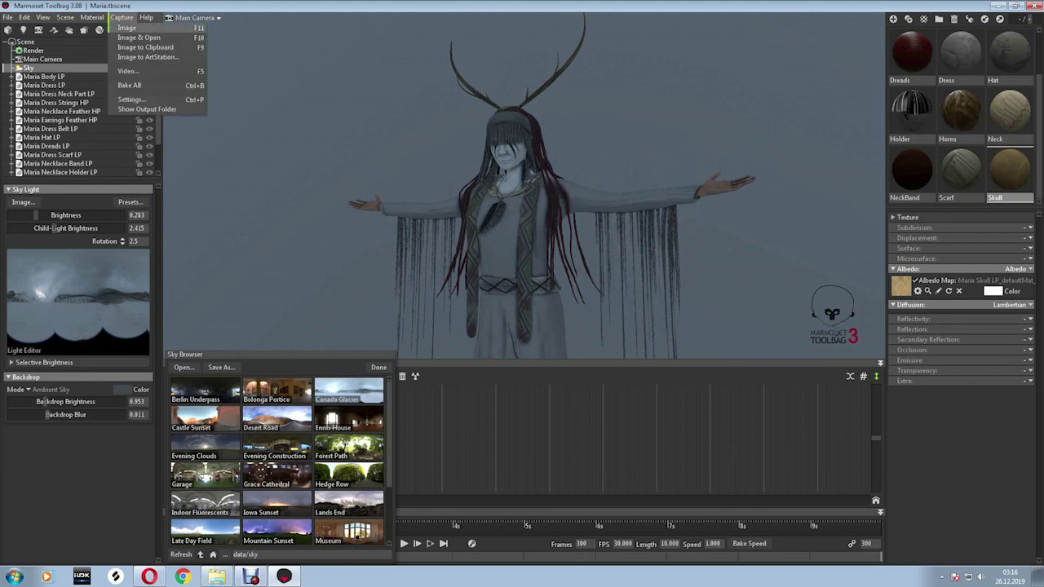
key(Escape)
mouse_move(522, 204)
mouse_down()
mouse_move(456, 204)
mouse_move(324, 343)
mouse_up()
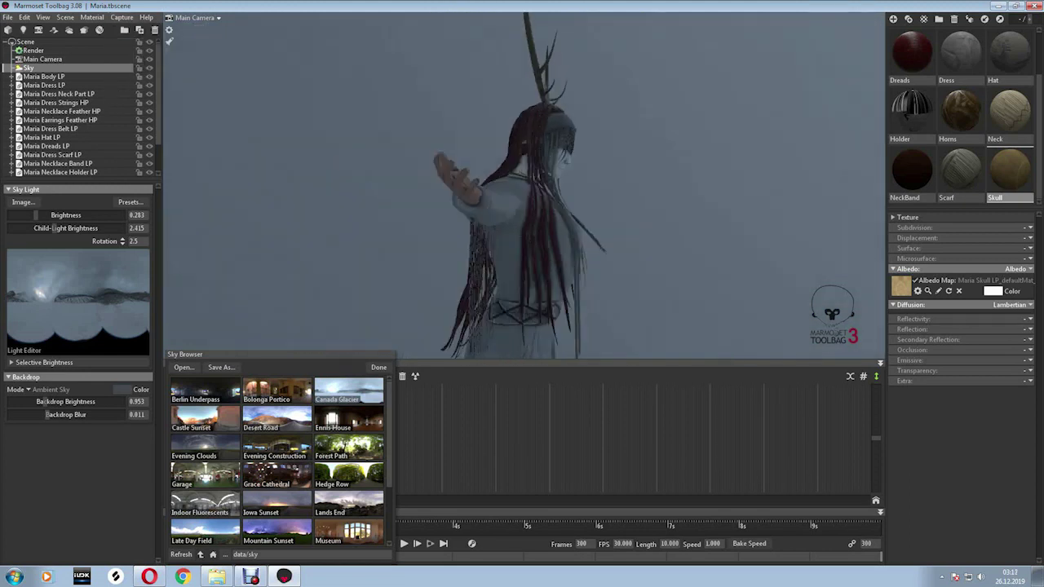
click(322, 344)
Orbit and zoom around Maria from her back to a side view.
right_drag(321, 345, 324, 271)
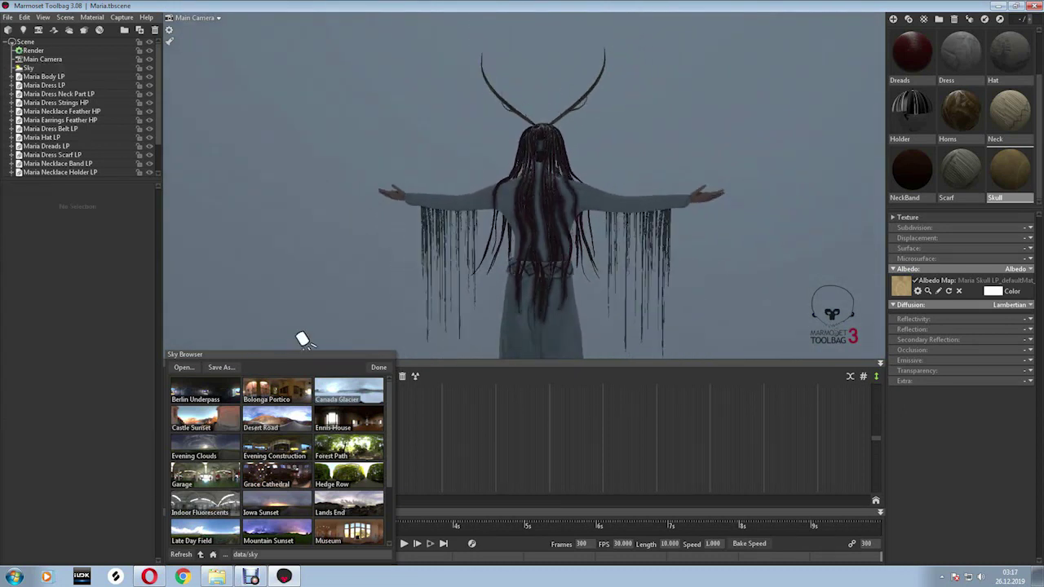
mouse_move(324, 272)
shift+mouse_down()
mouse_move(291, 163)
mouse_move(270, 305)
shift+mouse_up()
right_drag(270, 305, 270, 269)
drag(233, 329, 243, 298)
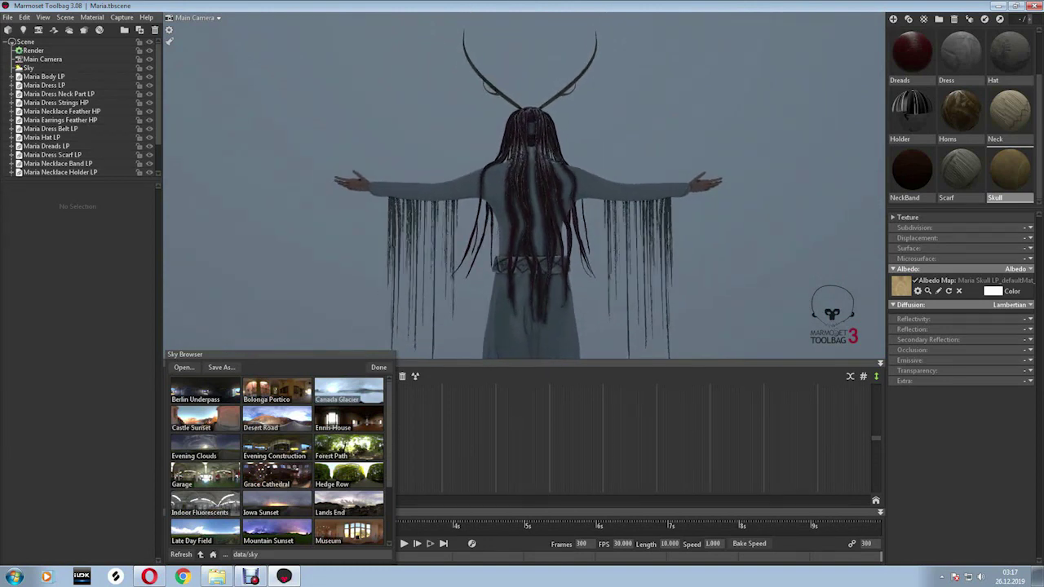
drag(462, 340, 587, 315)
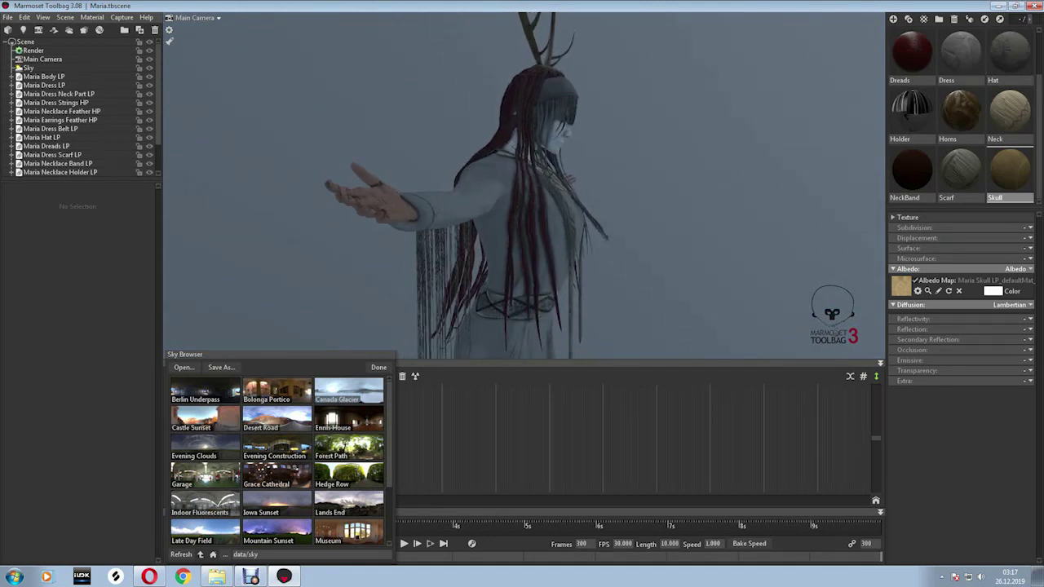
Raise the Sky brightness to 0.488 and bring up the Add Object list.
scroll(78, 106, down, 3)
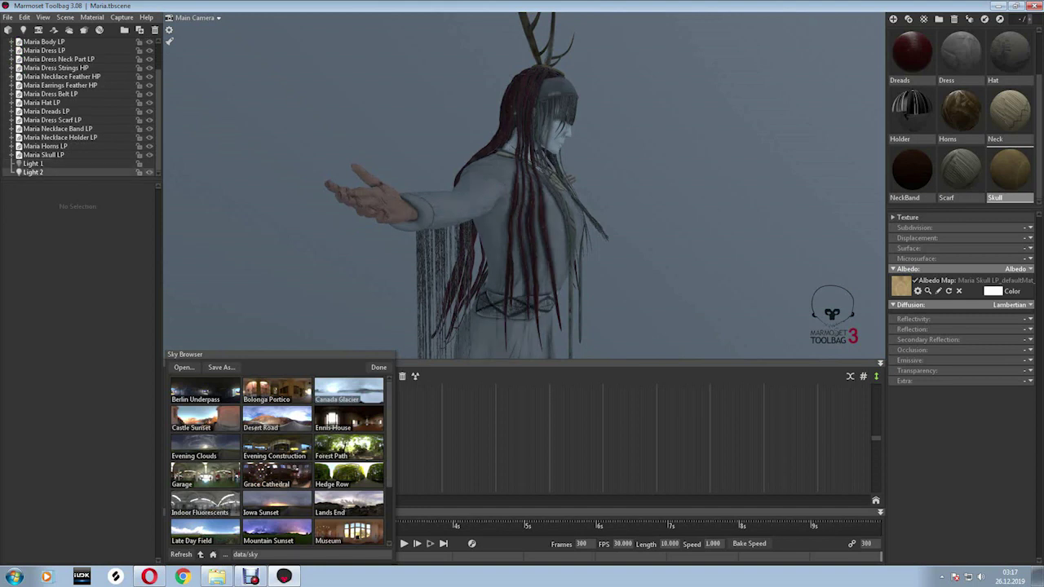
scroll(73, 98, up, 2)
click(32, 68)
drag(35, 214, 39, 215)
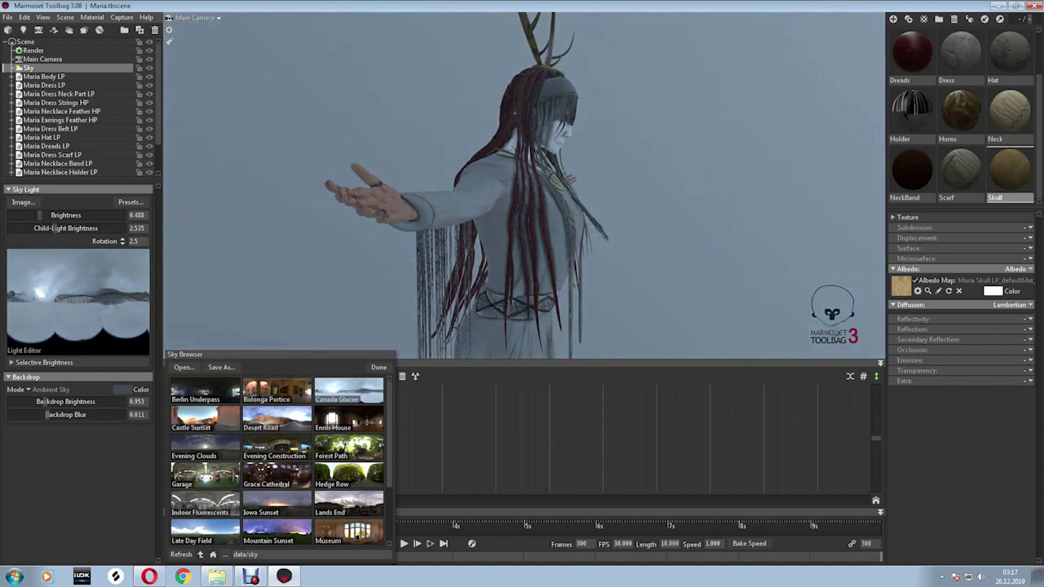
scroll(73, 106, down, 2)
mouse_move(40, 401)
mouse_down()
mouse_move(52, 401)
mouse_move(41, 401)
mouse_up()
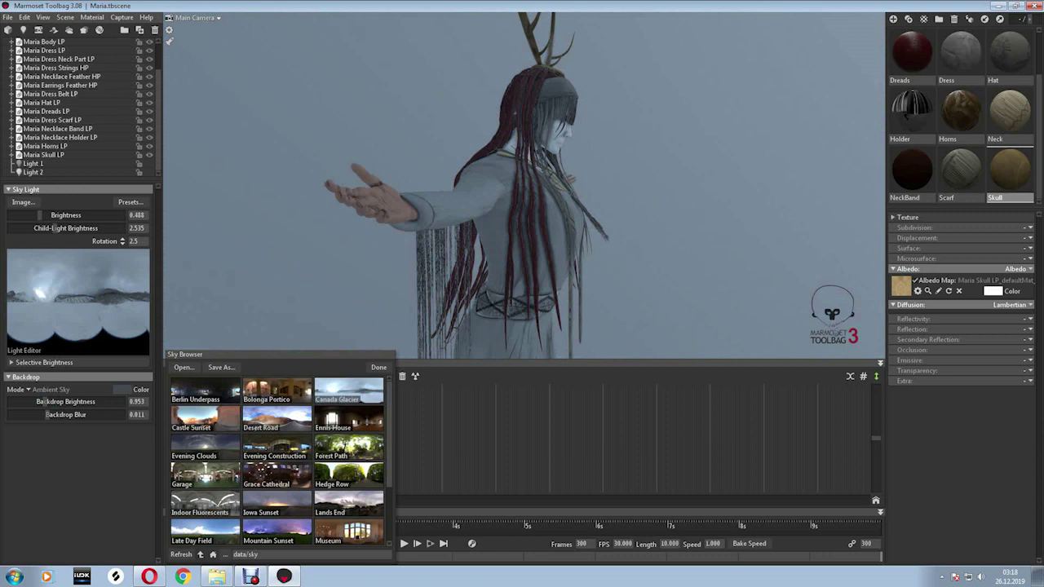
click(91, 17)
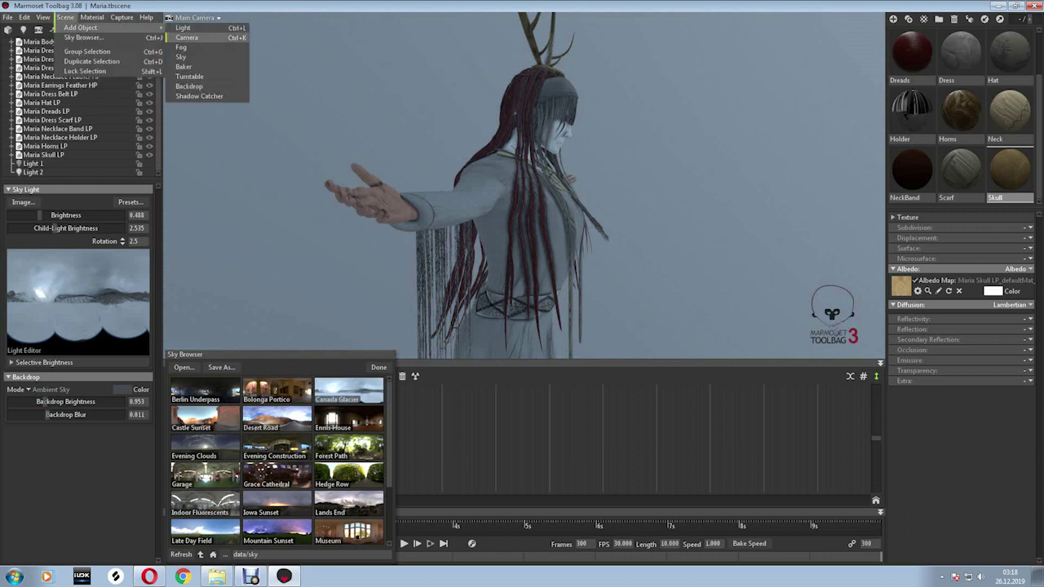
Add a fog with distance 726.6, max opacity 0.855 and less sky tint.
click(180, 46)
mouse_move(49, 214)
mouse_down()
mouse_move(106, 213)
mouse_move(84, 227)
mouse_move(91, 240)
mouse_move(66, 214)
mouse_up()
mouse_move(91, 240)
mouse_down()
mouse_move(10, 227)
mouse_move(89, 227)
mouse_up()
mouse_move(111, 265)
mouse_down()
mouse_move(54, 265)
mouse_move(107, 265)
mouse_move(47, 278)
mouse_move(104, 265)
mouse_up()
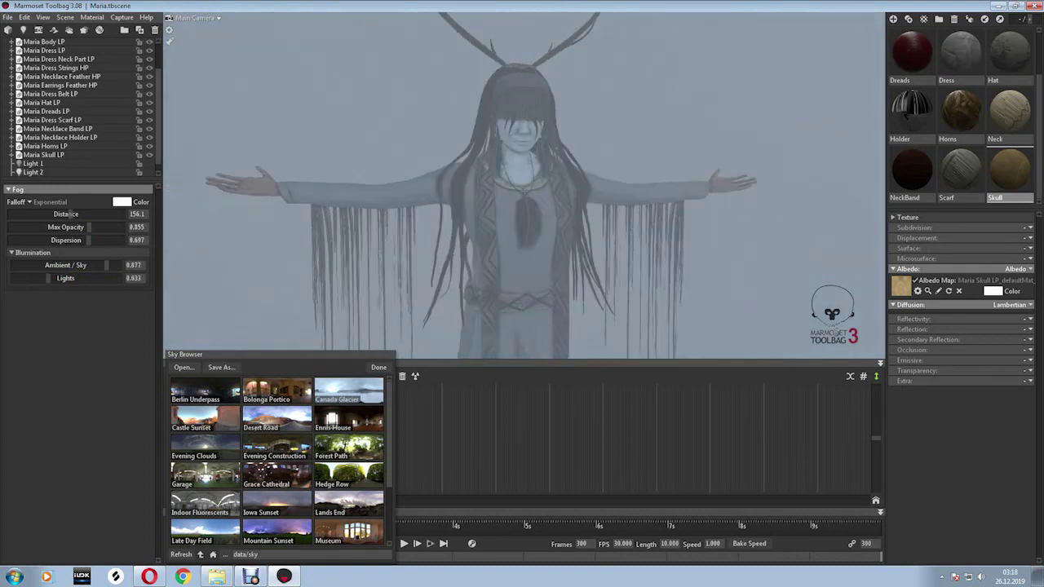
mouse_move(72, 213)
mouse_down()
mouse_move(93, 214)
mouse_move(63, 214)
mouse_up()
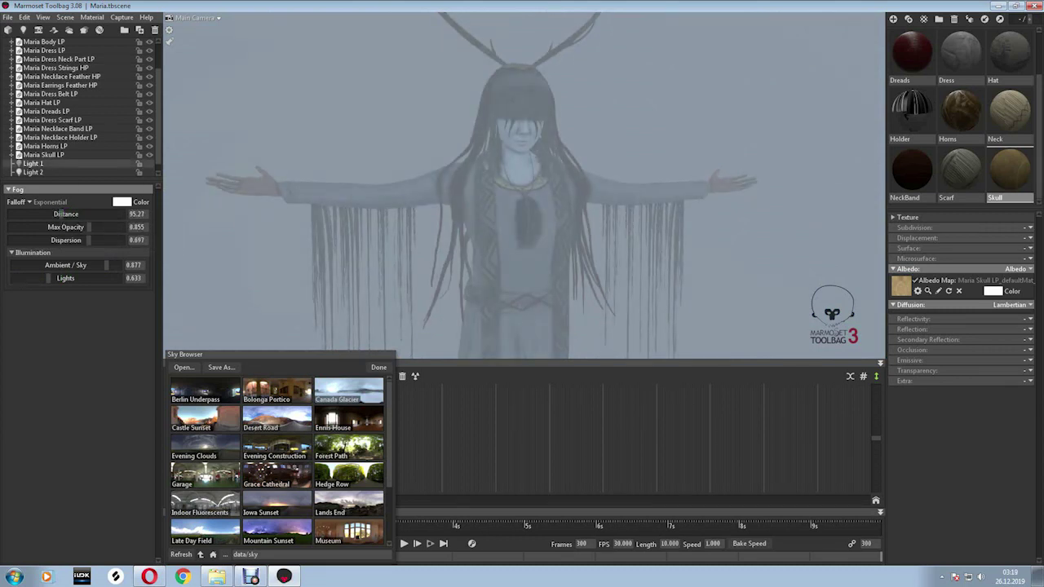
Lower the sky brightness to about 0.13, then reselect Fog 1.
scroll(78, 107, up, 2)
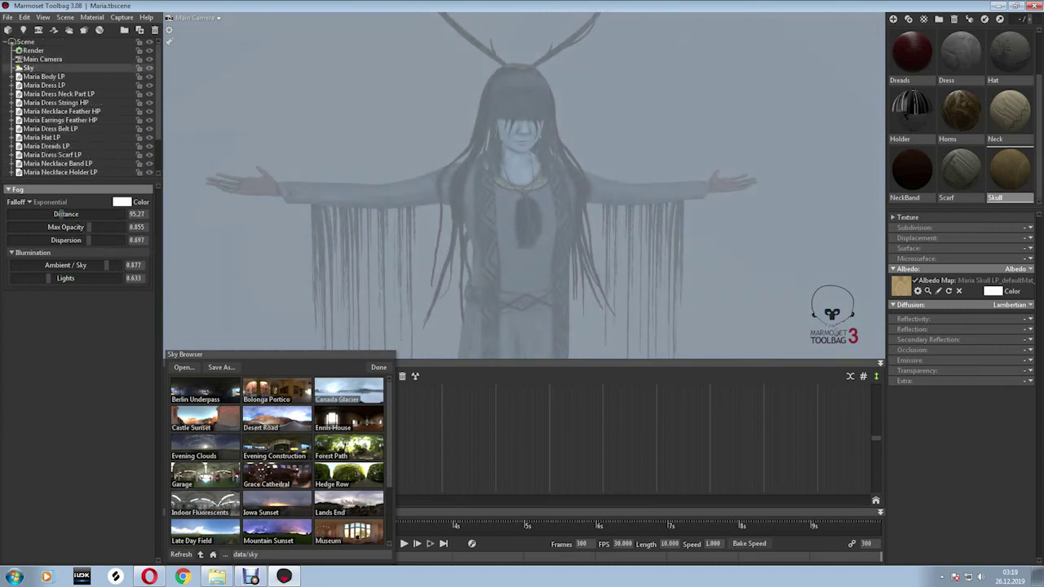
mouse_move(39, 215)
mouse_down()
mouse_move(26, 215)
mouse_move(114, 214)
mouse_up()
scroll(74, 123, down, 3)
click(31, 172)
scroll(521, 188, down, 2)
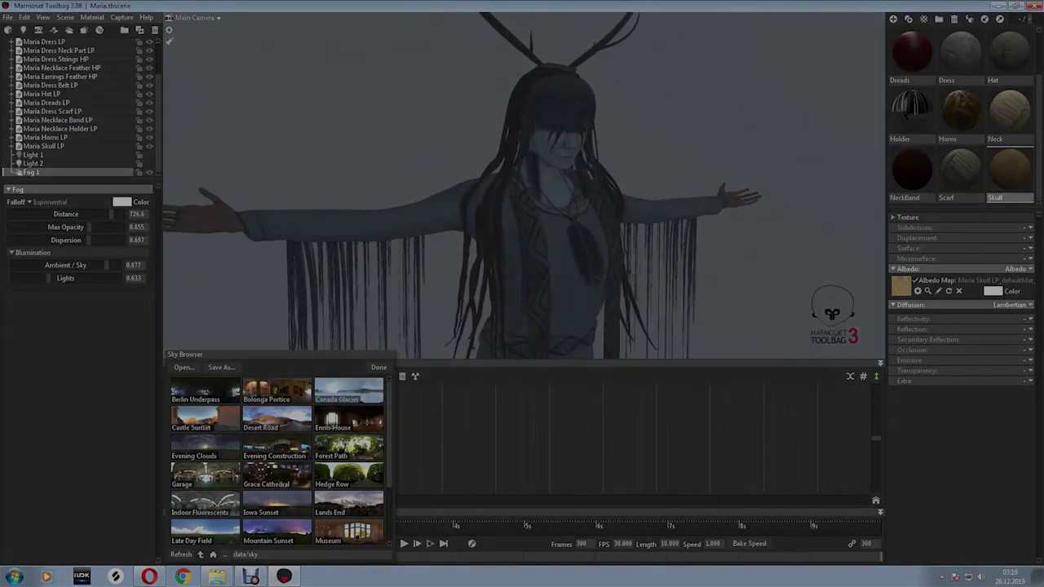
Pull Fog 1's distance much closer and raise its Lights illumination to 4.389.
click(121, 17)
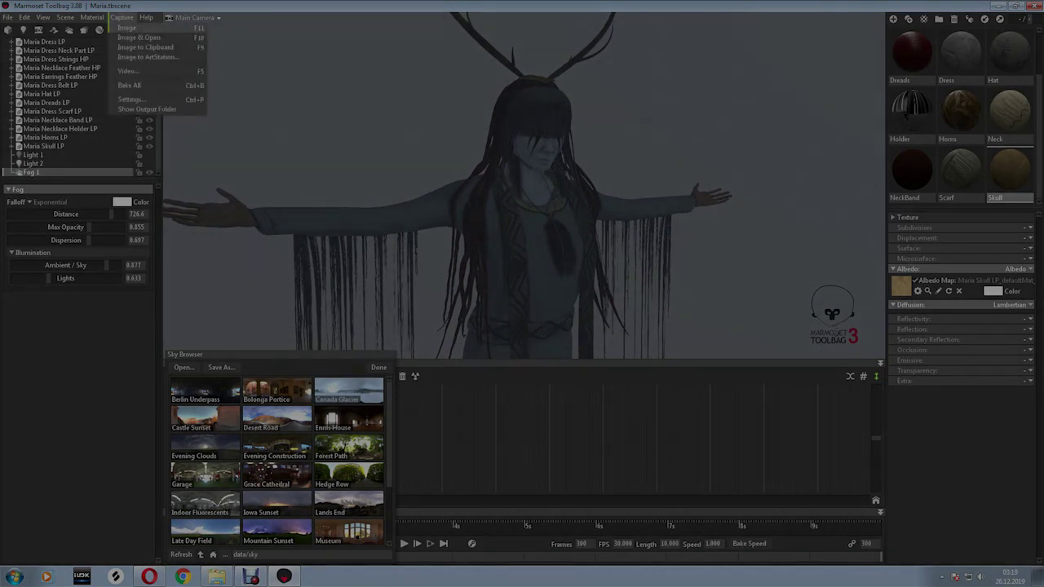
click(118, 27)
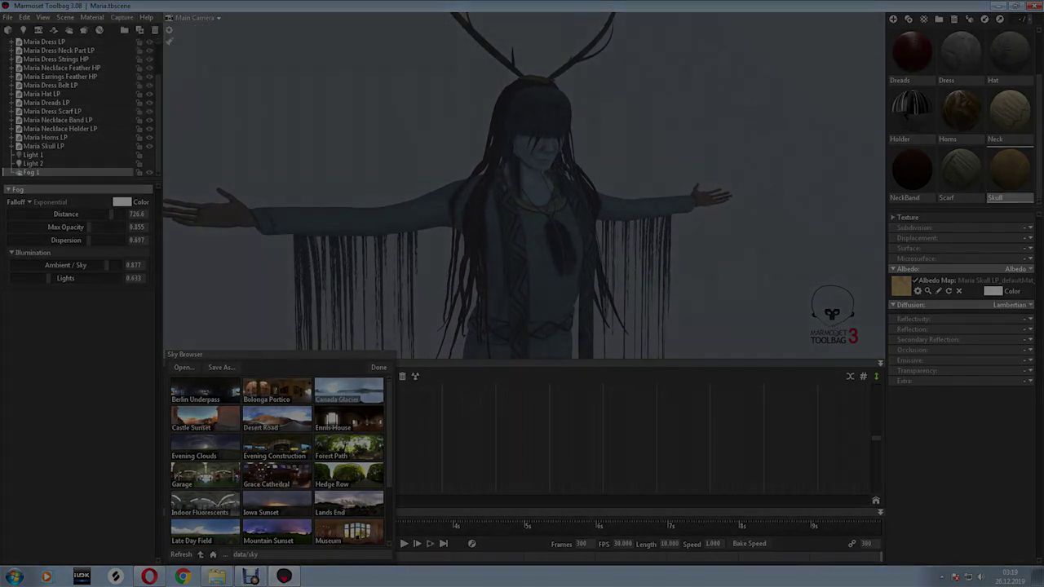
drag(109, 214, 63, 214)
drag(48, 278, 87, 278)
drag(65, 213, 66, 213)
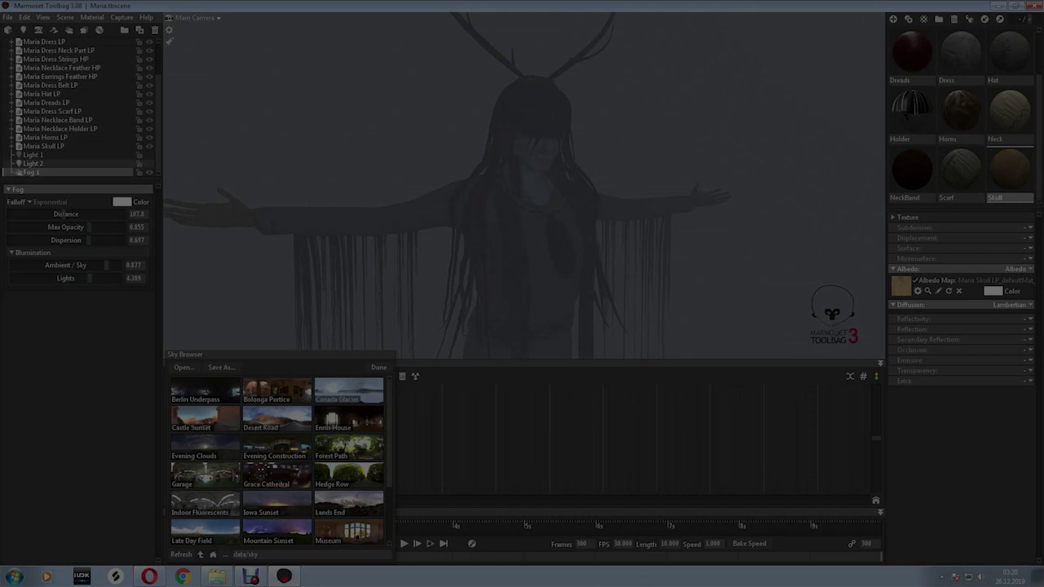
Turn the sky brightness down to 0.
click(28, 68)
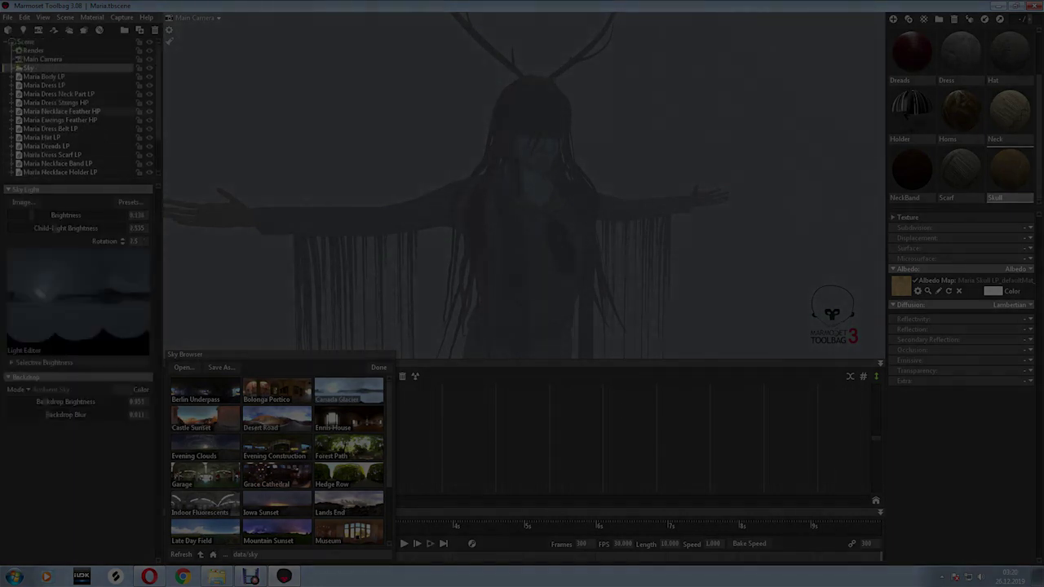
drag(22, 214, 8, 214)
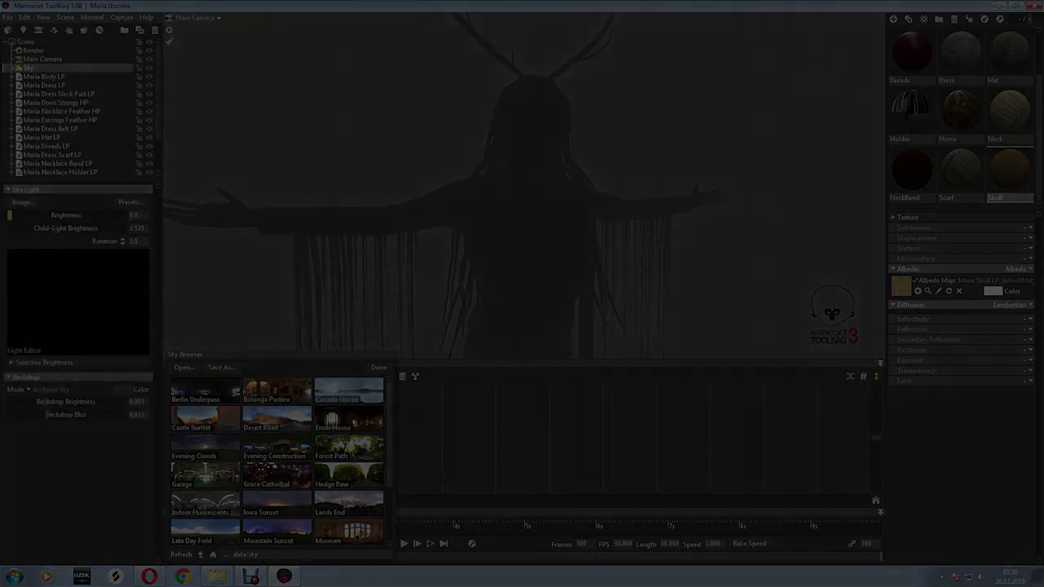
click(121, 17)
click(168, 41)
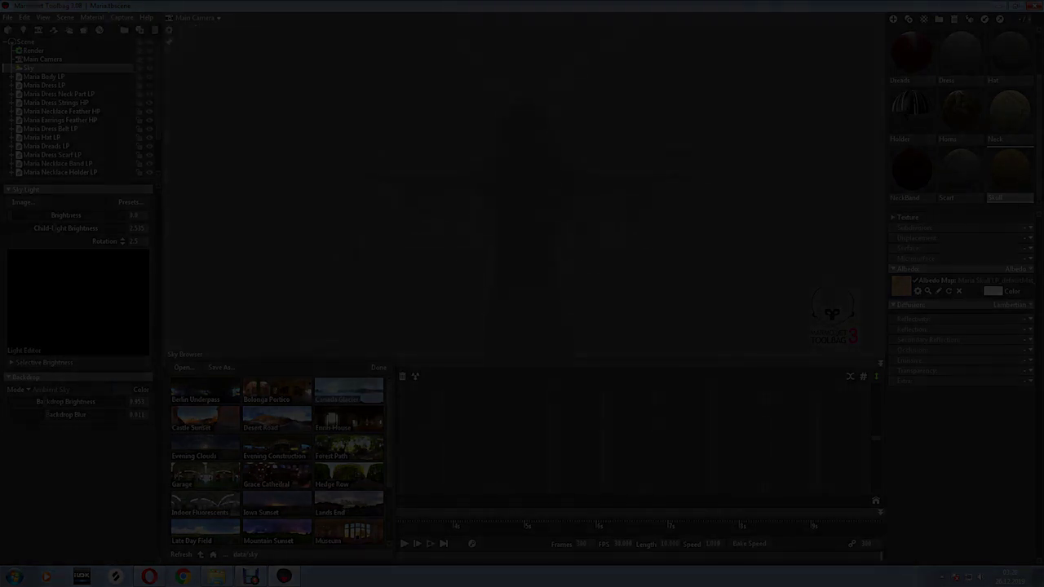